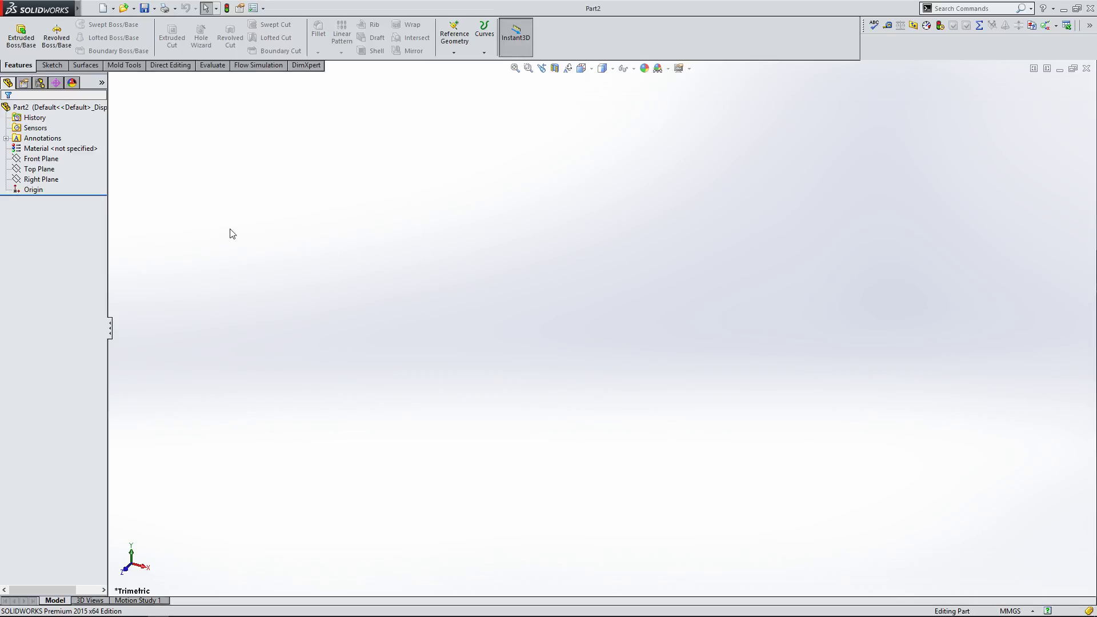
Step: Start a new sketch on the Top Plane
click(53, 65)
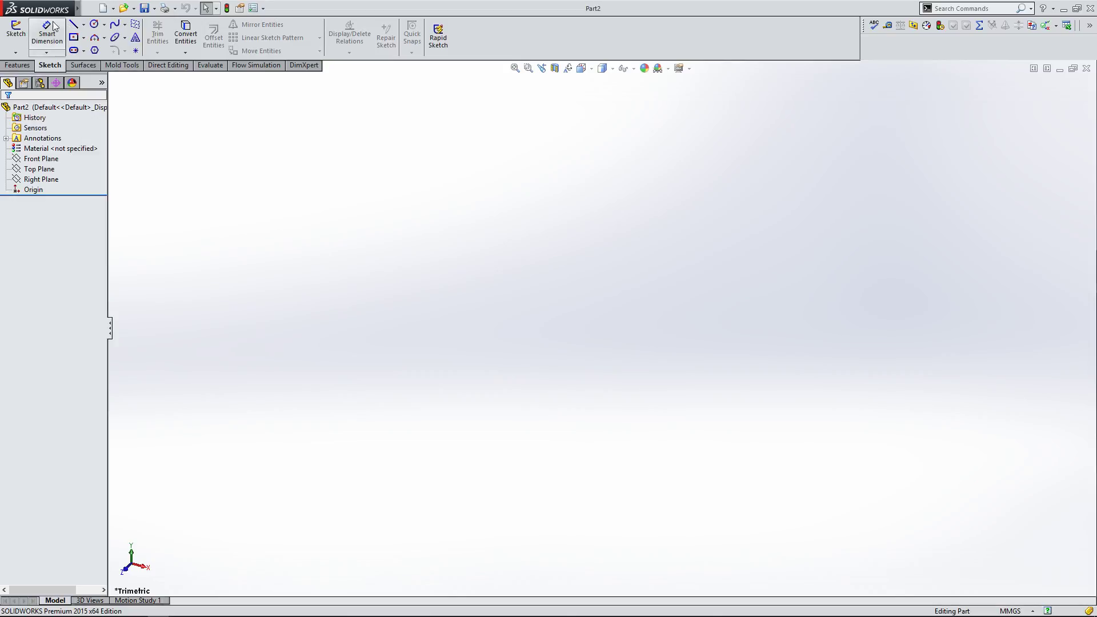
click(18, 46)
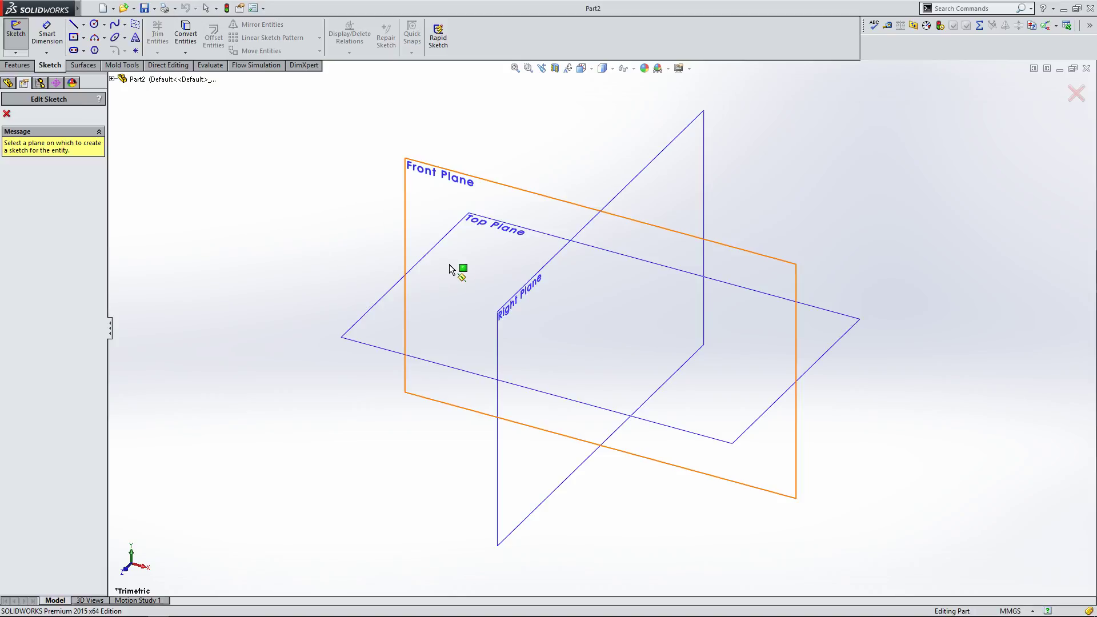
click(371, 338)
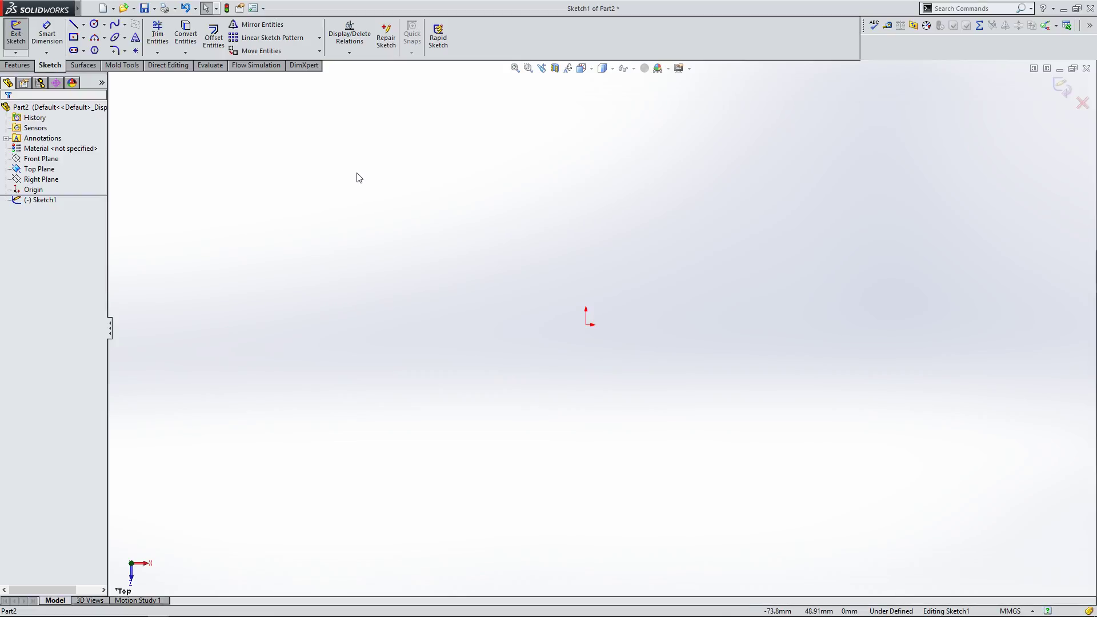
Step: Sketch a freehand zigzag chain of five connected lines with the Line tool and end the chain
click(74, 26)
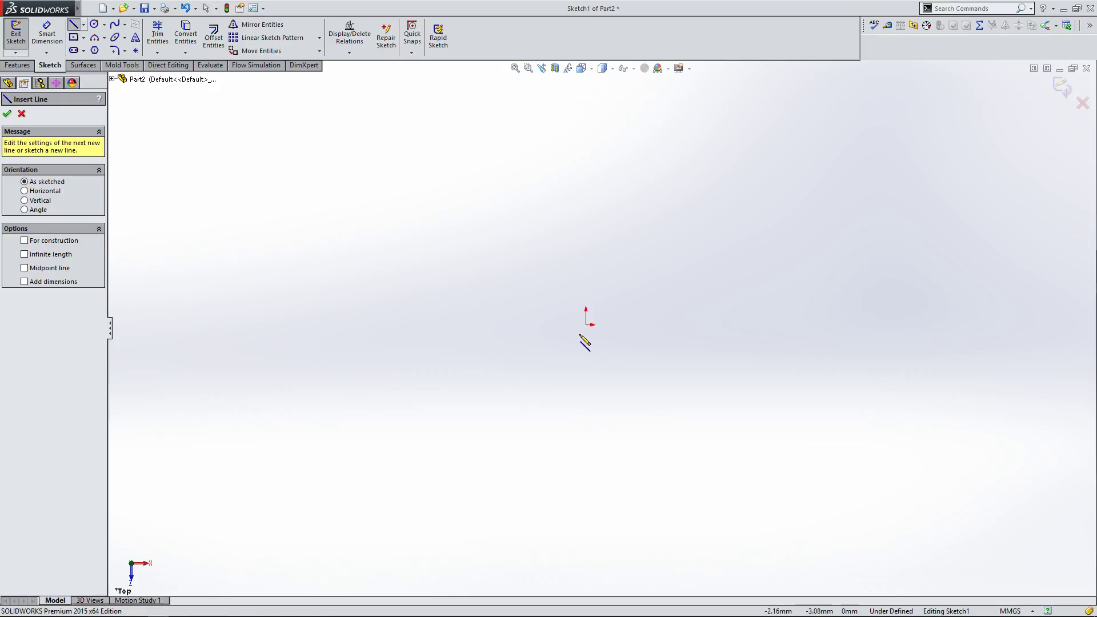
click(369, 207)
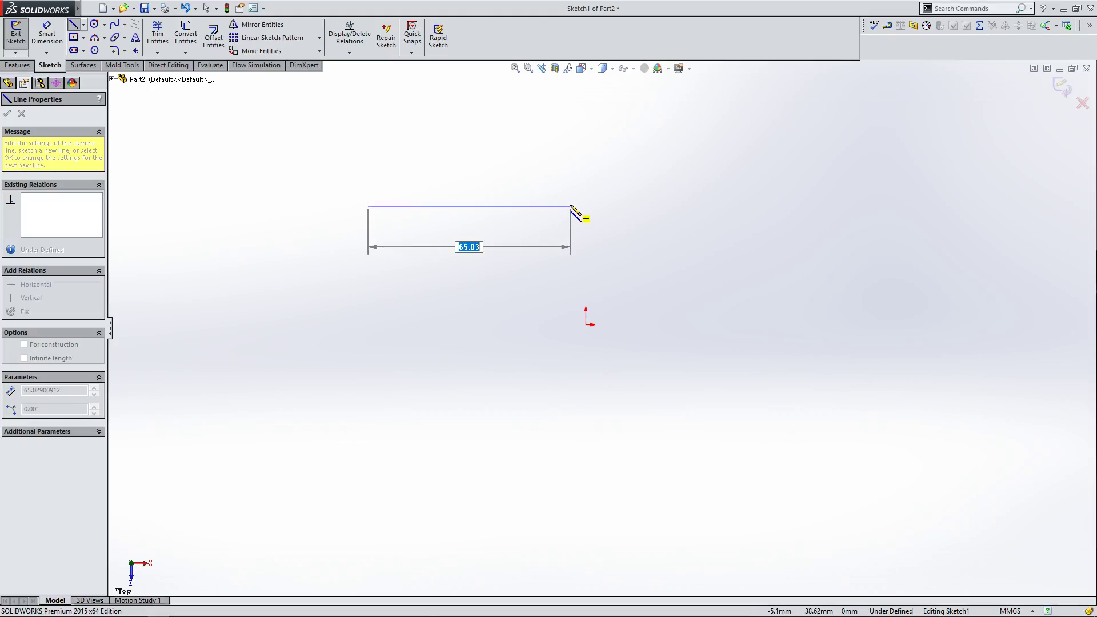
click(570, 206)
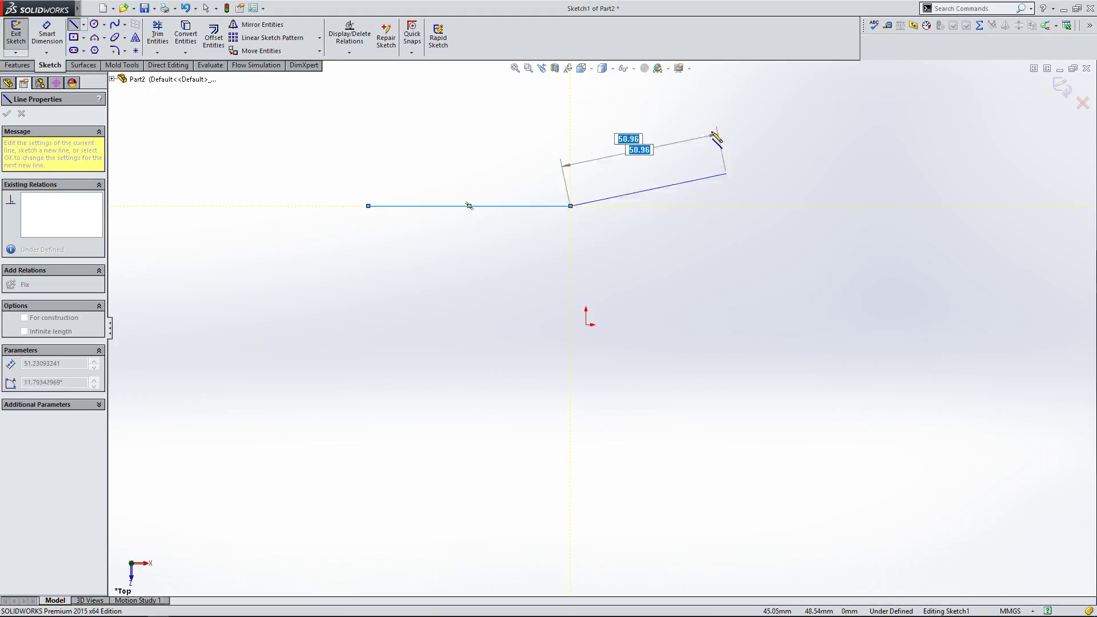
click(657, 128)
click(688, 255)
click(807, 167)
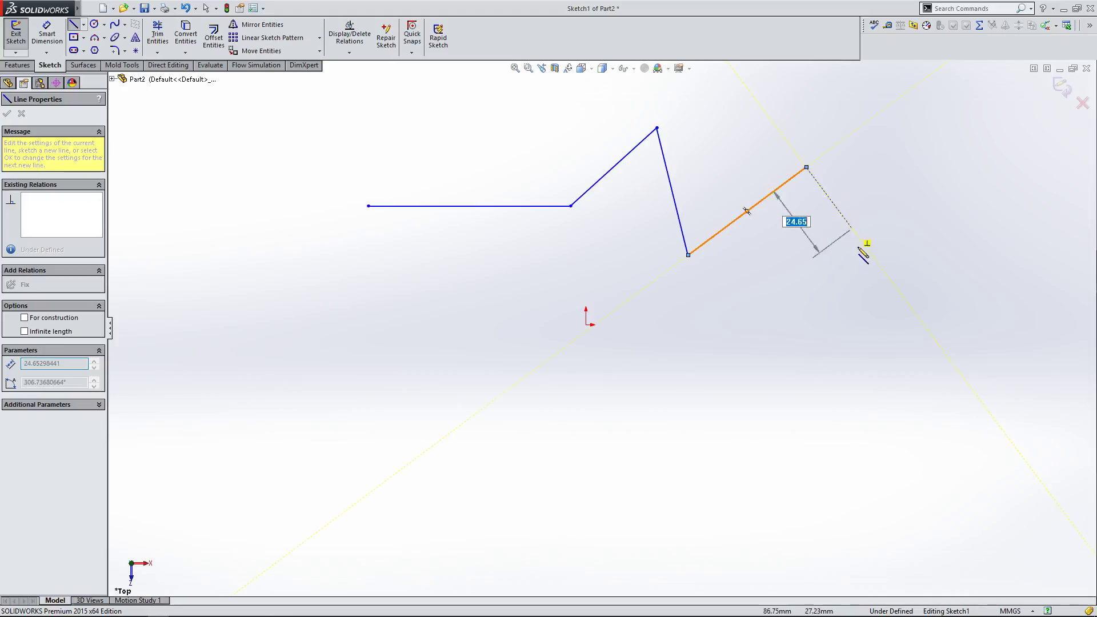
click(859, 280)
right_click(808, 278)
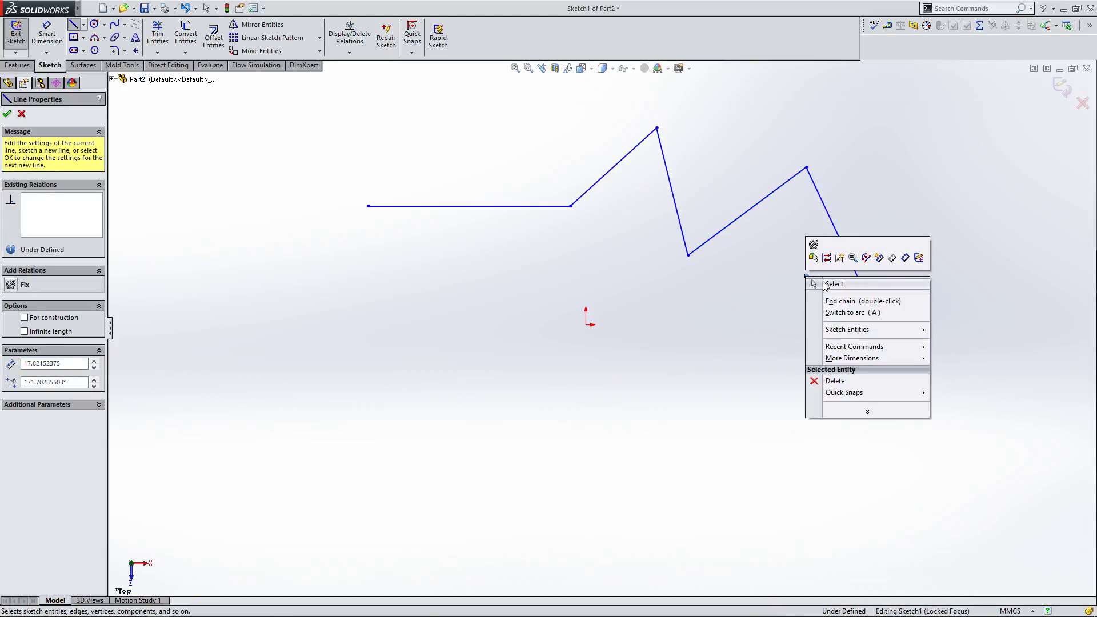
click(834, 284)
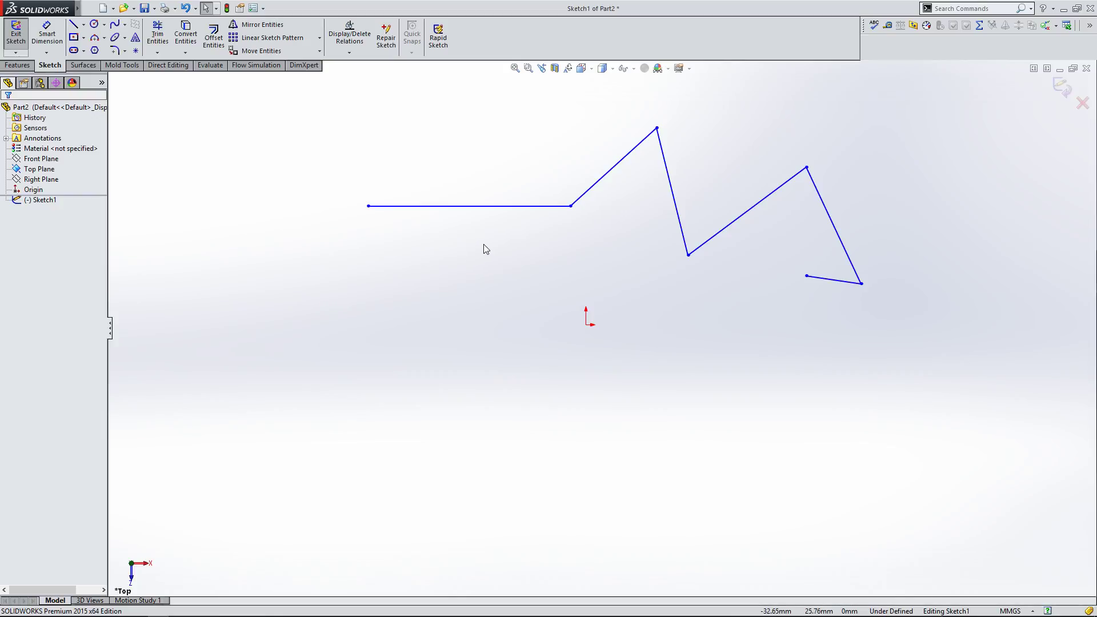
Step: Box-select all the zigzag lines and delete them
mouse_move(320, 85)
mouse_down()
mouse_move(632, 167)
mouse_move(943, 331)
mouse_up()
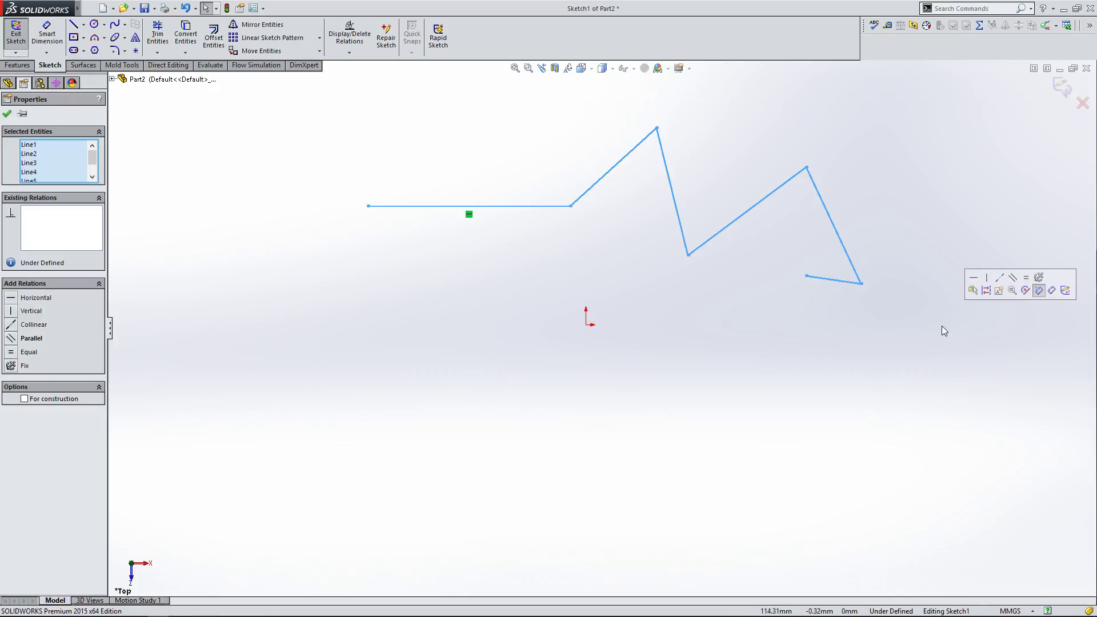
key(Delete)
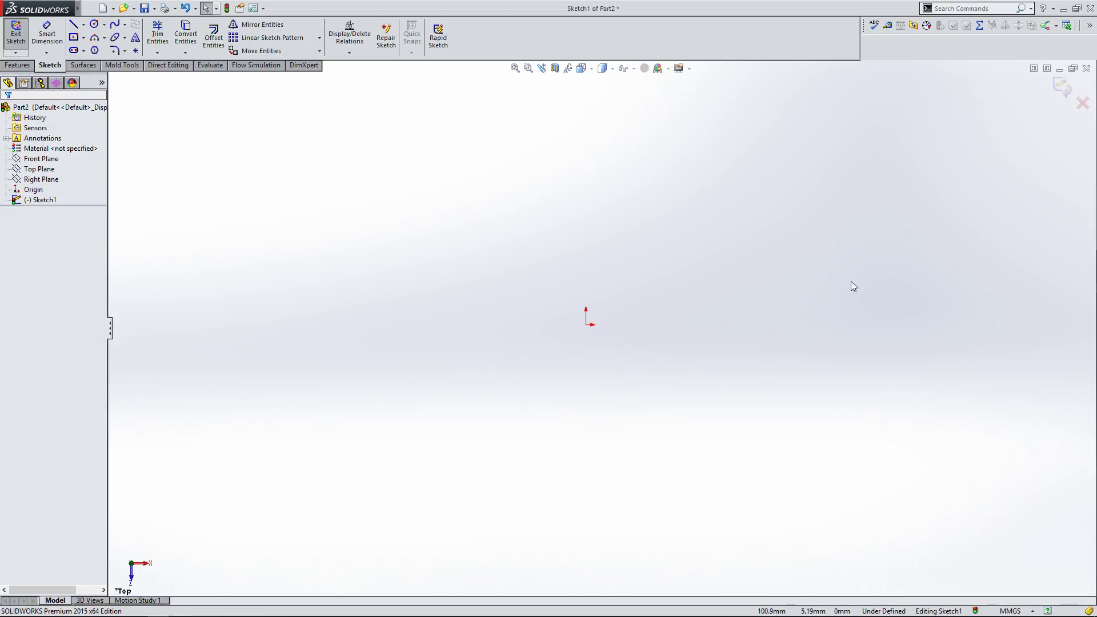
Step: Sketch a horizontal line 100 mm long starting at the origin and end the line chain
click(75, 24)
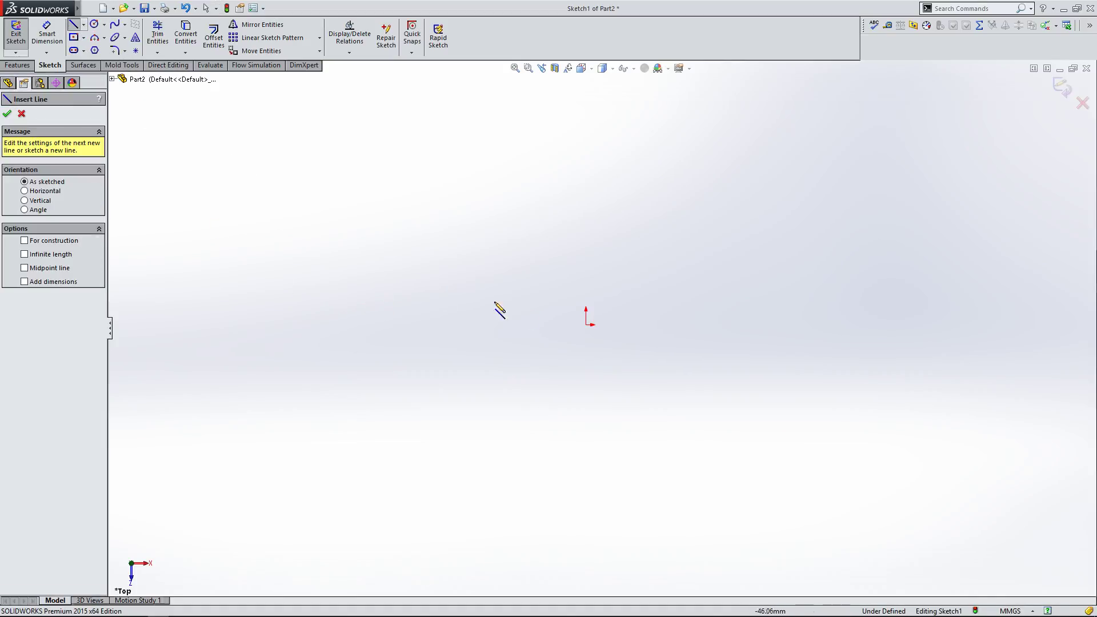
click(587, 325)
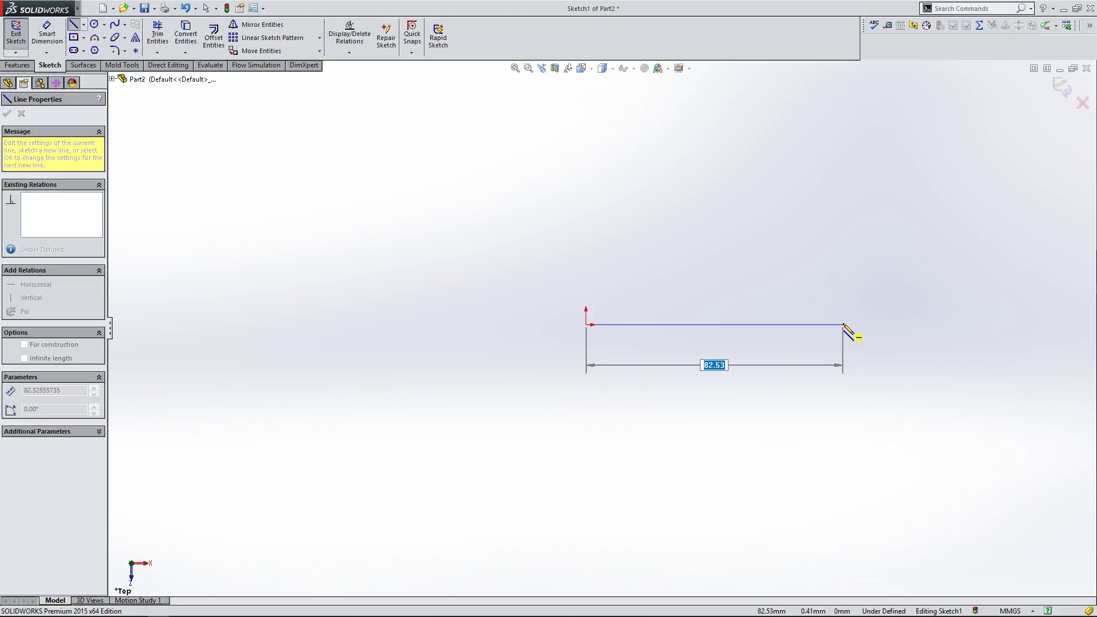
text(100)
key(Return)
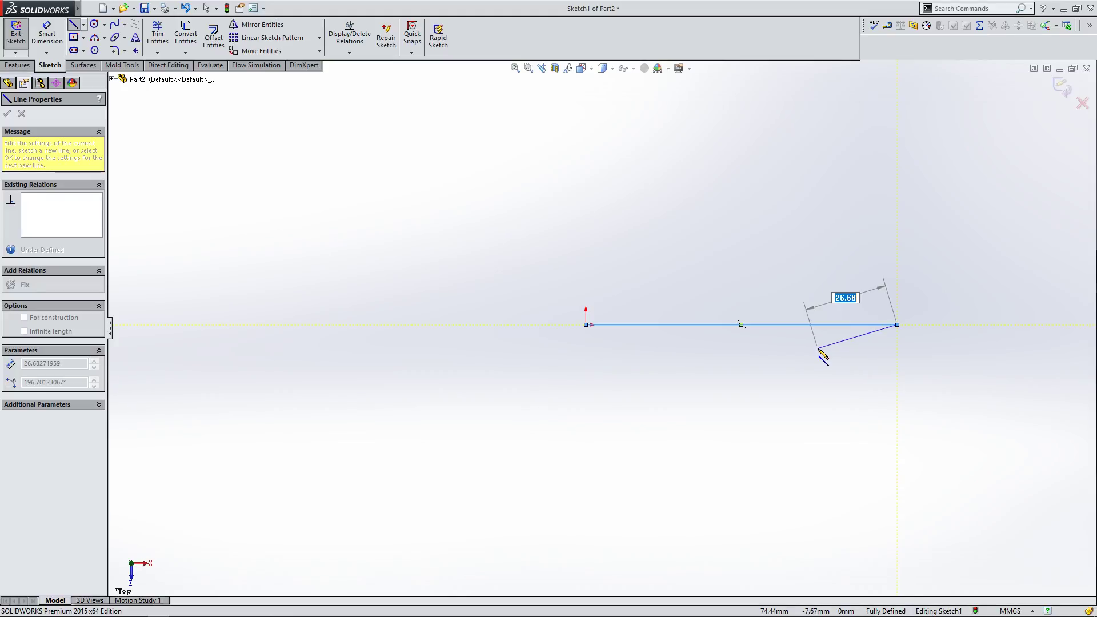
right_click(821, 350)
click(832, 356)
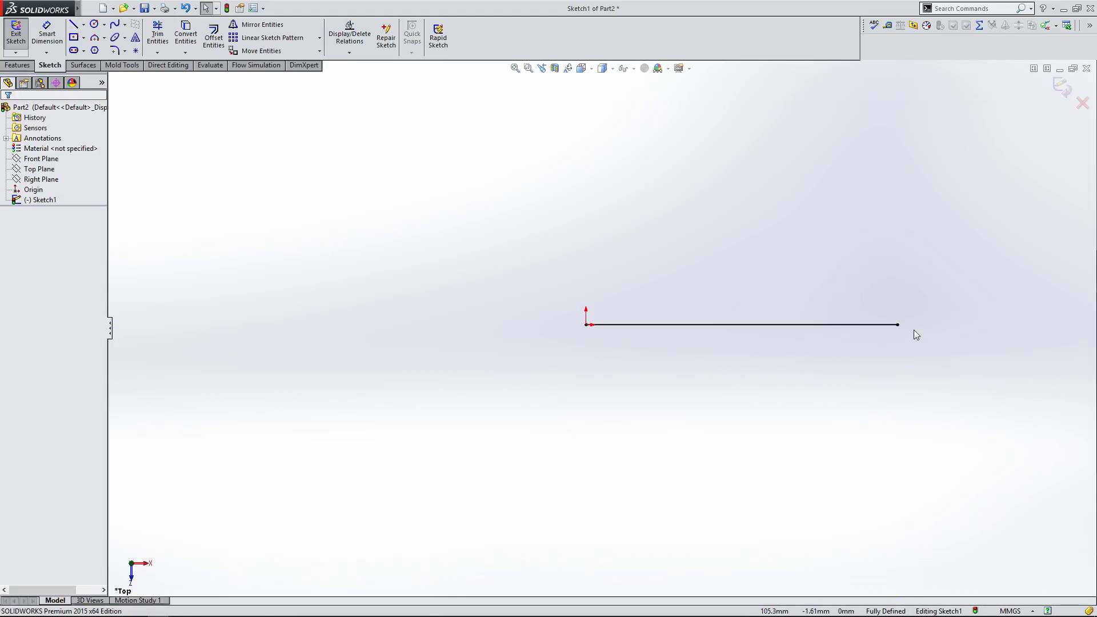
Step: Add a length dimension to the horizontal line and move the dimension below the line
click(46, 33)
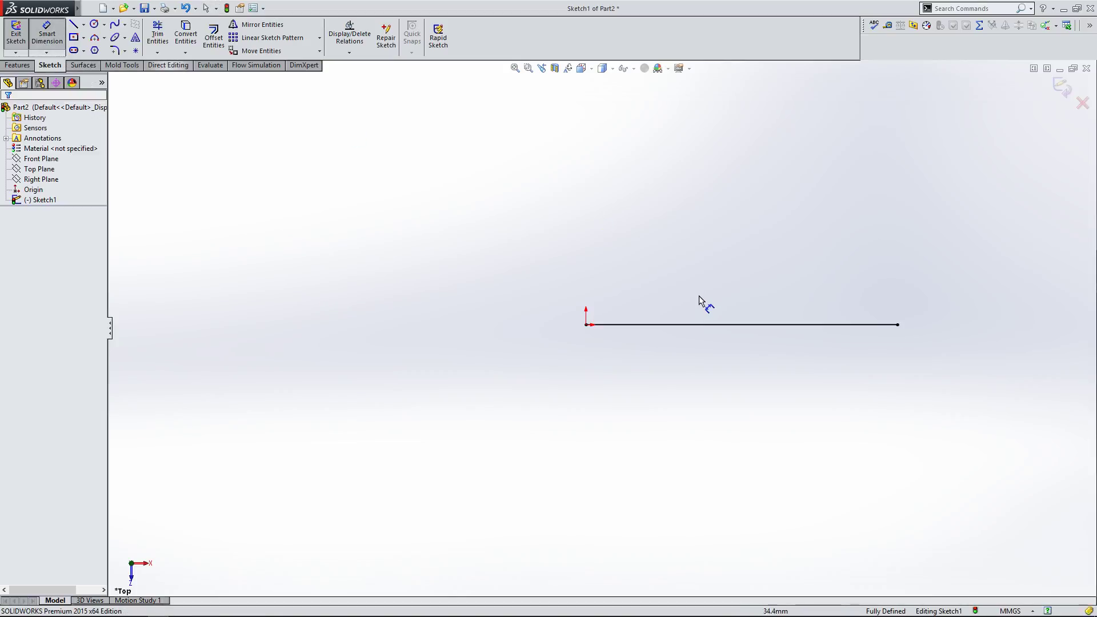
click(706, 324)
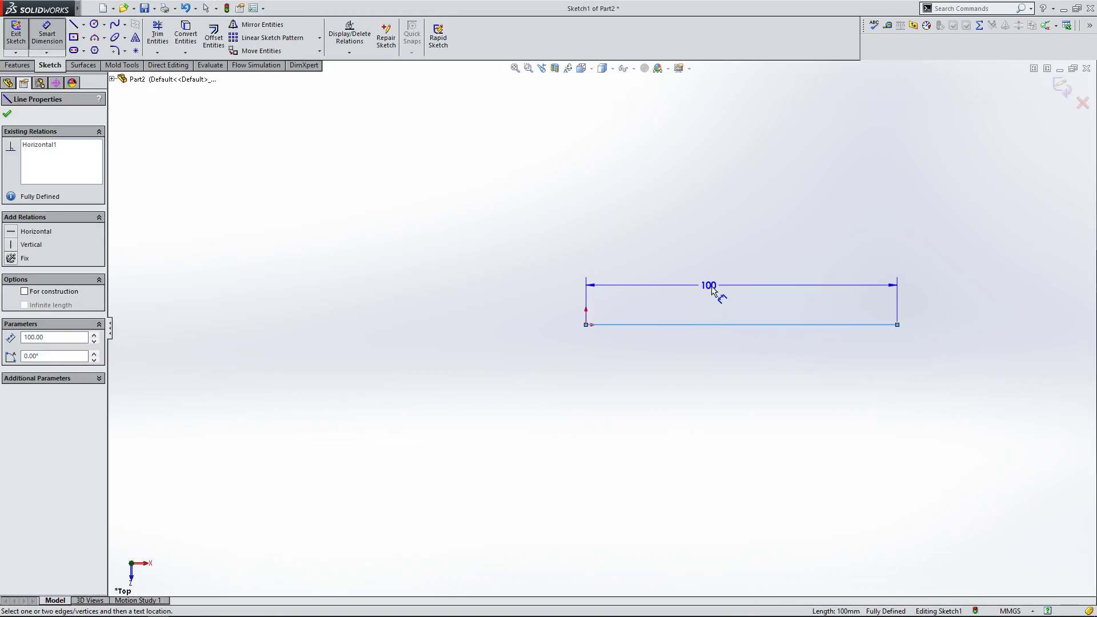
click(726, 281)
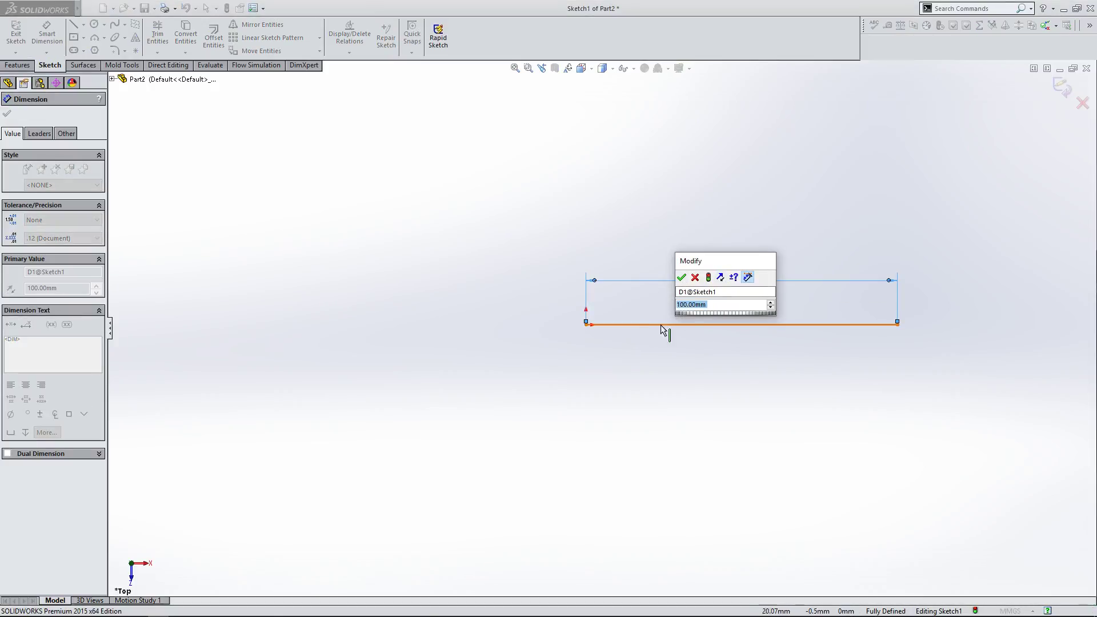
click(682, 278)
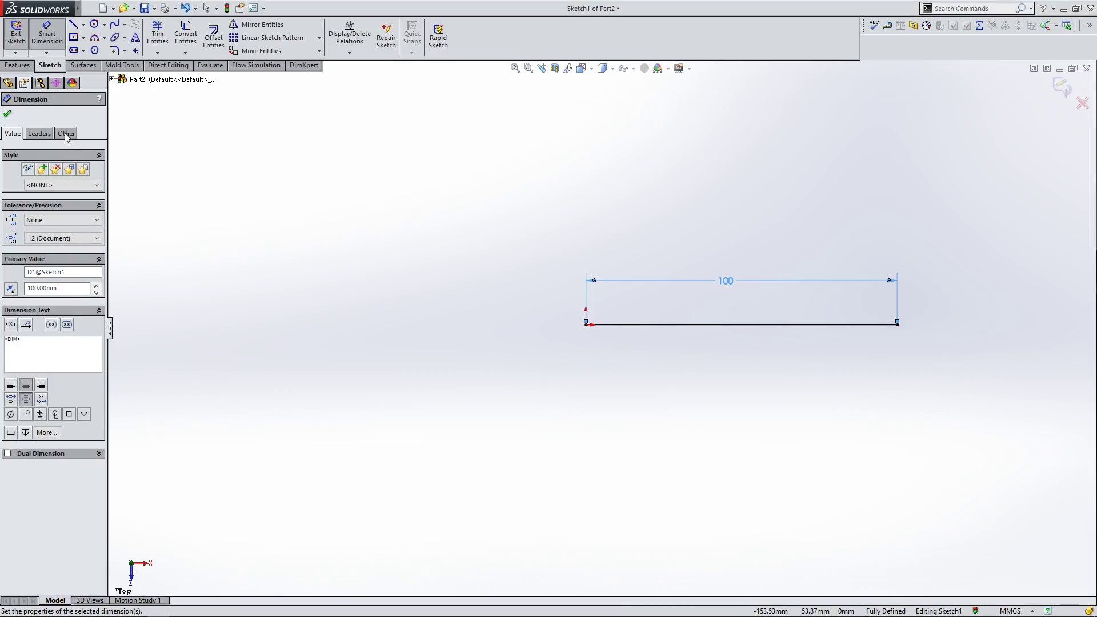
click(7, 114)
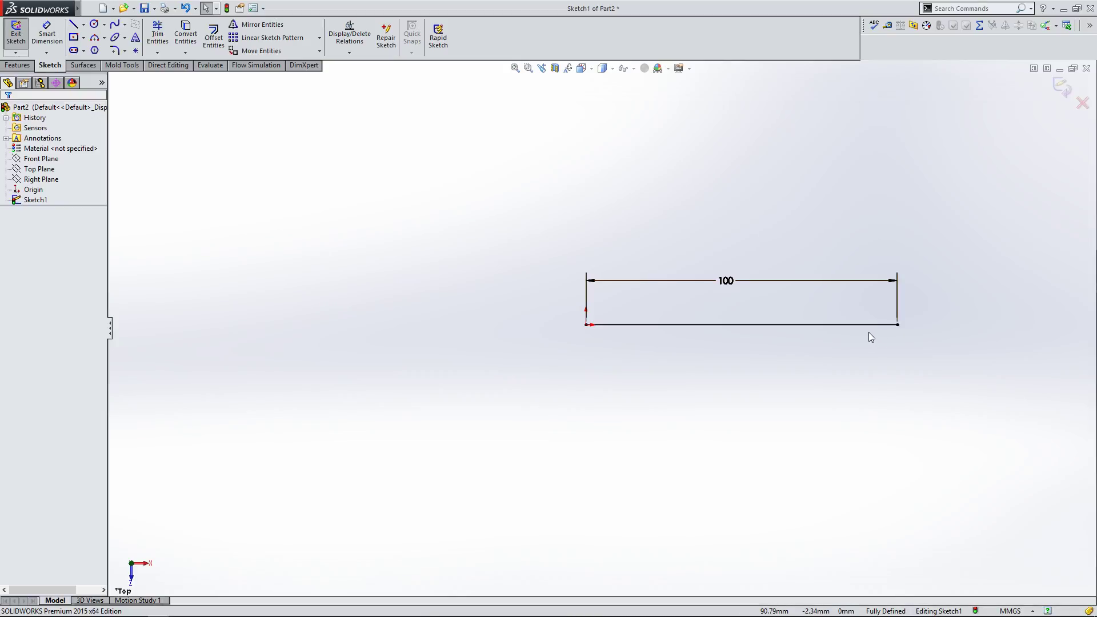
mouse_move(725, 286)
mouse_down()
mouse_move(739, 309)
mouse_move(734, 370)
mouse_up()
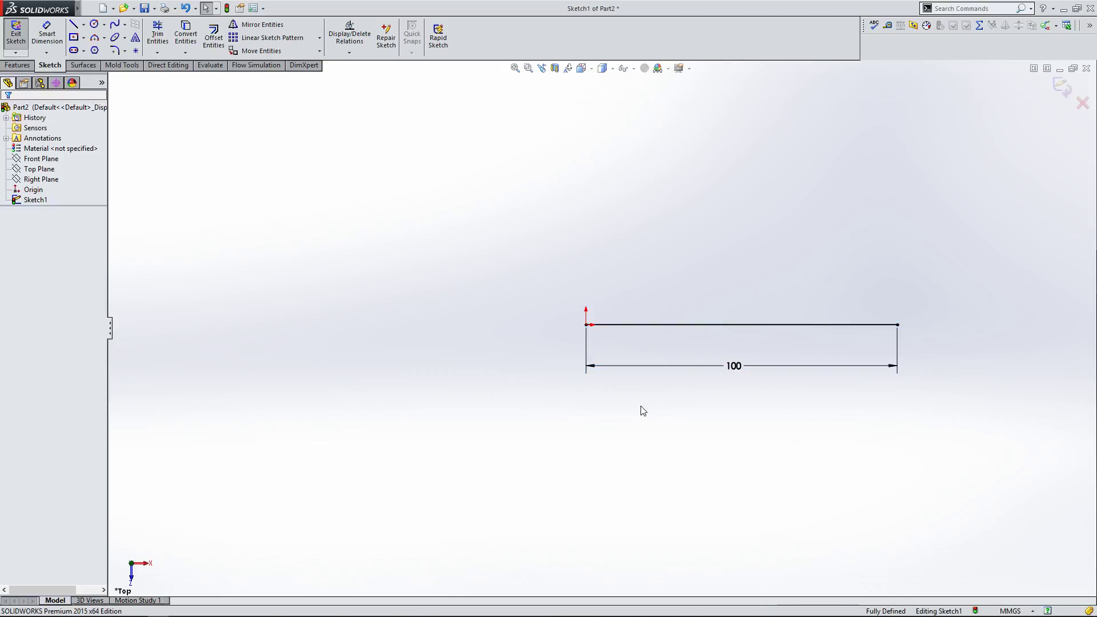
Step: Sketch an angled line about 67 mm long from the horizontal line's right end up and to the right
click(73, 24)
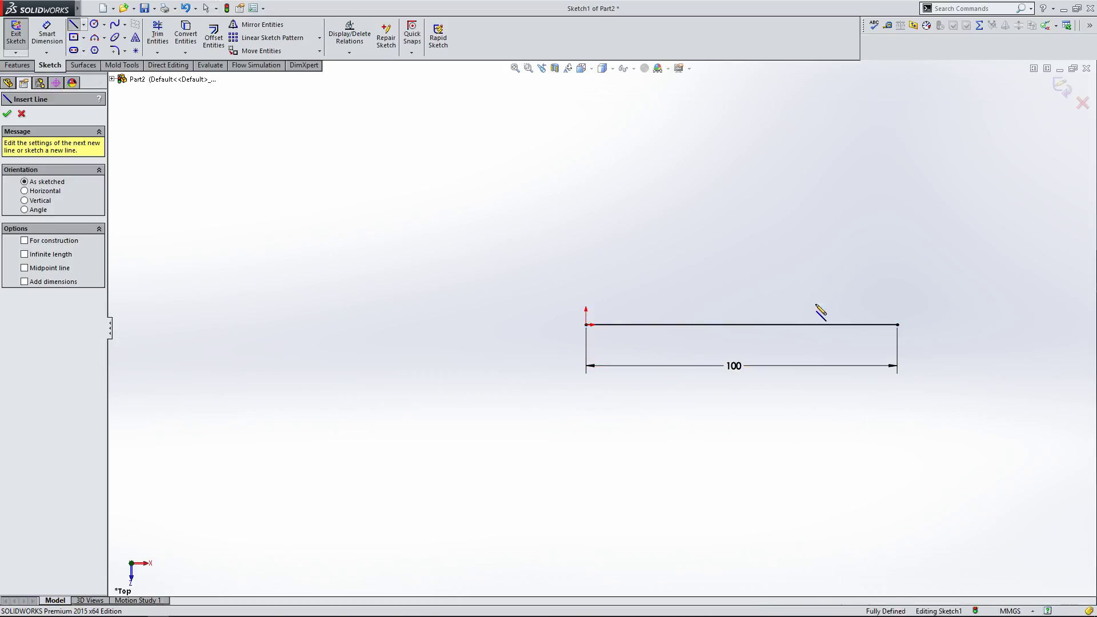
click(898, 325)
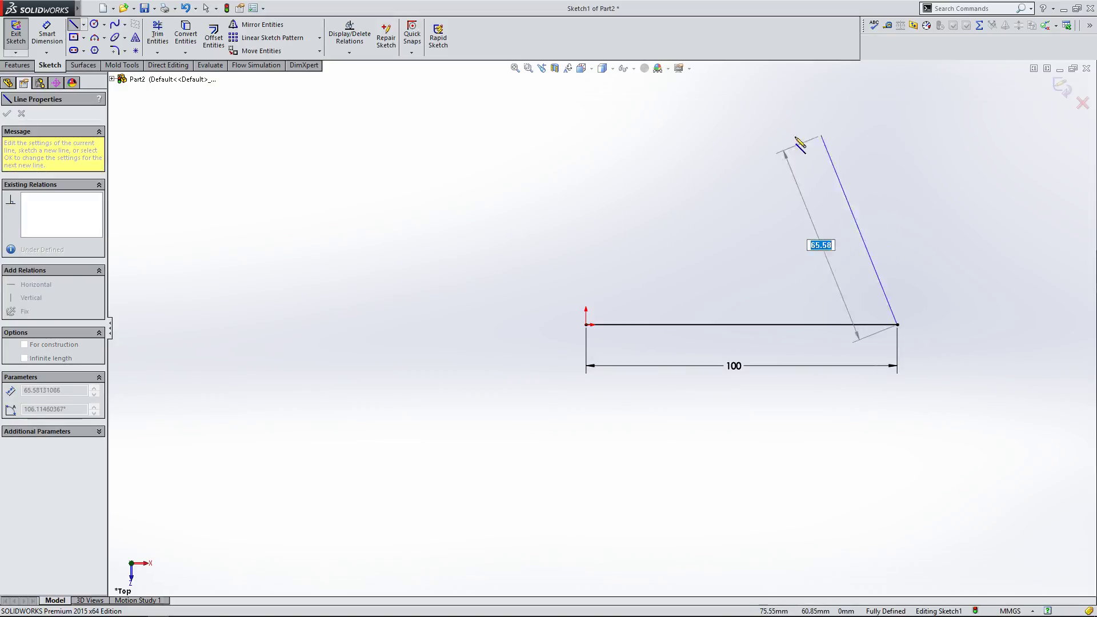
click(1019, 154)
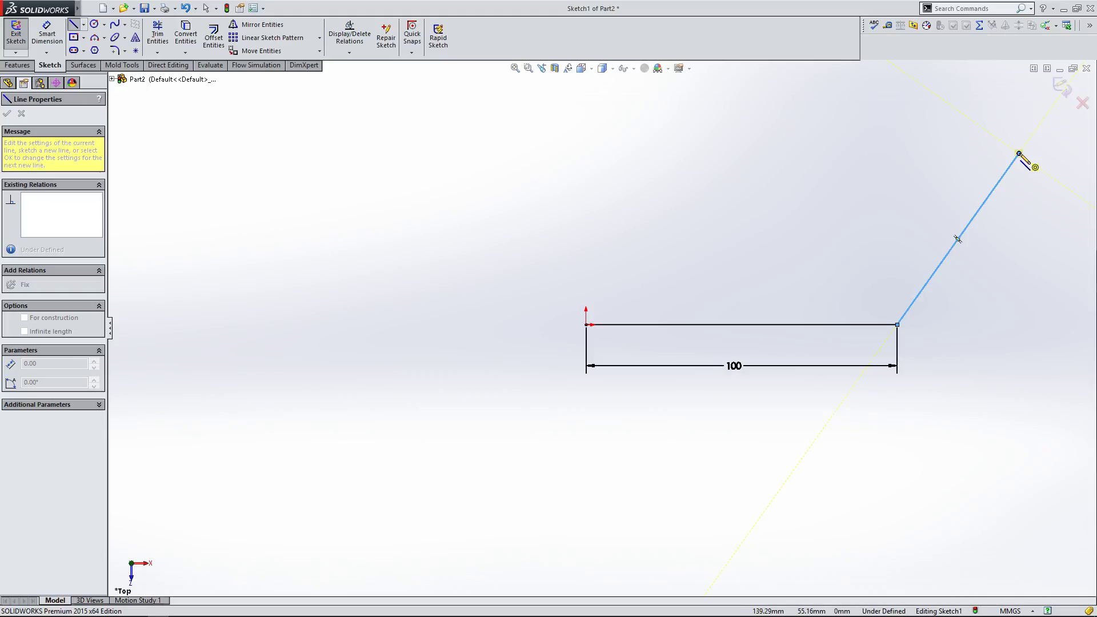
right_click(1021, 154)
click(998, 156)
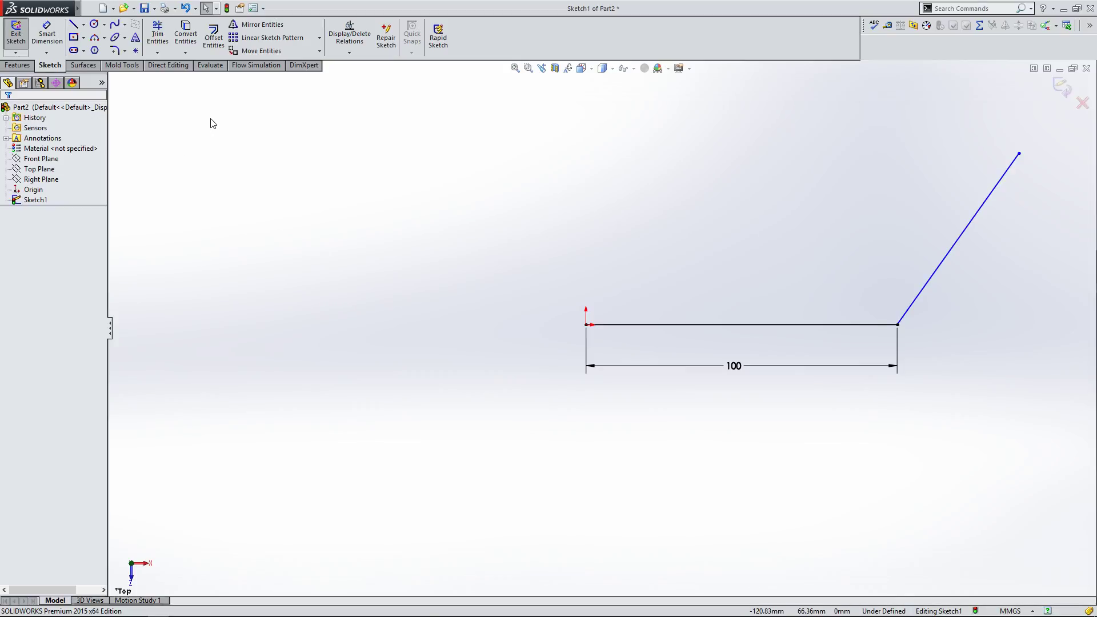
Step: Add a Perpendicular relation between the horizontal and angled lines, then undo it
click(750, 327)
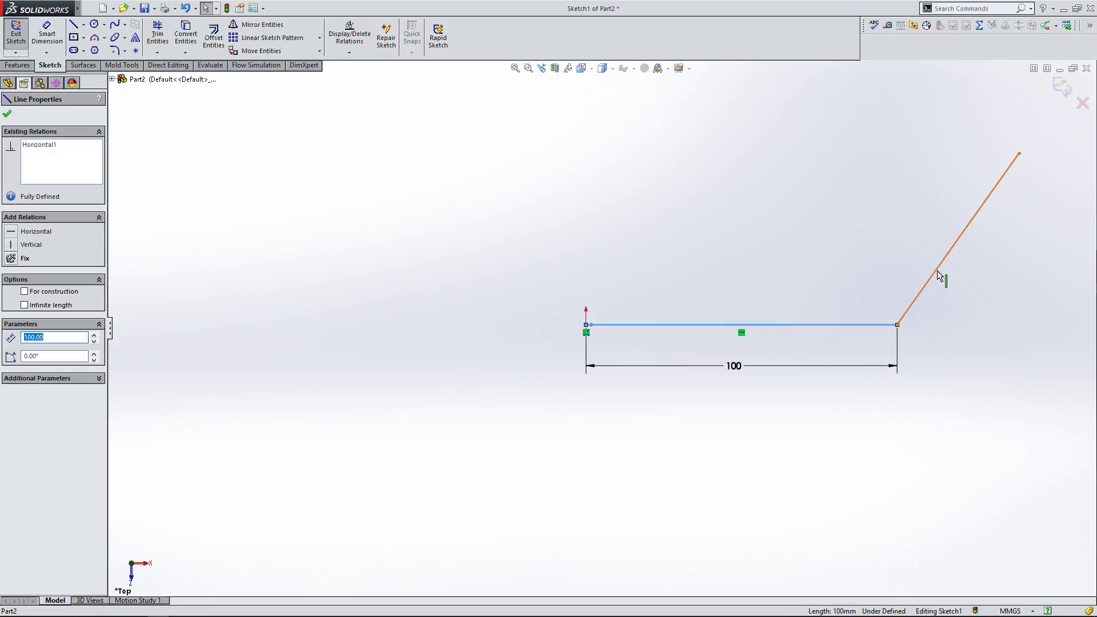
ctrl+click(938, 275)
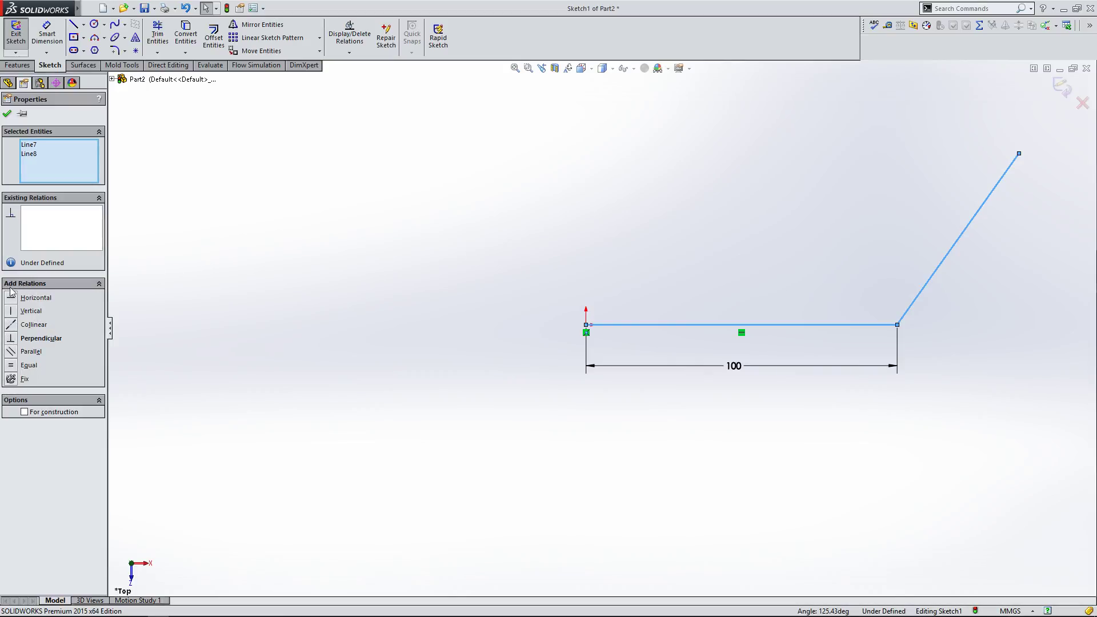
click(494, 263)
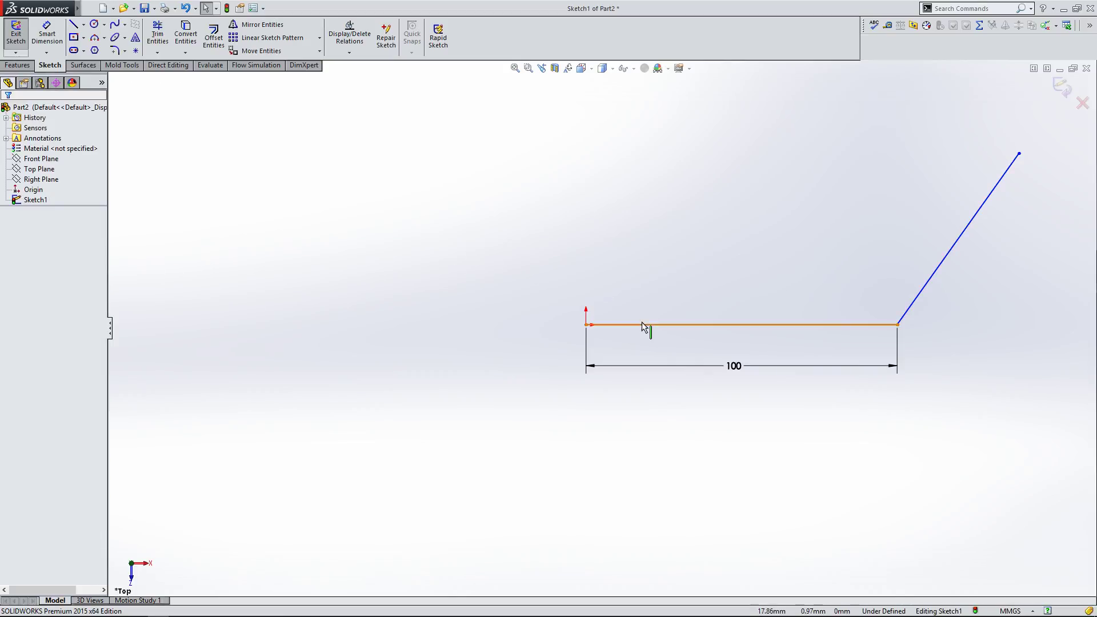
click(643, 327)
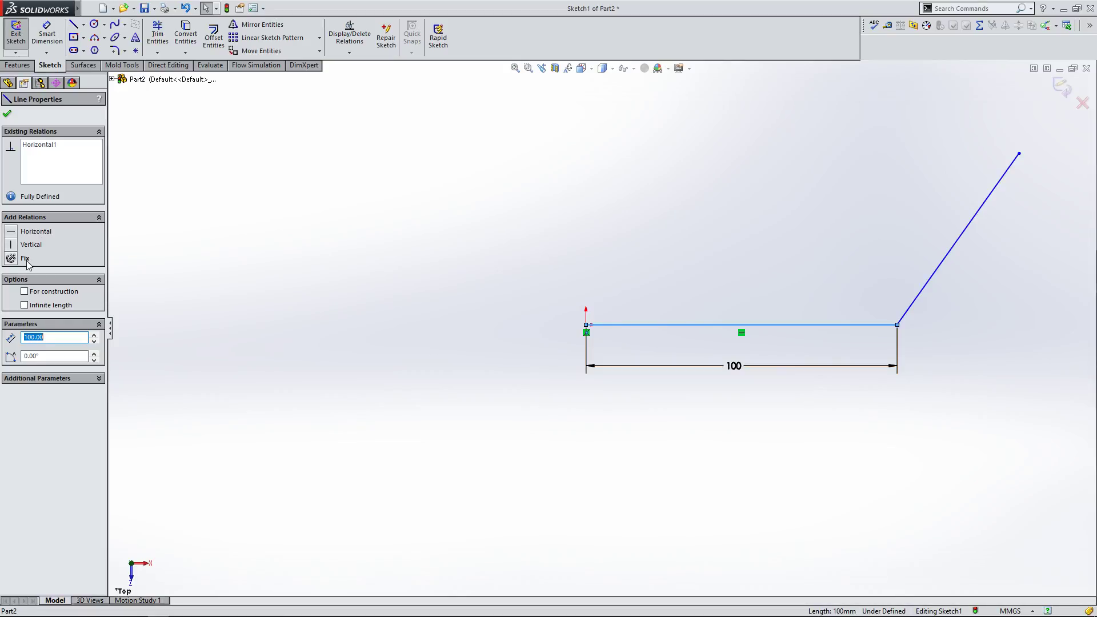
click(403, 250)
click(847, 326)
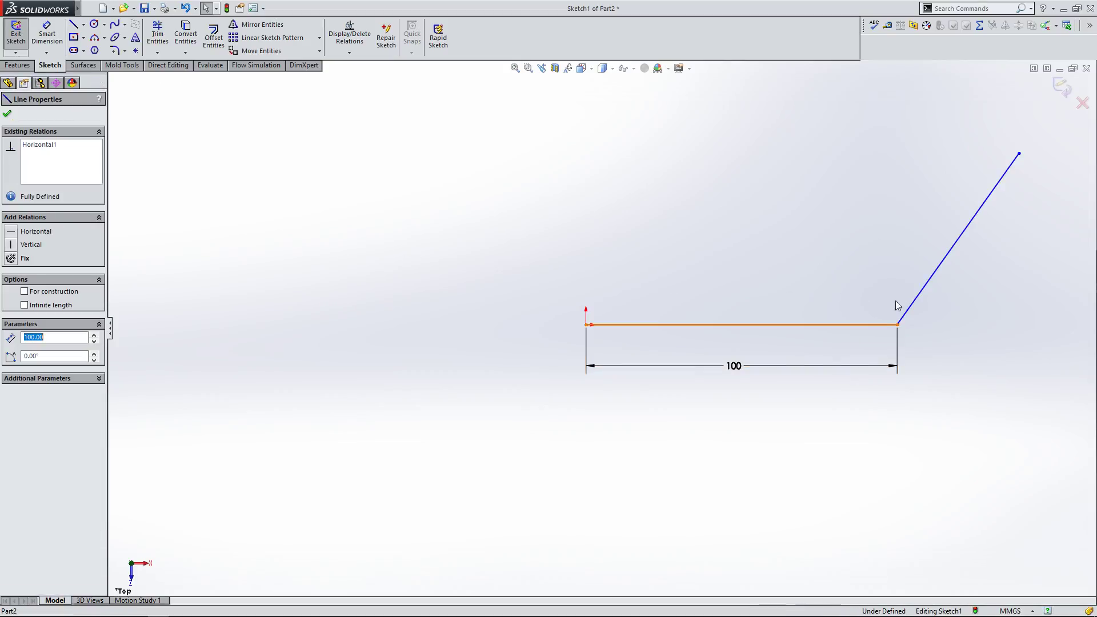
ctrl+click(958, 260)
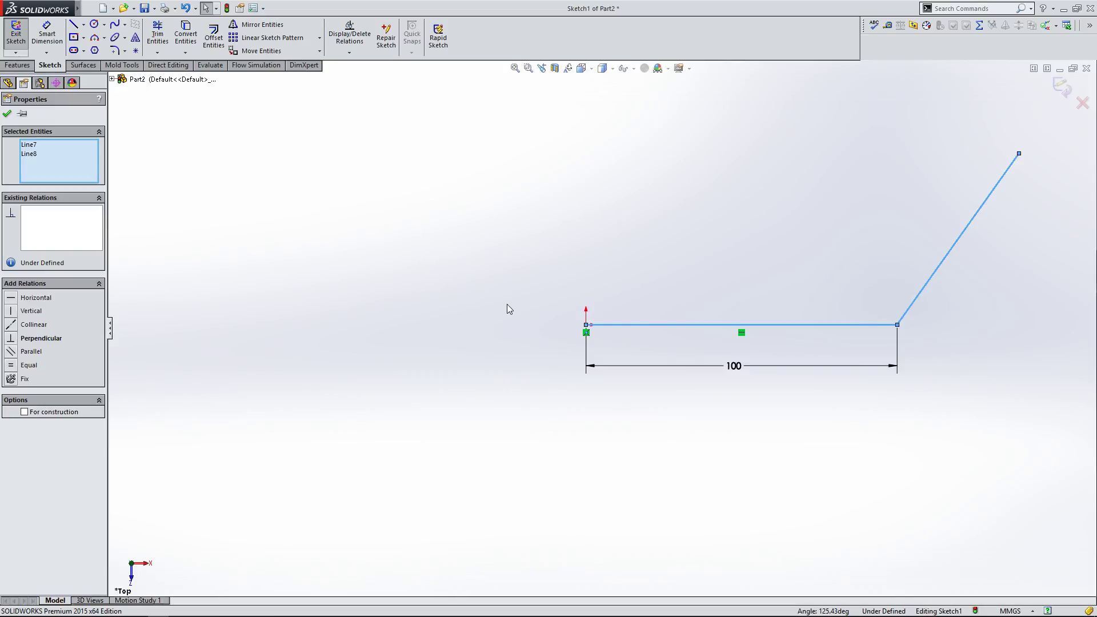
click(34, 339)
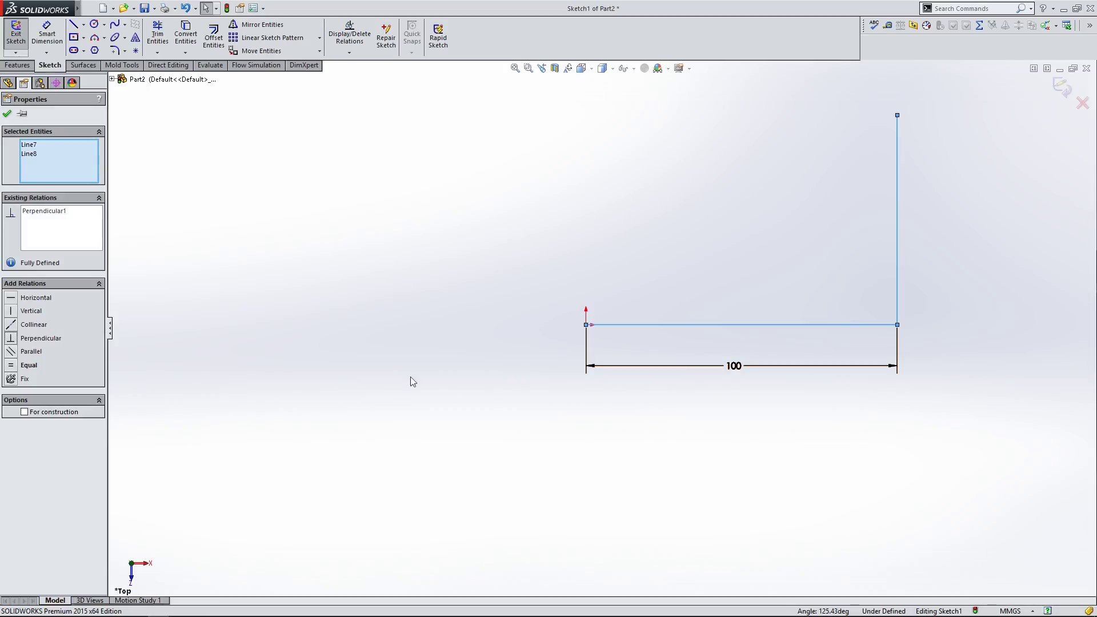
key(ctrl+z)
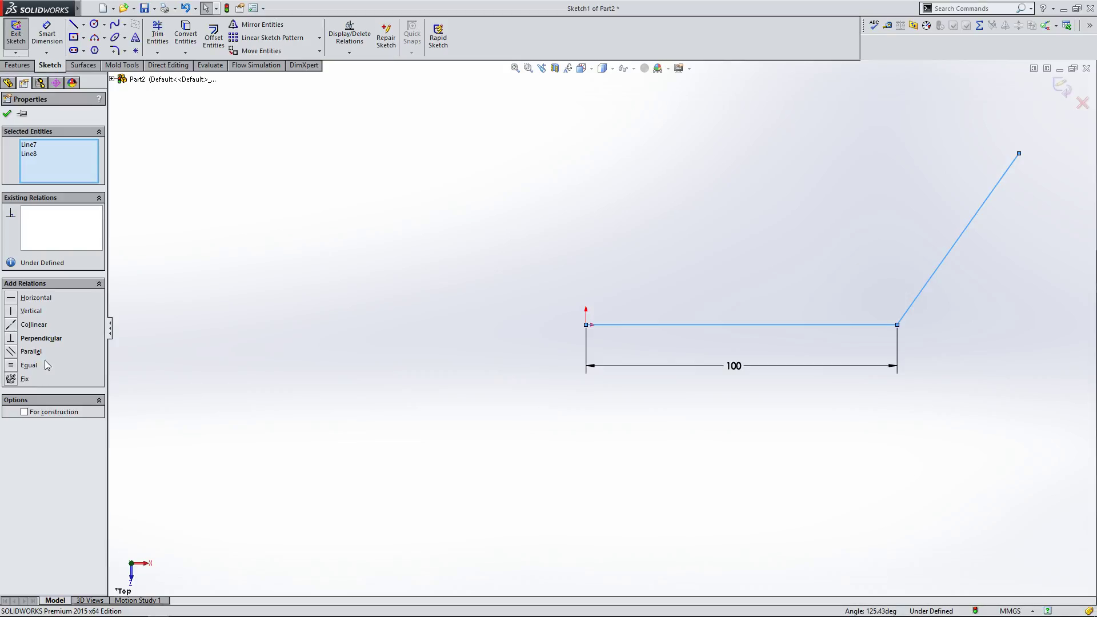
Step: Select the angled line and delete it
click(790, 303)
click(910, 309)
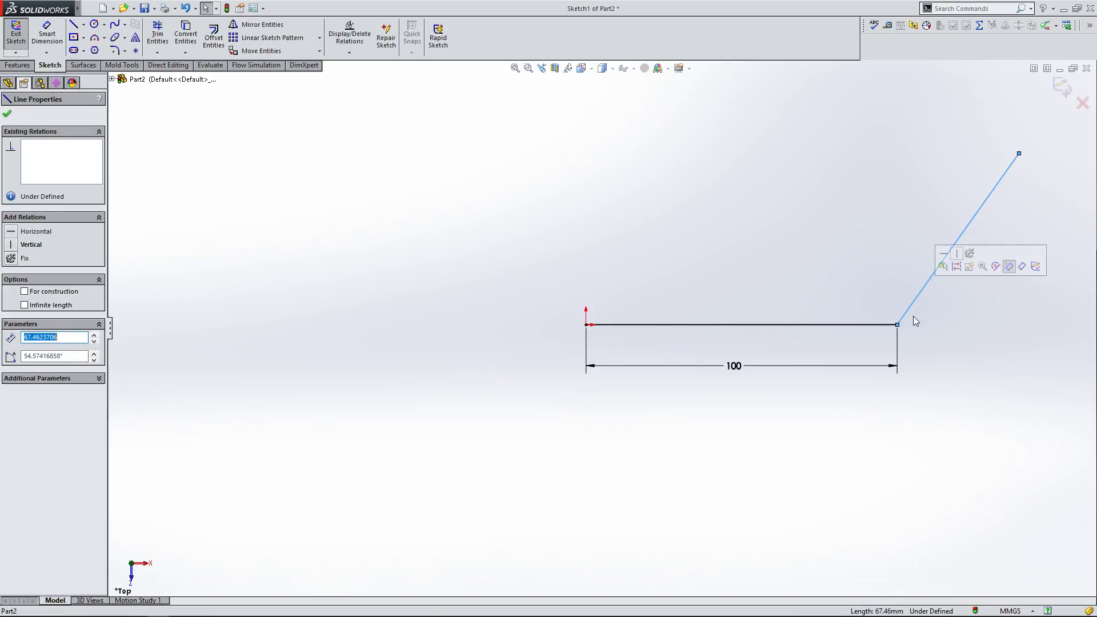
key(Delete)
Step: Sketch a new angled line starting right of the horizontal line's end and rising up to the right
click(73, 24)
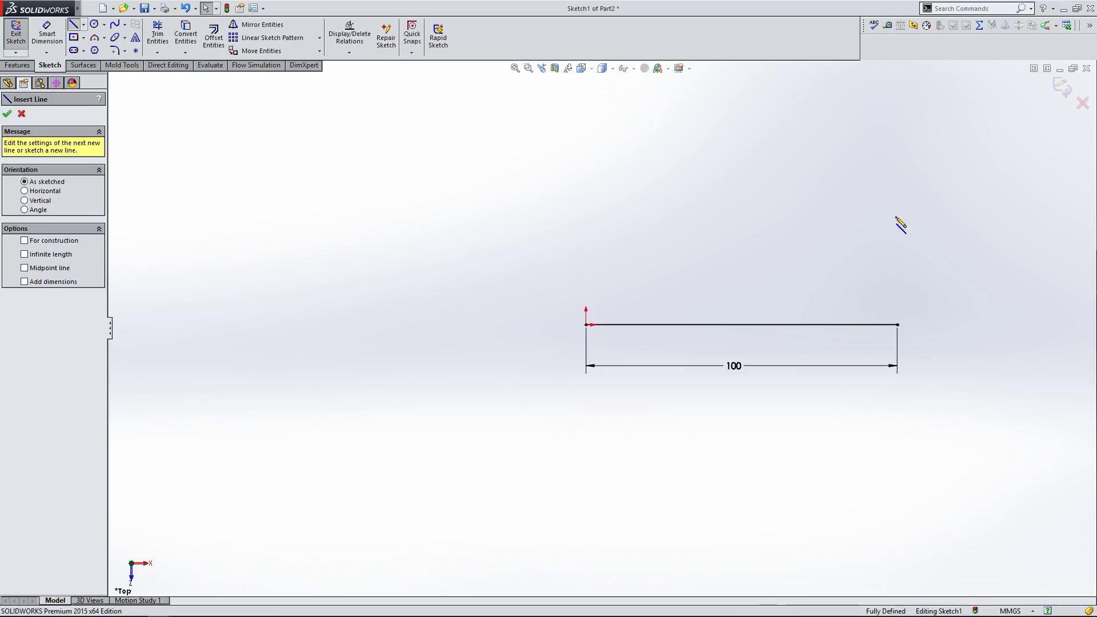
click(918, 304)
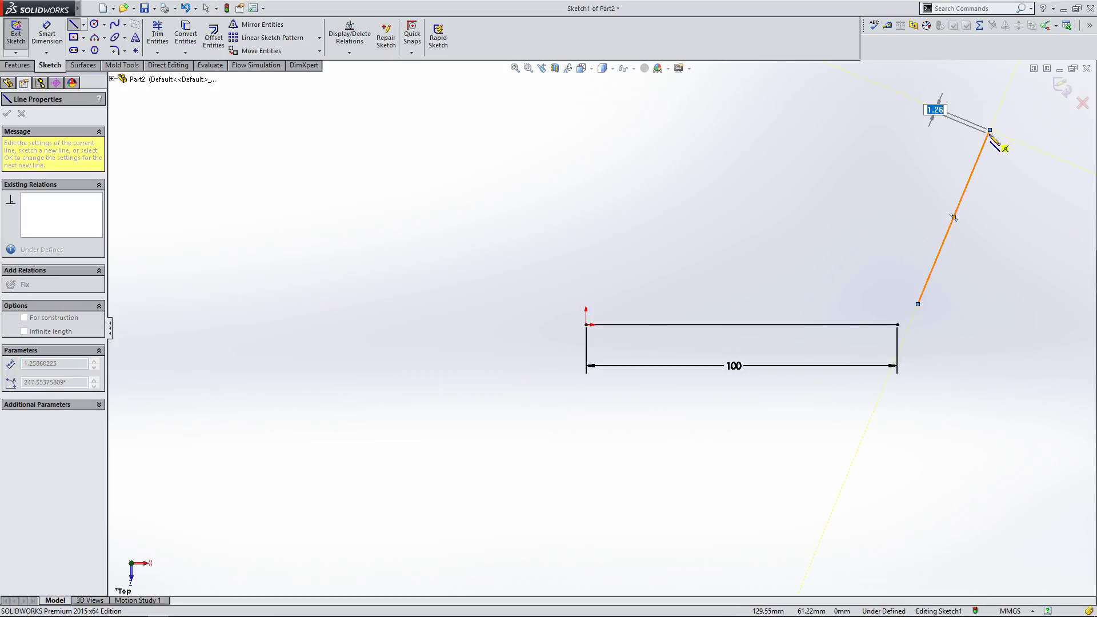
click(990, 130)
key(Escape)
Step: Add a Parallel relation between the horizontal and angled lines, then undo it
click(789, 325)
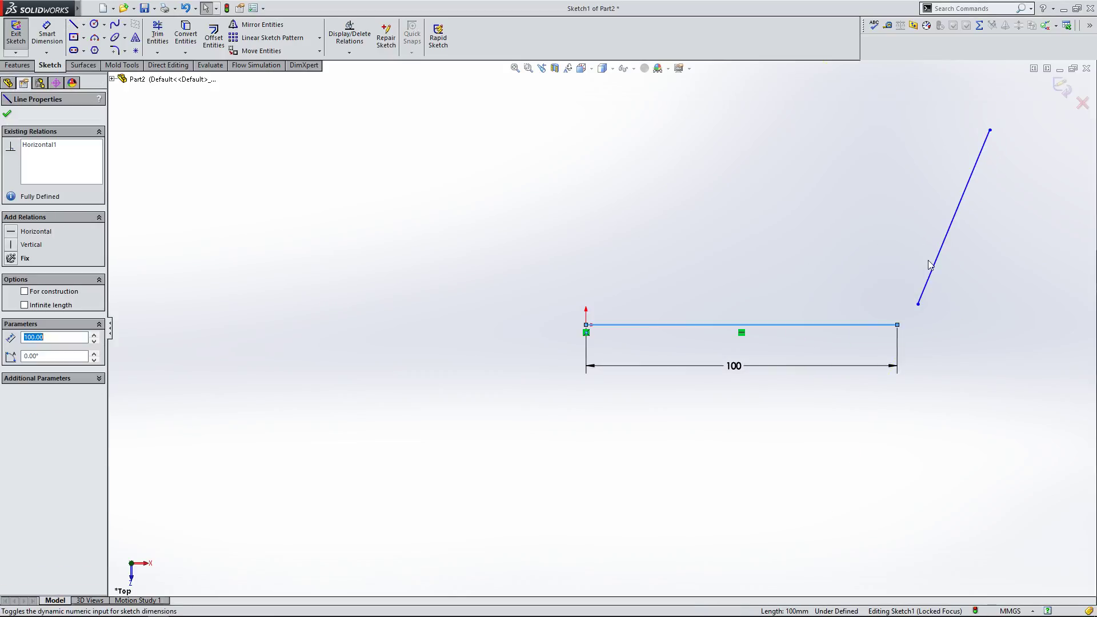
ctrl+click(935, 264)
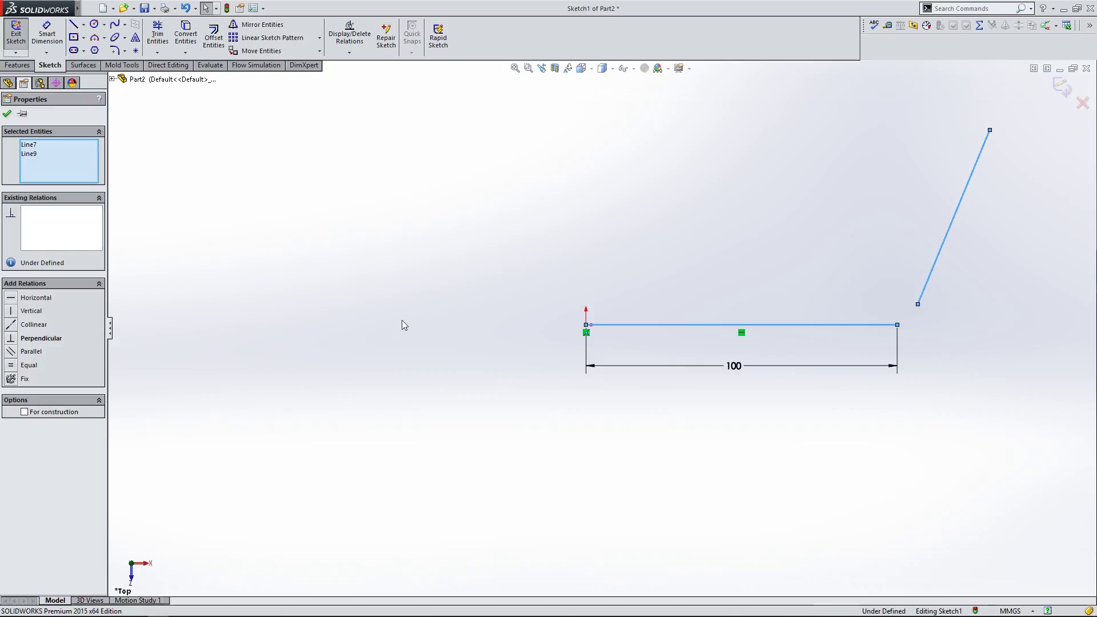
click(14, 358)
scroll(405, 335, up, 2)
scroll(900, 290, down, 1)
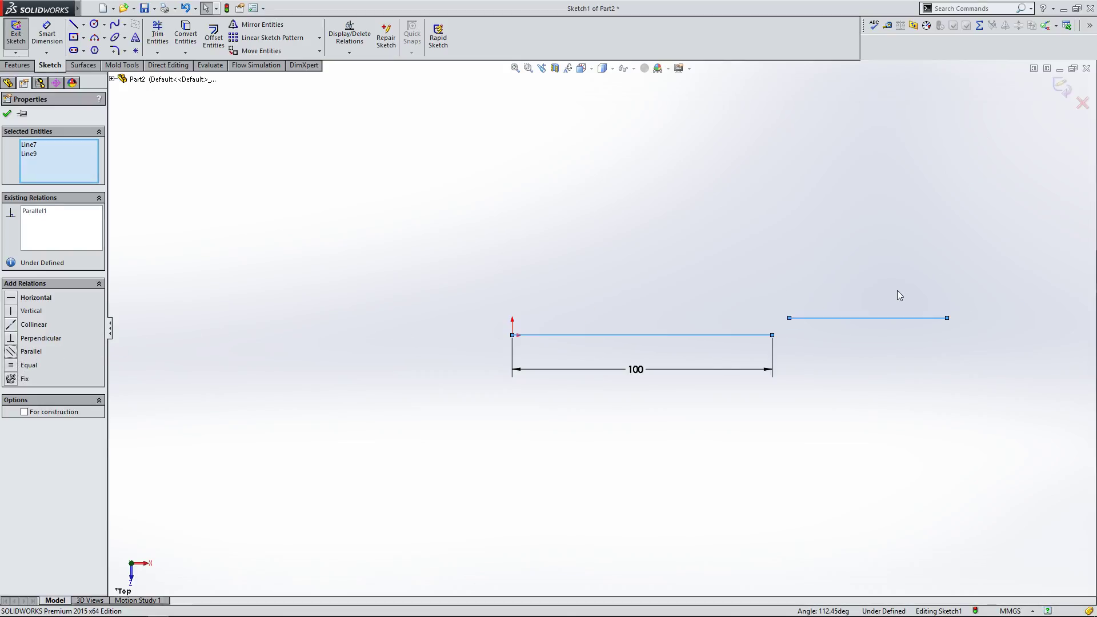
key(ctrl+z)
Step: Select the horizontal and angled lines and add a Collinear relation between them
click(738, 286)
click(802, 292)
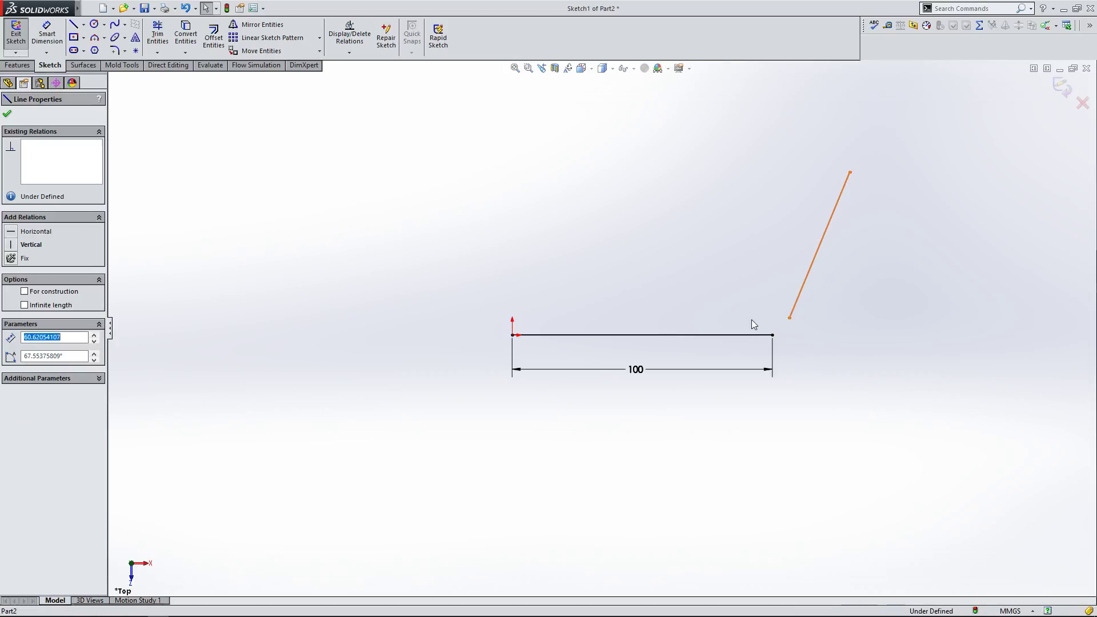
ctrl+click(739, 335)
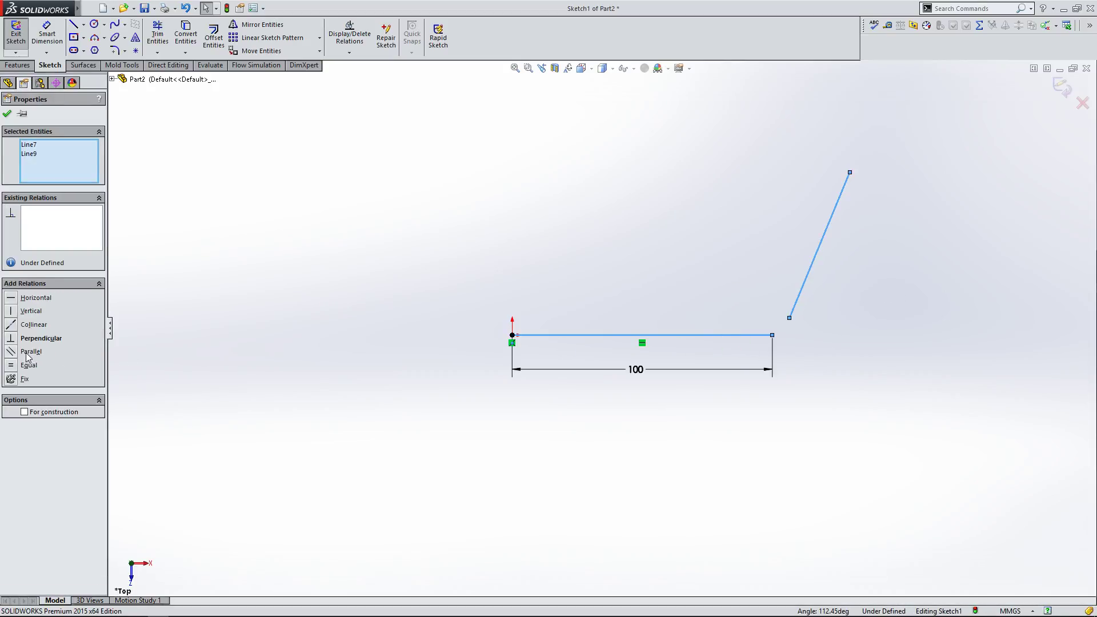
click(12, 326)
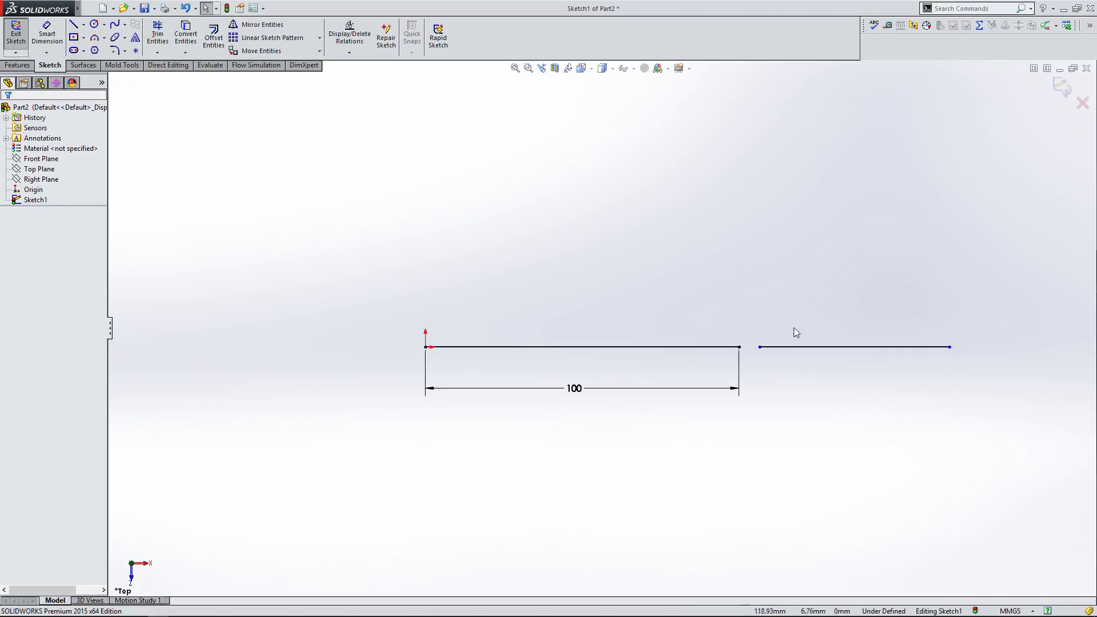
Step: Drag the collinear line's right end inward to shorten it
click(783, 347)
click(988, 380)
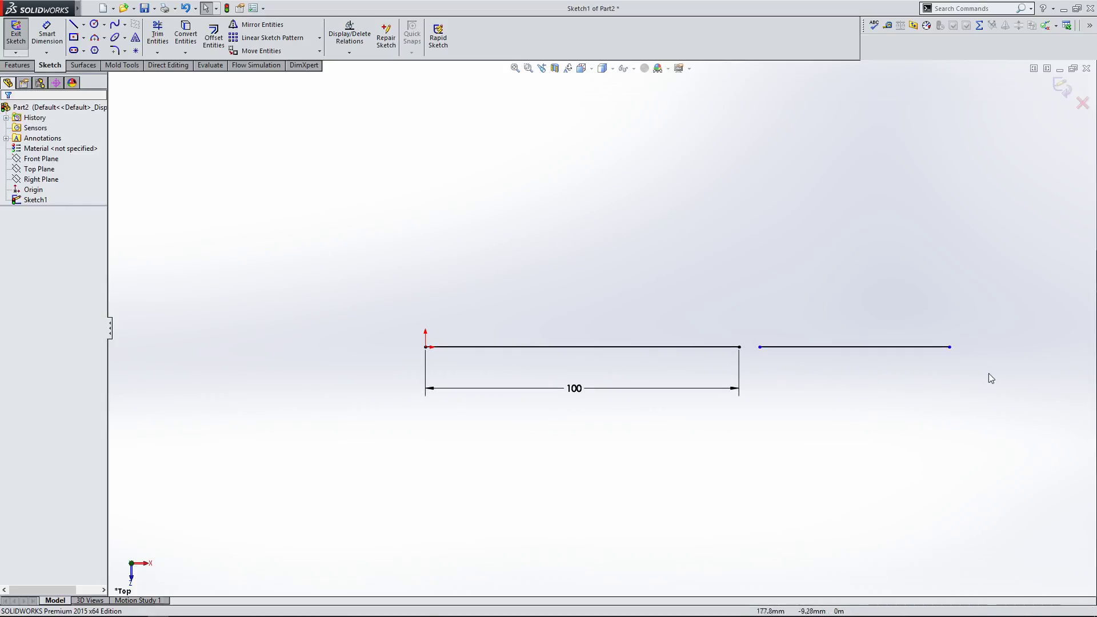
drag(950, 347, 924, 347)
Step: Drag the collinear line's left end to leave a gap after the horizontal line's right end
scroll(547, 344, up, 3)
click(816, 381)
drag(789, 341, 851, 346)
drag(693, 340, 758, 366)
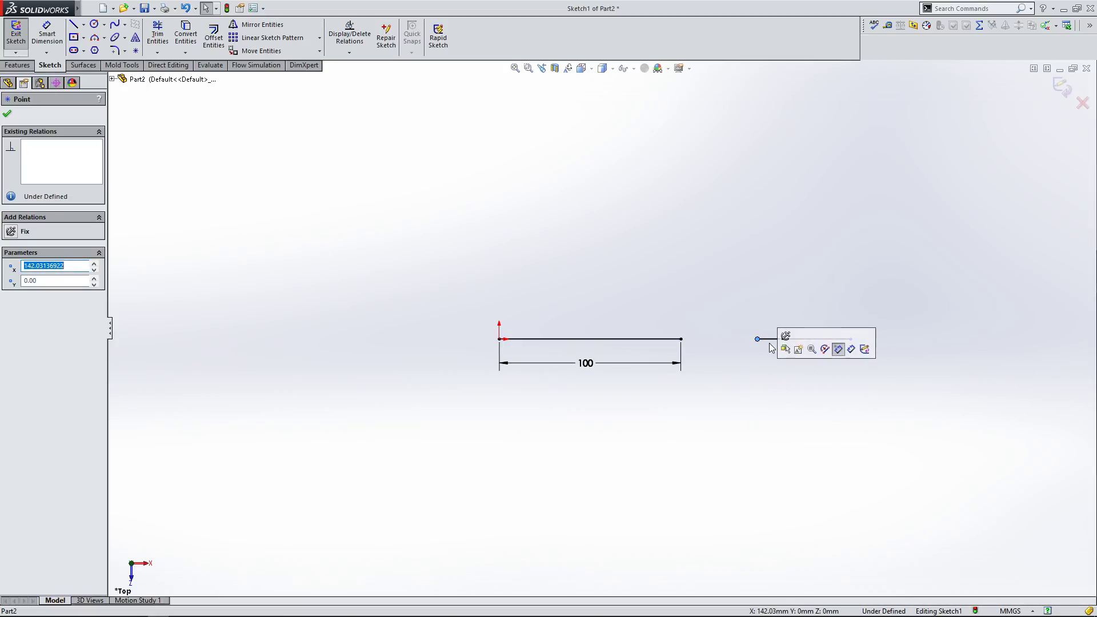
click(764, 361)
click(787, 342)
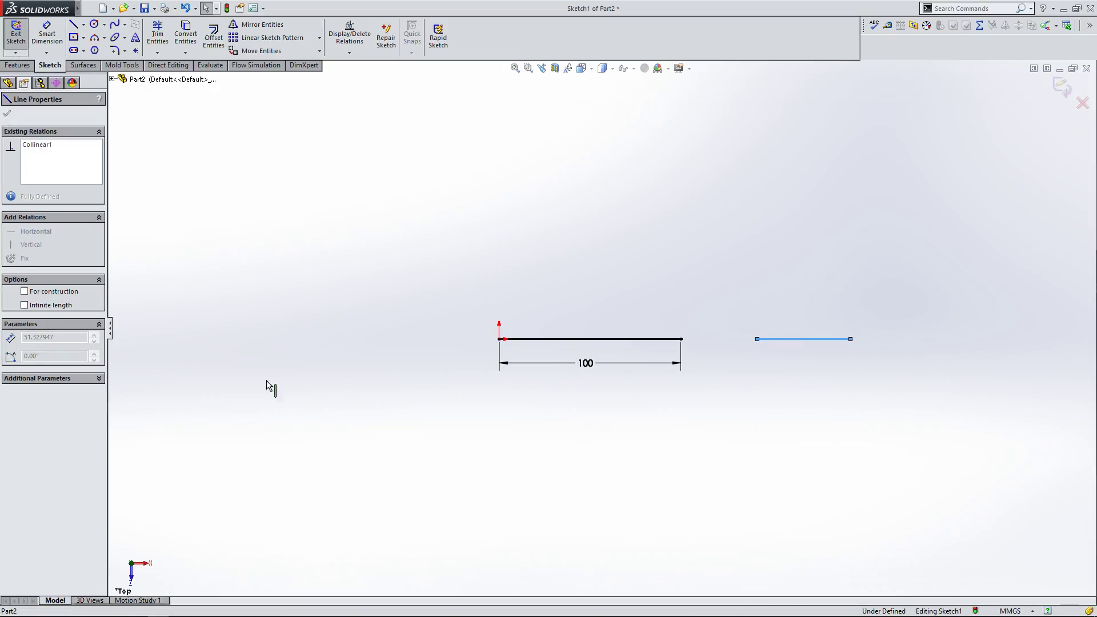
click(759, 357)
mouse_move(763, 343)
mouse_down()
mouse_move(197, 360)
mouse_move(789, 357)
mouse_move(774, 356)
mouse_up()
click(704, 383)
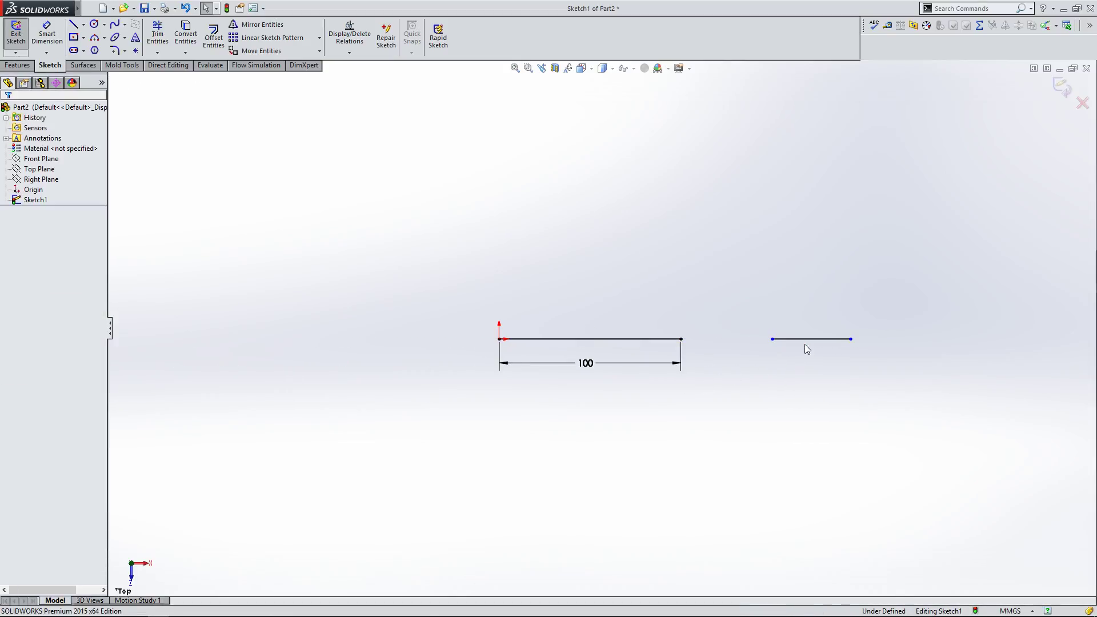
Step: Dimension the gap between the horizontal line's right end and the collinear line's left end as 50 mm
click(806, 341)
click(296, 166)
click(47, 34)
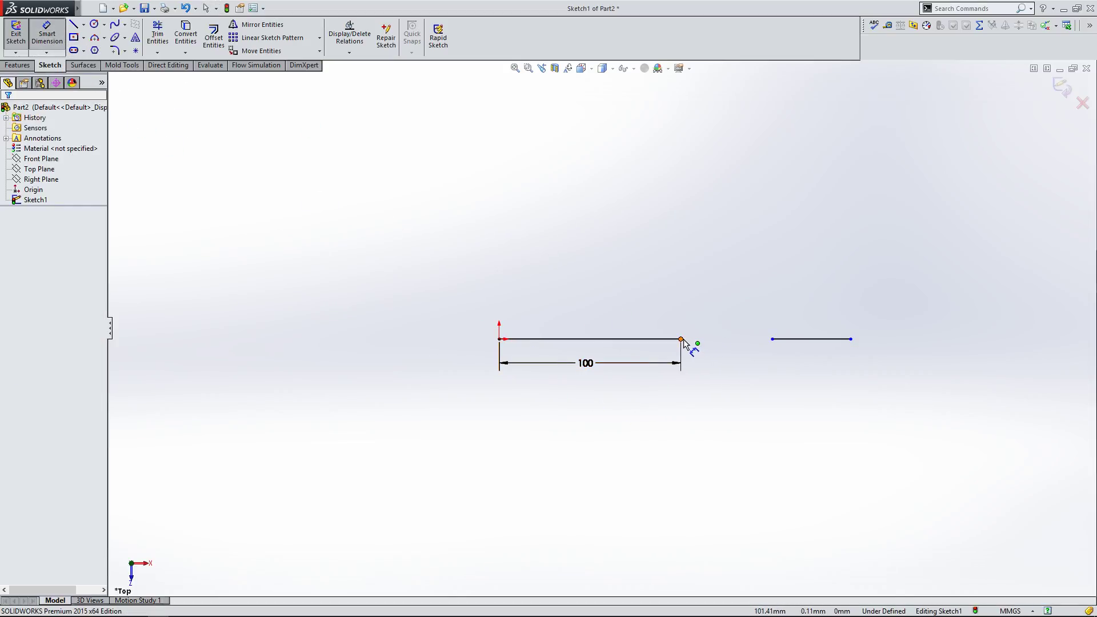
click(682, 339)
click(773, 339)
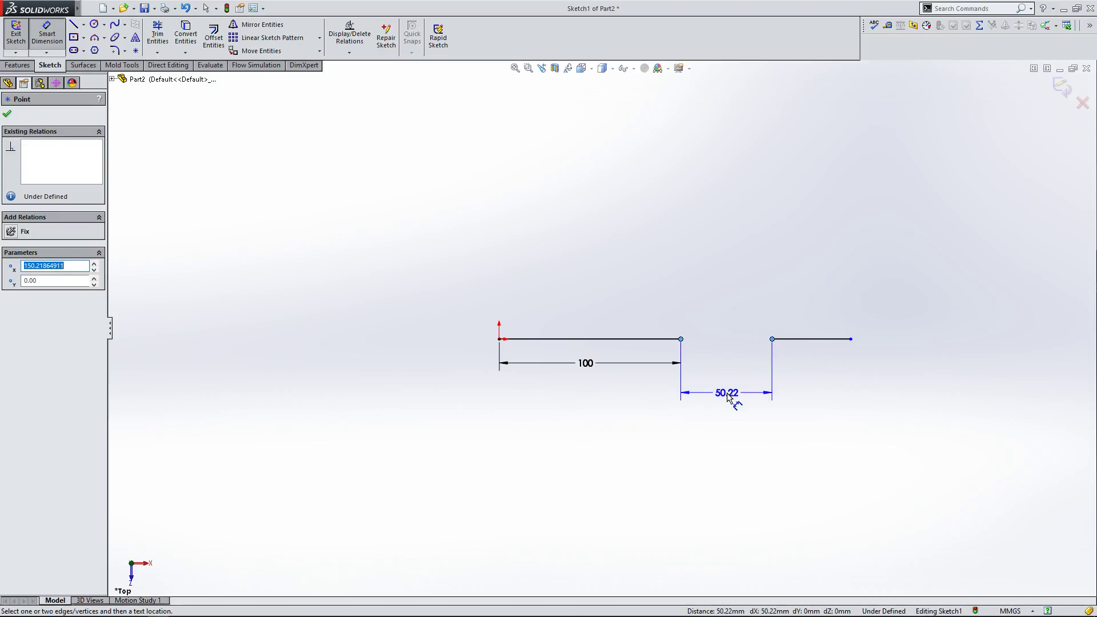
click(736, 319)
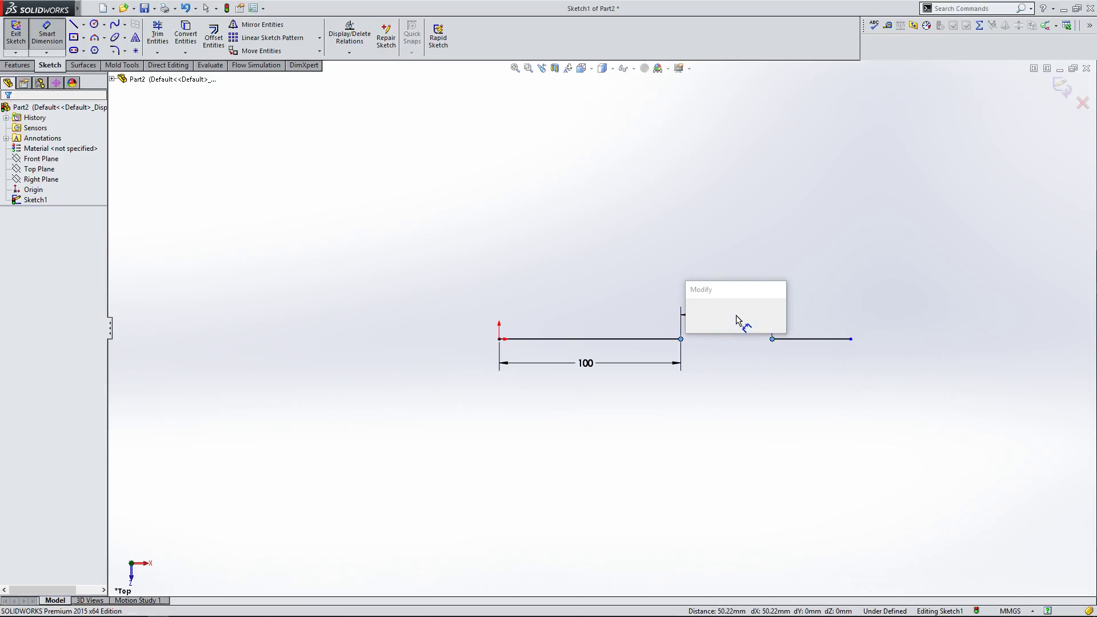
text(50)
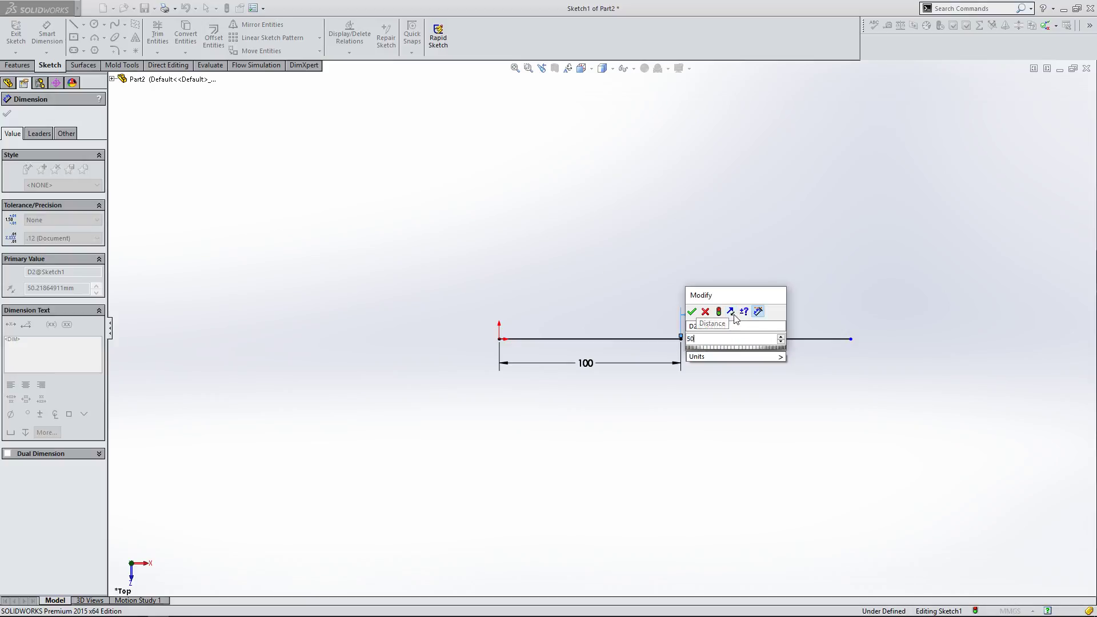
key(Return)
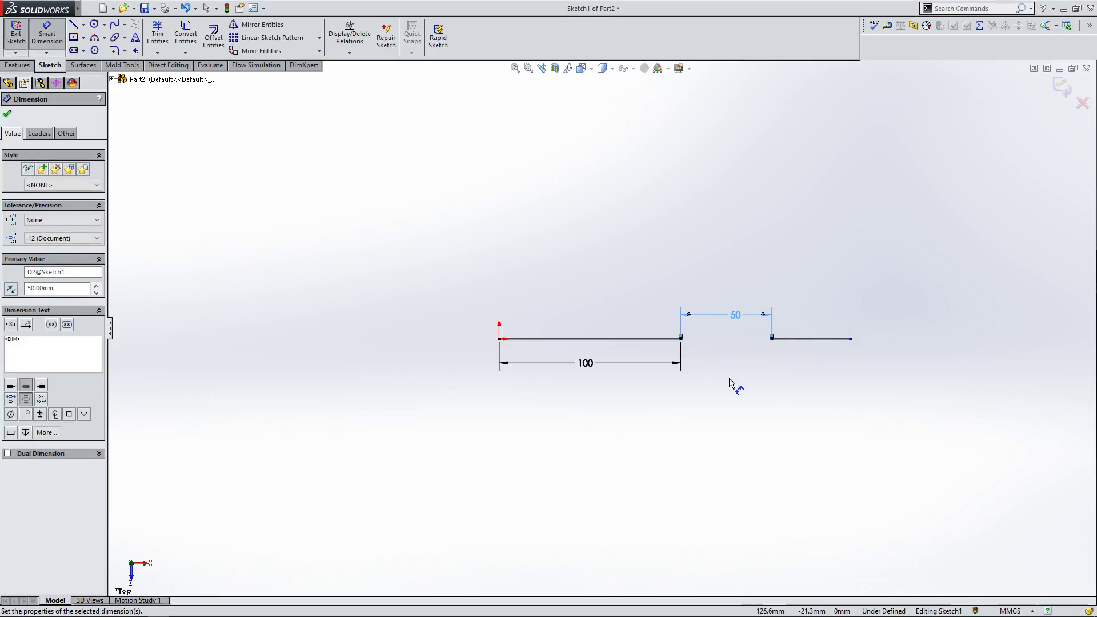
right_click(730, 380)
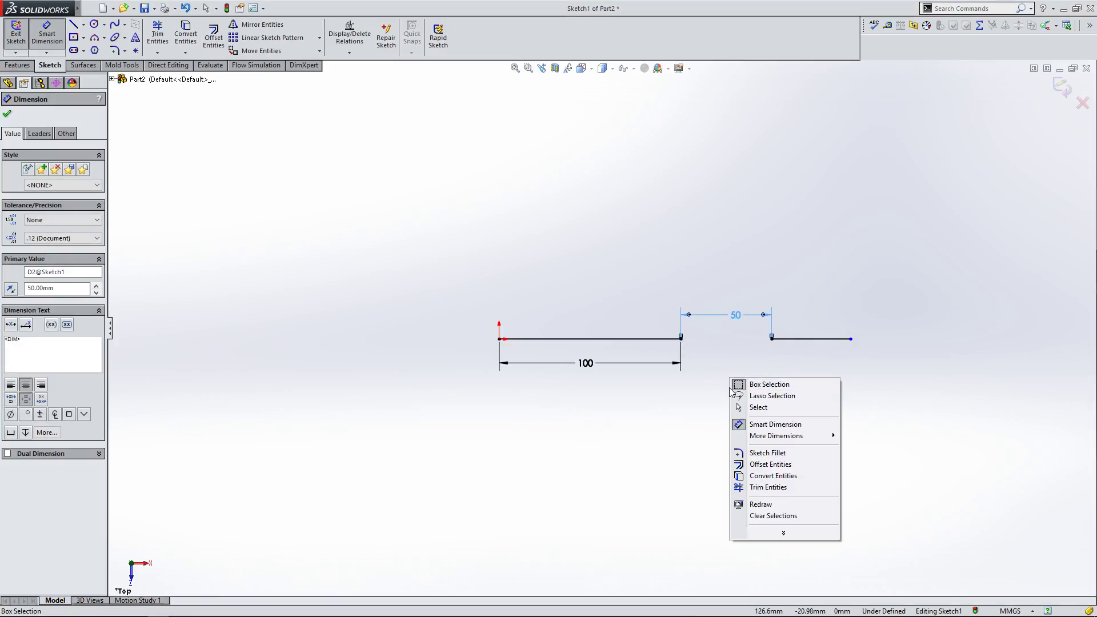
click(741, 407)
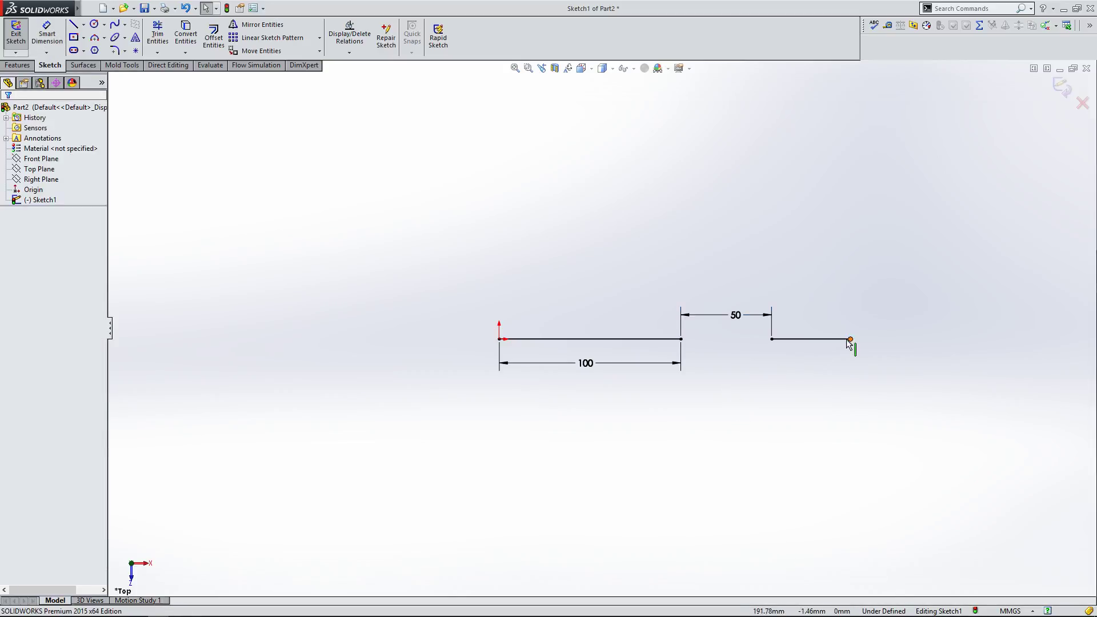
Step: Drag the collinear line's ends to test how the dimensions and relations constrain them
drag(878, 341, 857, 357)
drag(773, 340, 734, 370)
click(736, 374)
scroll(740, 348, down, 5)
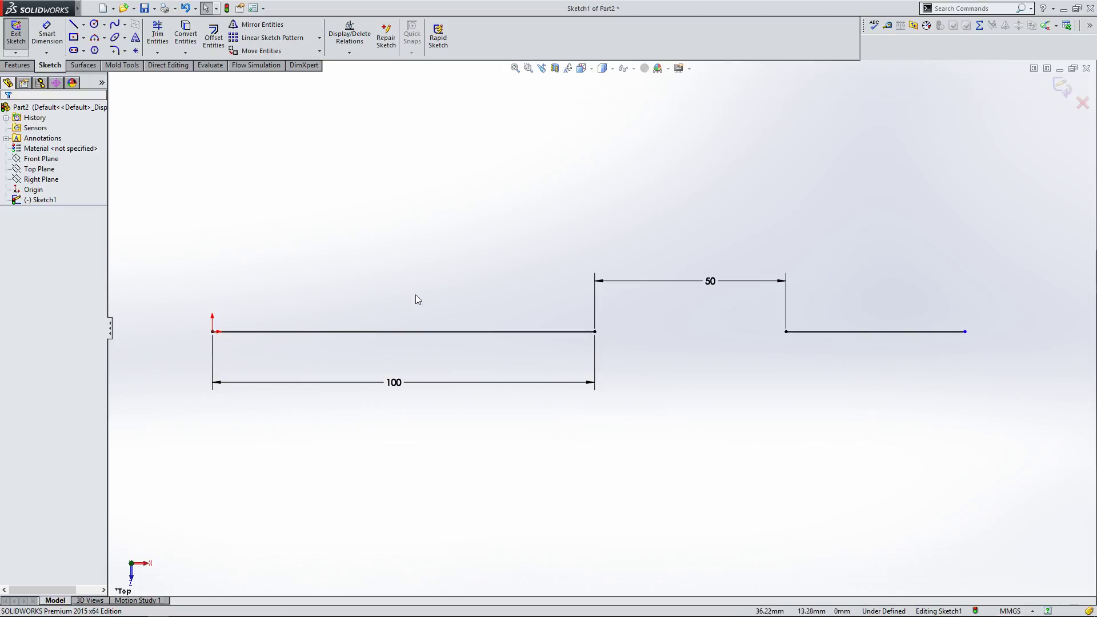
Step: Select the horizontal line and its endpoints to inspect their existing relations
click(586, 332)
click(629, 339)
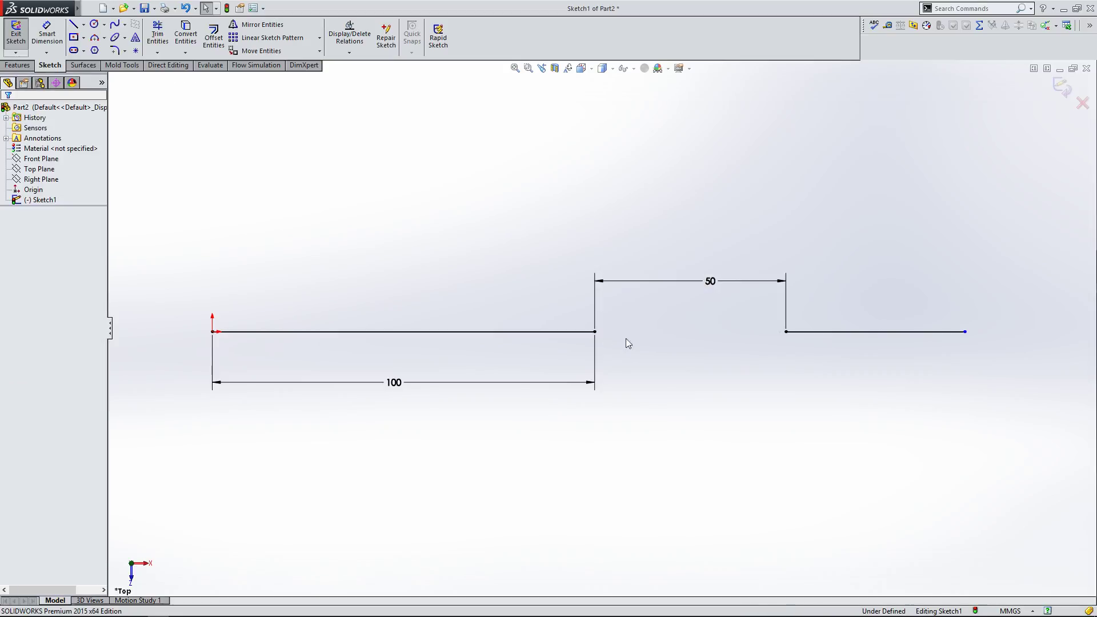
click(596, 336)
click(646, 373)
click(478, 334)
click(434, 261)
click(596, 331)
click(423, 303)
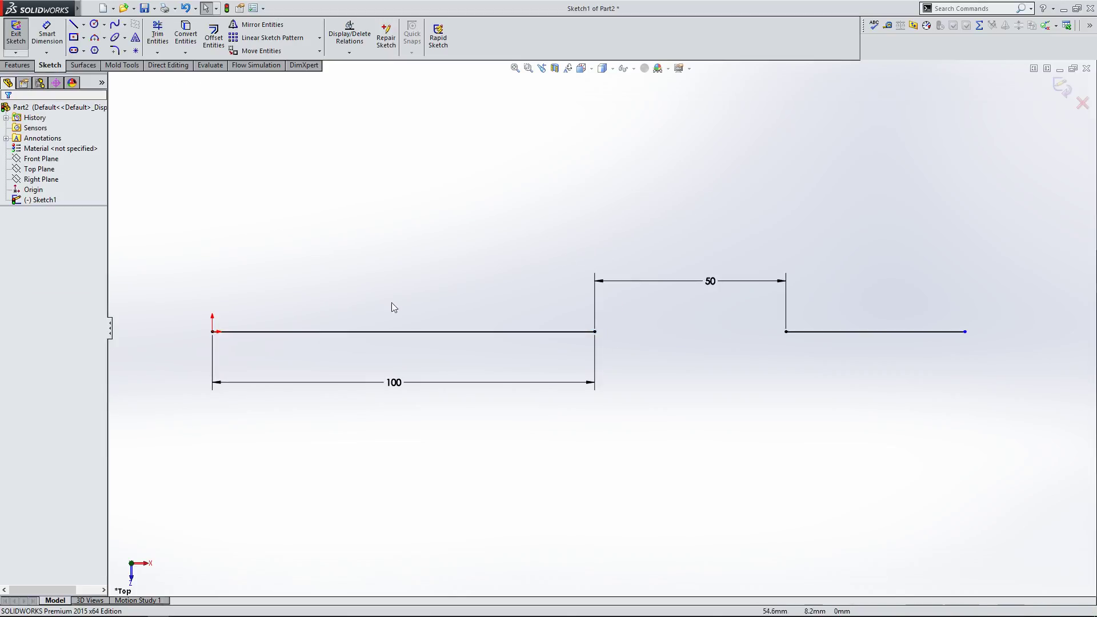
click(213, 332)
click(264, 347)
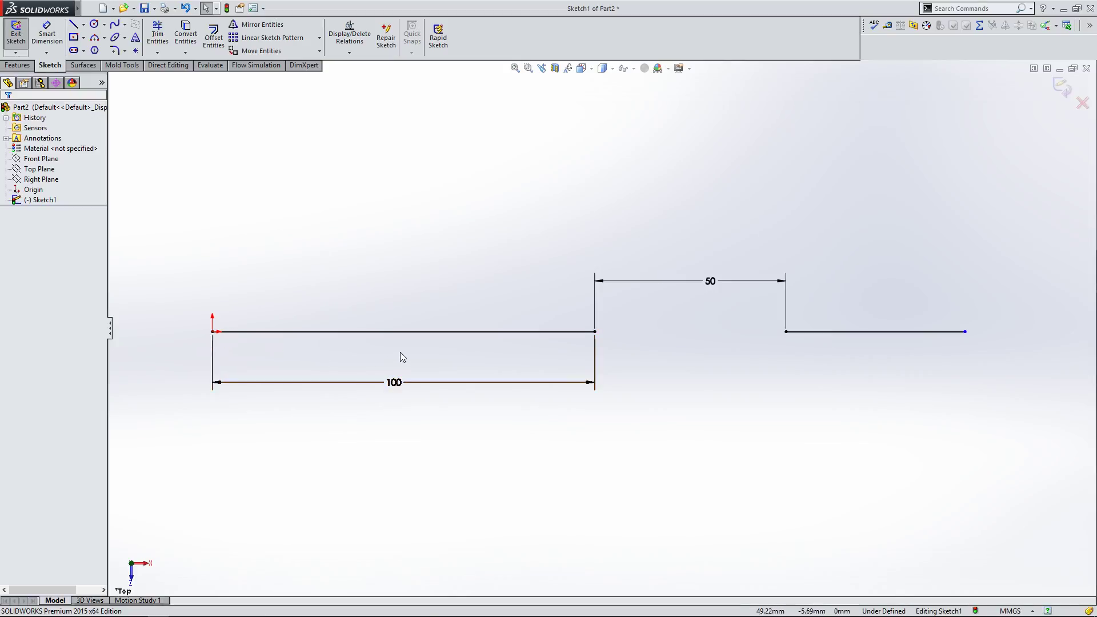
click(399, 333)
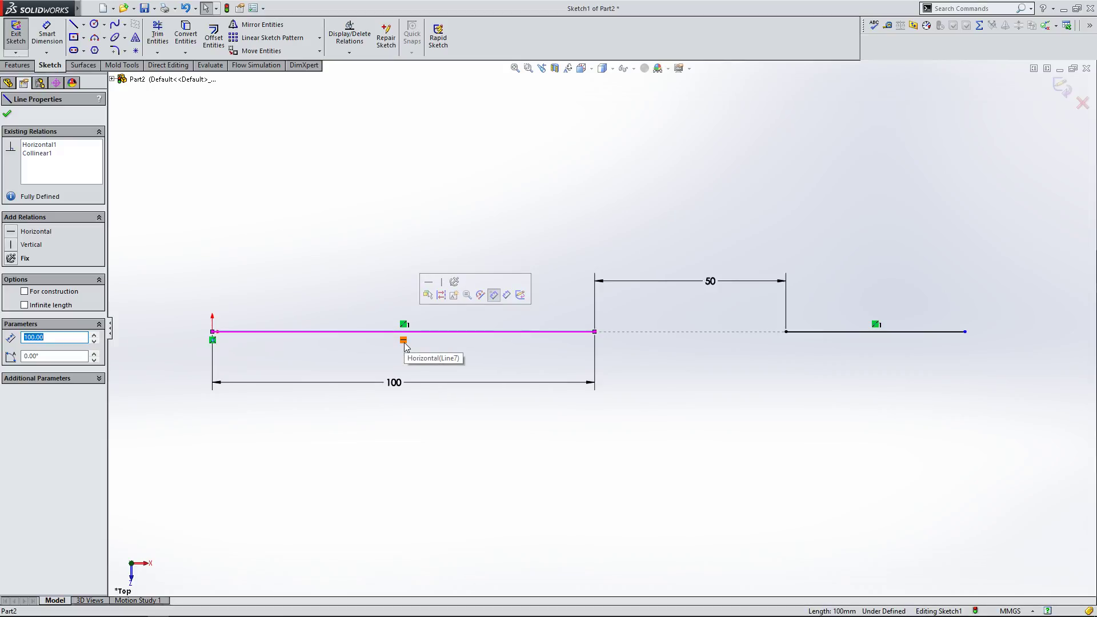
click(373, 349)
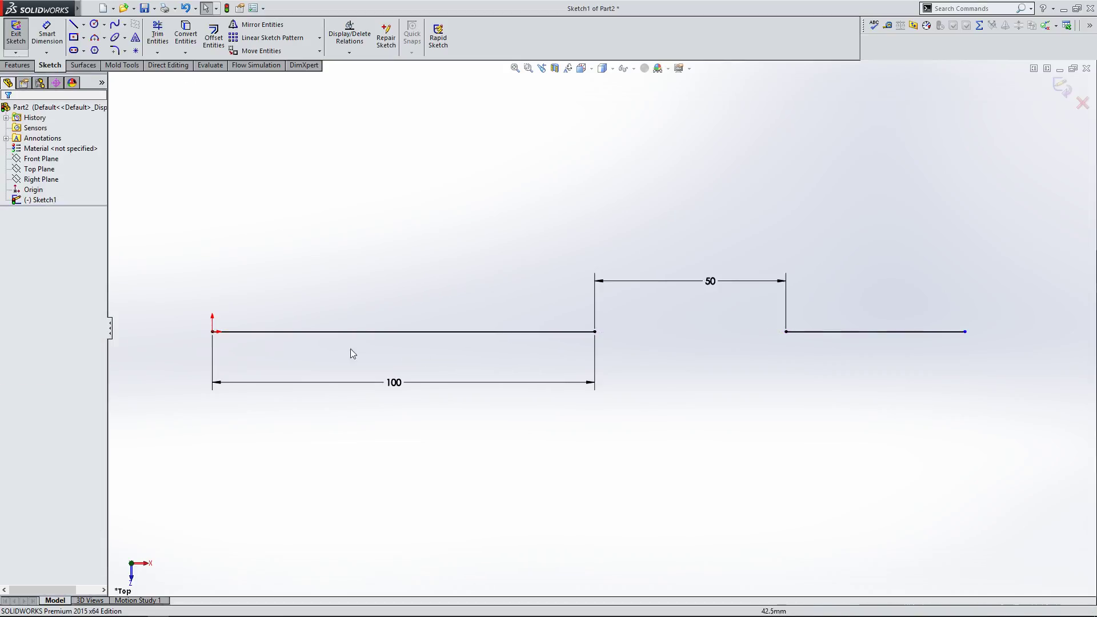
click(392, 338)
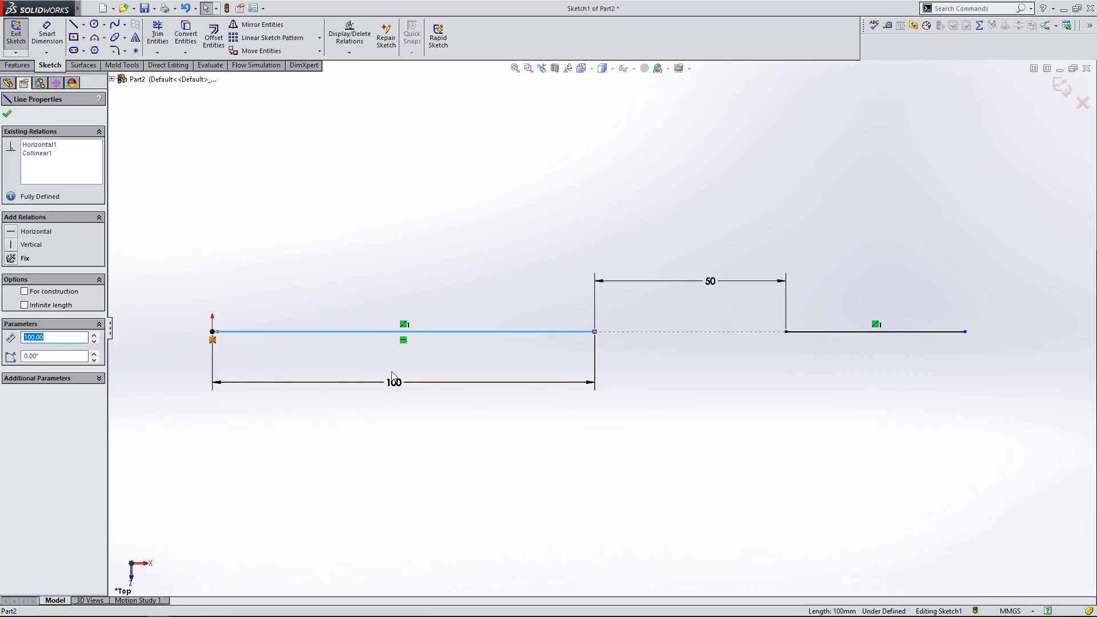
click(430, 358)
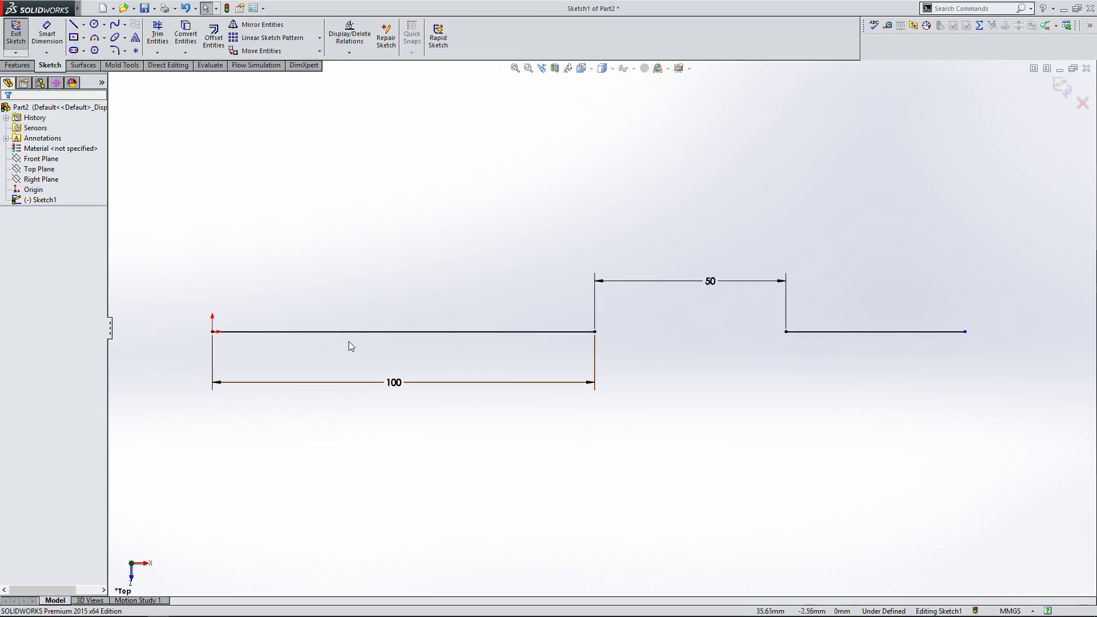
click(383, 332)
click(263, 364)
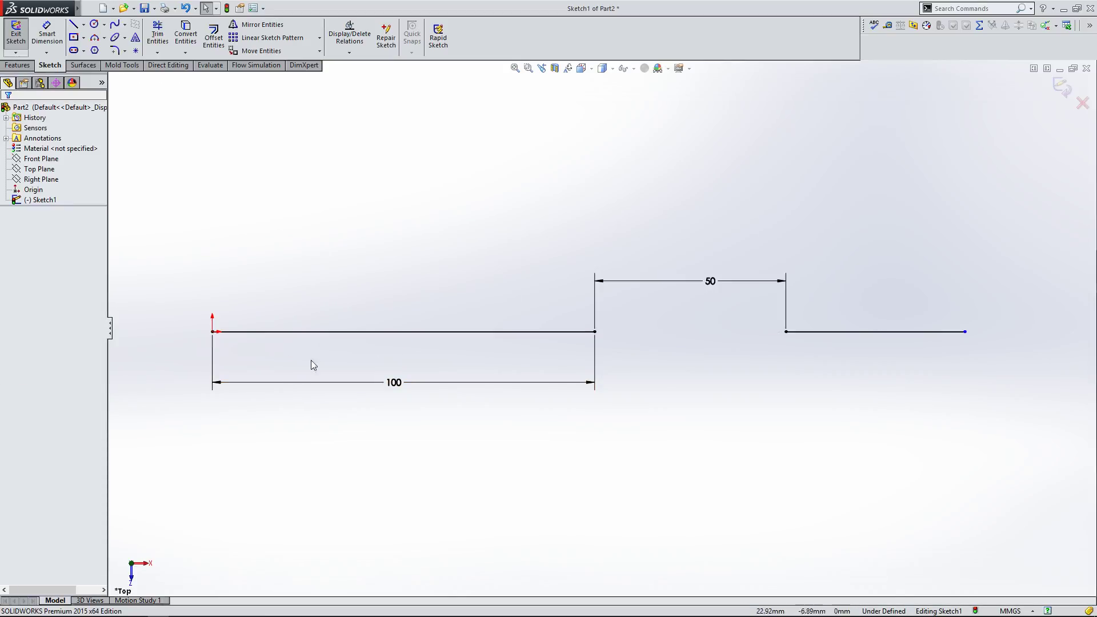
Step: Fit the sketch to the window and drag the collinear line's right end slightly inward
key(f)
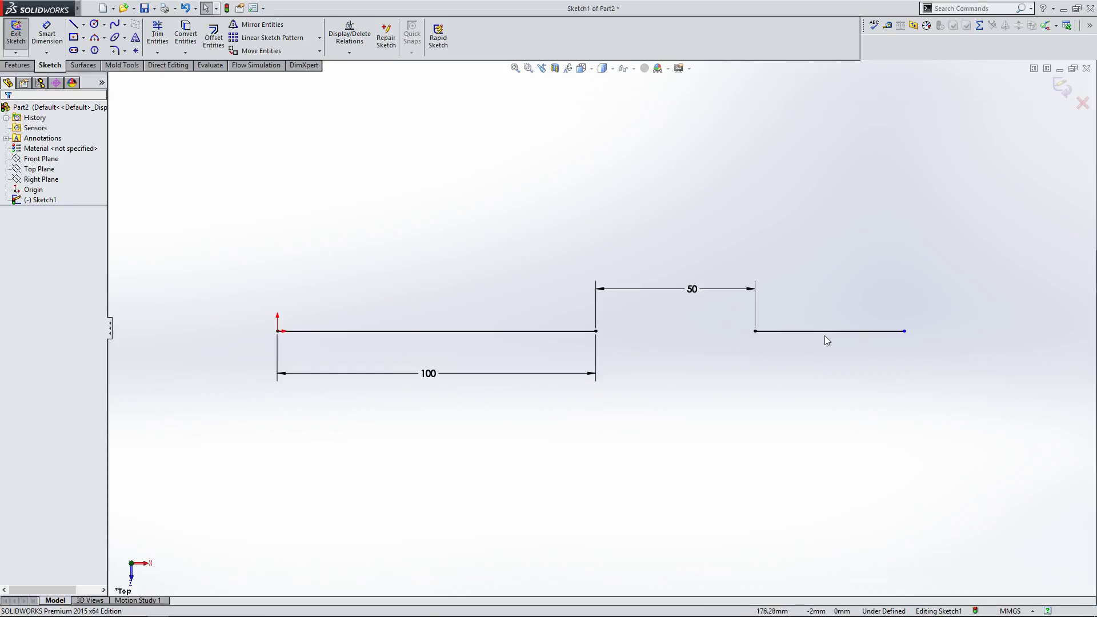
click(777, 332)
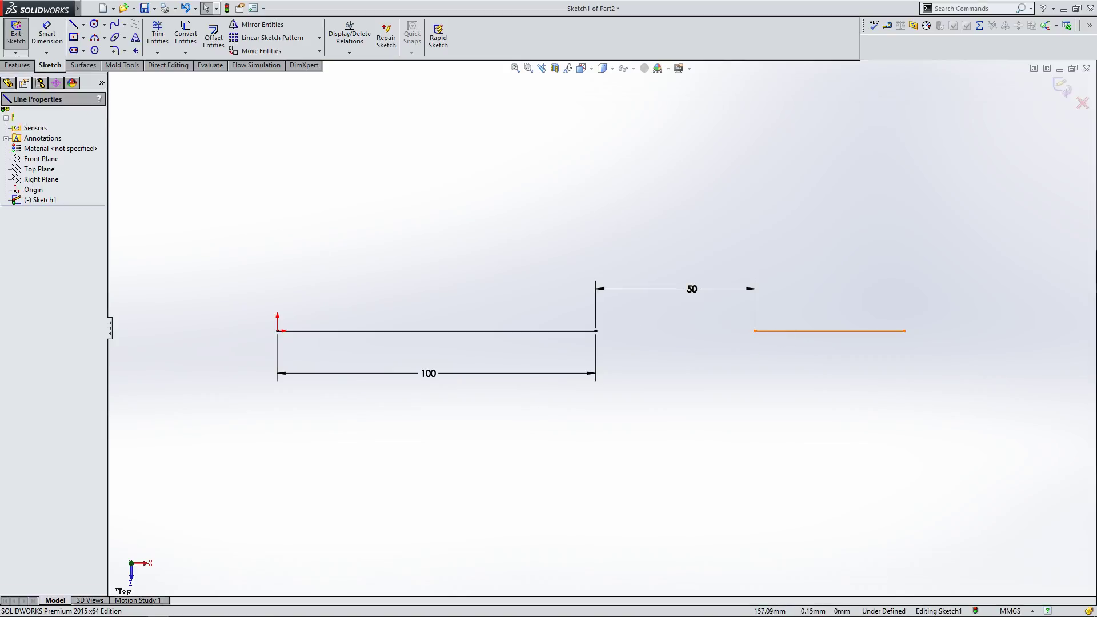
click(575, 332)
click(822, 353)
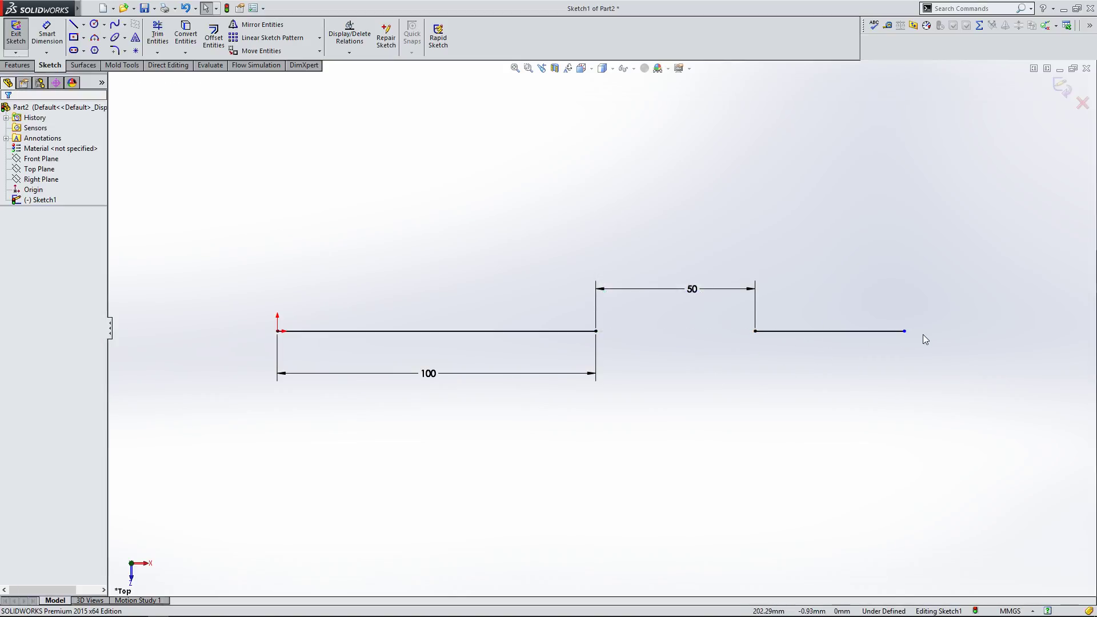
mouse_move(908, 331)
mouse_down()
mouse_move(989, 337)
mouse_move(902, 343)
mouse_up()
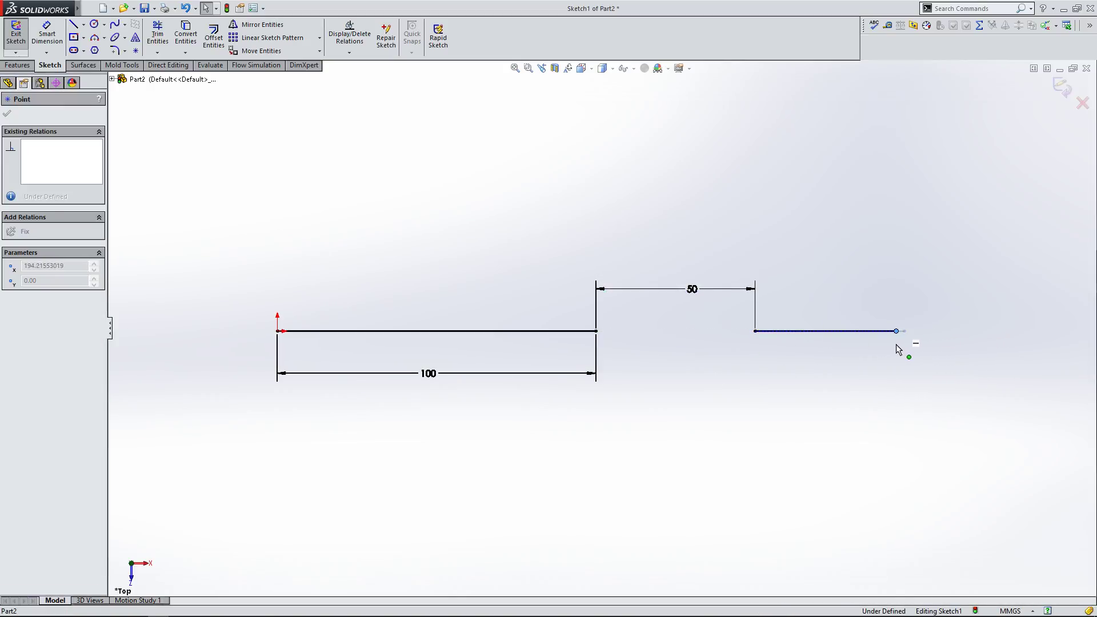
Step: Select the collinear line to inspect its existing relations
click(760, 370)
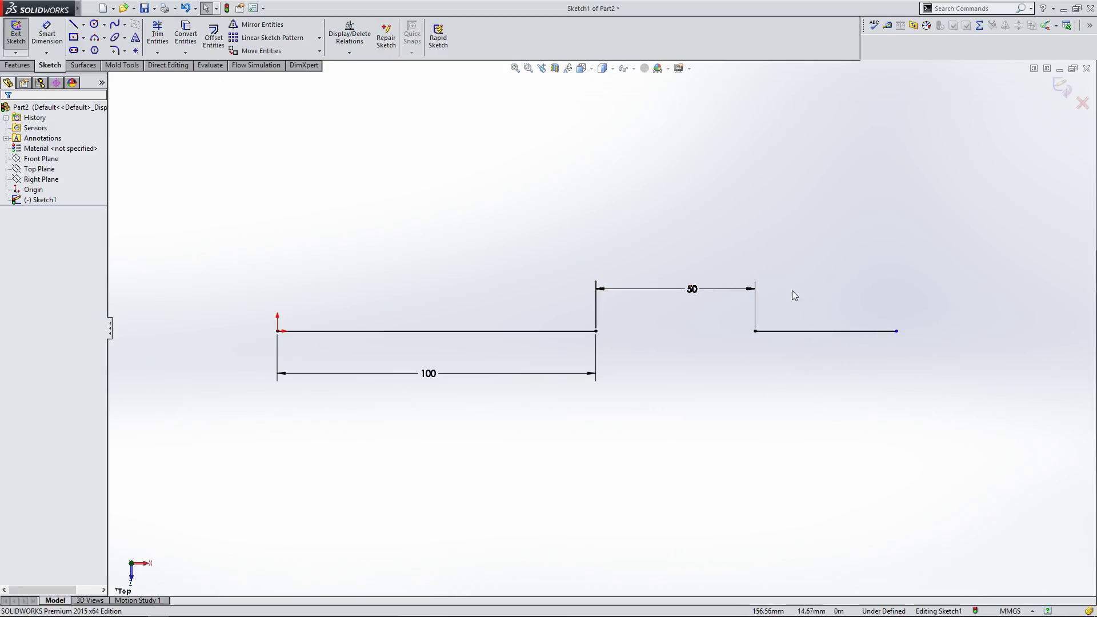
click(763, 335)
click(740, 366)
click(695, 290)
click(722, 334)
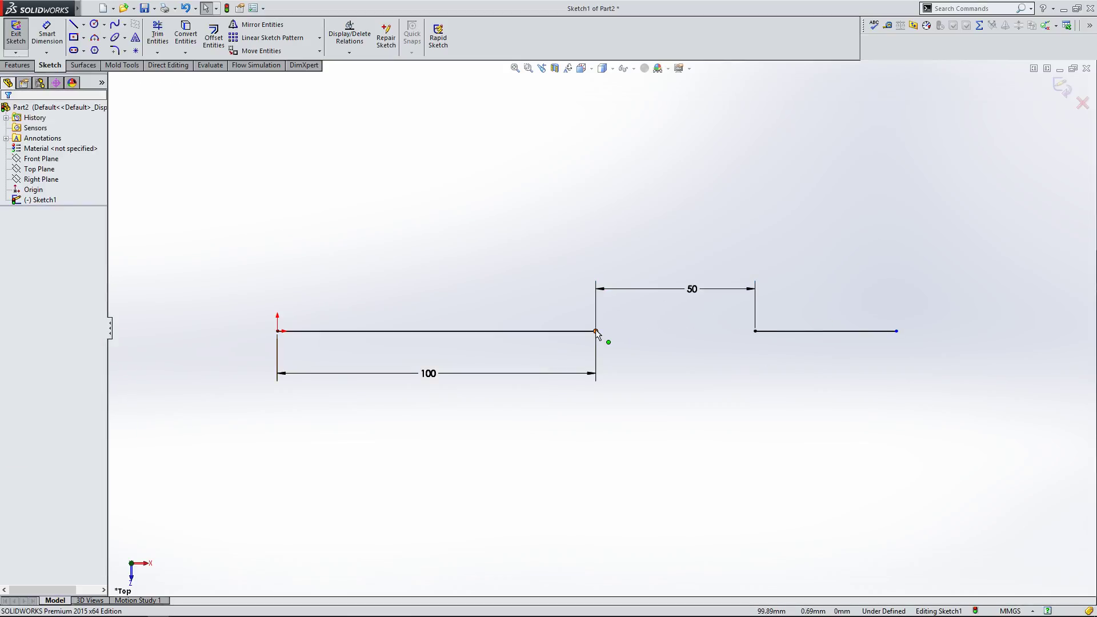
click(764, 332)
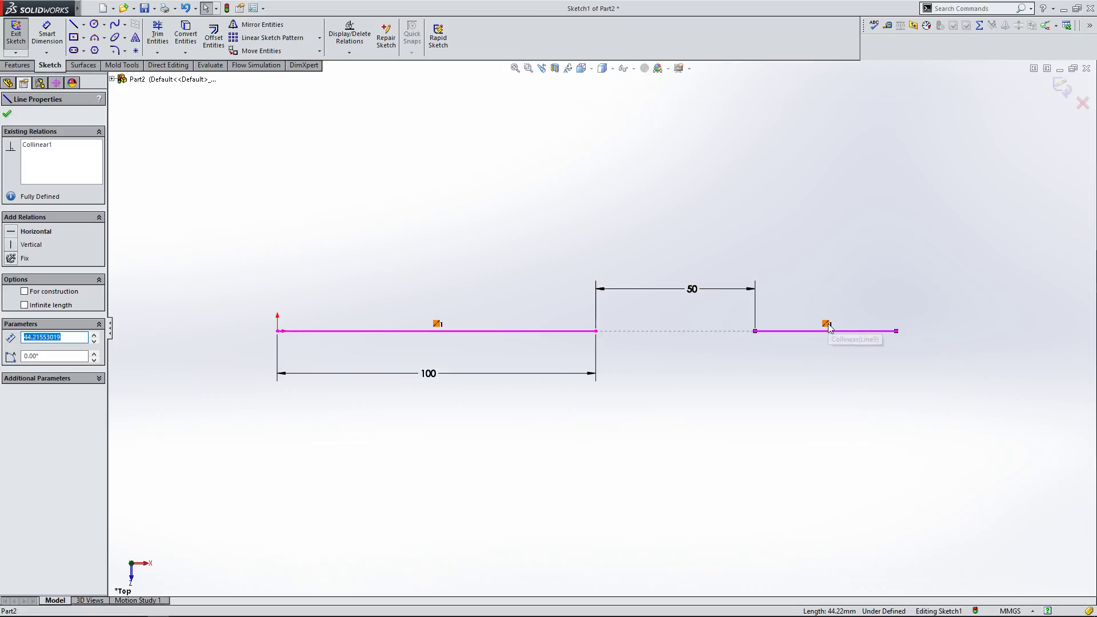
Step: Select the Collinear relation icon on the collinear line to inspect which lines it links, then deselect
click(808, 303)
click(811, 332)
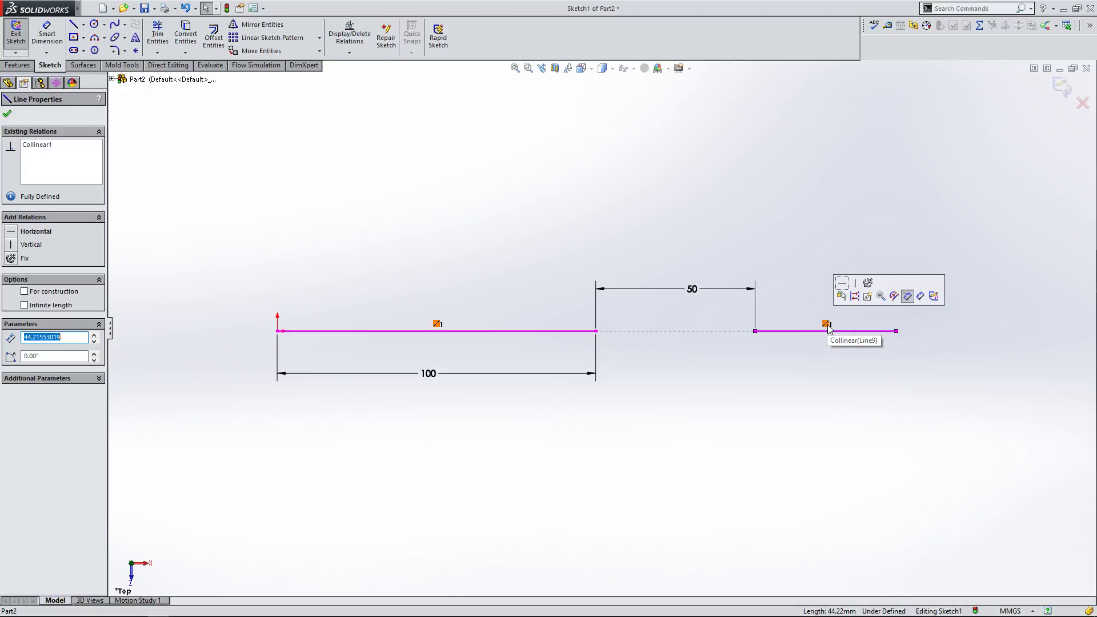
click(912, 345)
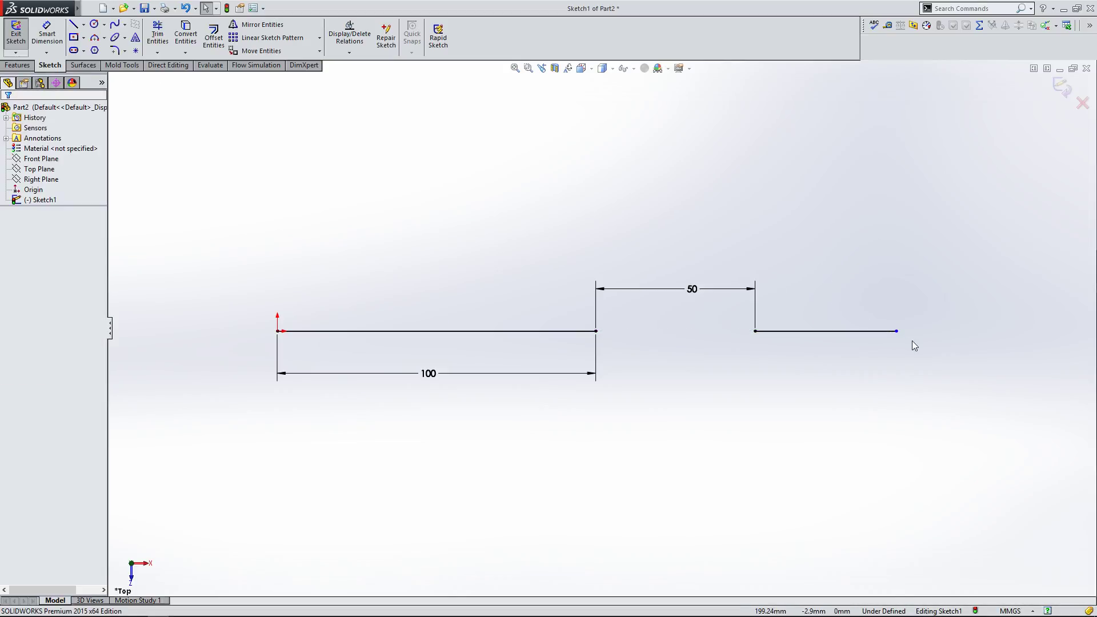
Step: Drag the collinear line's right end outward, lengthening the line to about 92 mm
scroll(914, 334, up, 2)
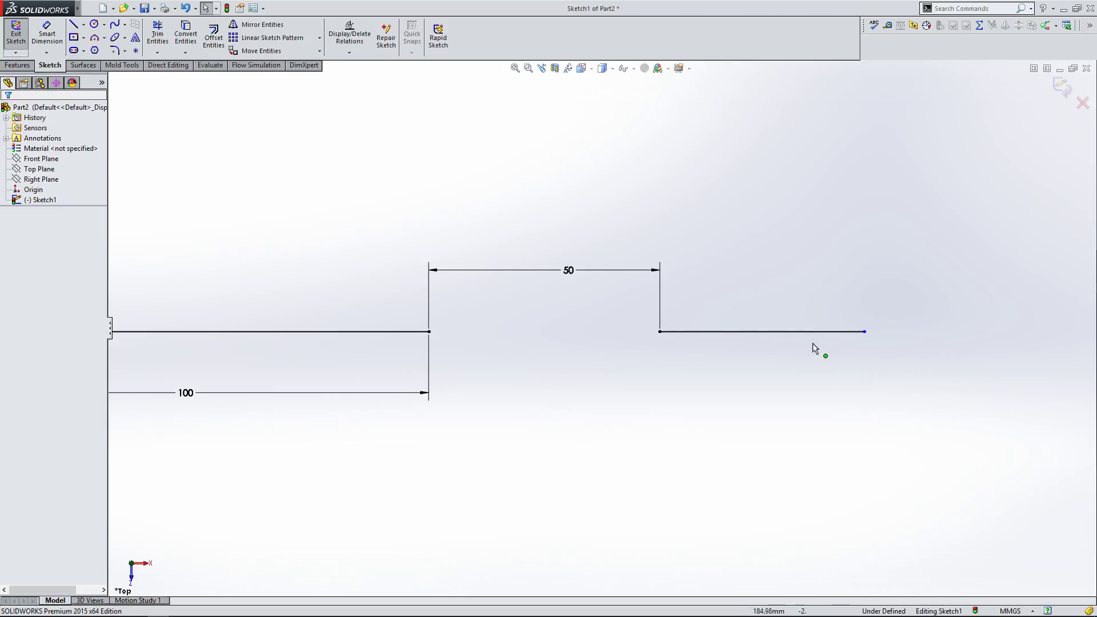
scroll(883, 337, up, 2)
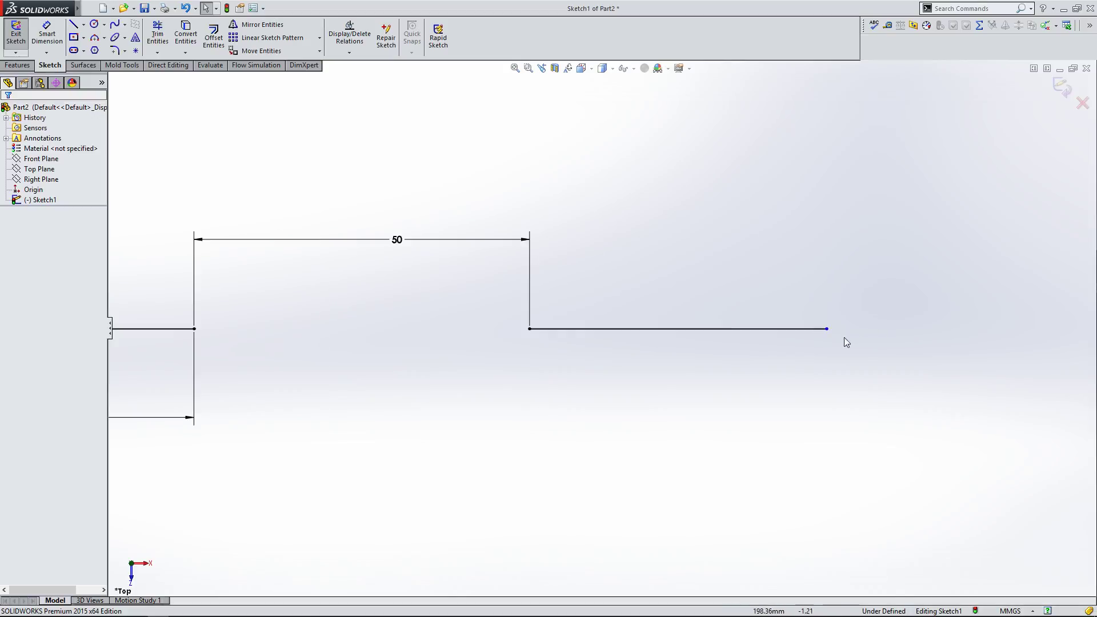
scroll(836, 302, down, 4)
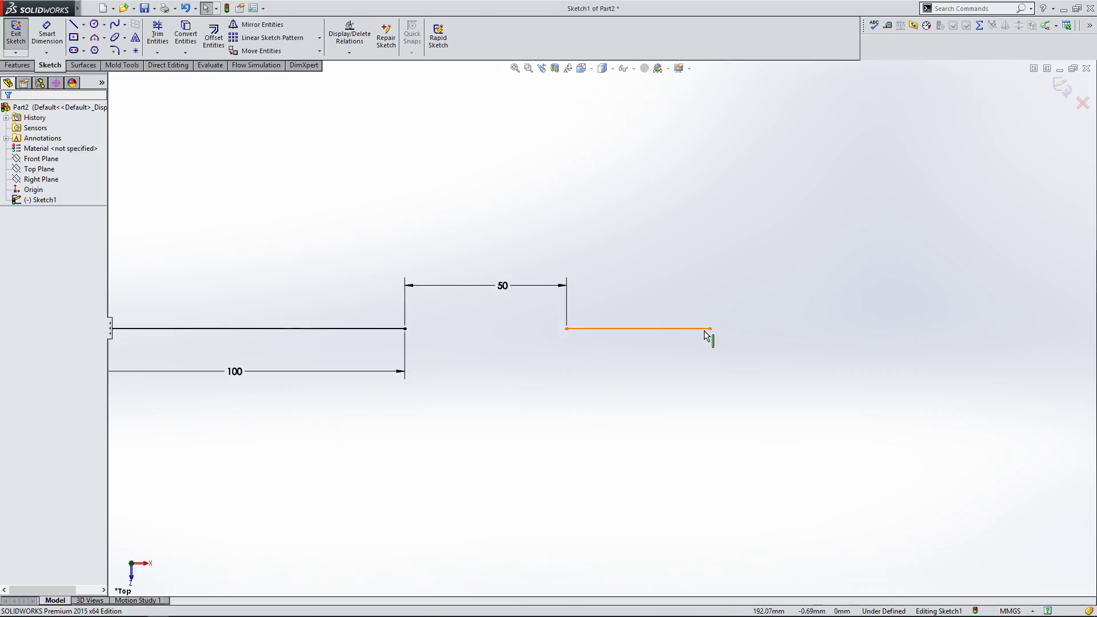
scroll(601, 341, down, 1)
drag(693, 329, 606, 356)
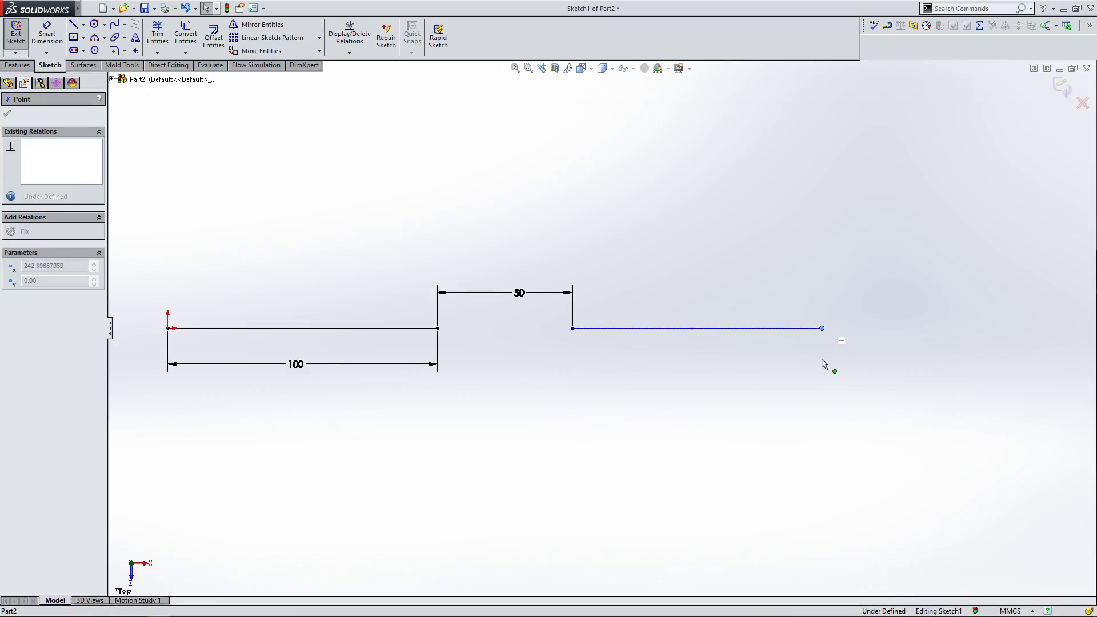
drag(824, 364, 824, 364)
Step: Select the collinear line's left endpoint to inspect its relations, then deselect it
click(574, 330)
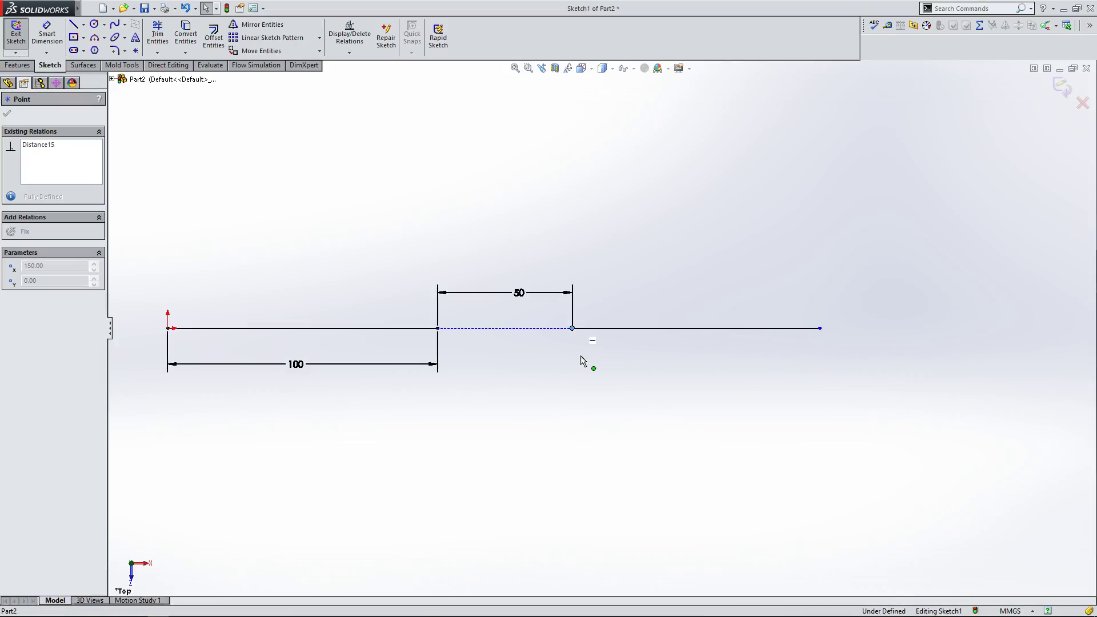
drag(500, 350, 563, 366)
click(688, 378)
scroll(589, 326, up, 1)
scroll(462, 275, down, 1)
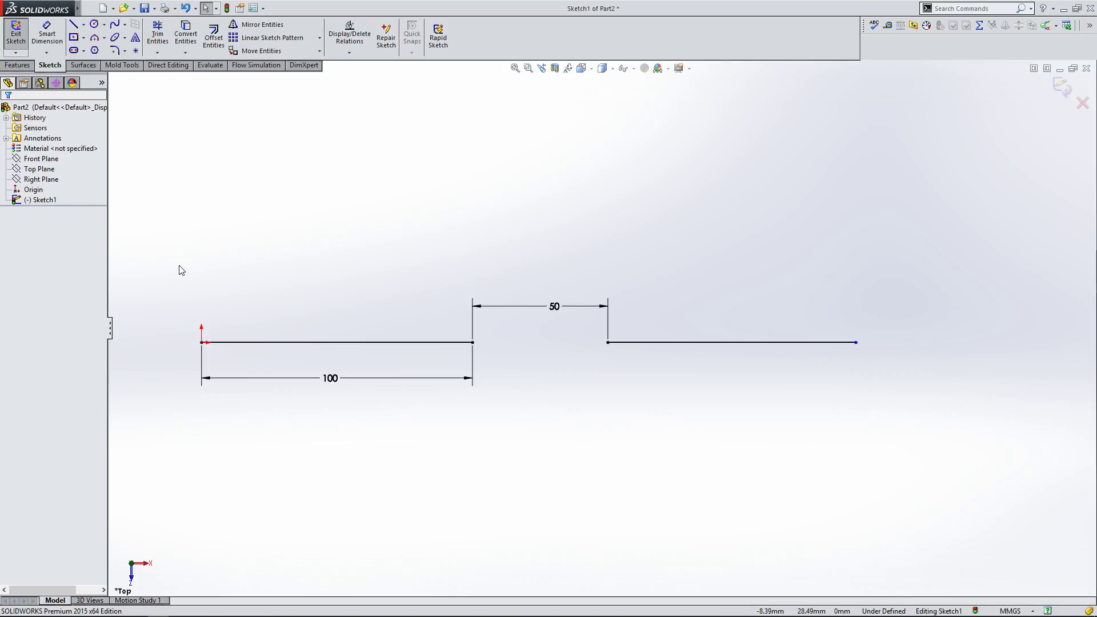
Step: Select the horizontal line and the collinear line together to inspect their shared relations
click(324, 343)
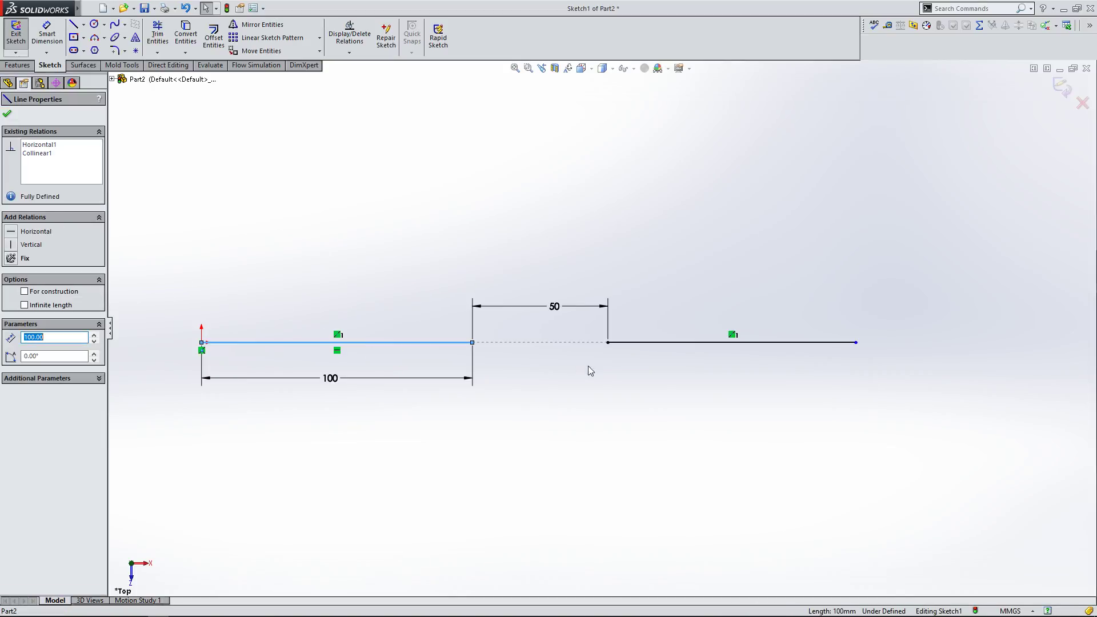
ctrl+click(662, 347)
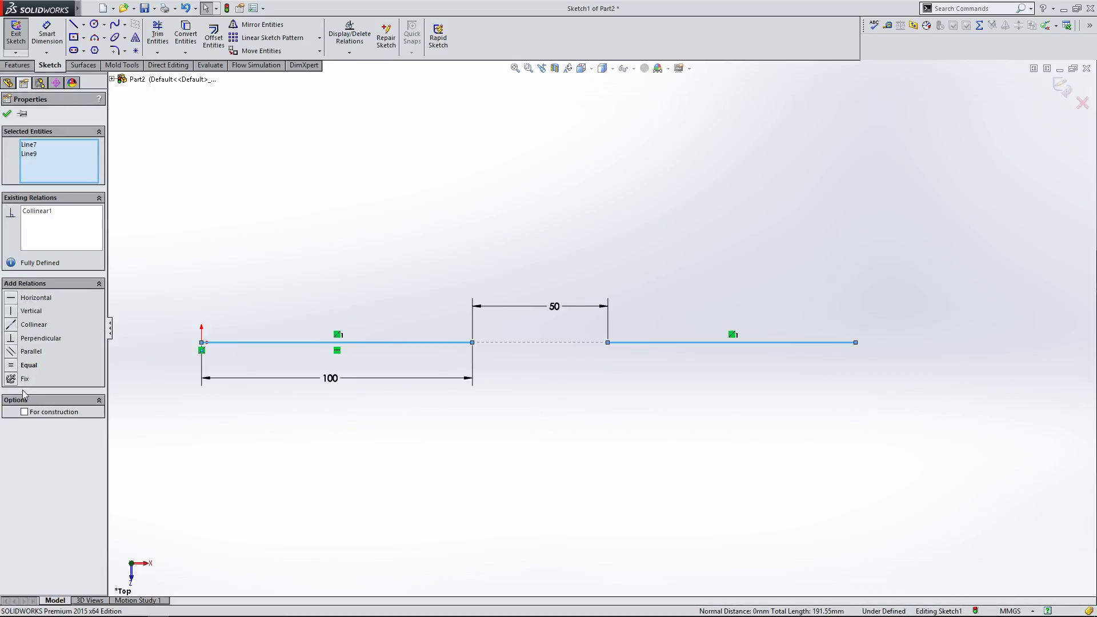
click(226, 208)
drag(174, 259, 1000, 419)
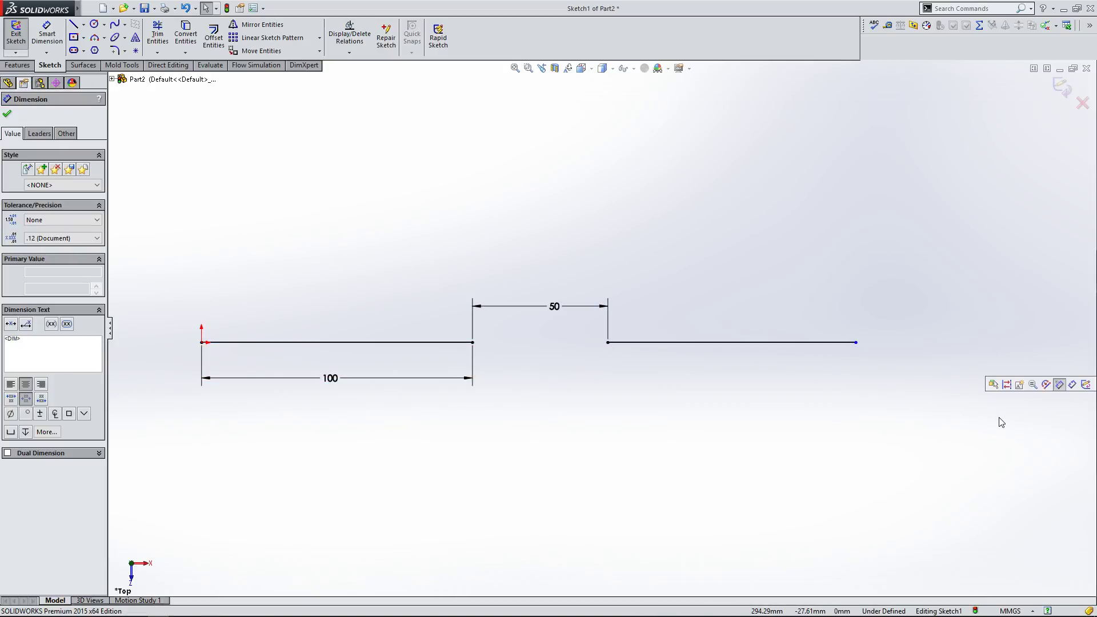
click(737, 387)
click(774, 344)
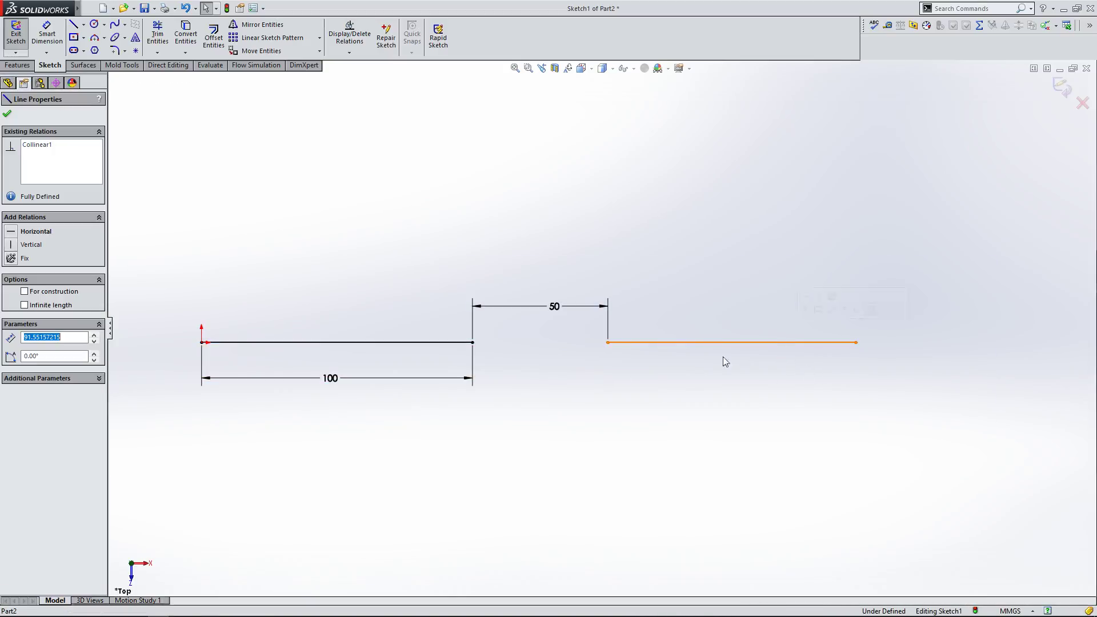
click(705, 248)
Step: Select all lines and dimensions in the sketch and delete them
drag(863, 268, 163, 426)
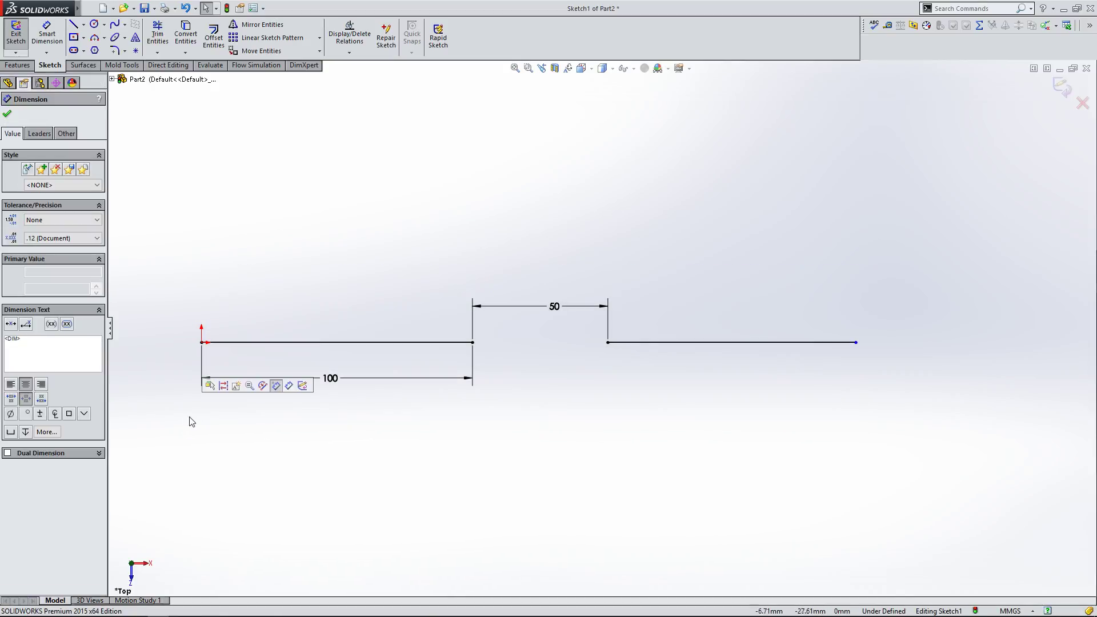
click(274, 264)
mouse_move(177, 238)
mouse_down()
mouse_move(918, 410)
mouse_move(950, 447)
mouse_up()
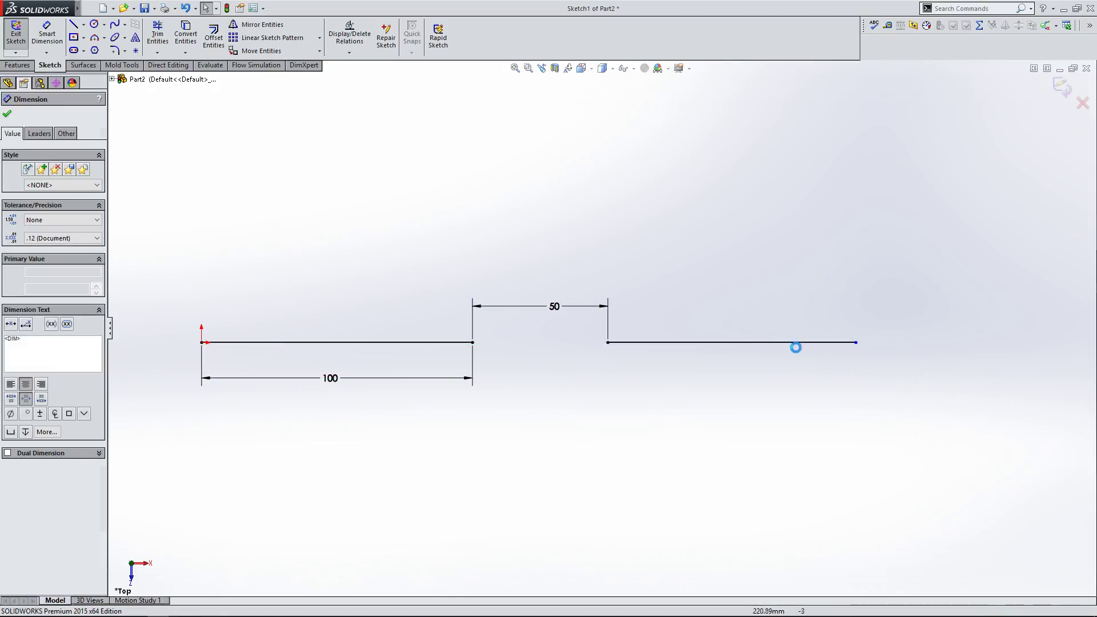
key(Delete)
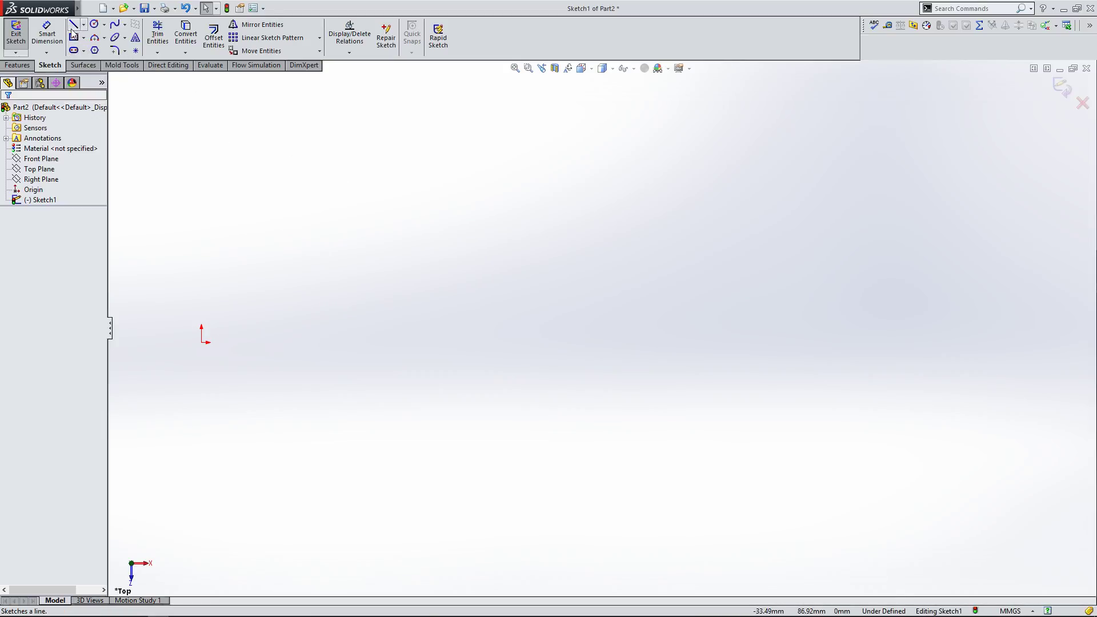
click(94, 24)
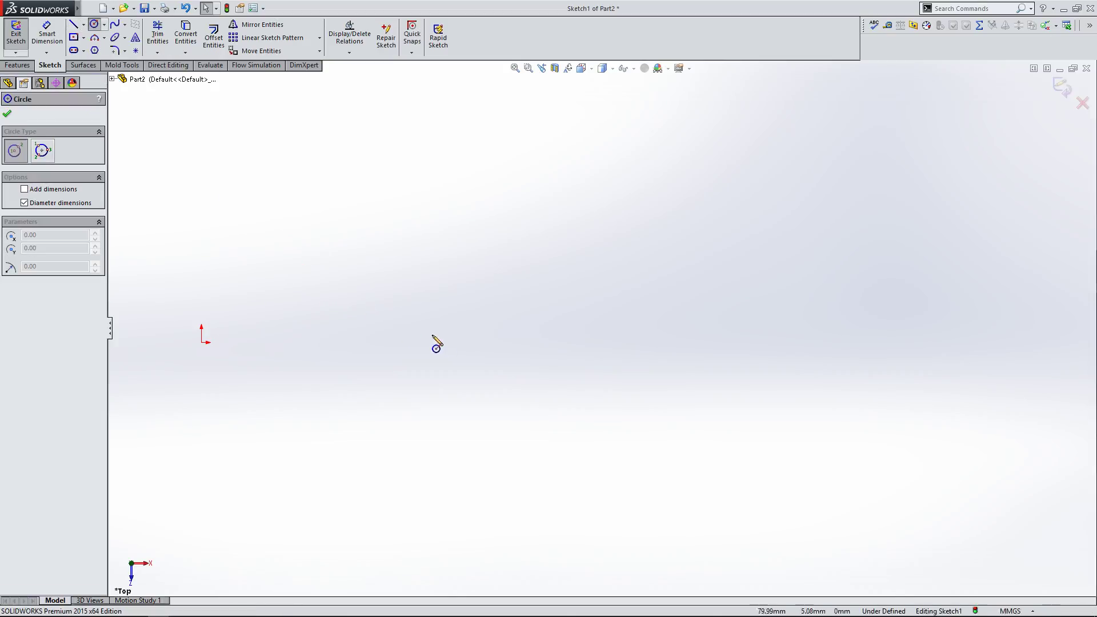
click(268, 341)
scroll(220, 337, down, 8)
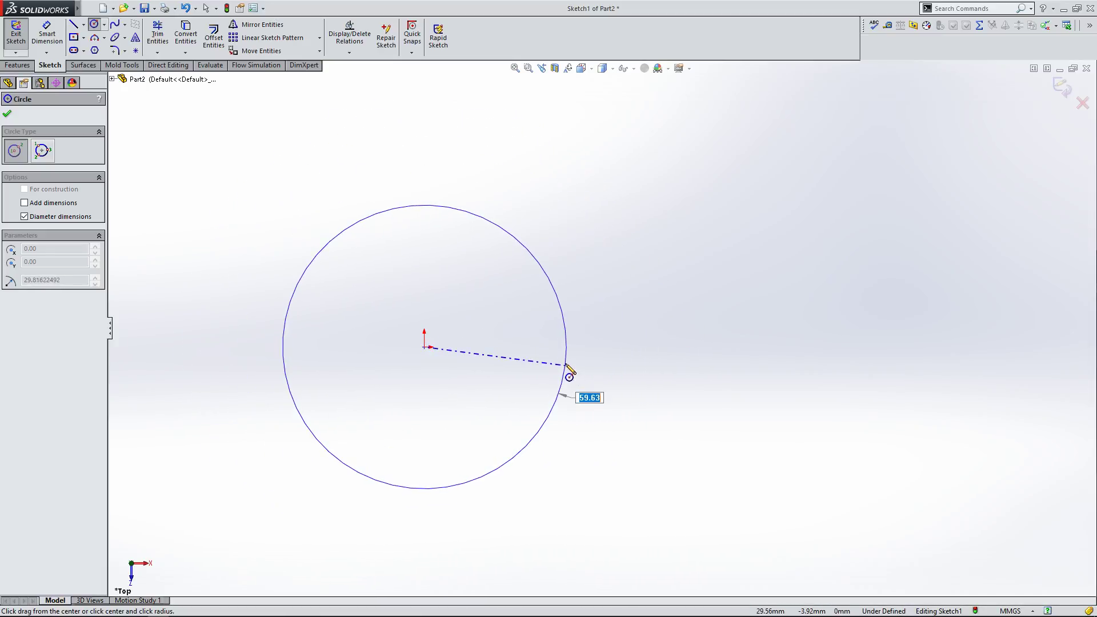
key(Escape)
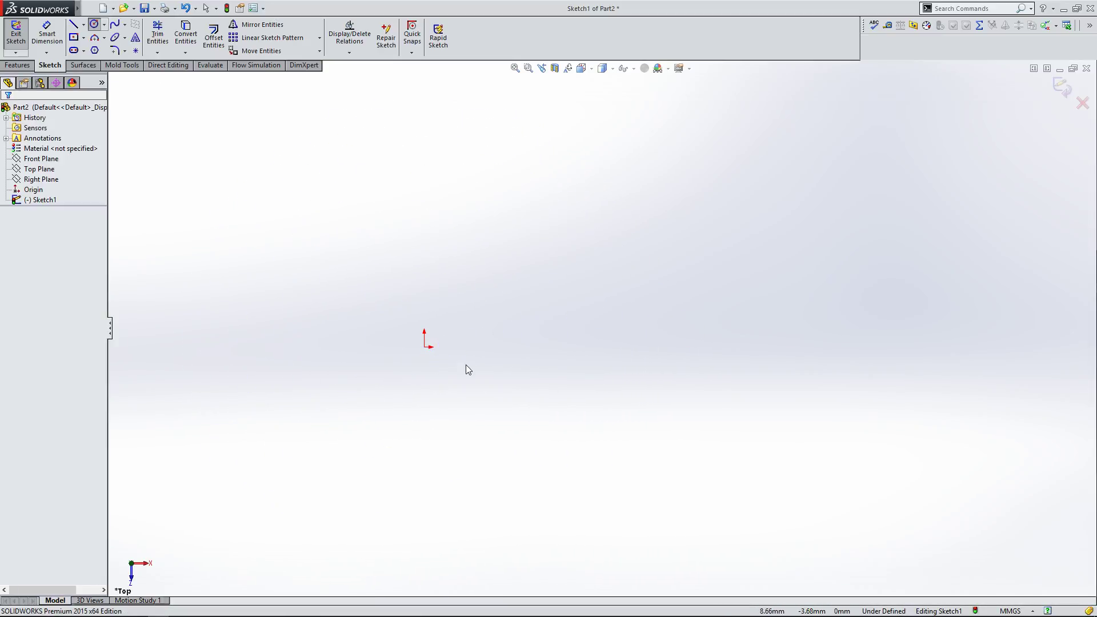
Step: Draw a circle of about 43.5 mm diameter up and to the right of the origin
click(94, 24)
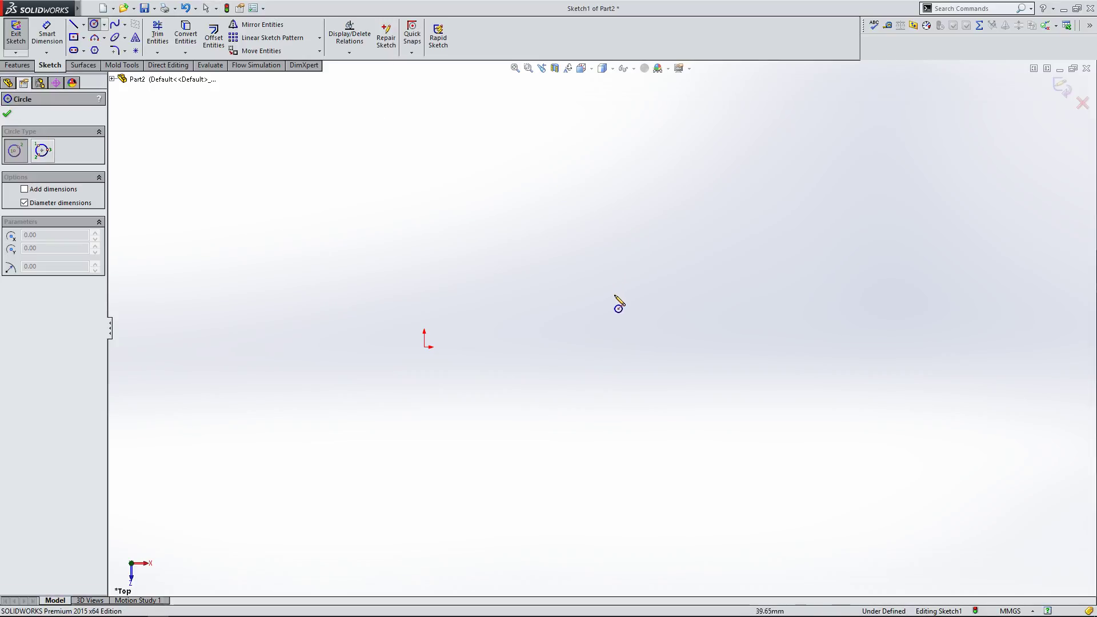
click(662, 271)
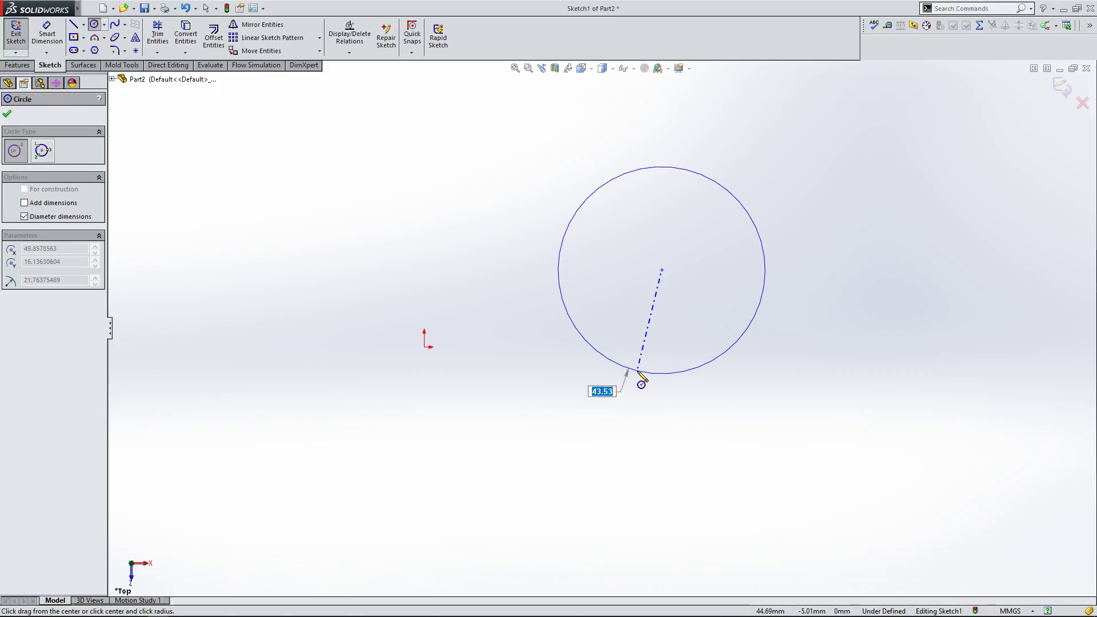
click(636, 372)
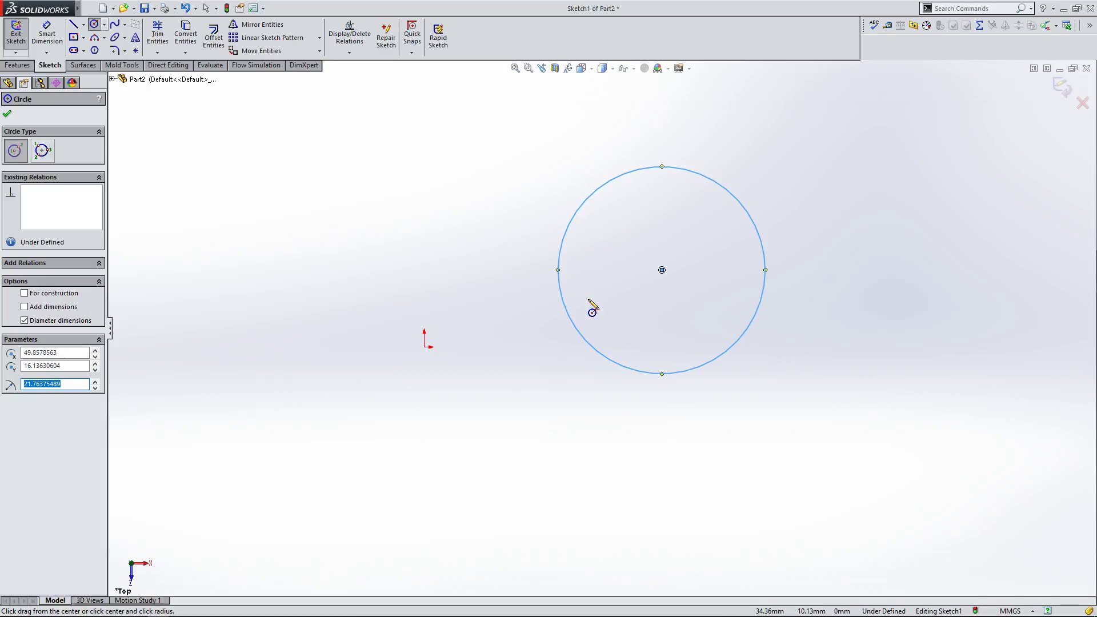
key(Escape)
Step: Drag the circle's center onto the origin
drag(662, 270, 426, 348)
click(759, 313)
click(407, 368)
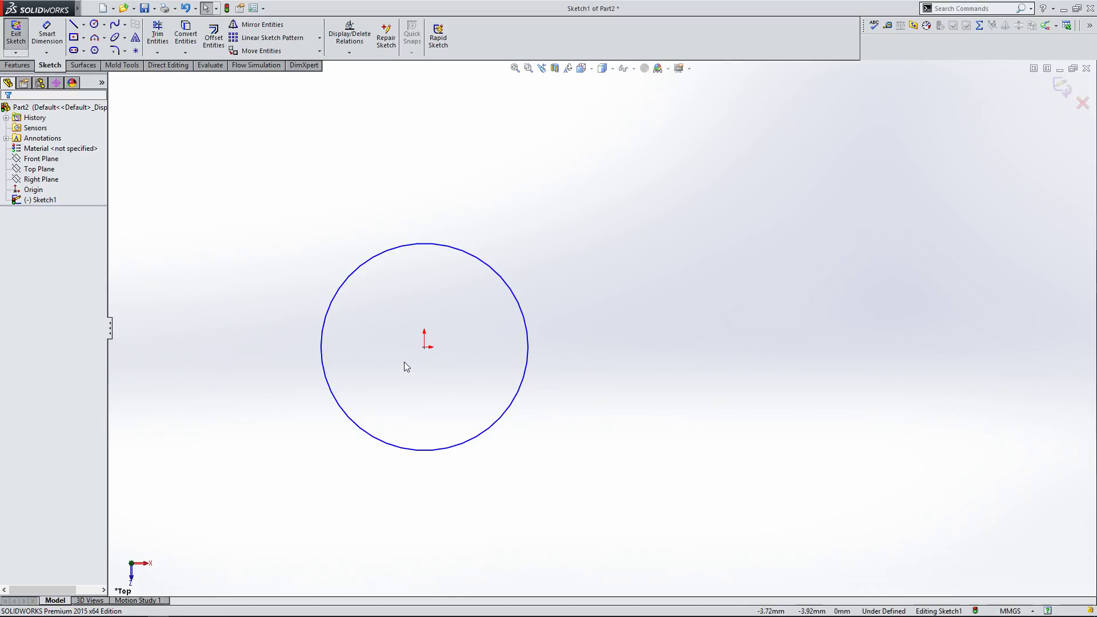
Step: Drag the circle's edge inward to shrink it to about 30.5 mm diameter
scroll(407, 368, down, 2)
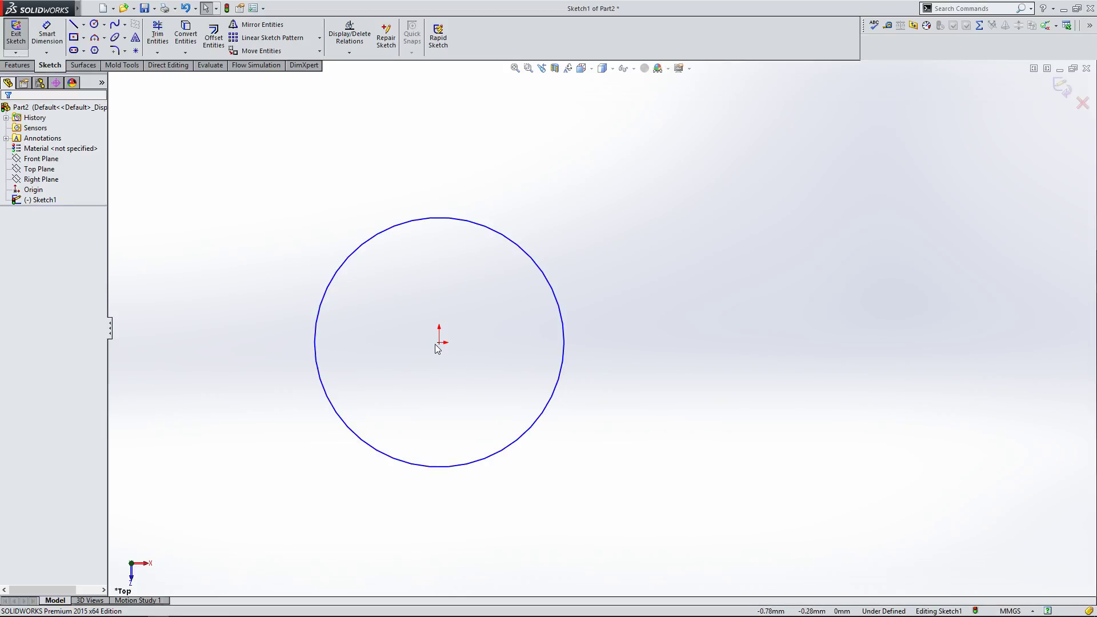
drag(442, 348, 476, 386)
click(477, 385)
drag(565, 351, 527, 352)
click(174, 169)
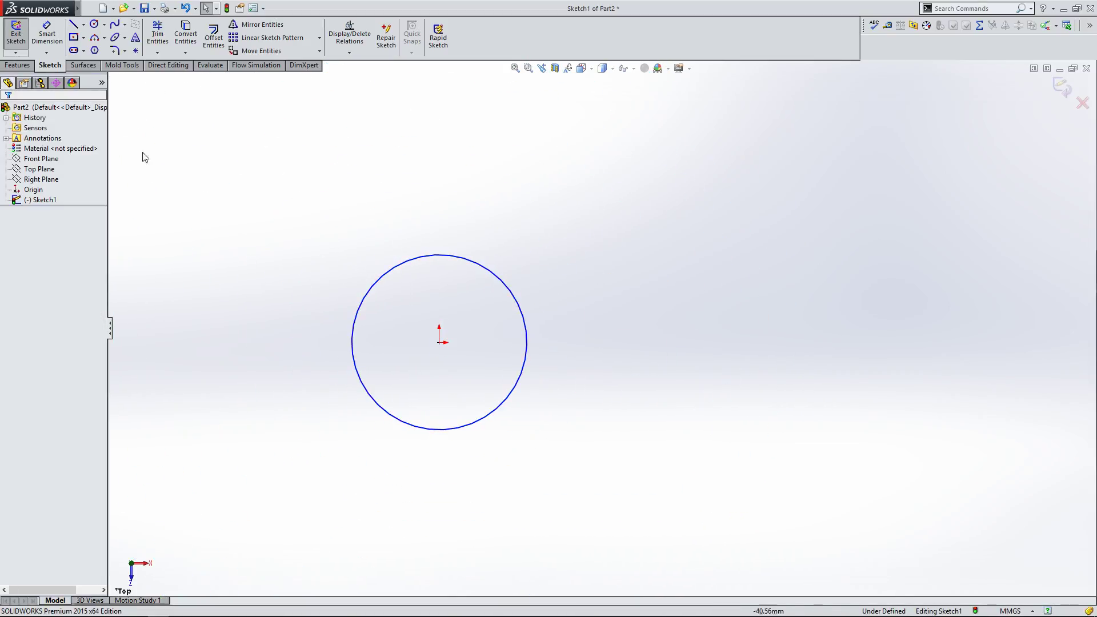
Step: Dimension the circle's diameter and set it to 30 mm
click(47, 35)
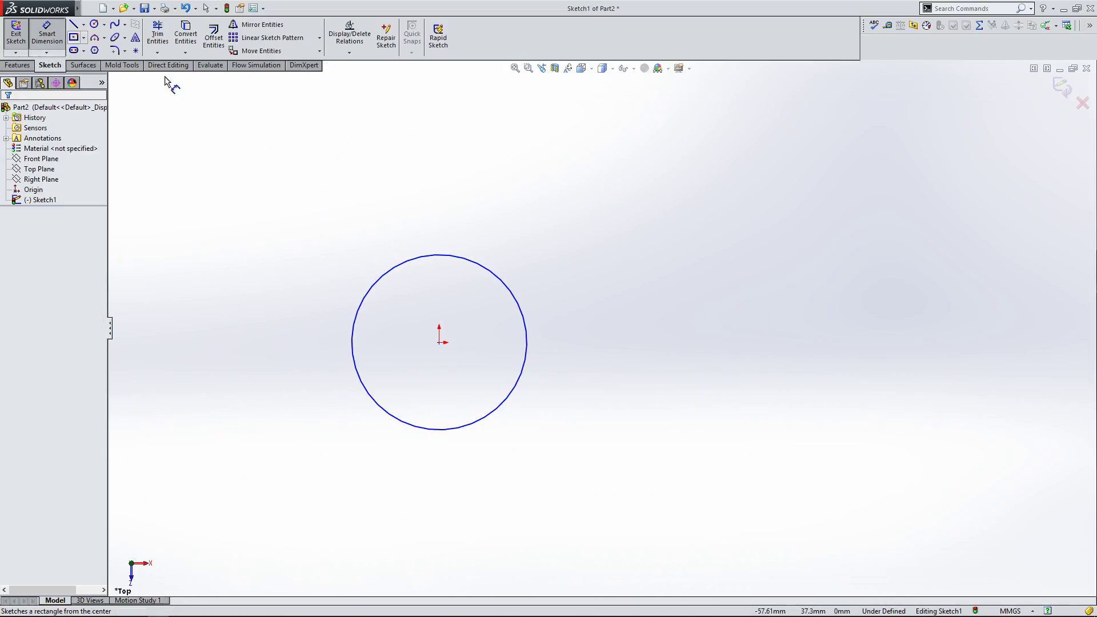
click(460, 258)
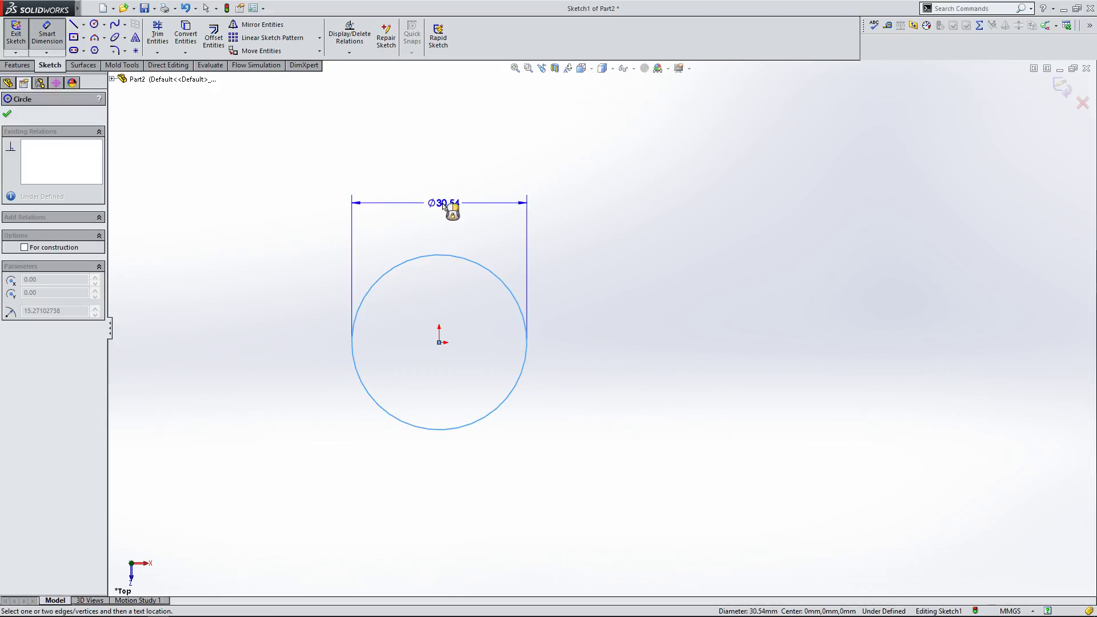
click(438, 204)
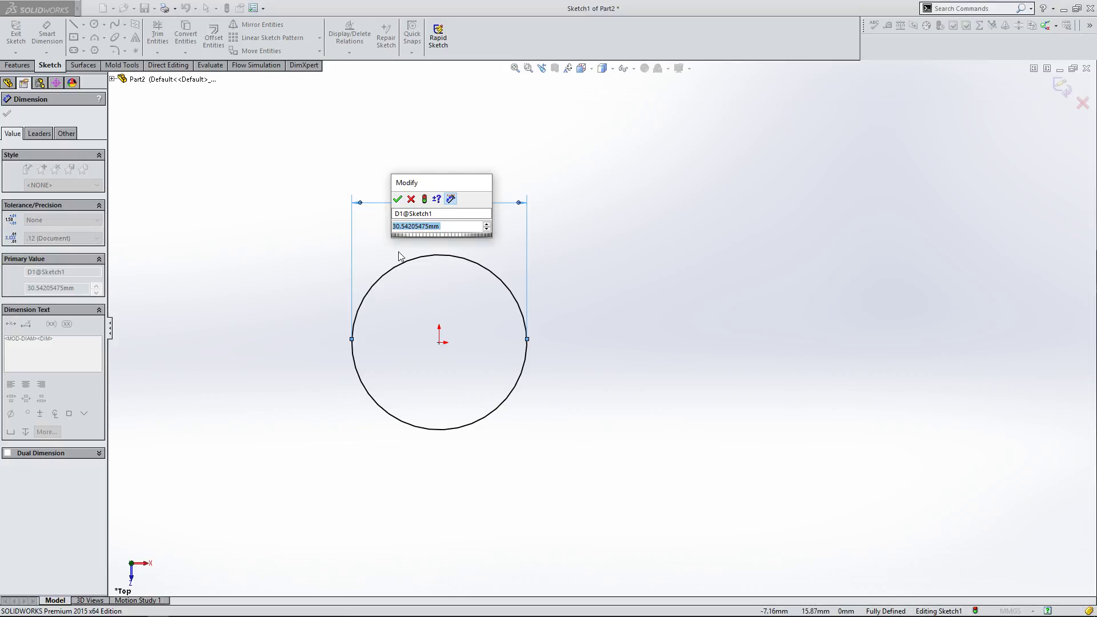
text(30)
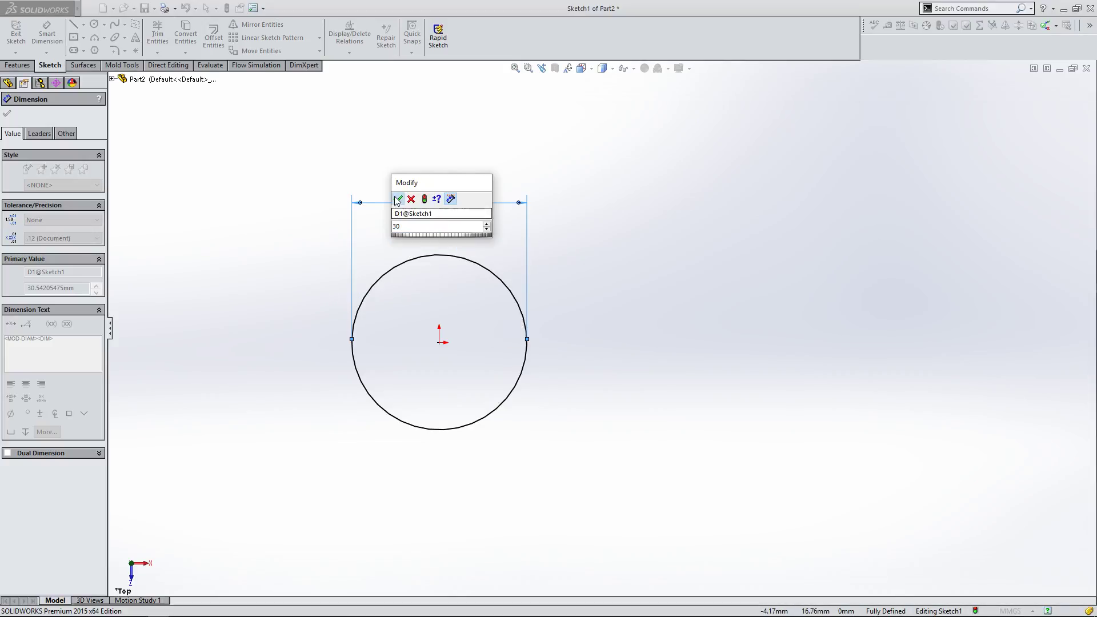
key(Return)
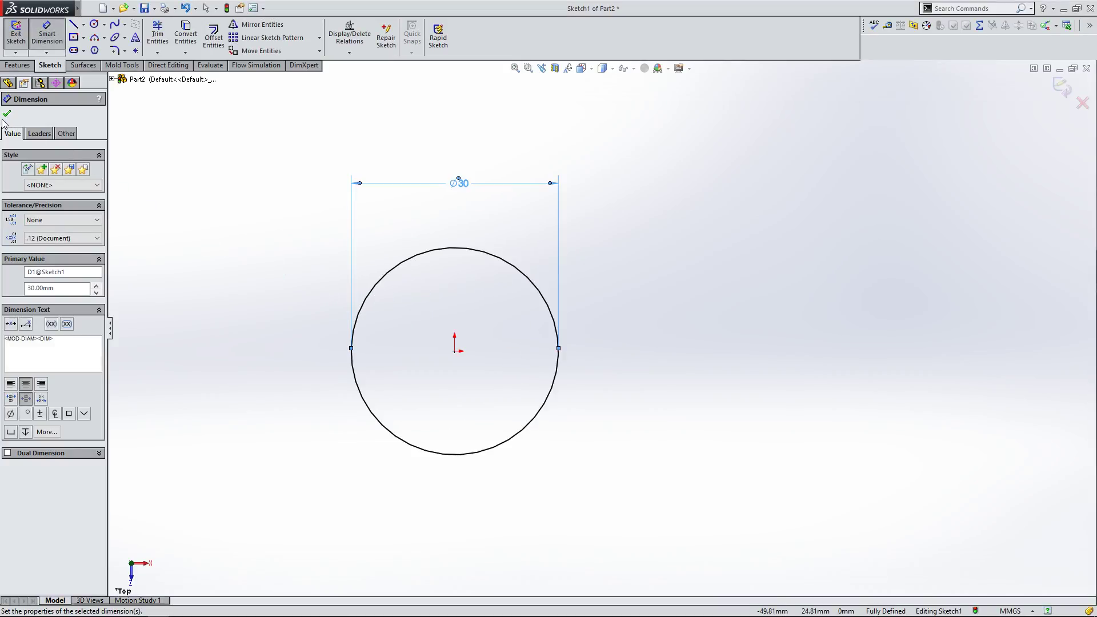
key(Escape)
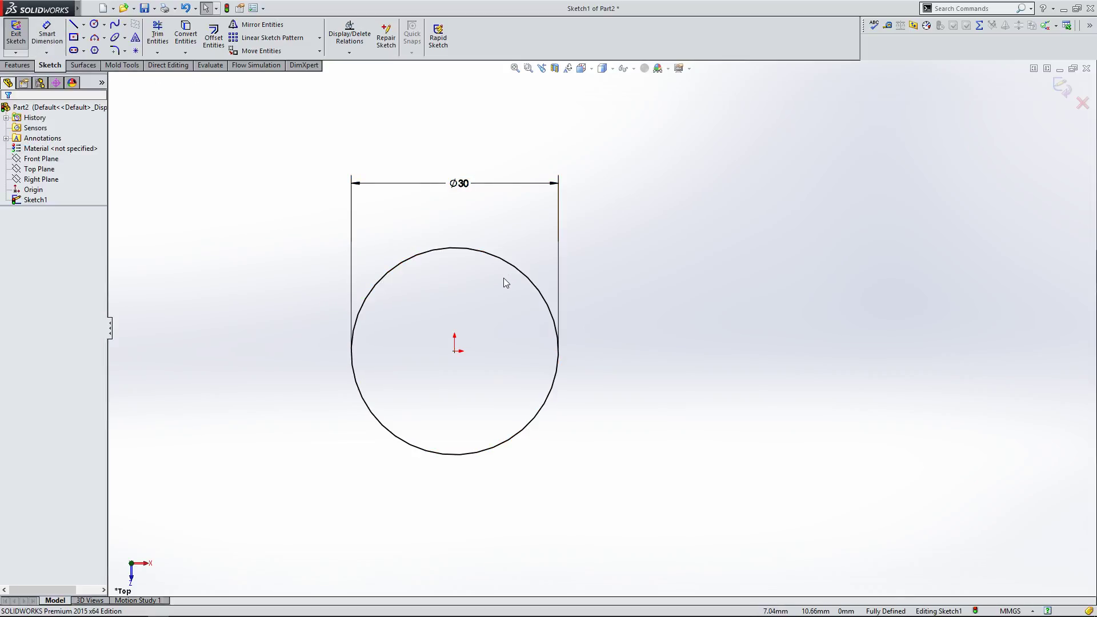
Step: Draw a line about 29 mm long above and to the left of the circle, angled up to the right
scroll(534, 251, up, 1)
scroll(550, 257, down, 2)
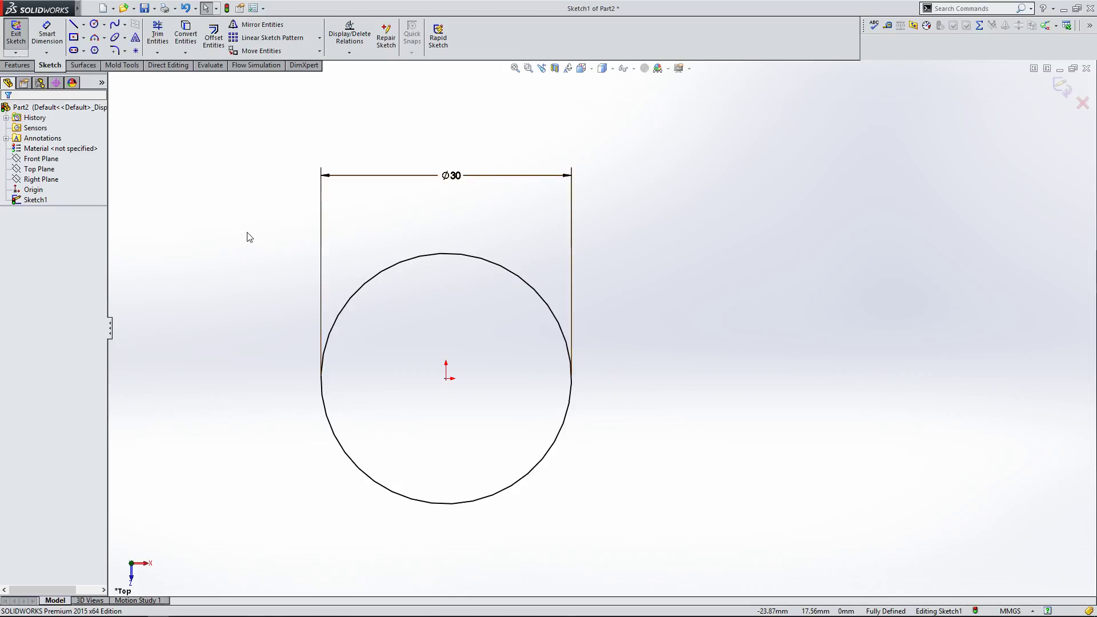
click(75, 28)
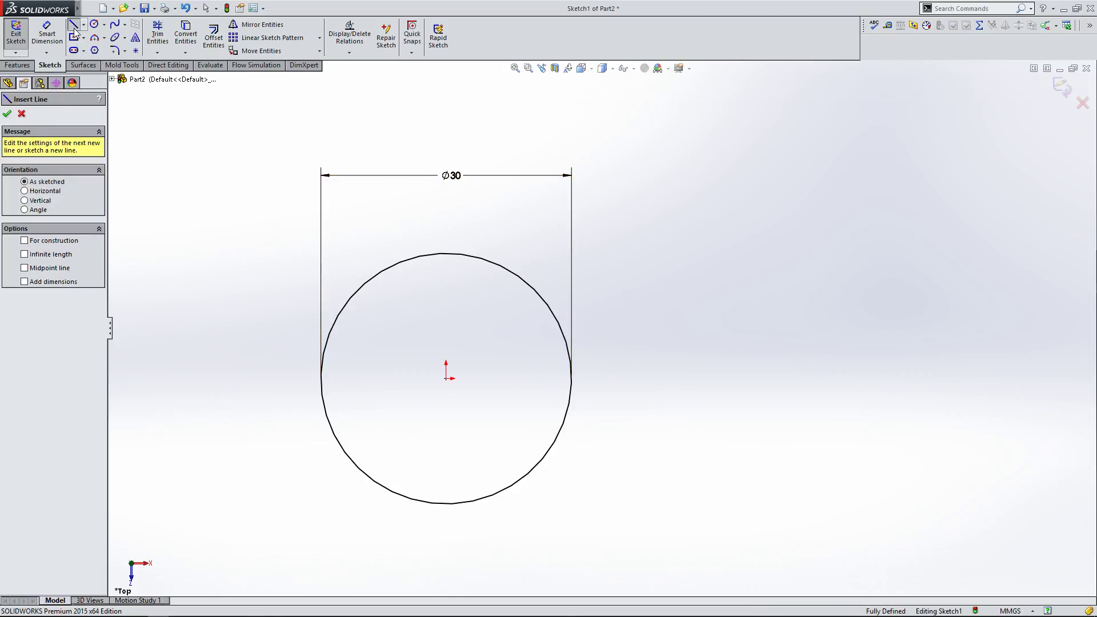
click(212, 253)
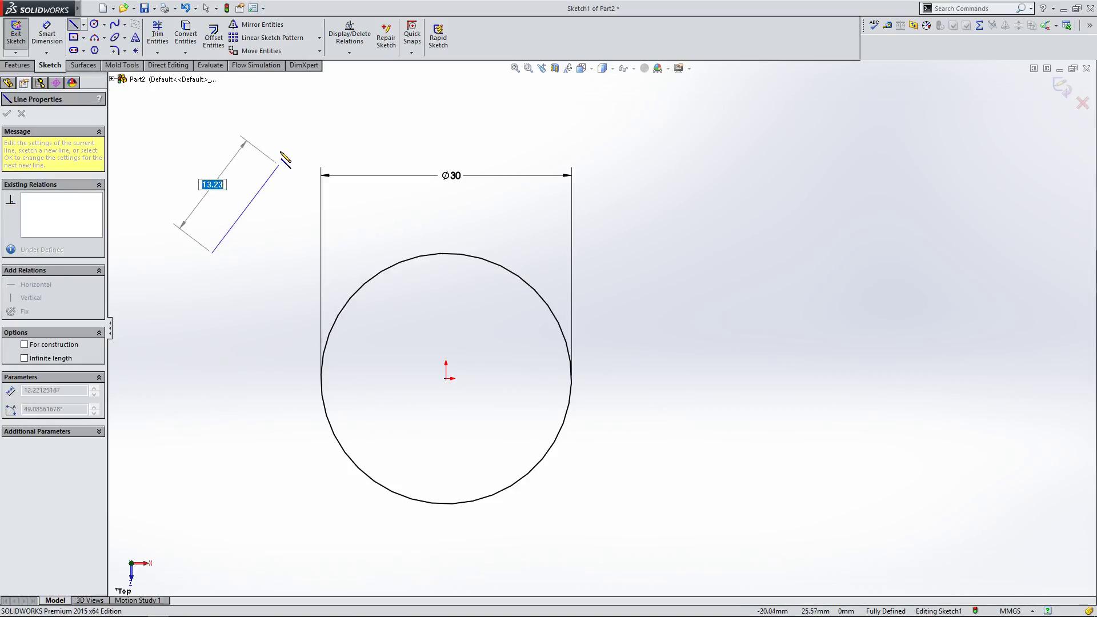
click(419, 124)
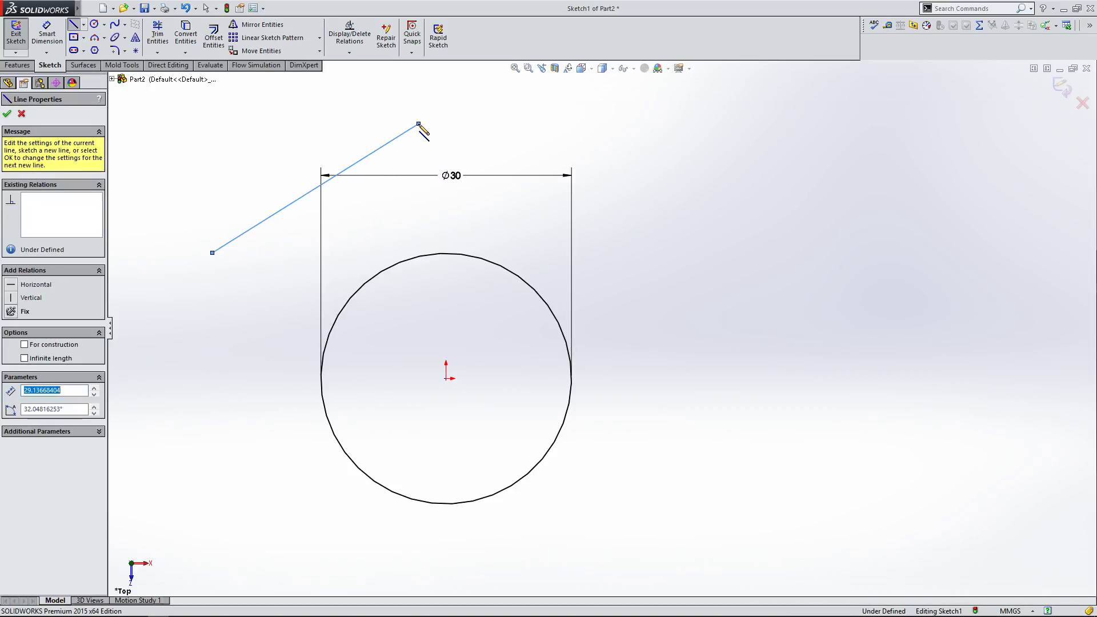
right_click(445, 147)
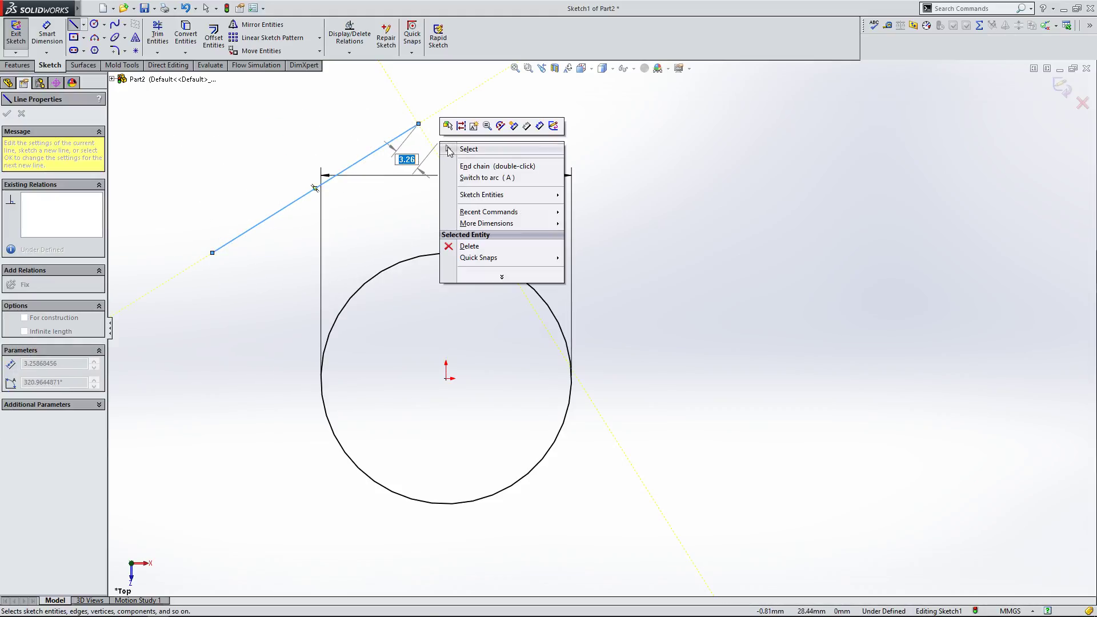
click(460, 165)
key(Escape)
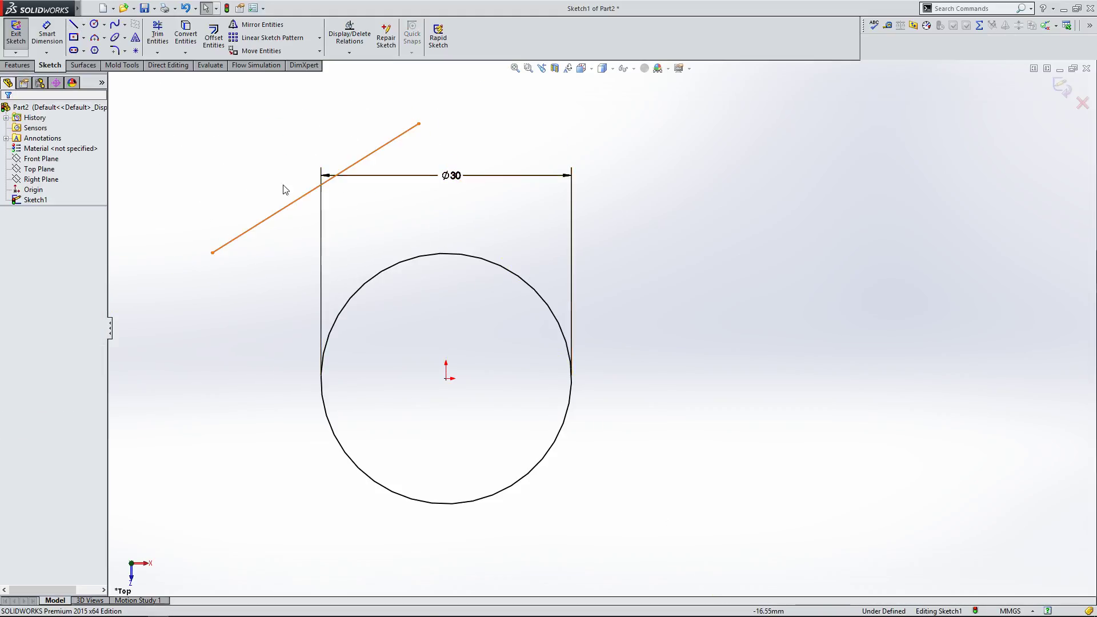
Step: Draw a short line about 17 mm long right of the first line, then delete it
click(75, 26)
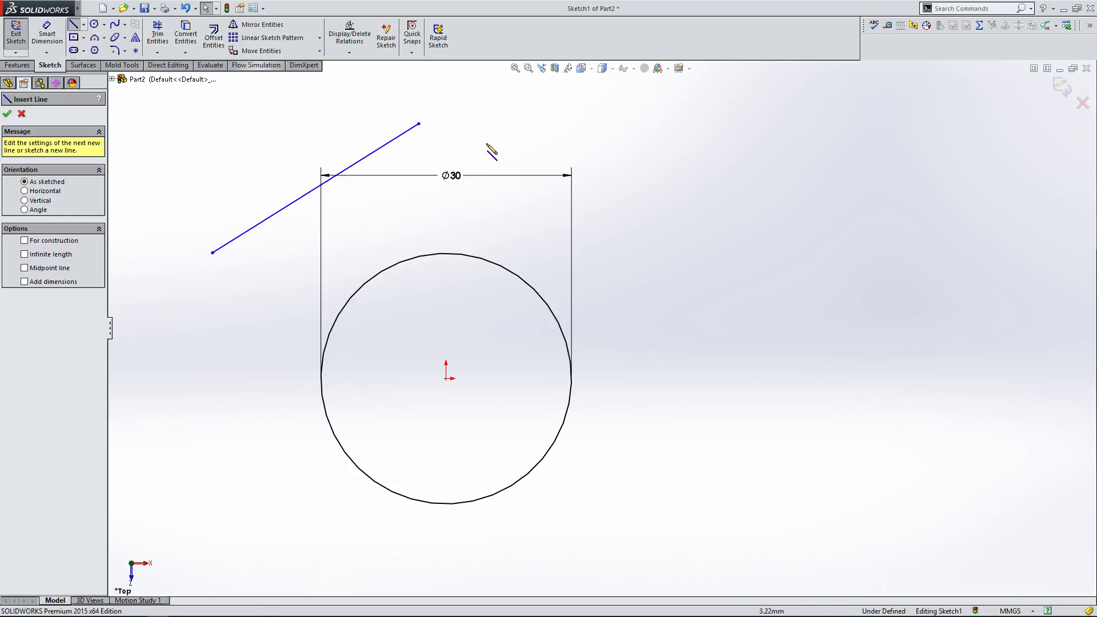
click(506, 149)
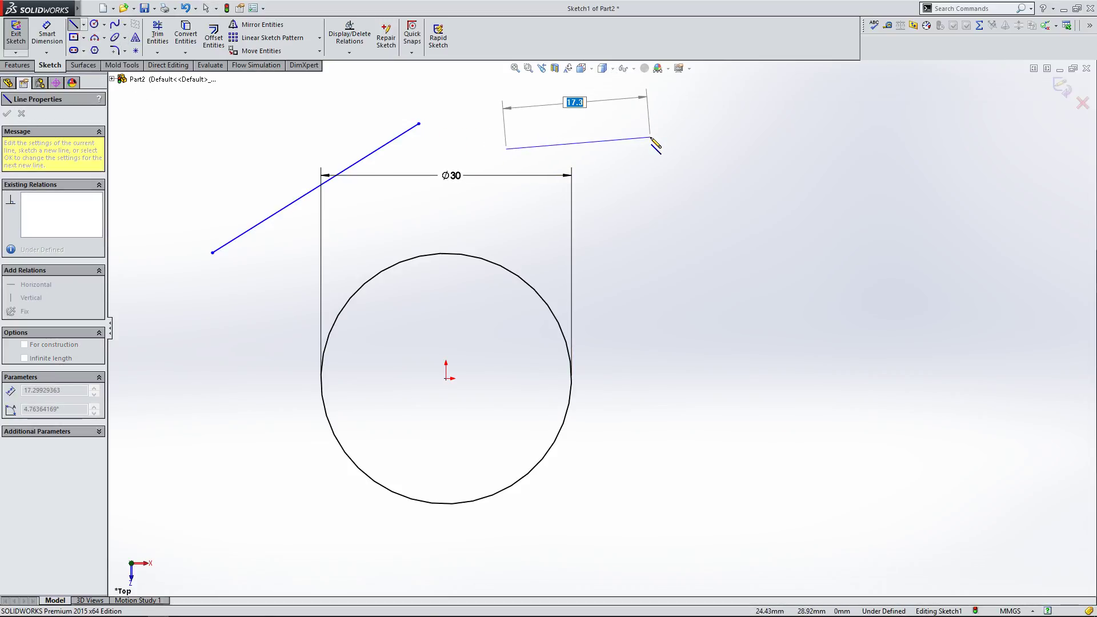
click(651, 138)
key(Escape)
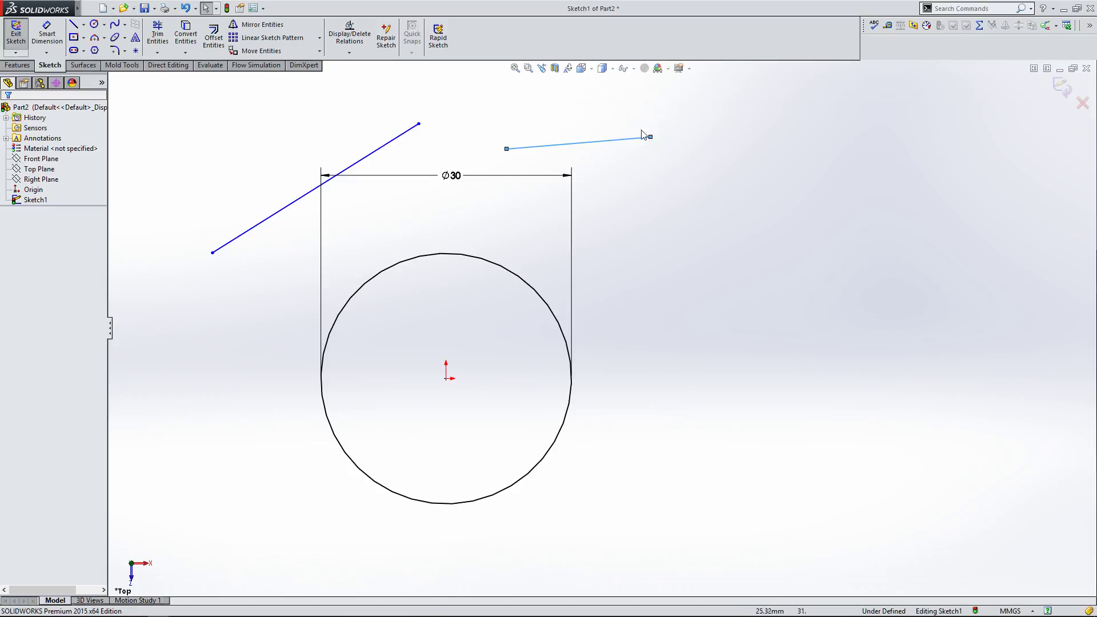
click(590, 143)
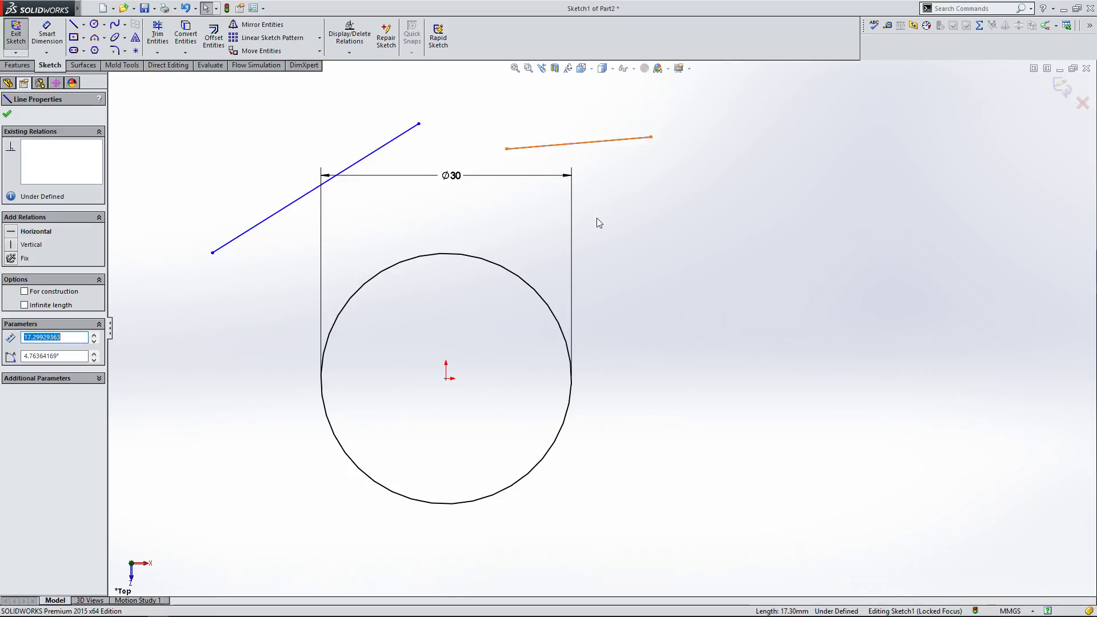
key(Delete)
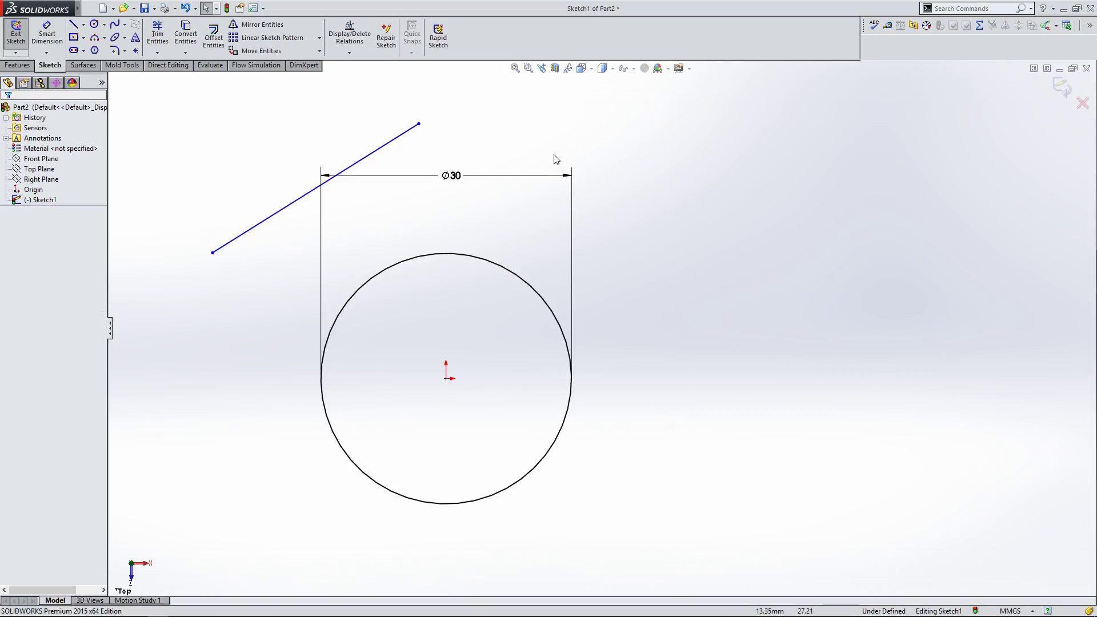
Step: Make the angled line tangent to the circle
click(290, 207)
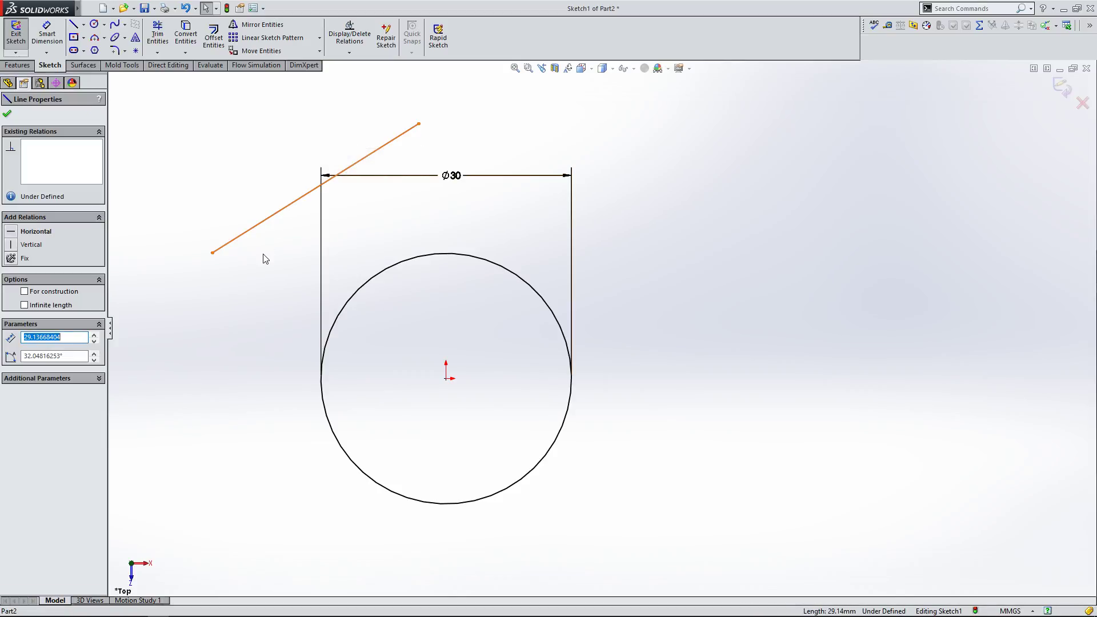
ctrl+click(366, 288)
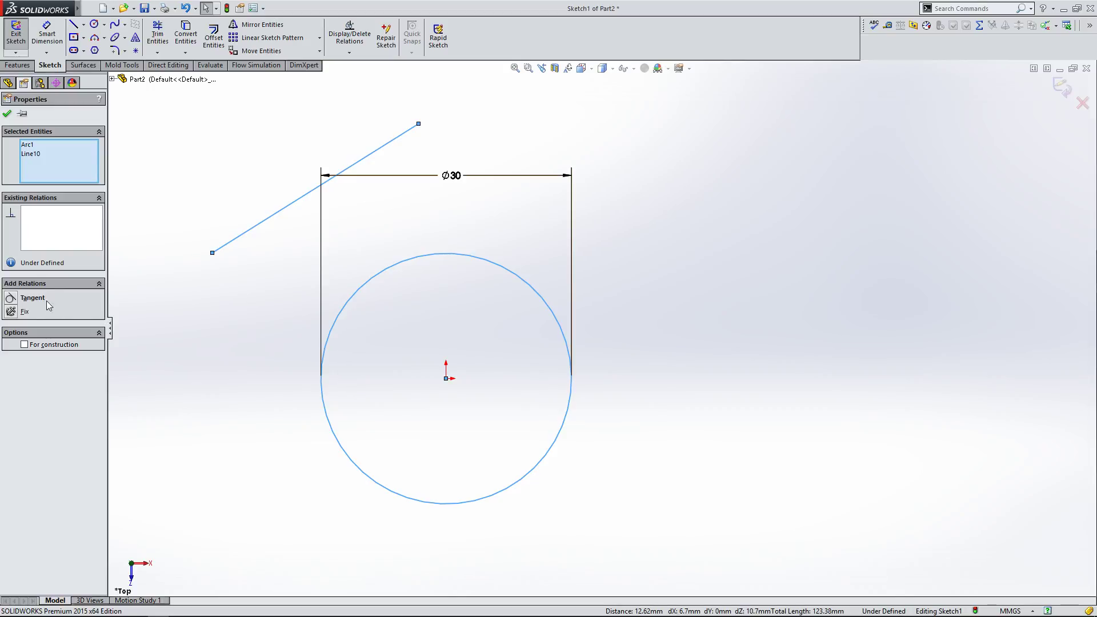
click(11, 298)
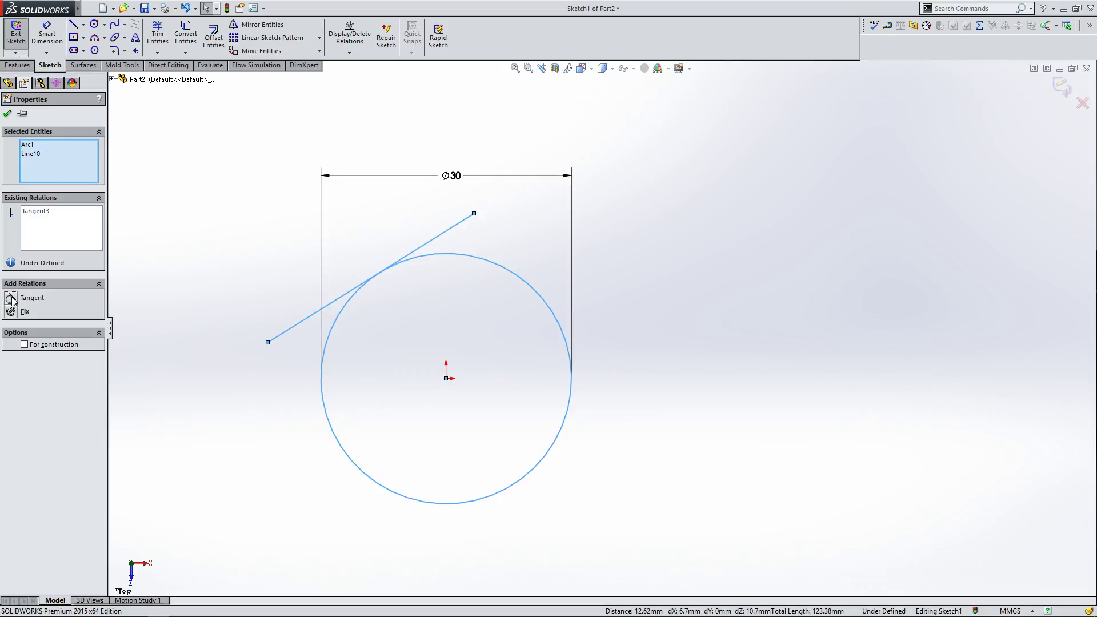
click(168, 313)
mouse_move(268, 343)
mouse_down()
mouse_move(291, 384)
mouse_move(268, 357)
mouse_move(257, 306)
mouse_move(281, 264)
mouse_move(320, 501)
mouse_move(411, 567)
mouse_move(560, 550)
mouse_move(582, 440)
mouse_move(569, 400)
mouse_move(579, 489)
mouse_move(527, 453)
mouse_move(589, 339)
mouse_move(388, 276)
mouse_move(220, 290)
mouse_move(238, 372)
mouse_move(289, 479)
mouse_move(241, 407)
mouse_move(230, 299)
mouse_move(275, 292)
mouse_move(291, 335)
mouse_move(275, 358)
mouse_move(263, 339)
mouse_move(267, 360)
mouse_move(252, 330)
mouse_move(256, 354)
mouse_move(256, 336)
mouse_move(271, 342)
mouse_up()
click(213, 220)
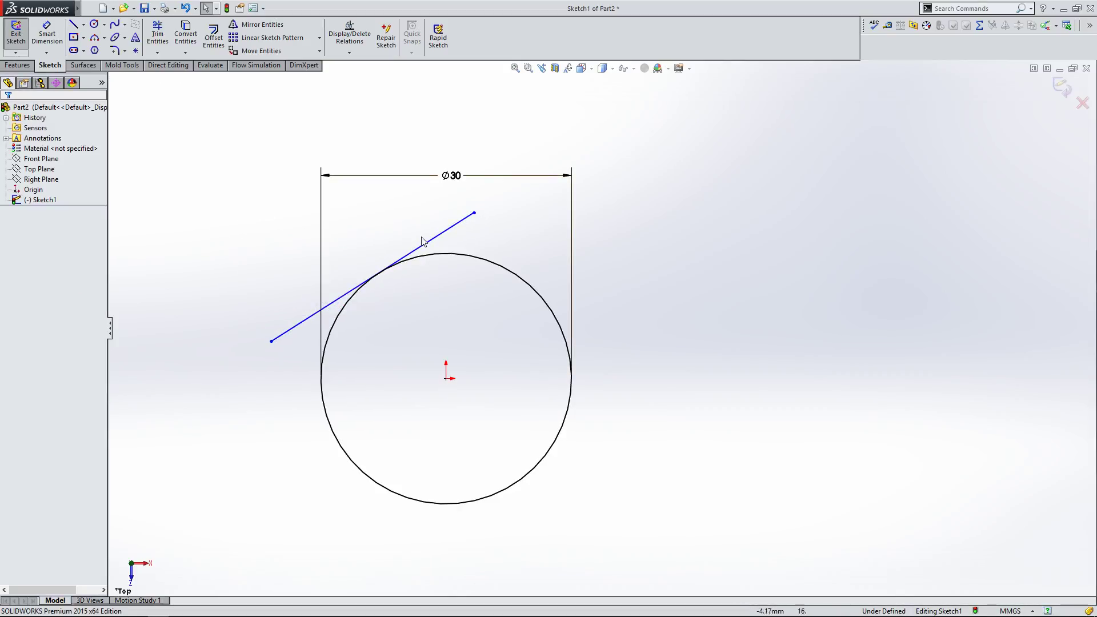
Step: Lengthen the tangent line by pulling its upper end out to the upper right
drag(475, 213, 647, 139)
click(640, 232)
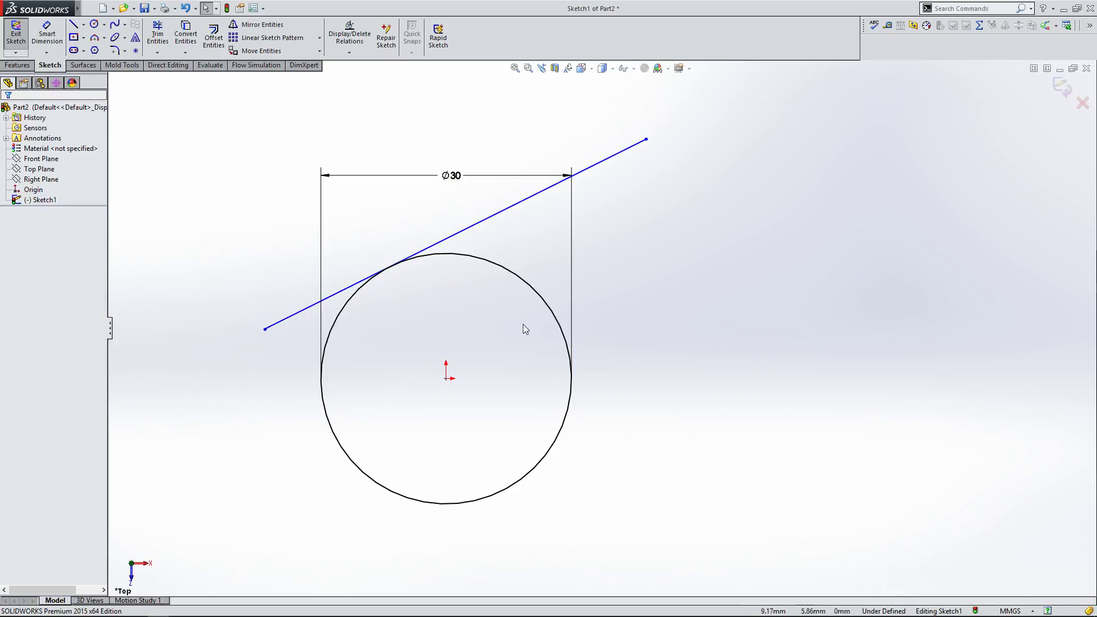
Step: Delete the circle and the tangent line to clear the sketch
click(532, 296)
key(Delete)
click(310, 304)
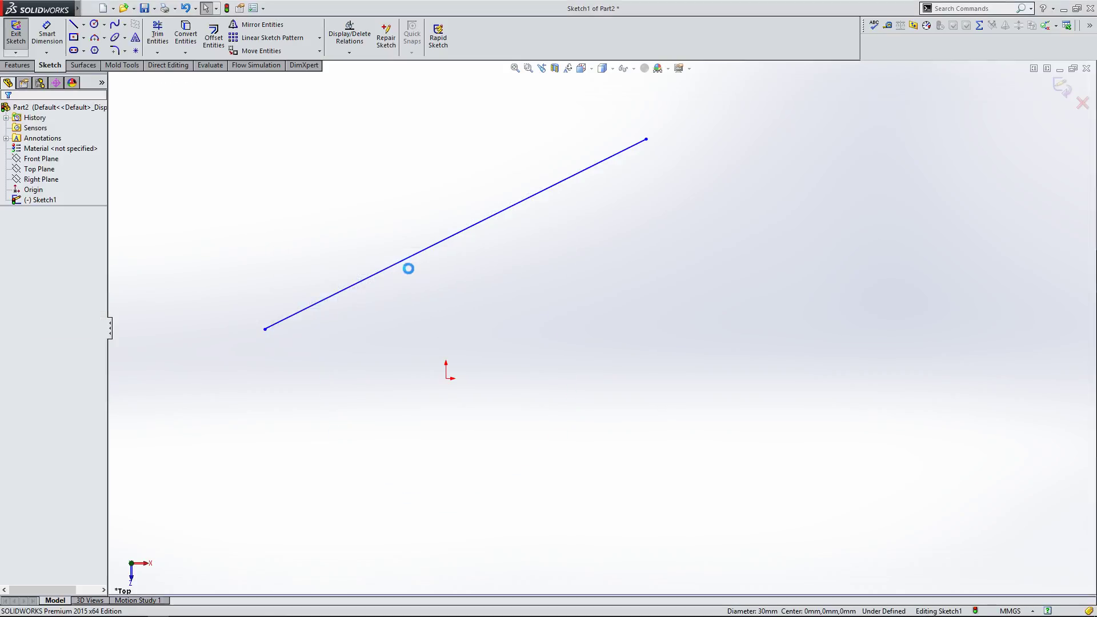
click(414, 255)
key(Delete)
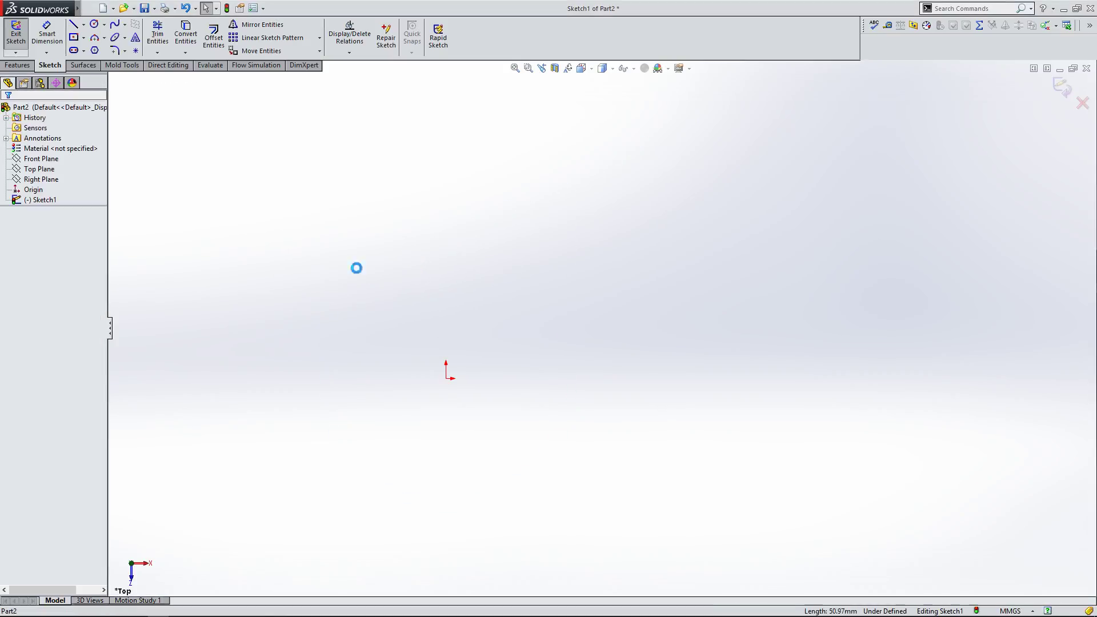
click(84, 38)
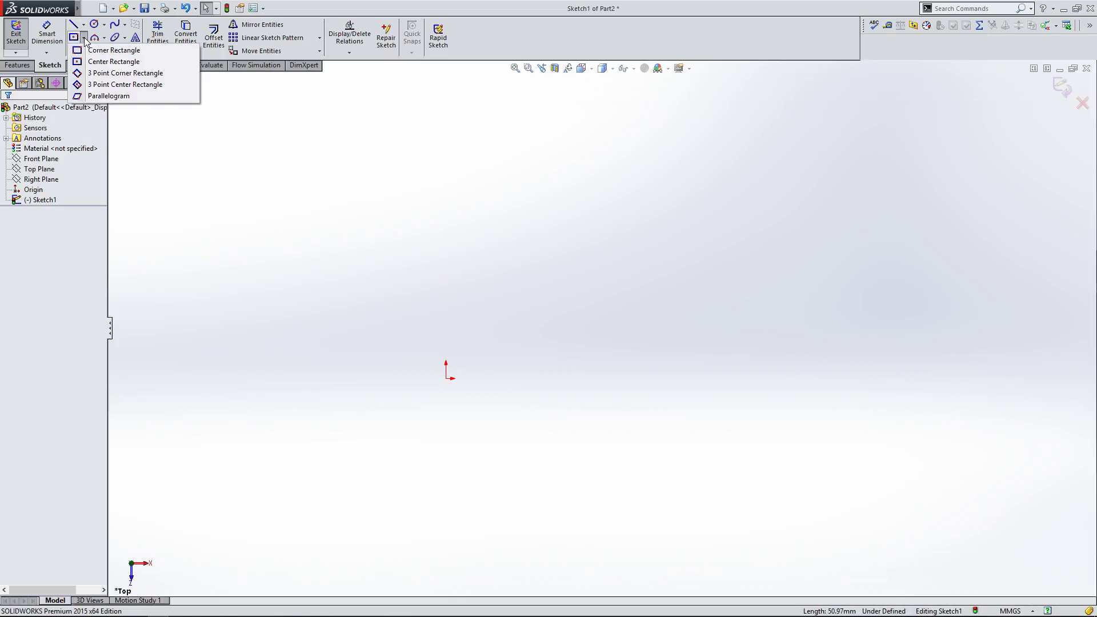
click(84, 25)
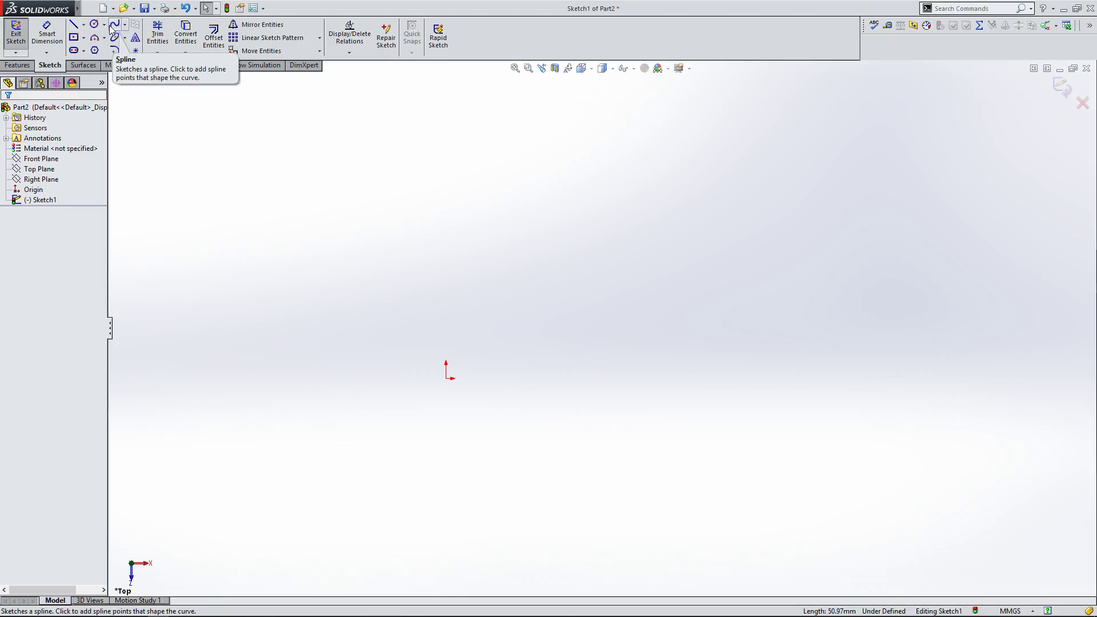
click(105, 24)
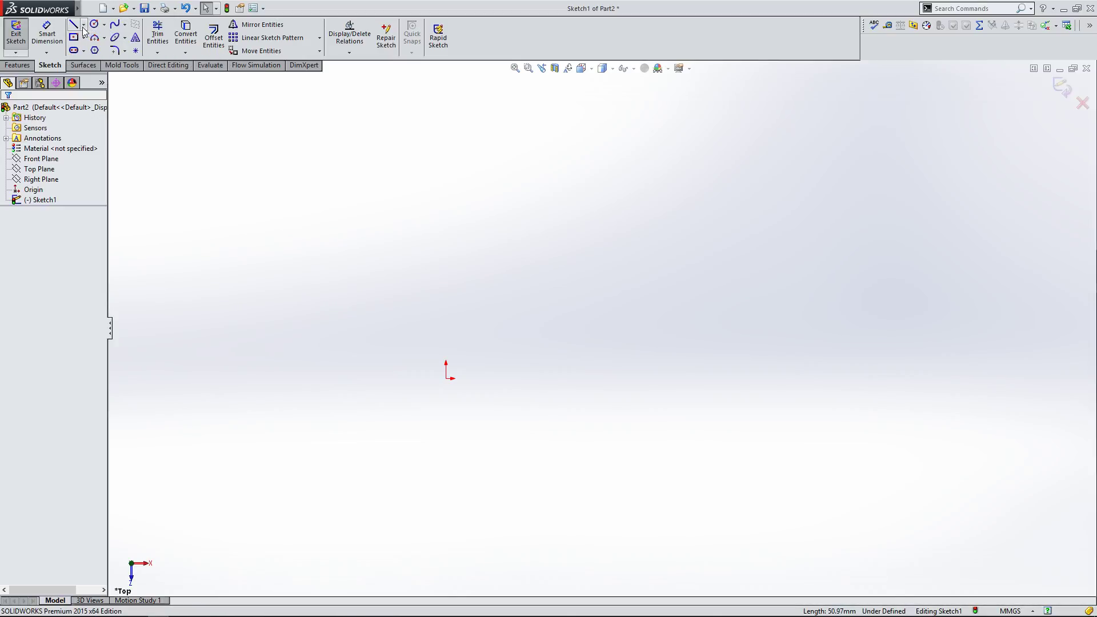
click(84, 25)
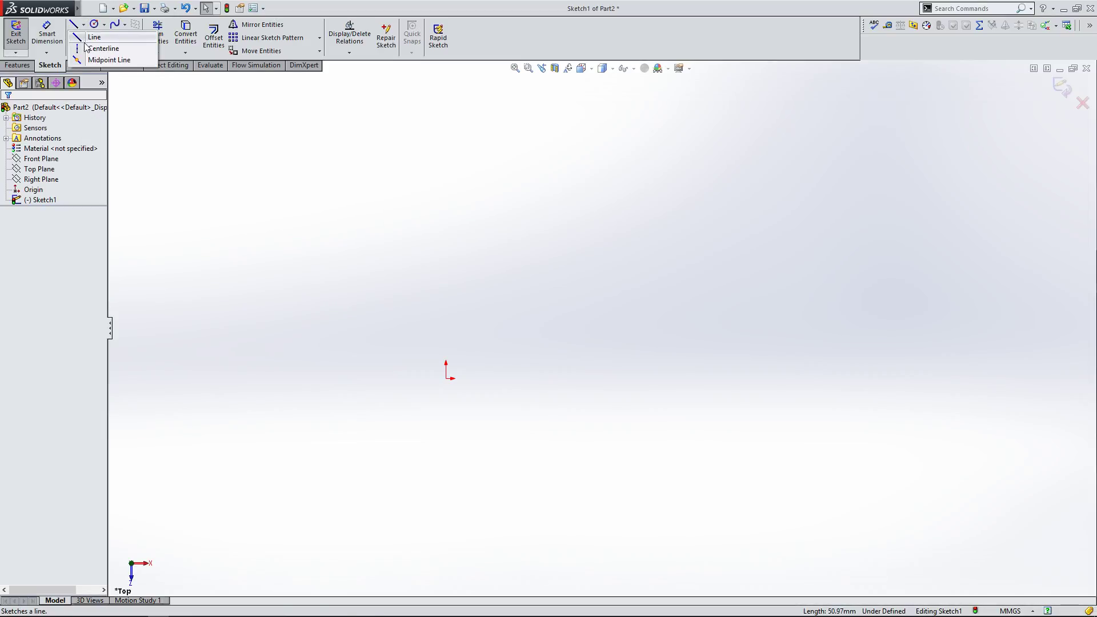
click(86, 27)
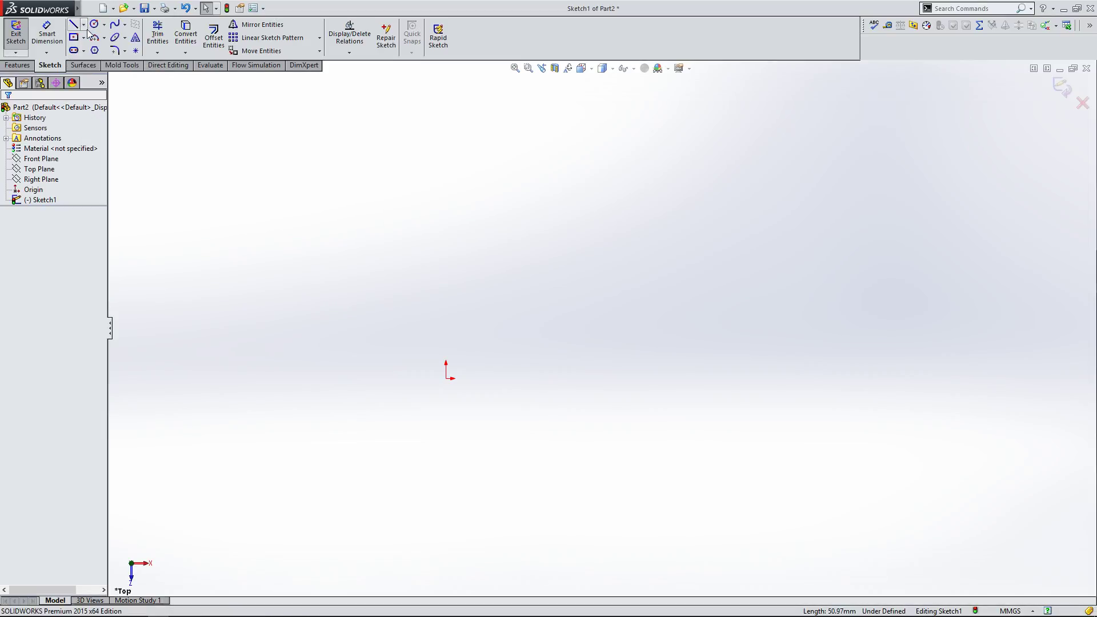
click(85, 28)
click(85, 27)
click(104, 26)
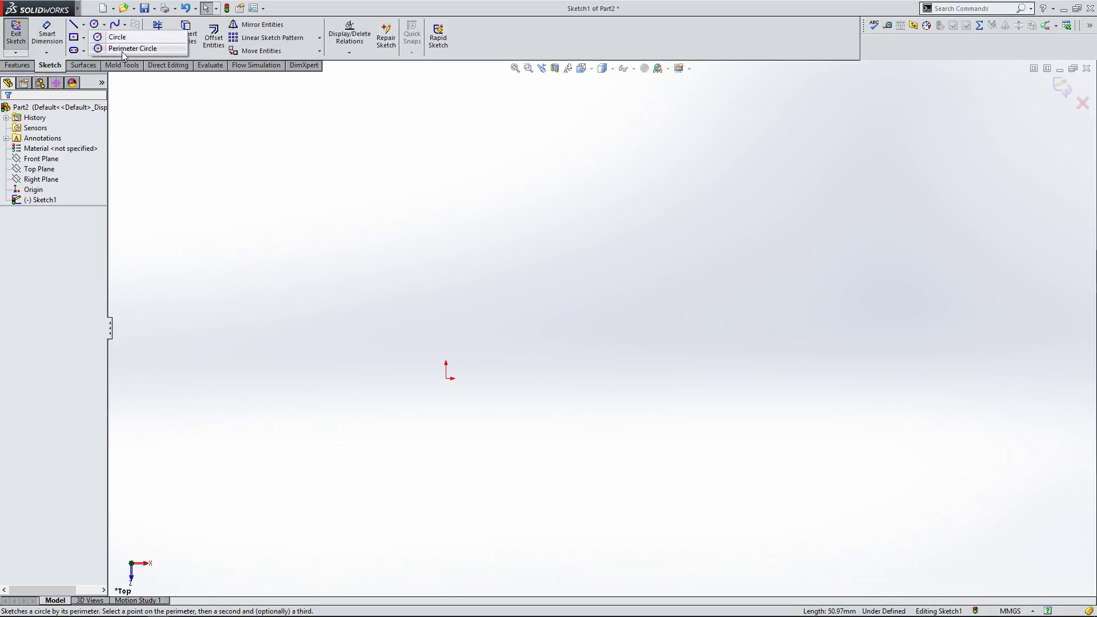
click(125, 25)
click(105, 27)
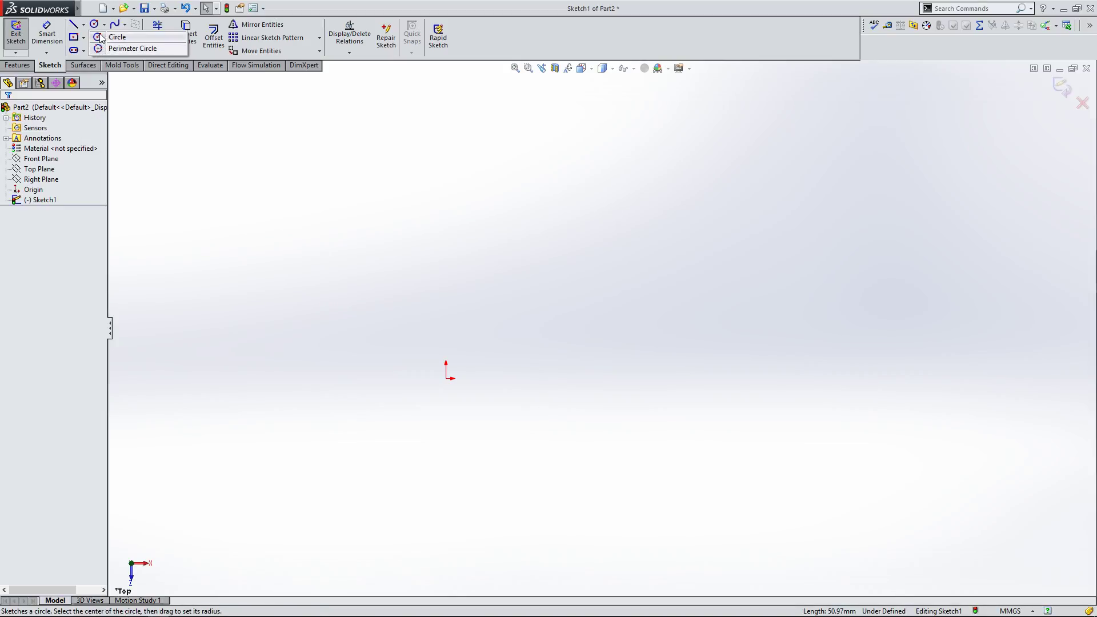
click(125, 26)
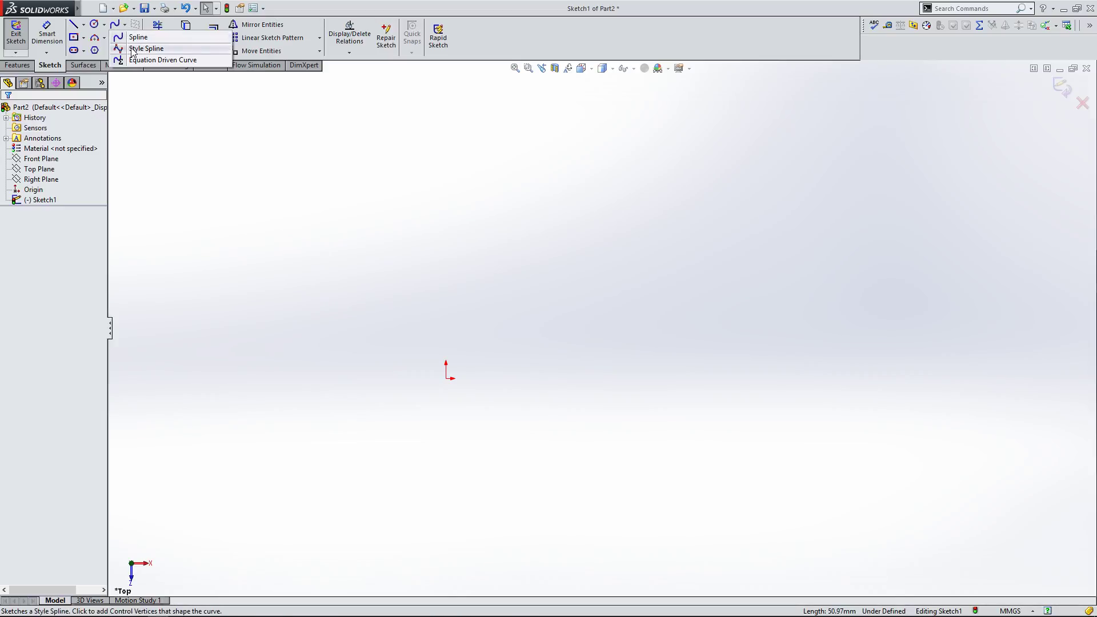
click(128, 24)
click(125, 27)
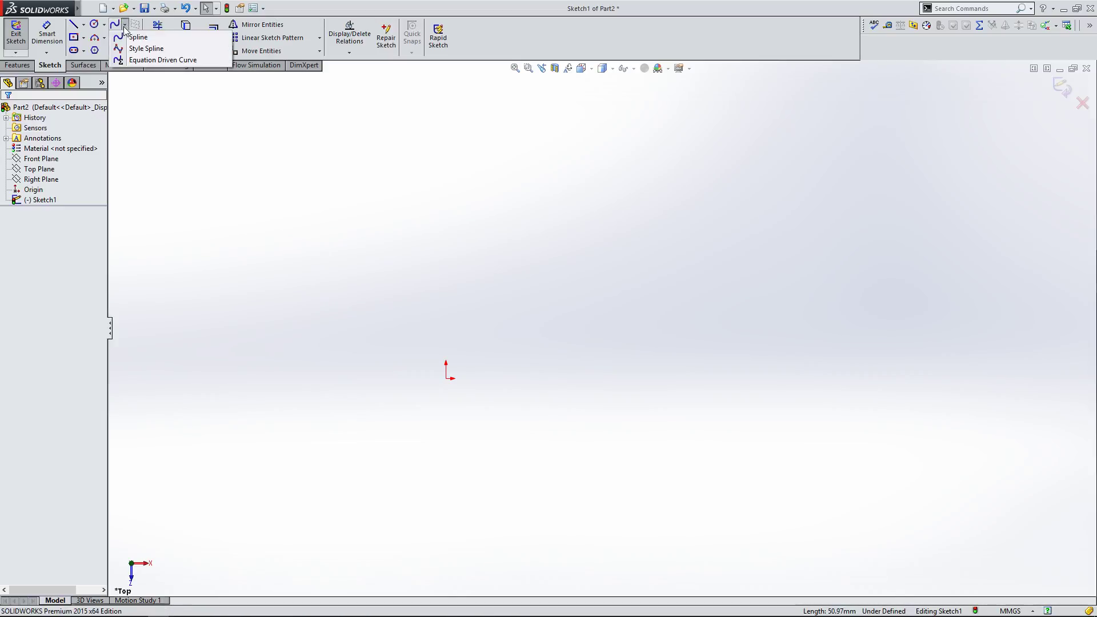
Step: Sketch a three-sided polygon centered on the origin with a vertex pointing up, inscribed circle about 22.7 mm diameter
click(95, 51)
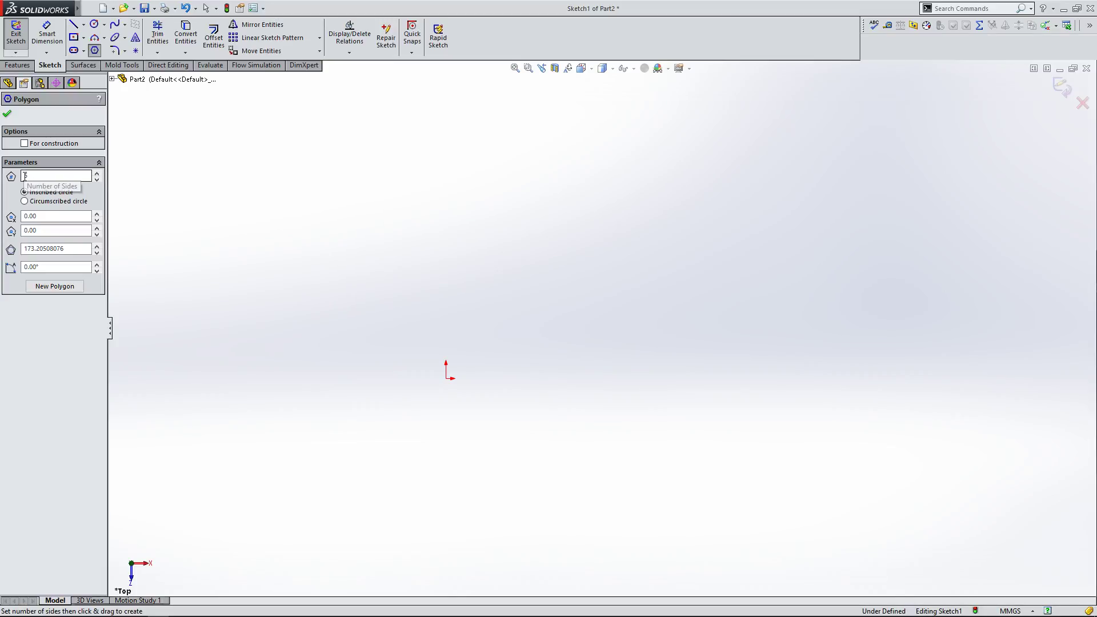
click(96, 180)
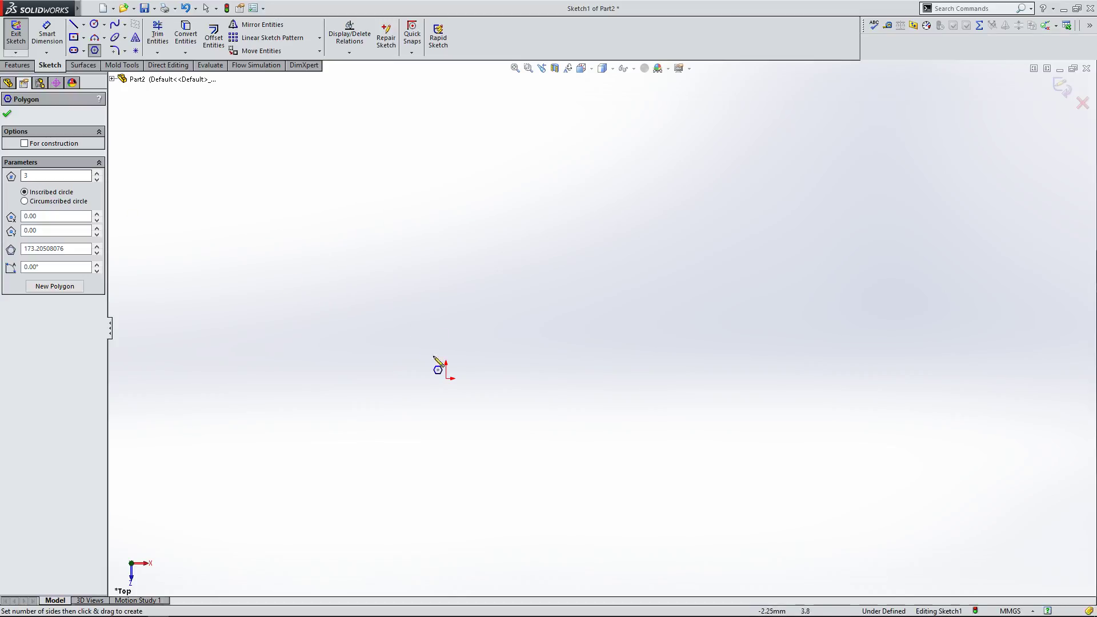
drag(447, 378, 447, 189)
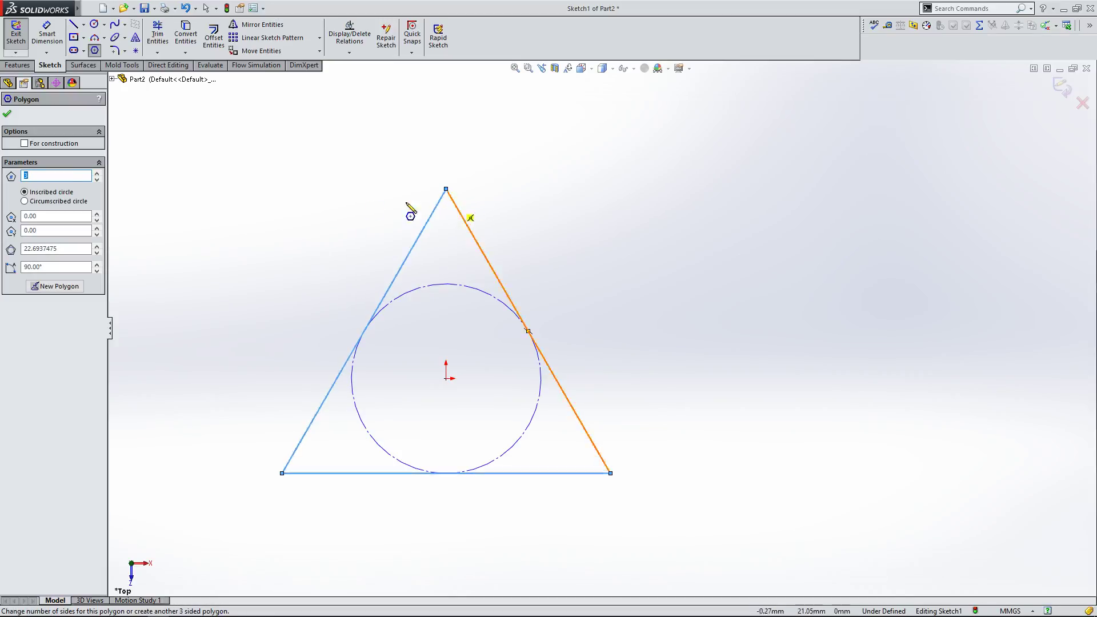
click(7, 114)
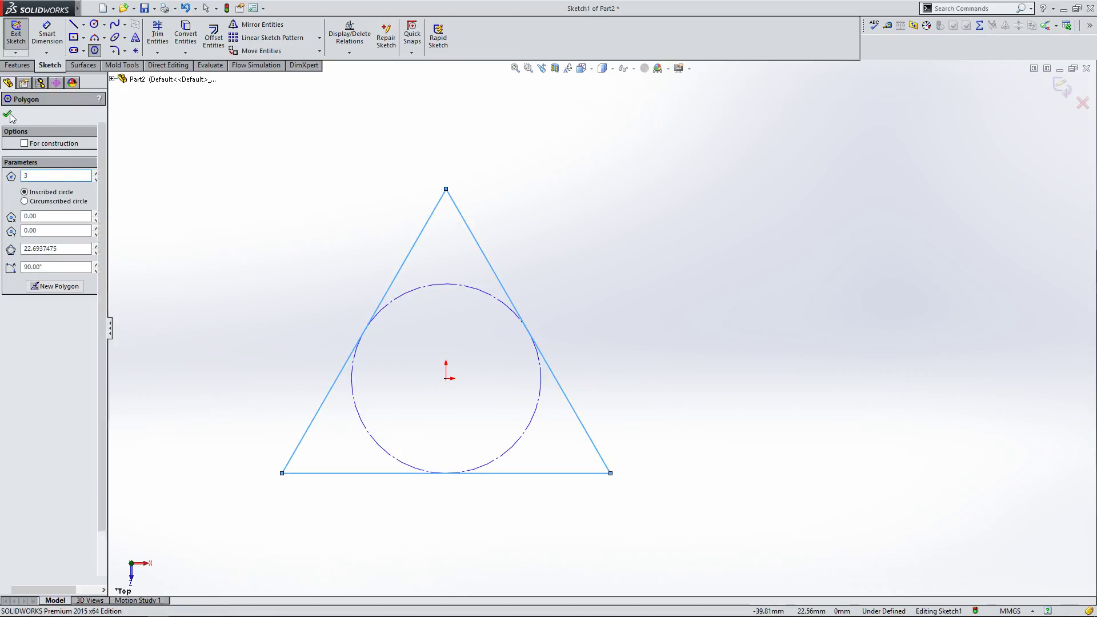
Step: Draw a center rectangle about 28 × 18 mm centered right of the triangle, level with the origin
right_click(310, 179)
click(318, 176)
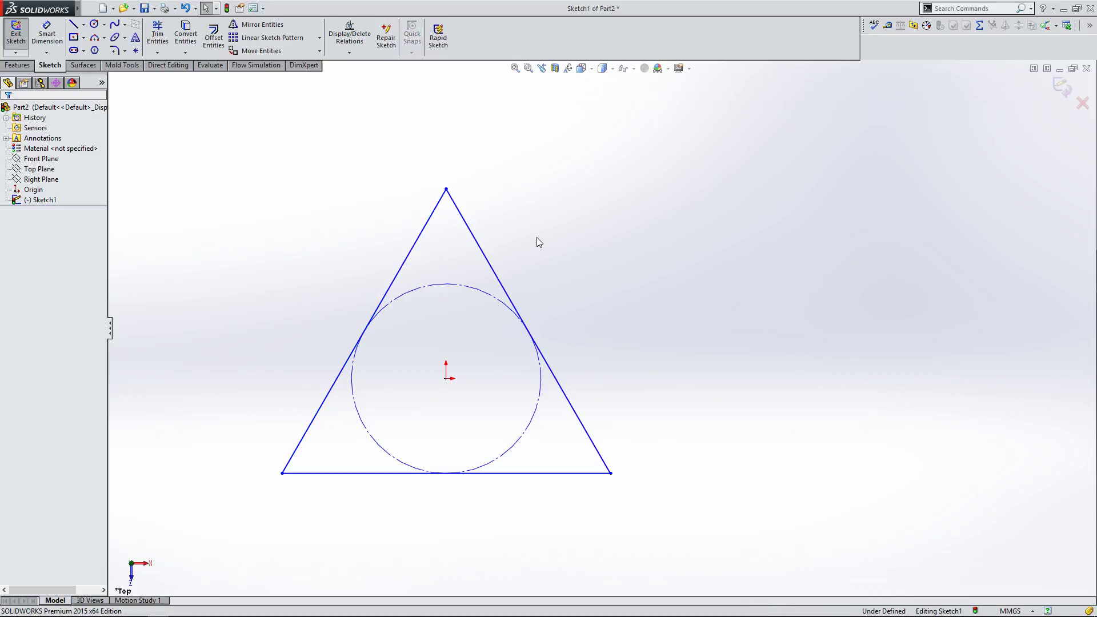
click(74, 39)
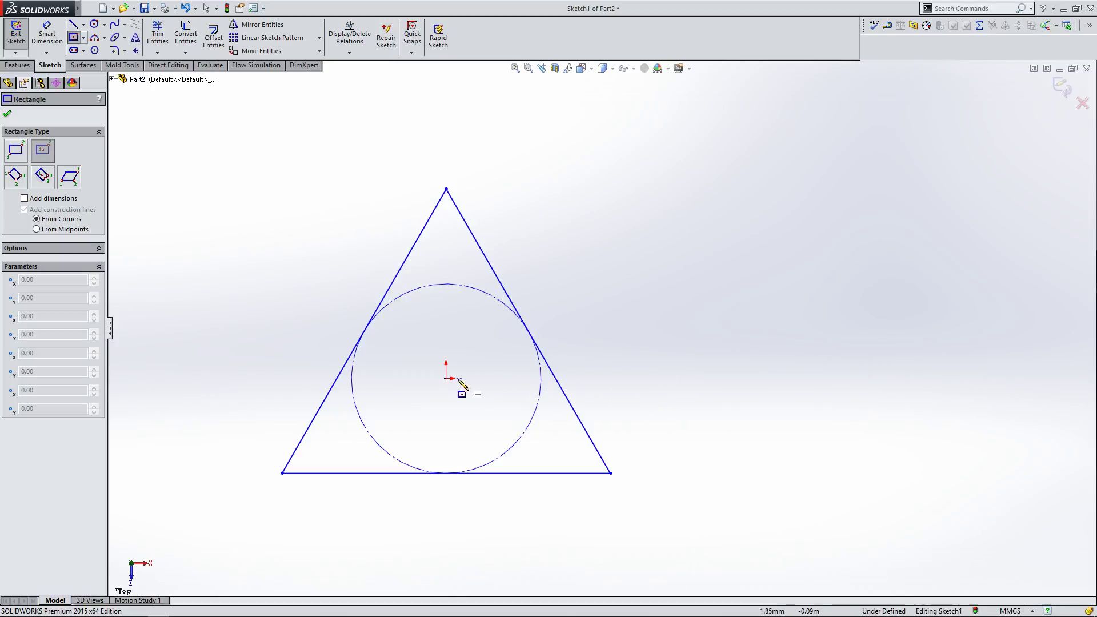
click(817, 379)
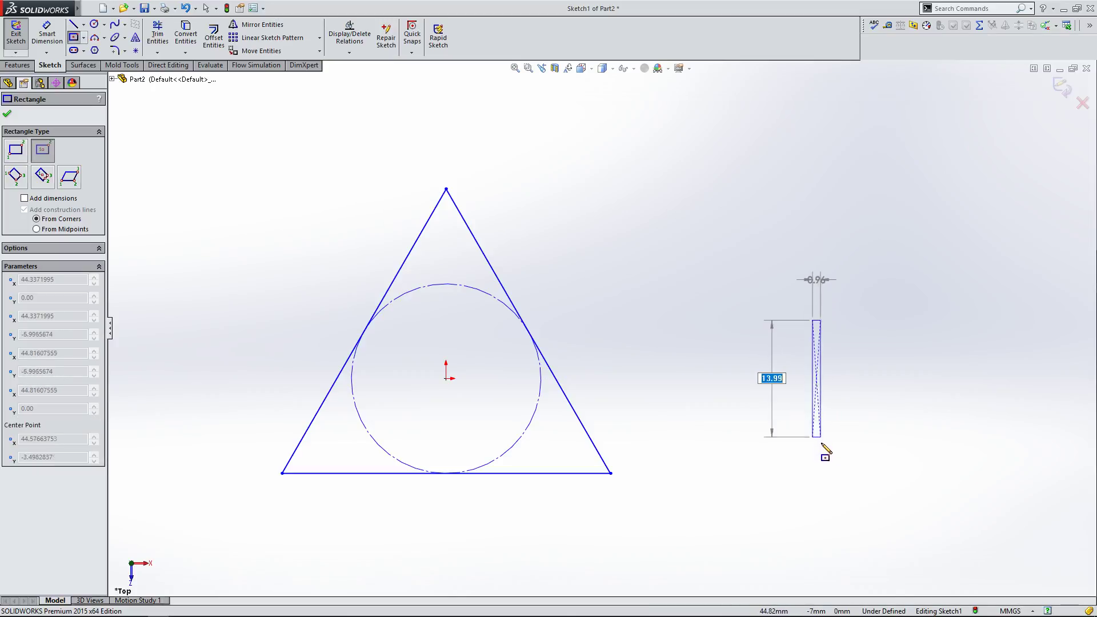
click(935, 455)
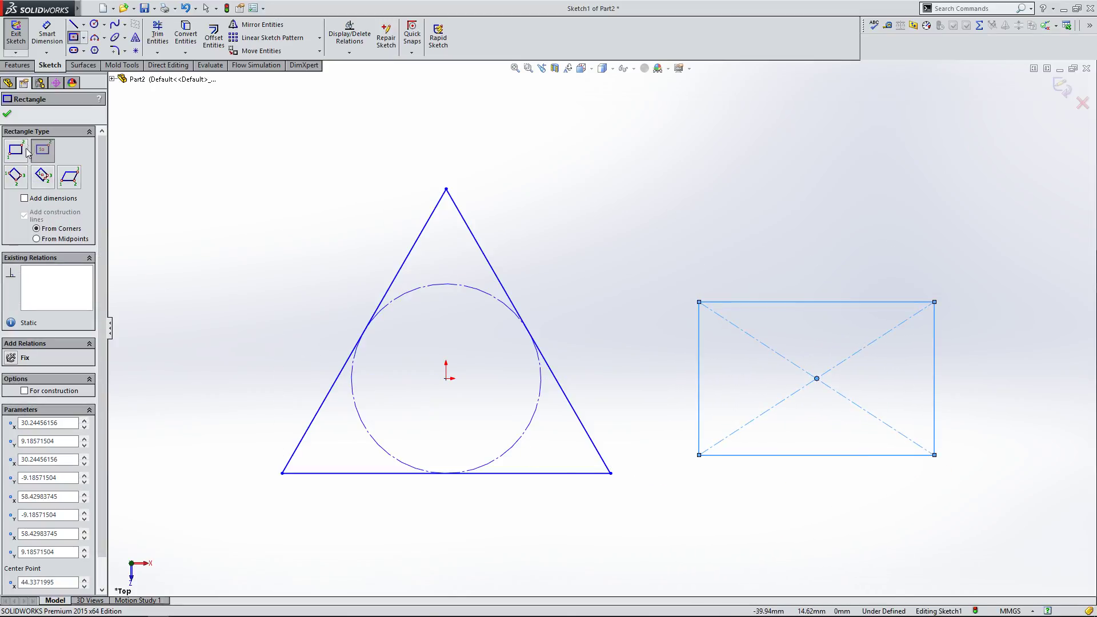
Step: Add a Horizontal relation between the sketch origin and the rectangle's center point
click(8, 116)
click(278, 180)
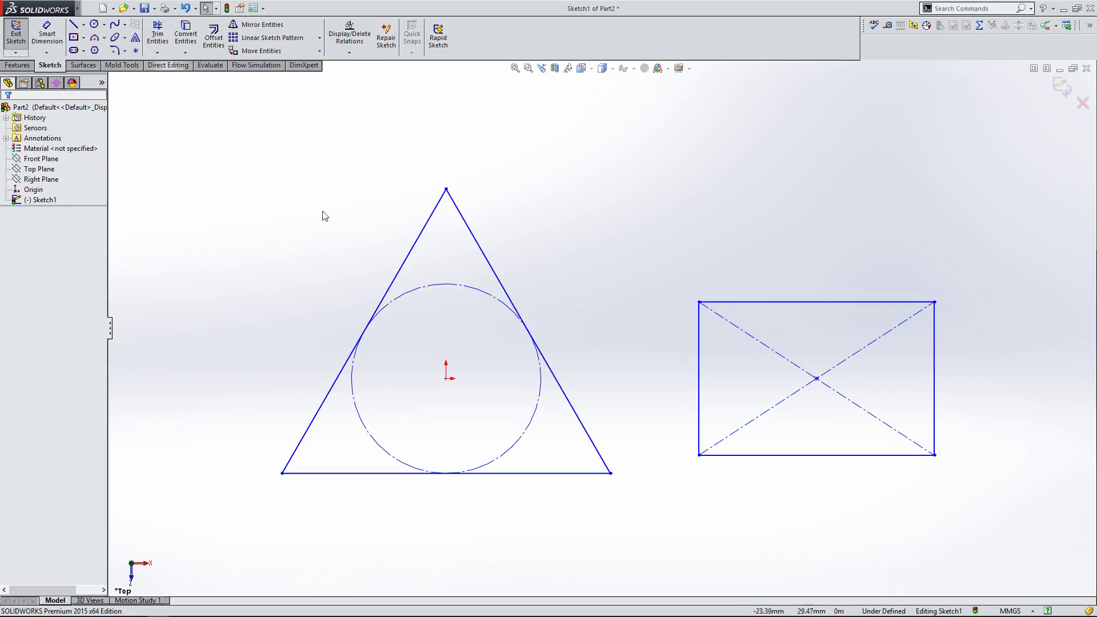
click(447, 380)
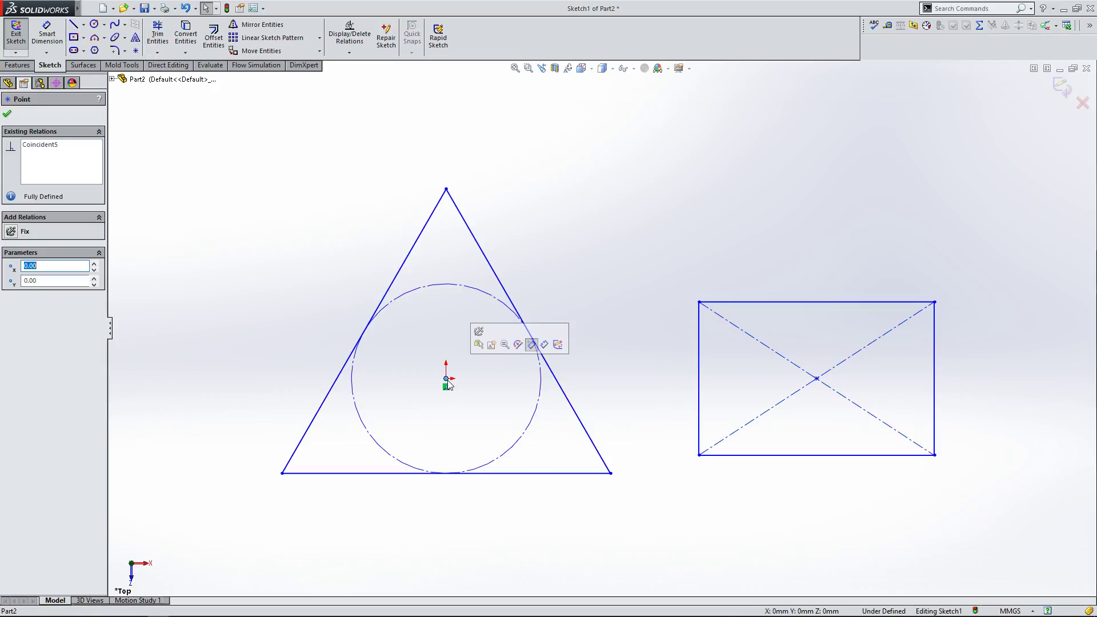
ctrl+click(817, 379)
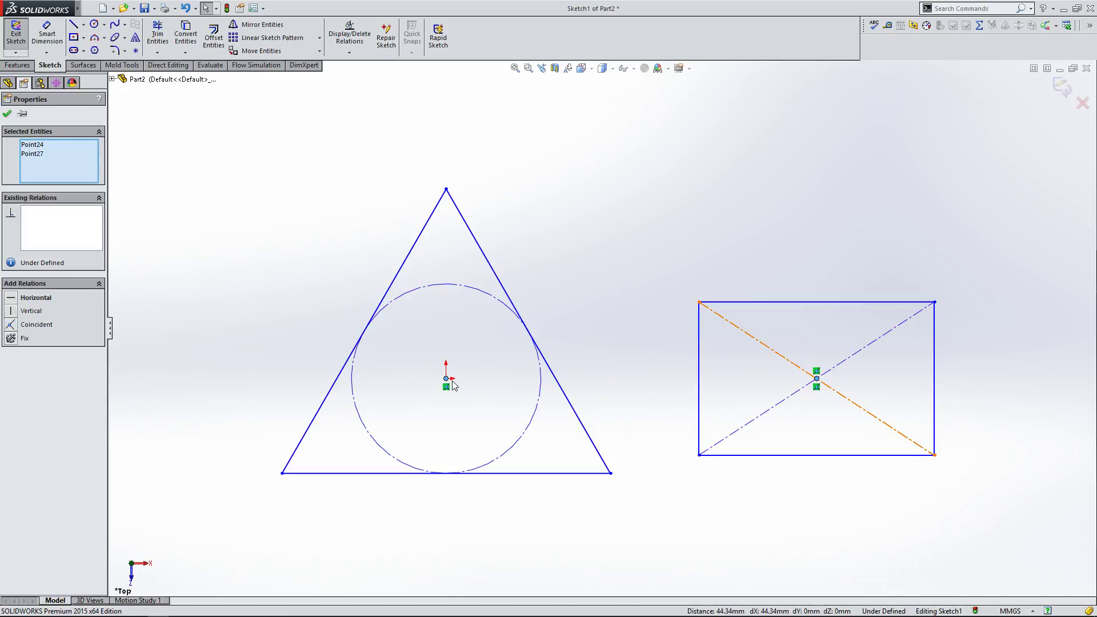
click(12, 298)
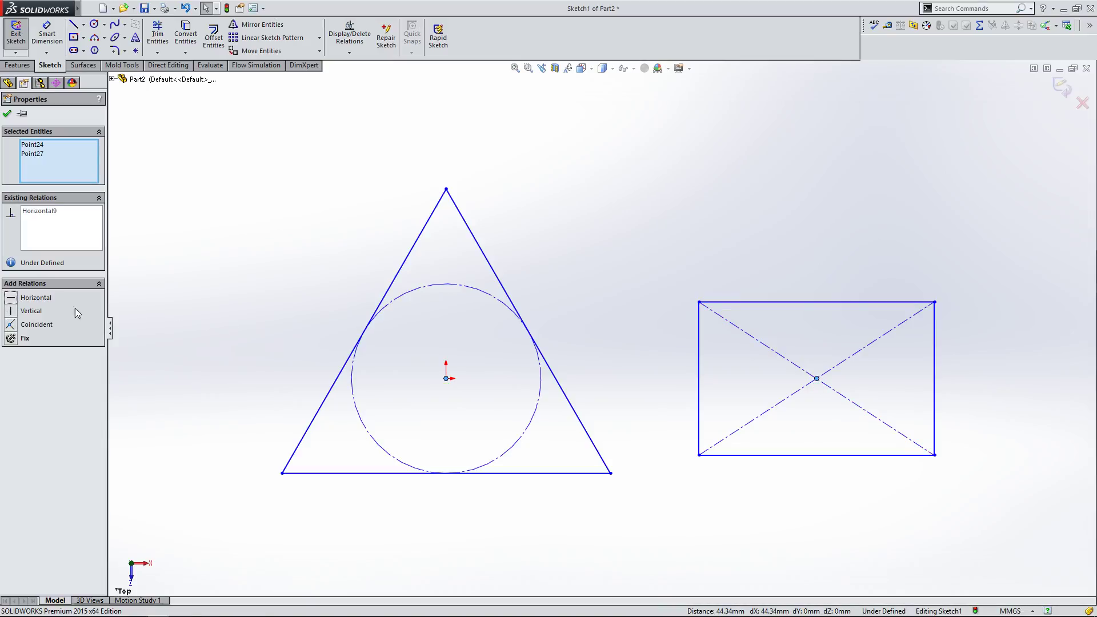
click(212, 313)
Step: Drag the rectangle's center point leftward along the horizontal line through the origin
drag(817, 378, 818, 438)
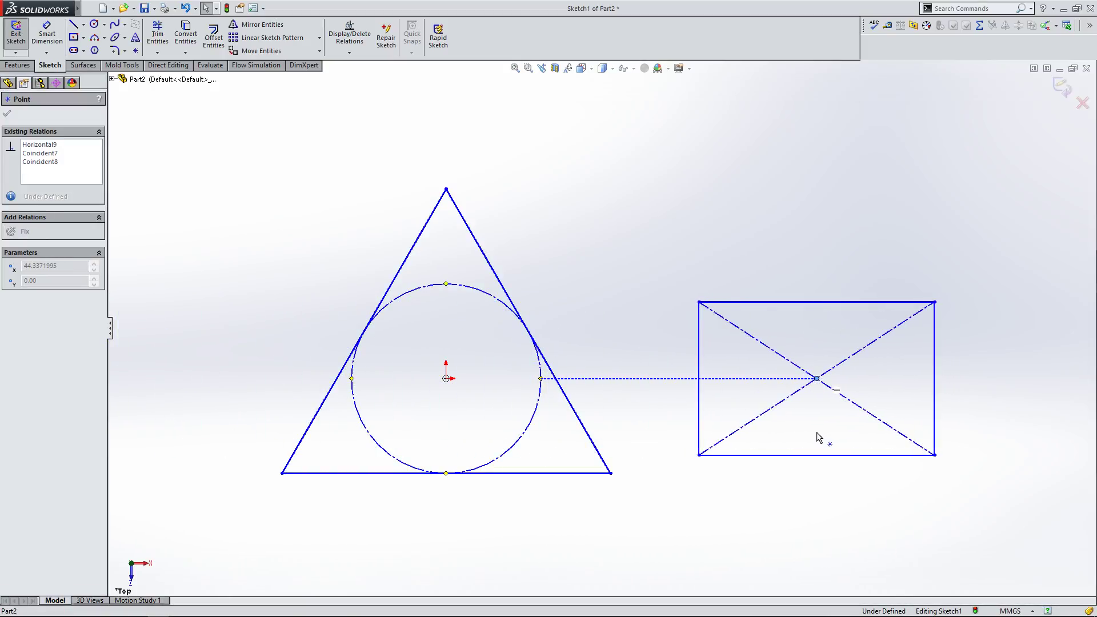
click(582, 387)
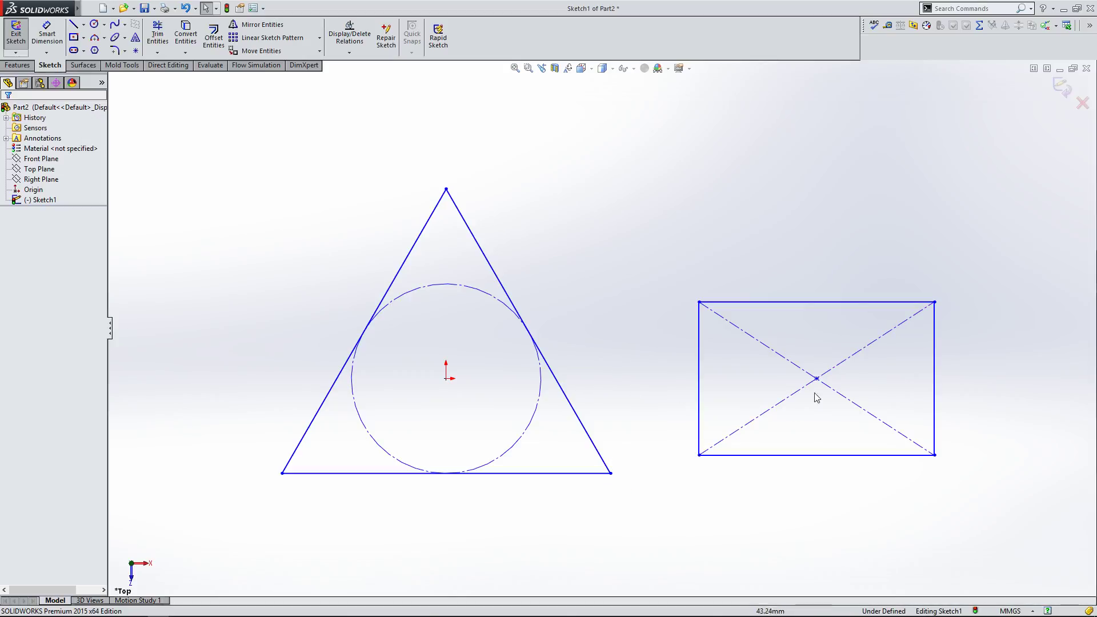
mouse_move(818, 380)
mouse_down()
mouse_move(803, 423)
mouse_move(757, 465)
mouse_move(767, 421)
mouse_move(846, 360)
mouse_move(729, 373)
mouse_move(857, 376)
mouse_move(806, 389)
mouse_move(854, 389)
mouse_move(776, 394)
mouse_move(841, 392)
mouse_move(812, 394)
mouse_up()
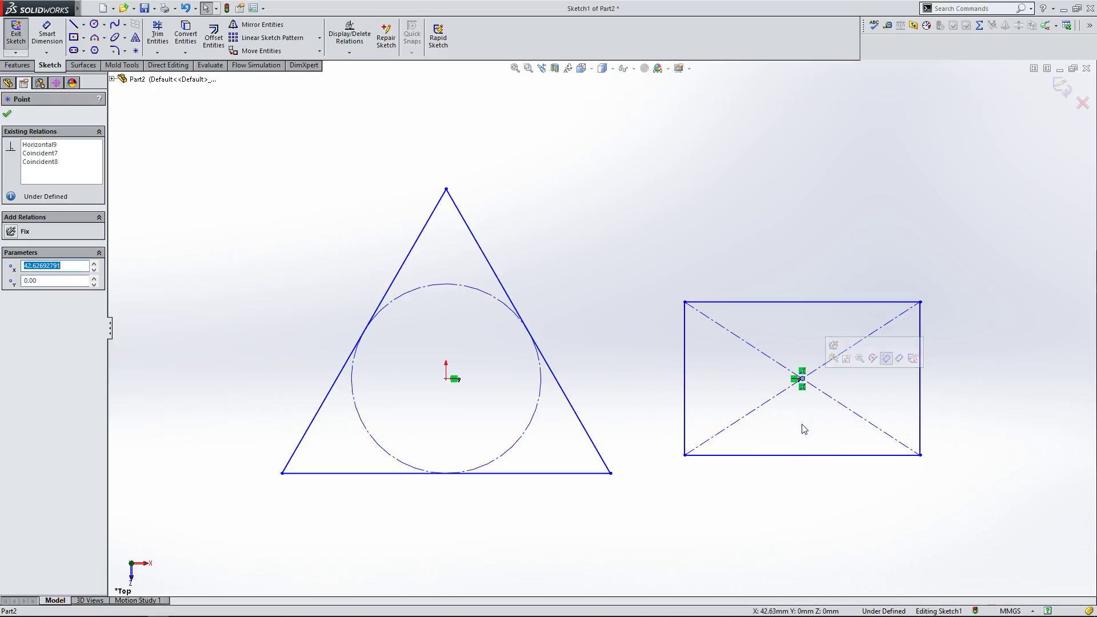
click(797, 438)
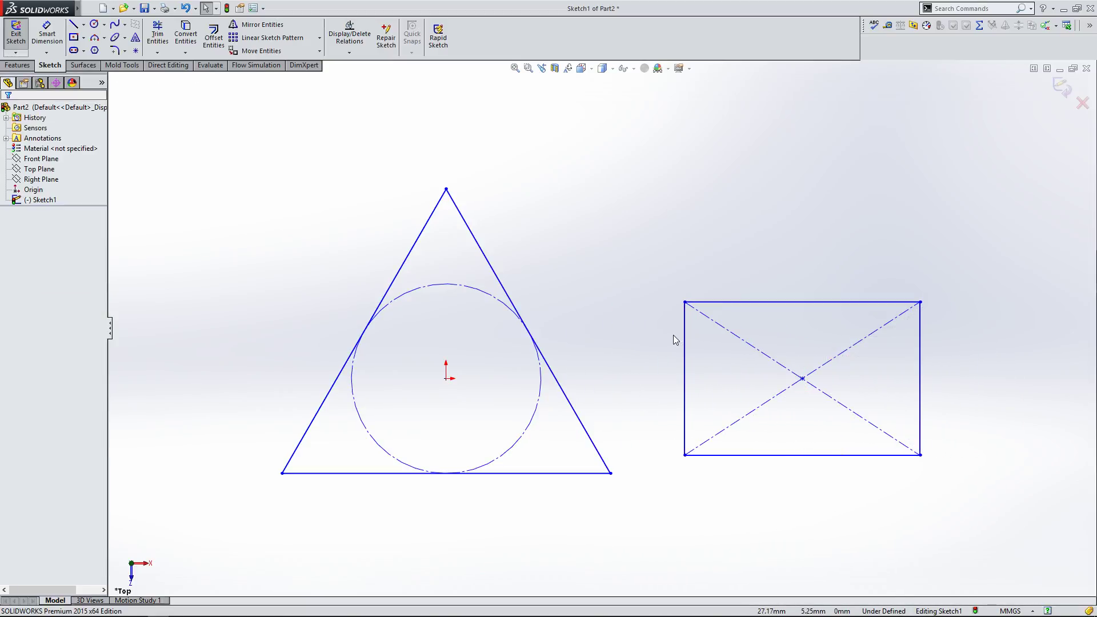
drag(803, 379, 778, 382)
click(334, 192)
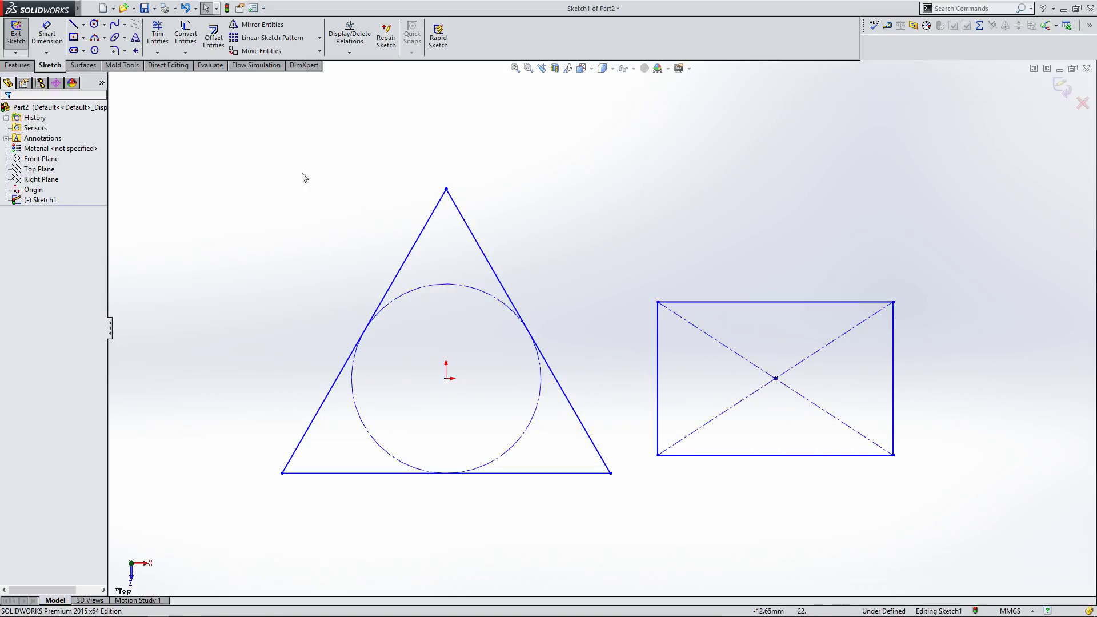
Step: Sketch a circle about 14.3 mm in diameter above and to the right of the triangle
click(94, 24)
click(572, 169)
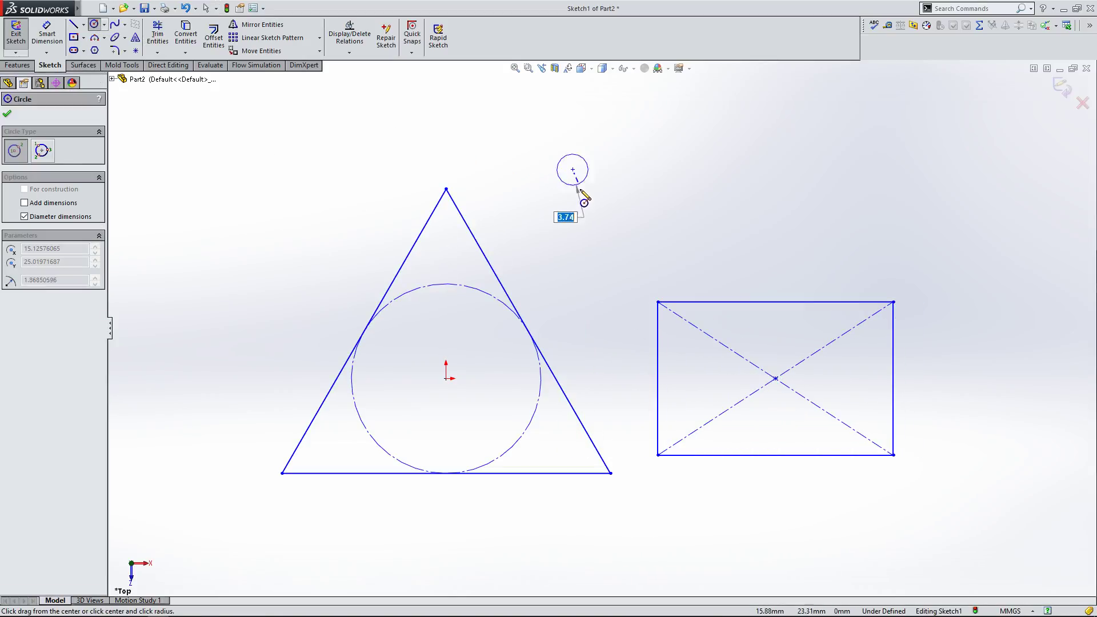
click(596, 233)
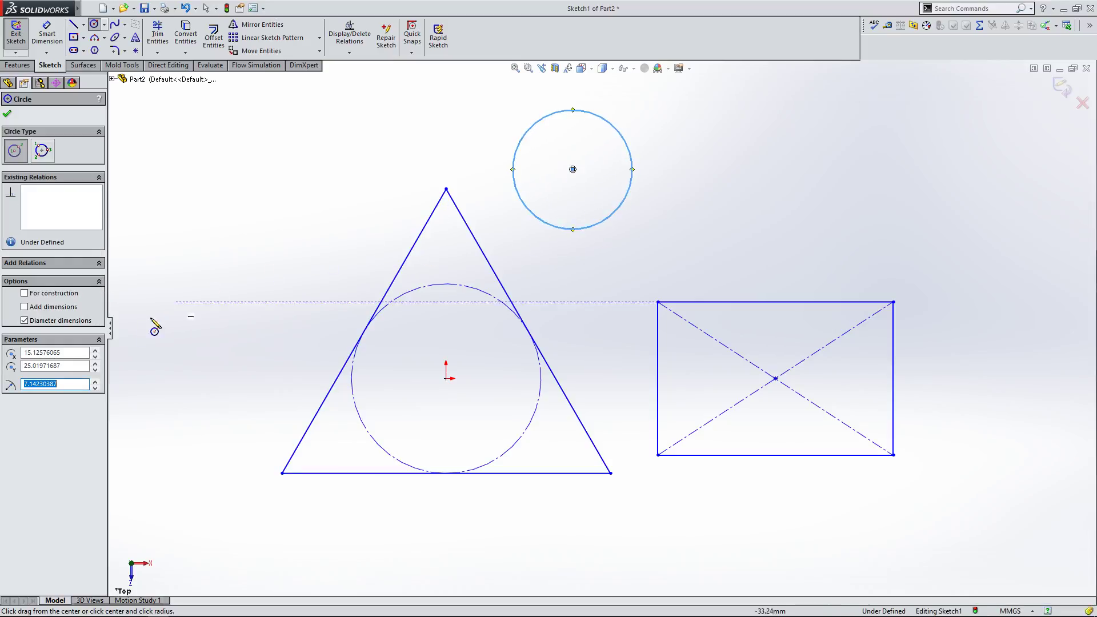
click(7, 116)
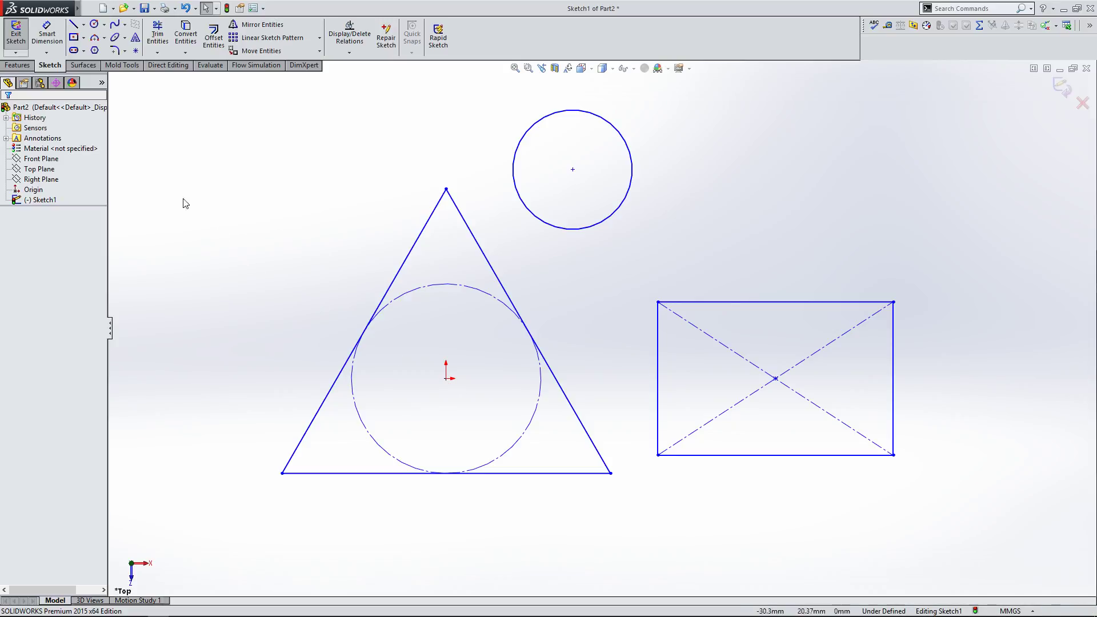
Step: Draw a line from the origin to the new circle's center
click(73, 24)
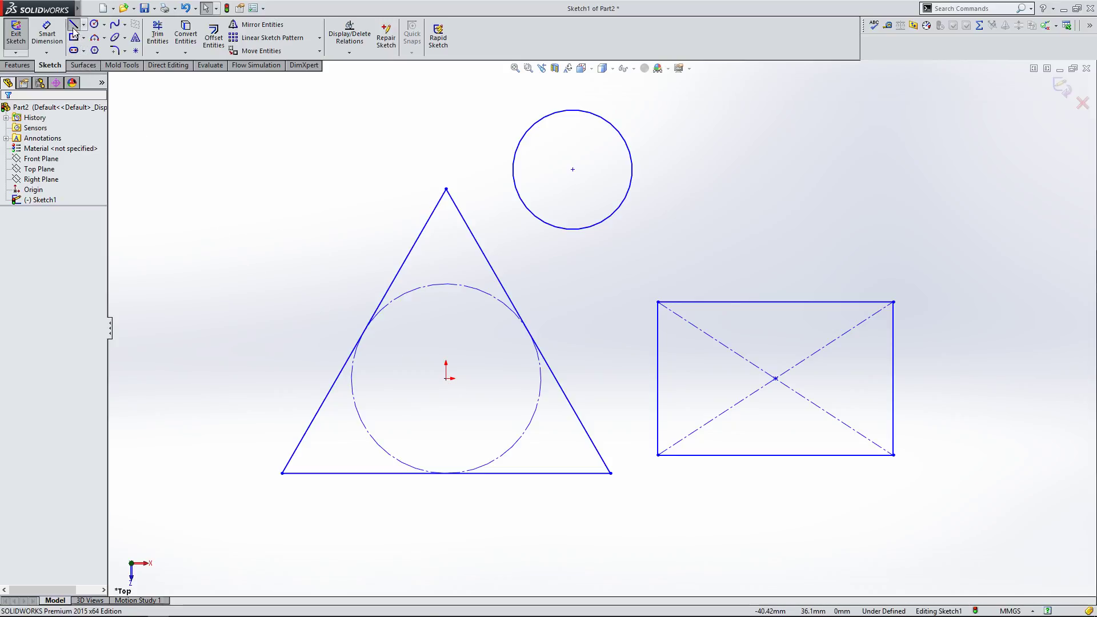
click(446, 378)
click(573, 169)
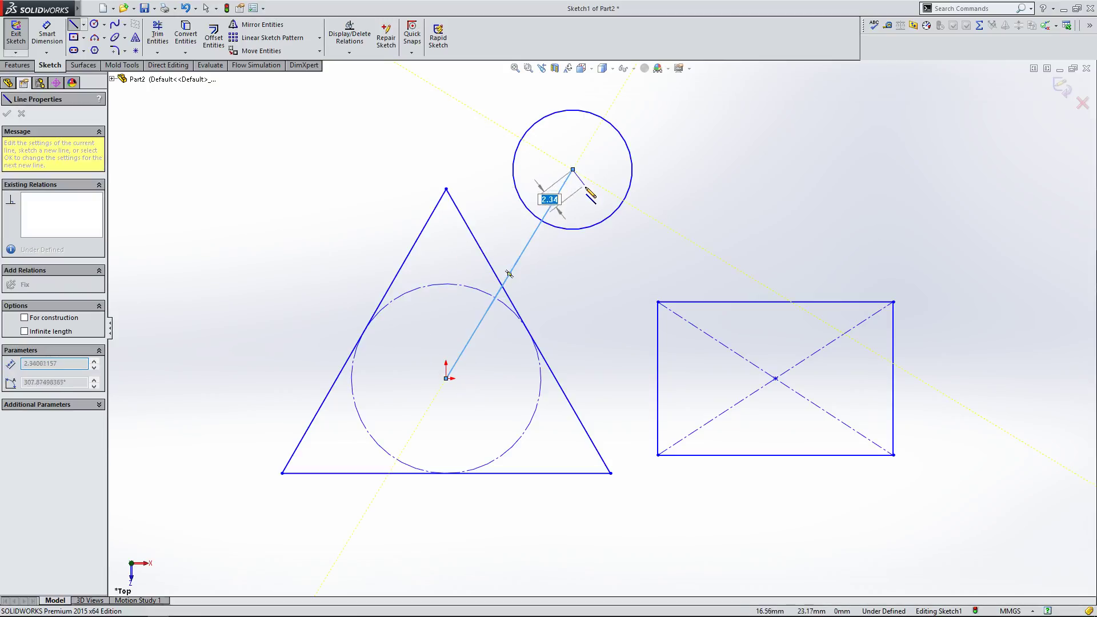
right_click(585, 190)
click(603, 201)
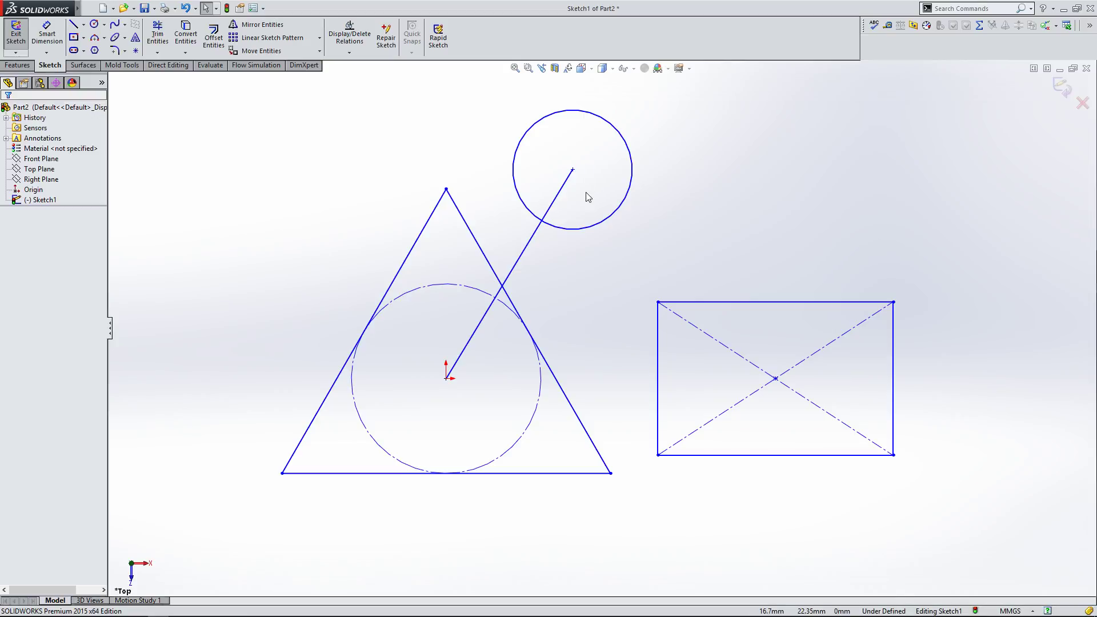
Step: Add a length dimension to the line joining the origin and the circle's center
click(533, 241)
click(47, 34)
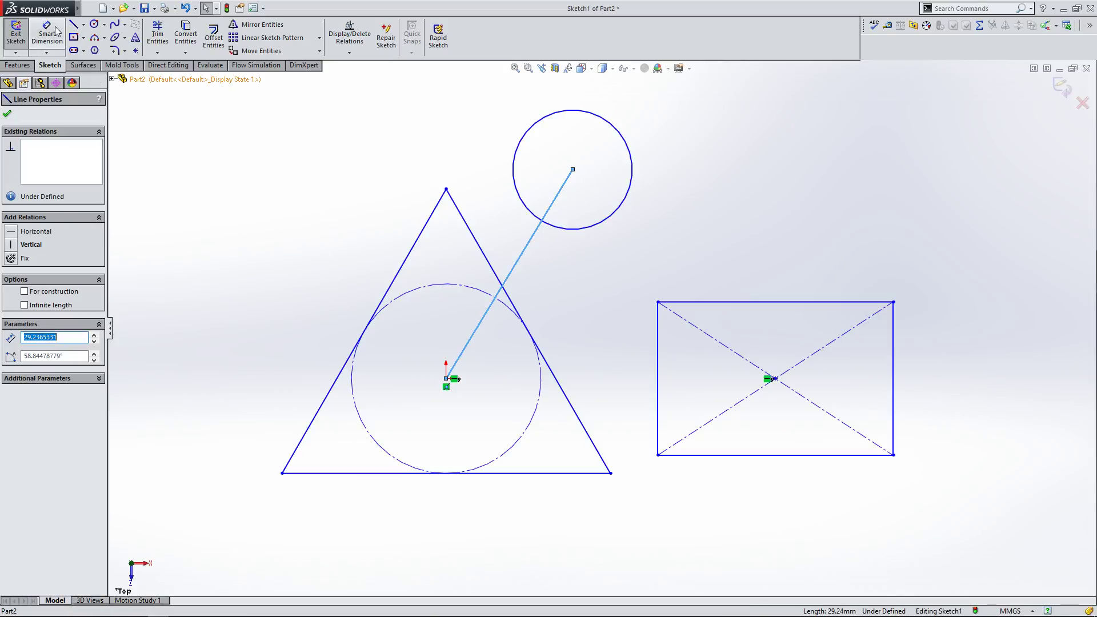
click(531, 247)
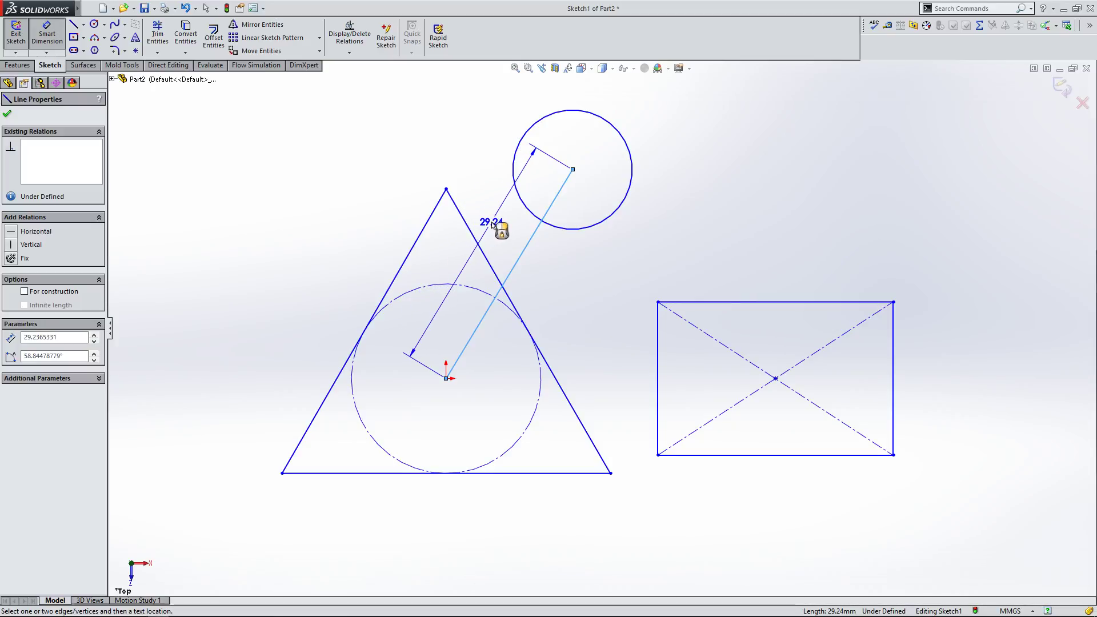
click(496, 229)
click(448, 218)
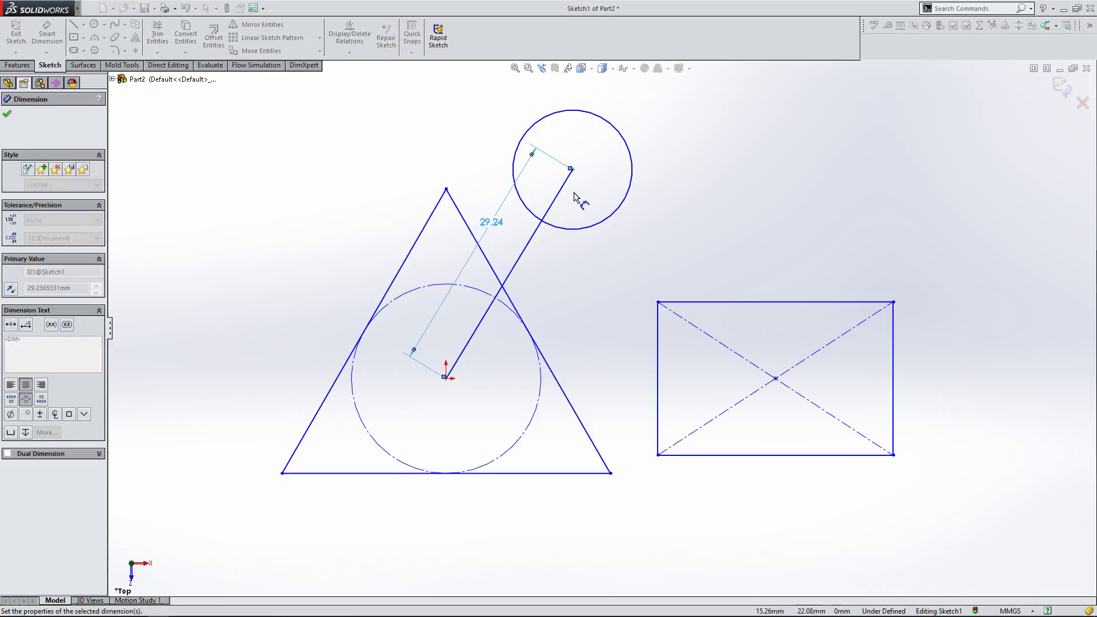
click(7, 114)
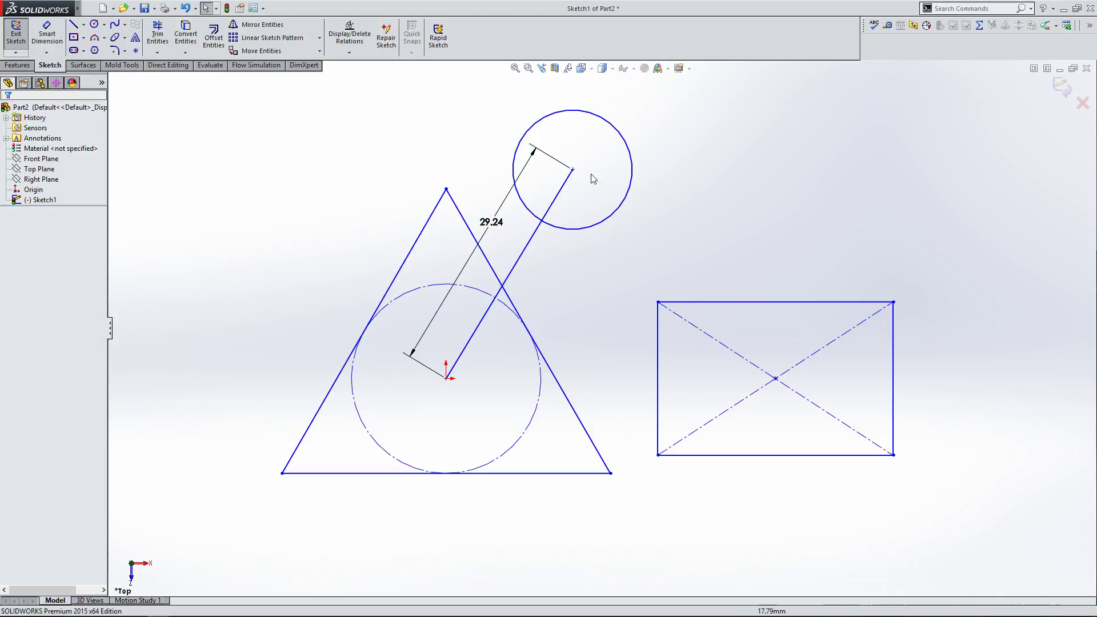
Step: Drag the circle's center up and to the right, moving the attached line end with it
drag(573, 169, 636, 159)
click(756, 167)
Step: Try adding a Tangent relation between the circle and the center line, undoing it each time
click(597, 253)
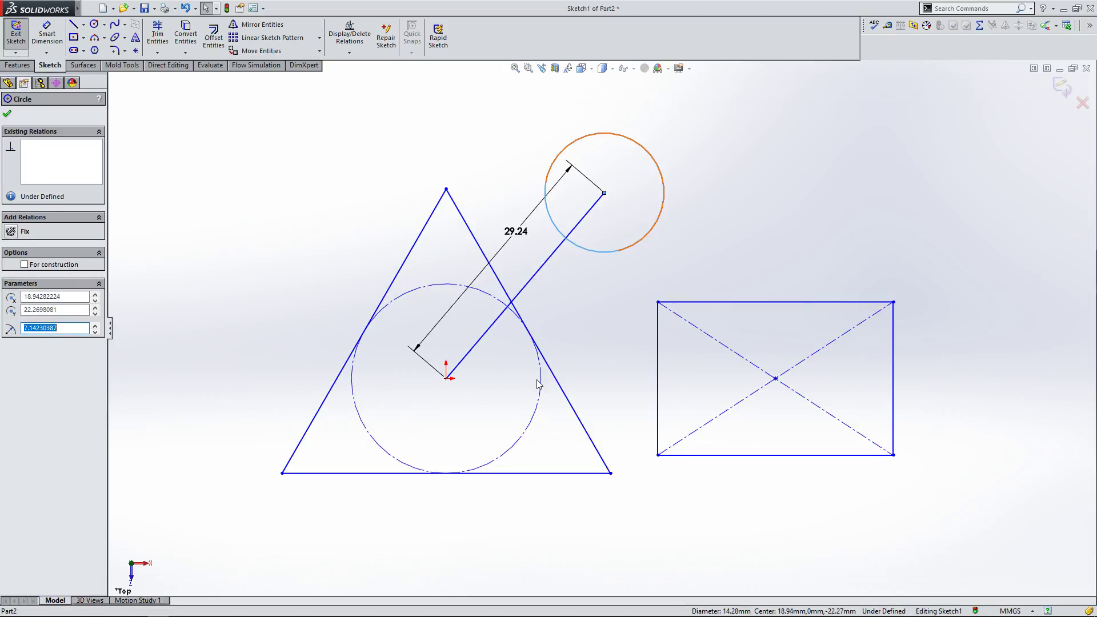
ctrl+click(547, 258)
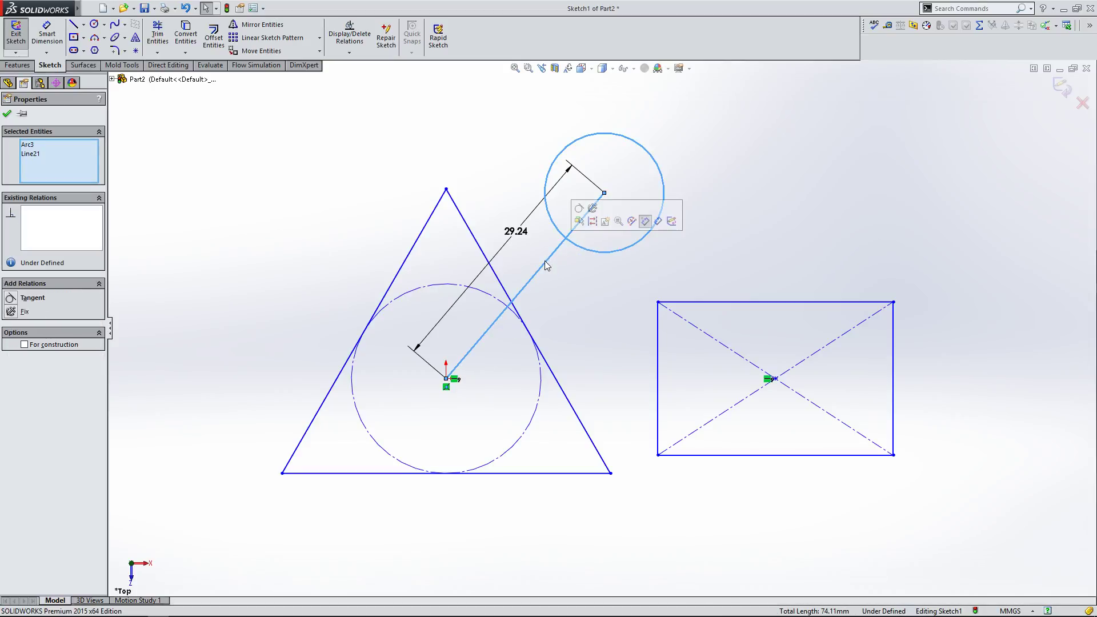
click(11, 298)
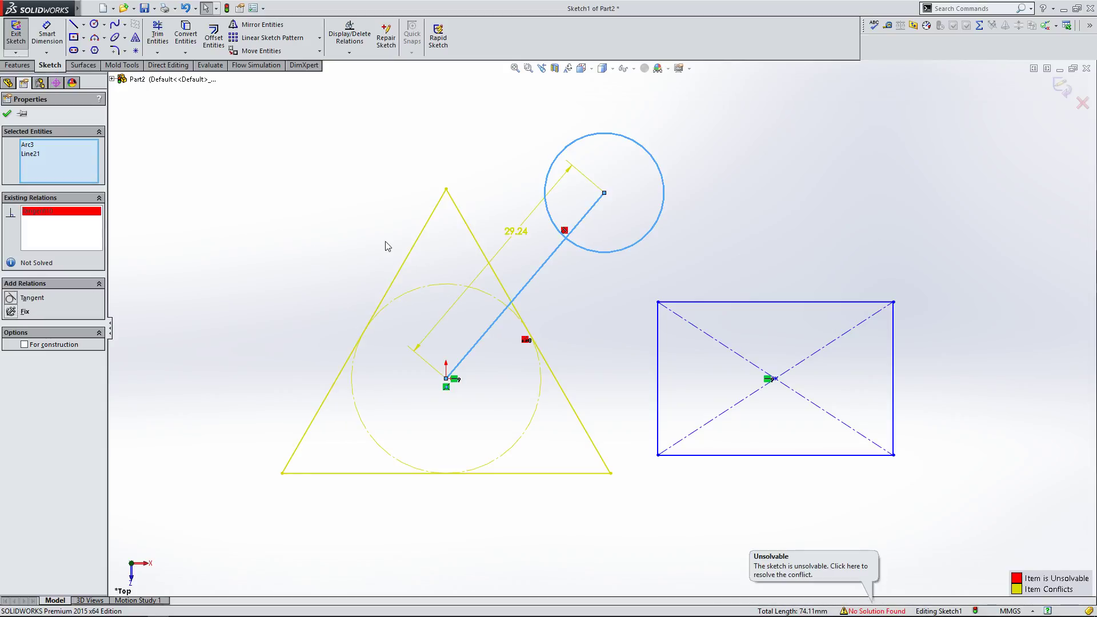
key(ctrl+z)
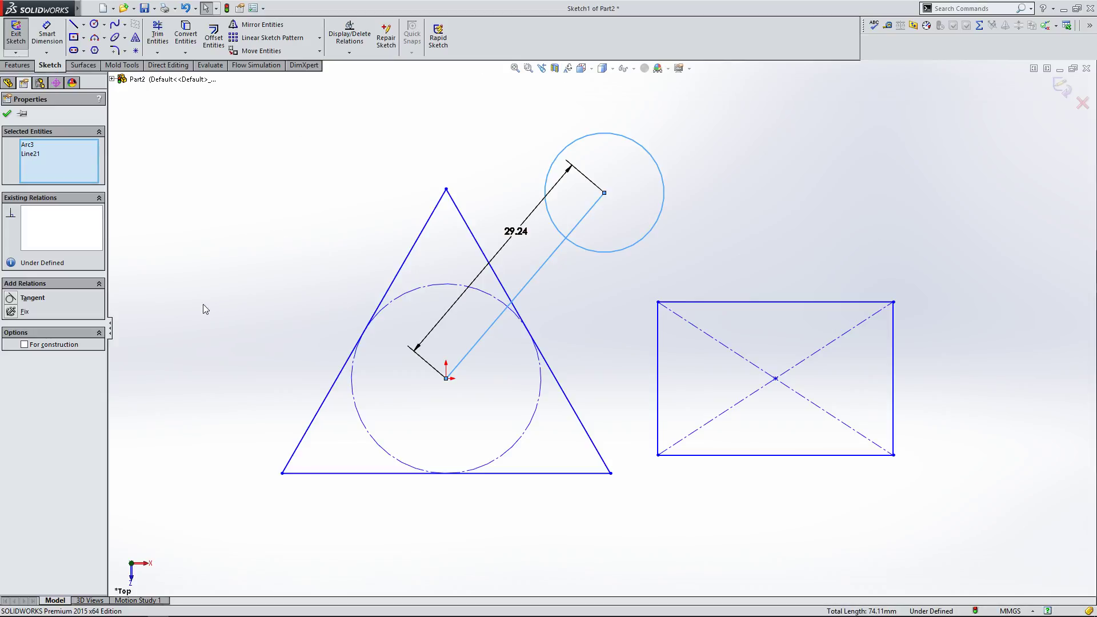
click(11, 298)
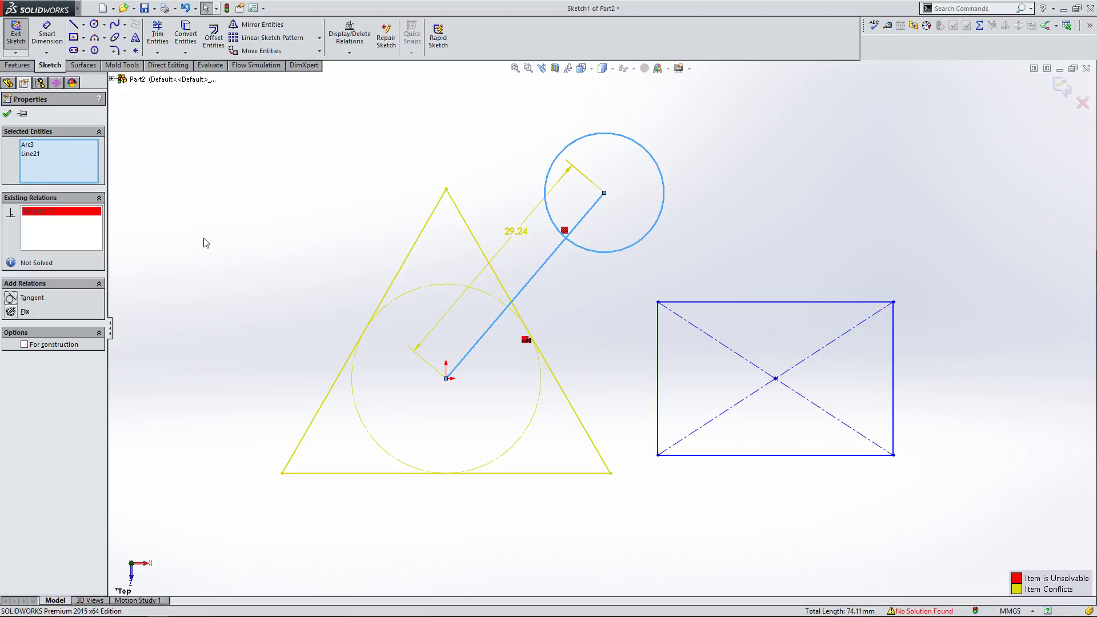
key(ctrl+z)
click(267, 258)
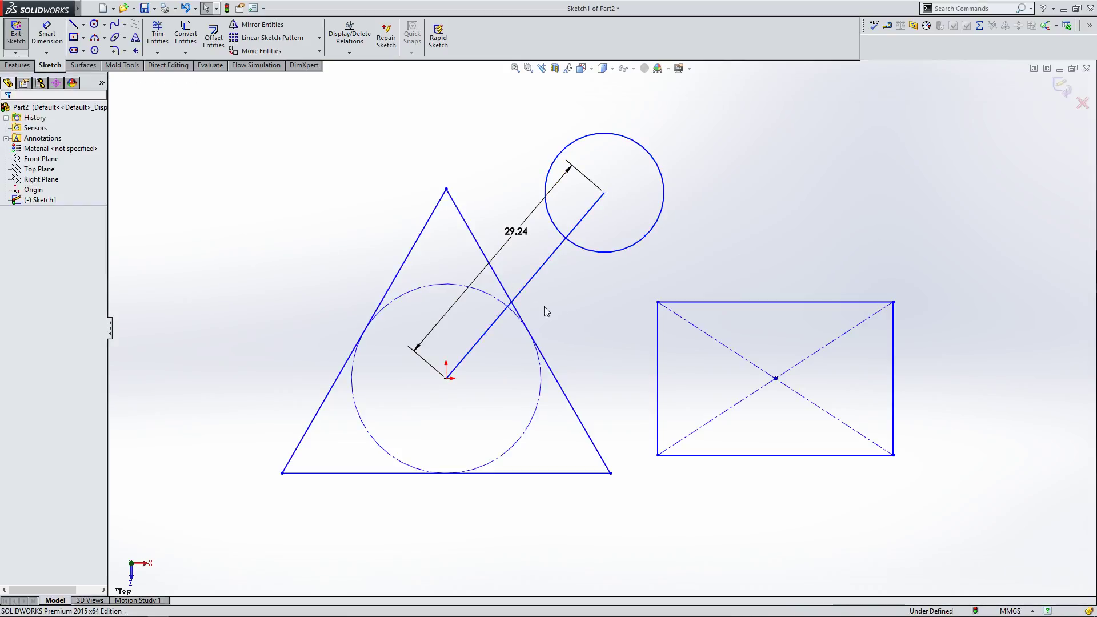
Step: Sketch a free line slanting up to the right in the upper-left area
click(74, 24)
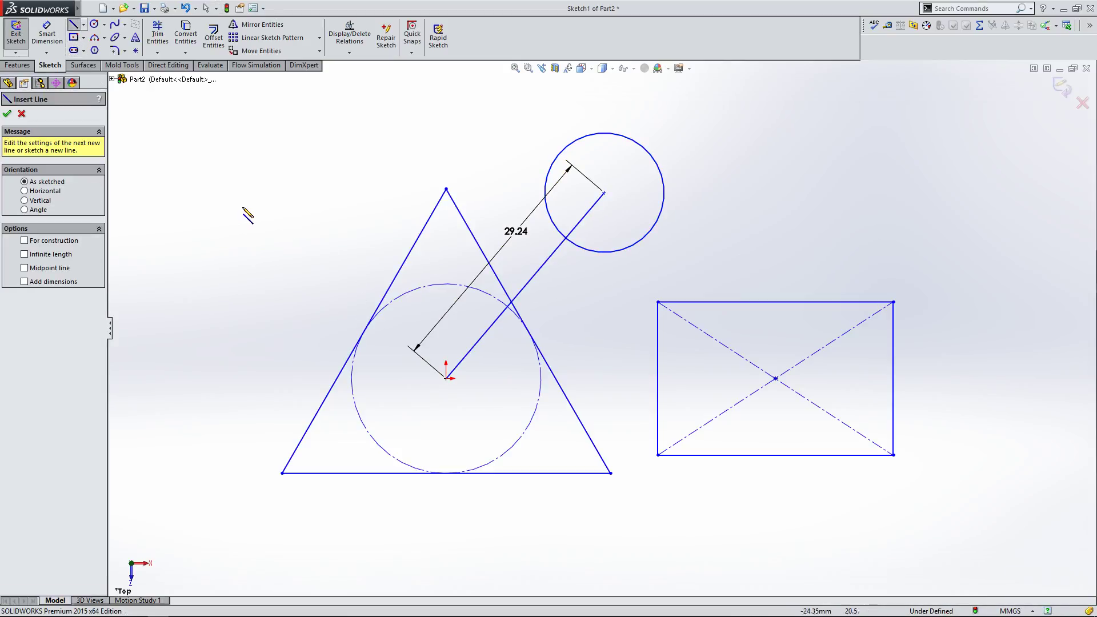
click(234, 205)
click(441, 117)
right_click(445, 123)
click(463, 123)
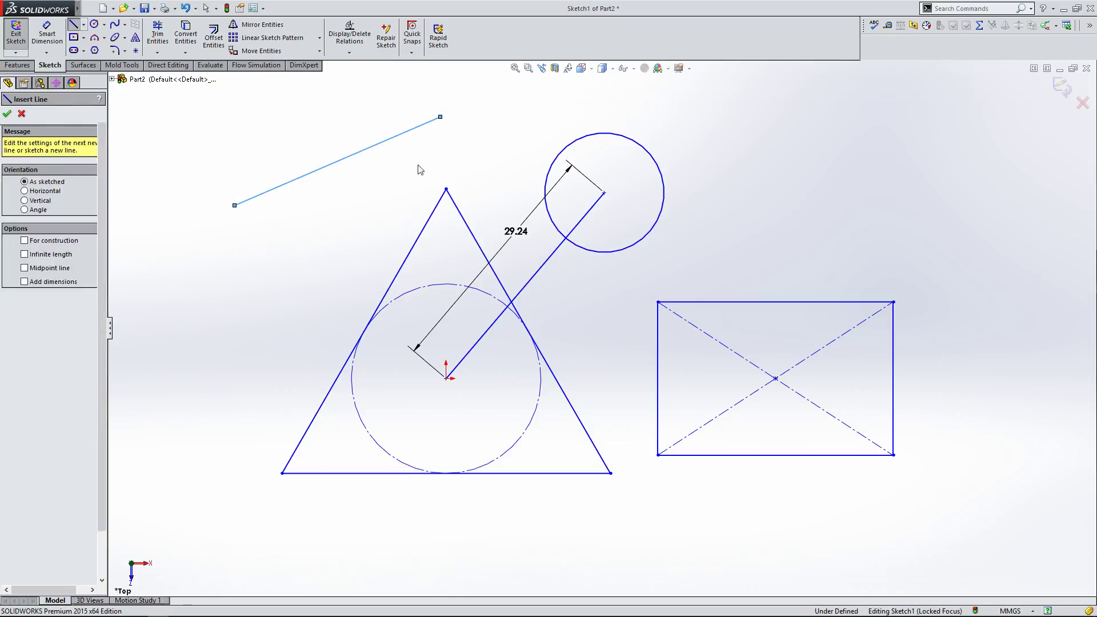
Step: Add an Equal relation between the new line and the dimensioned line
click(363, 154)
ctrl+click(483, 342)
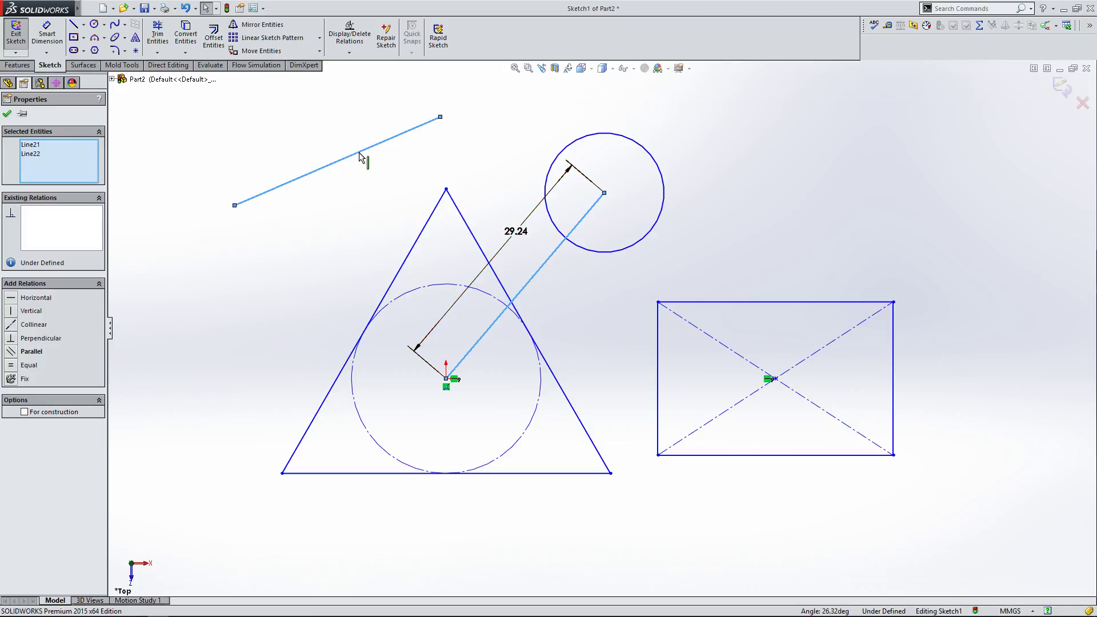
click(15, 369)
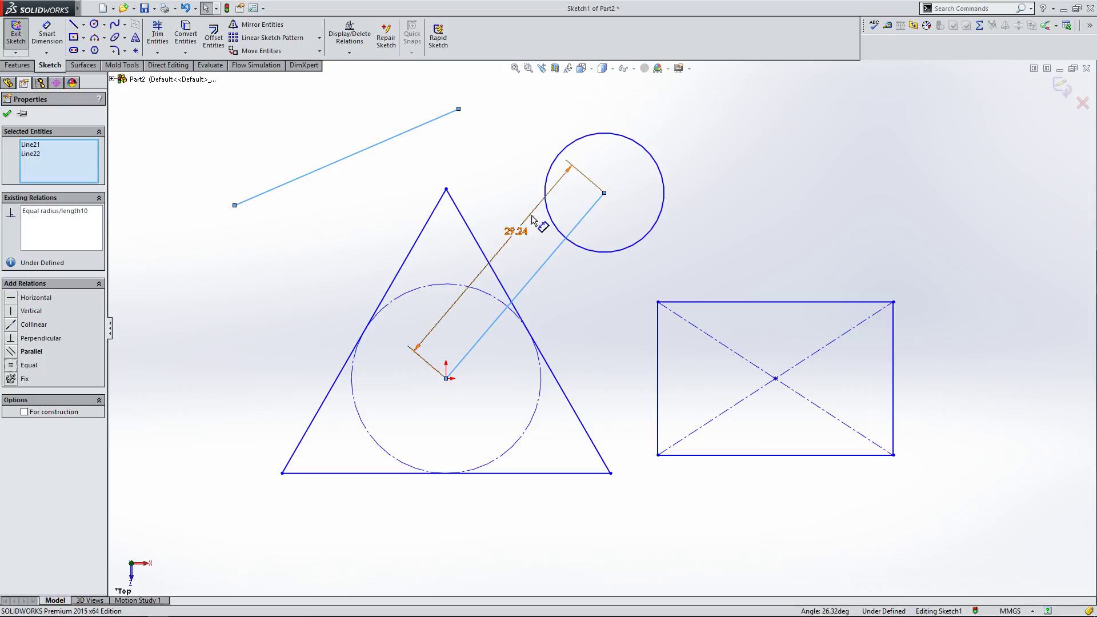
click(573, 326)
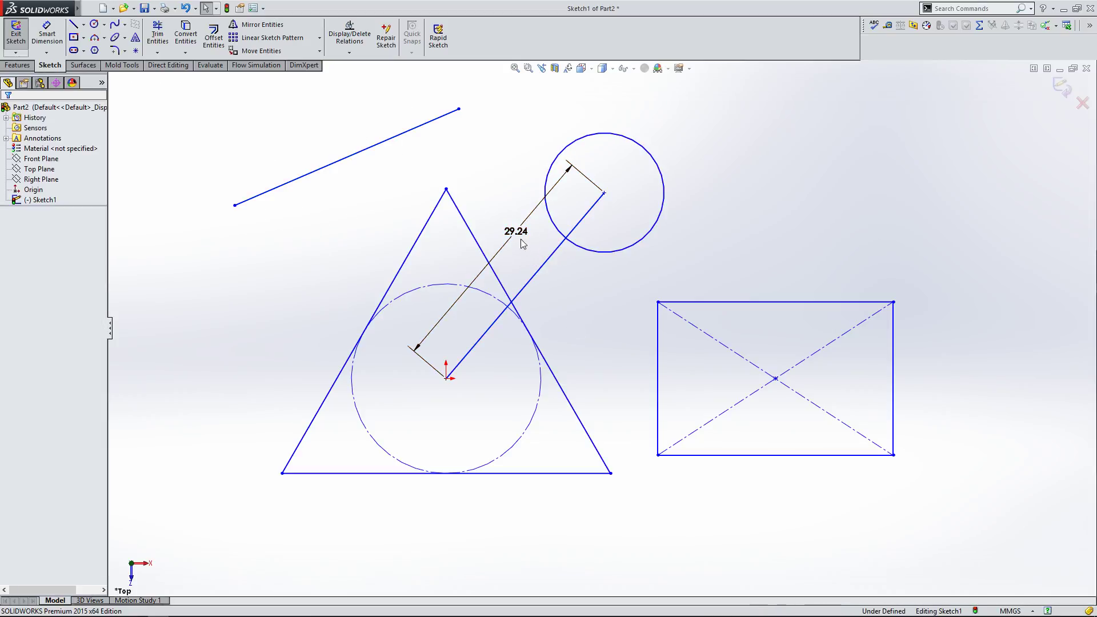
Step: Set the dimensioned line's length to 35 mm
double_click(519, 235)
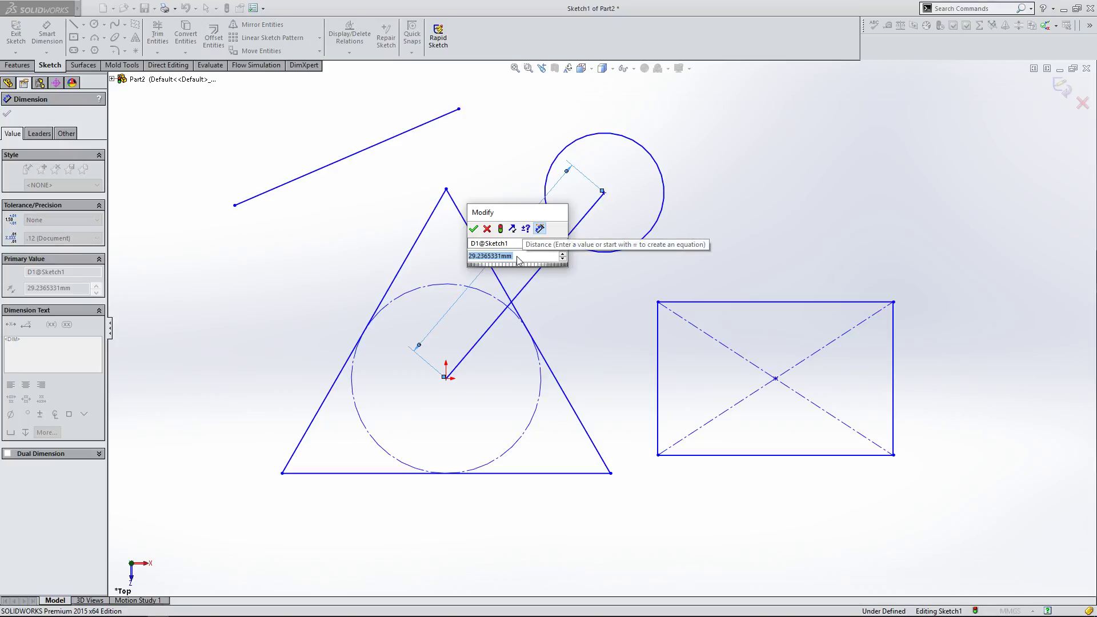
text(35)
key(Return)
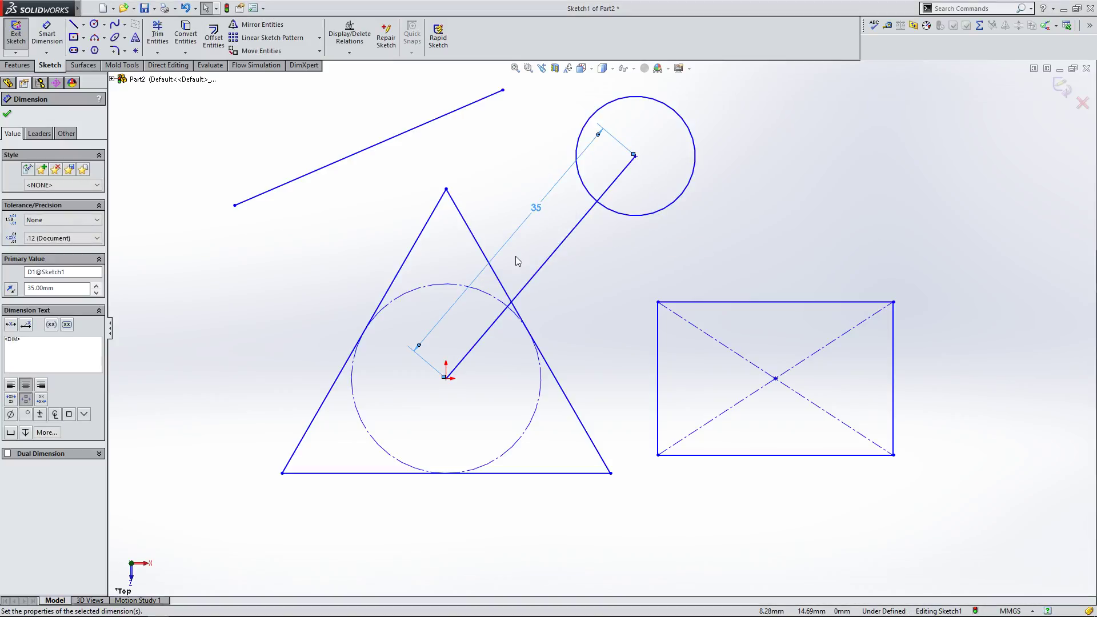
scroll(506, 192, up, 1)
scroll(518, 111, down, 1)
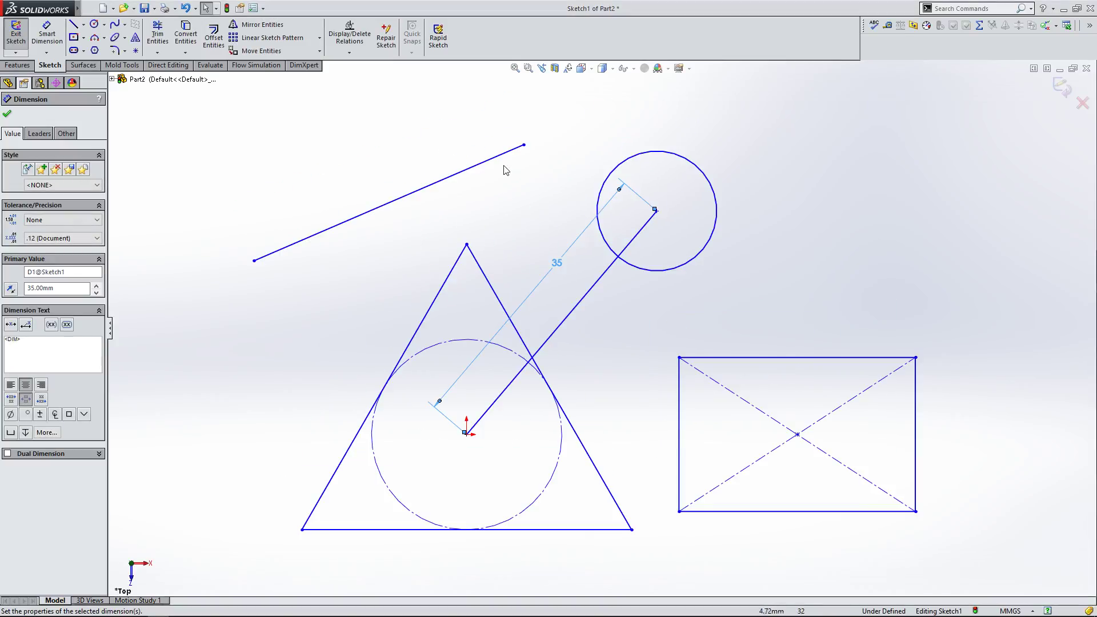
click(497, 158)
click(615, 261)
click(608, 315)
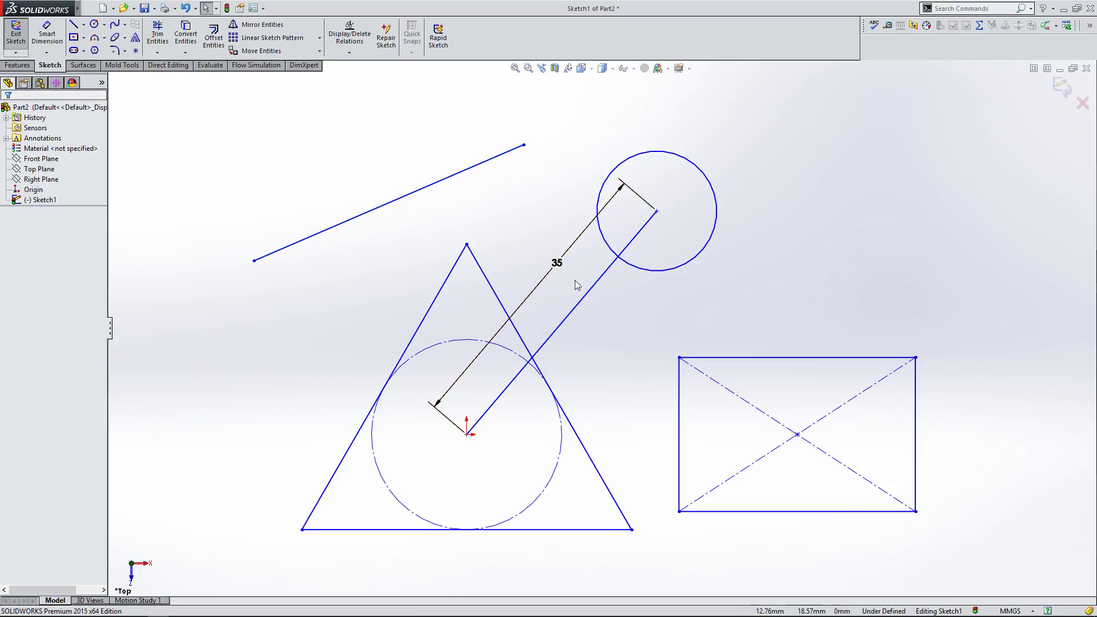
Step: Inspect the upper line's existing relations
click(459, 173)
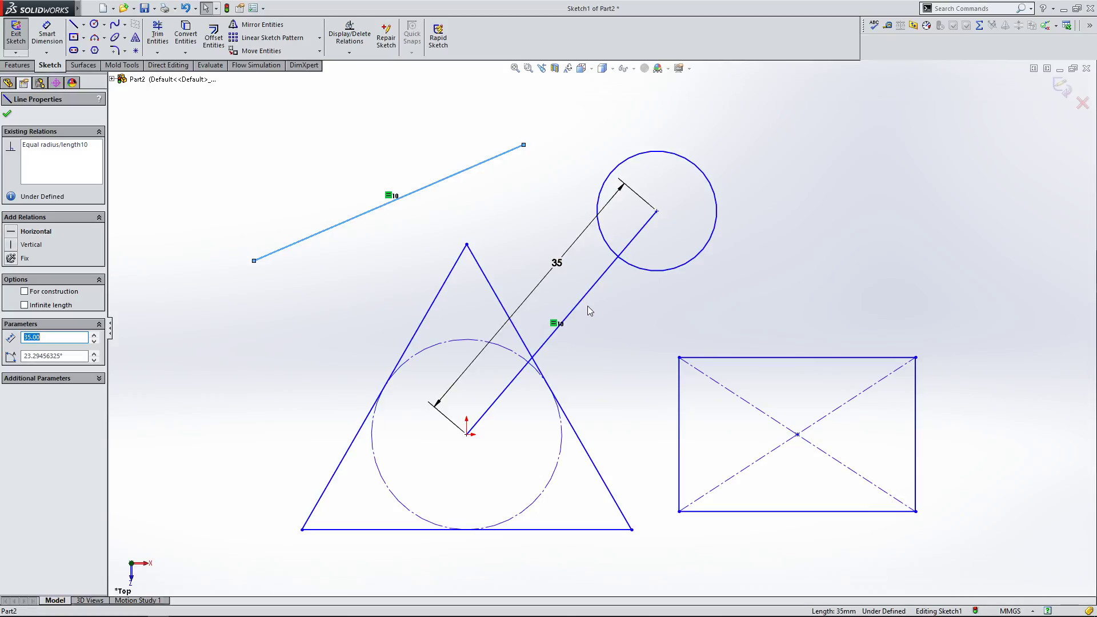
click(259, 296)
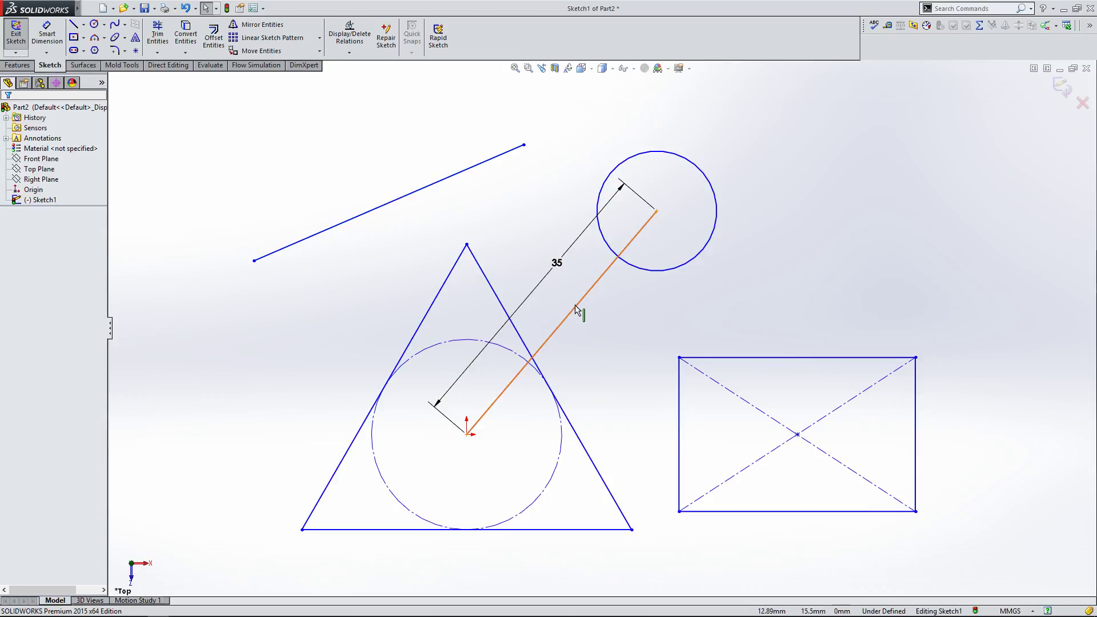
Step: Dimension the angle between the upper line and the dimensioned diagonal line as 30°
click(577, 309)
click(595, 341)
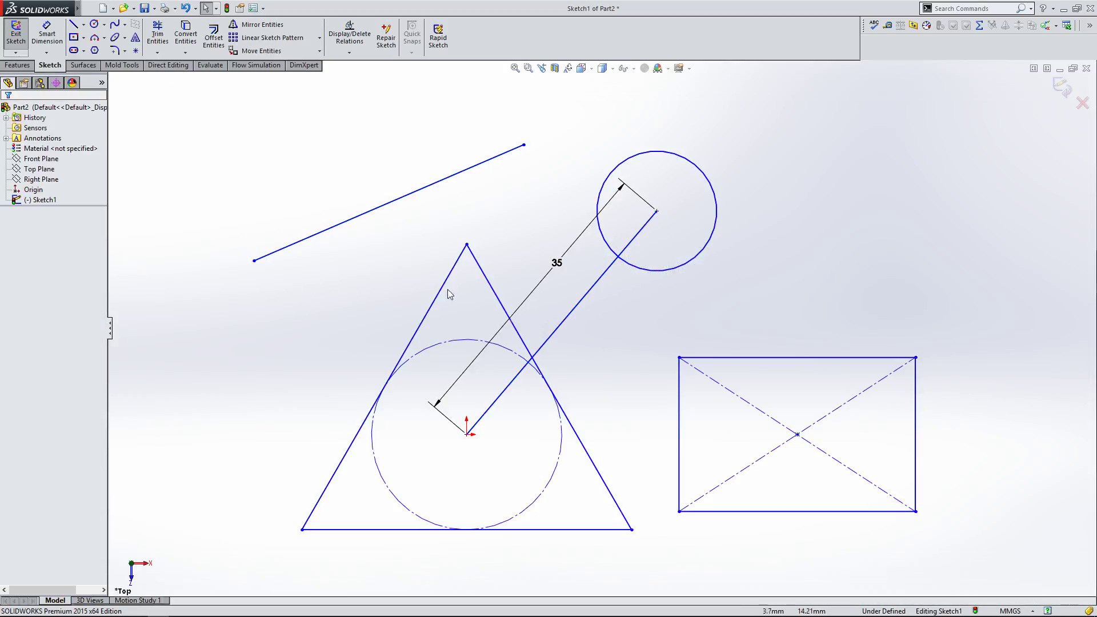
click(42, 38)
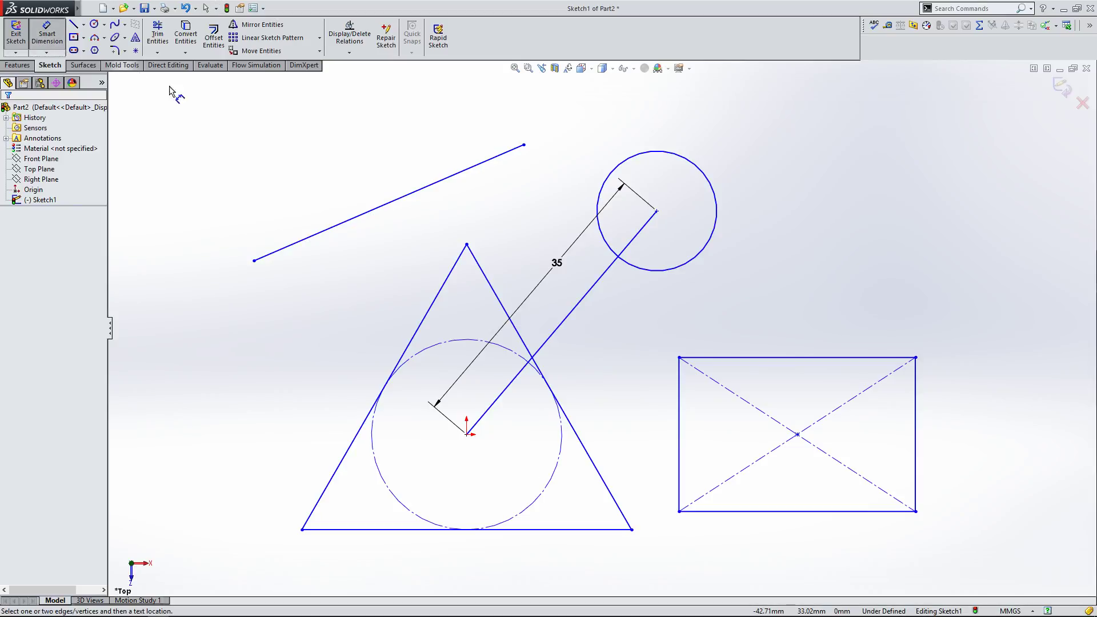
click(574, 313)
click(448, 177)
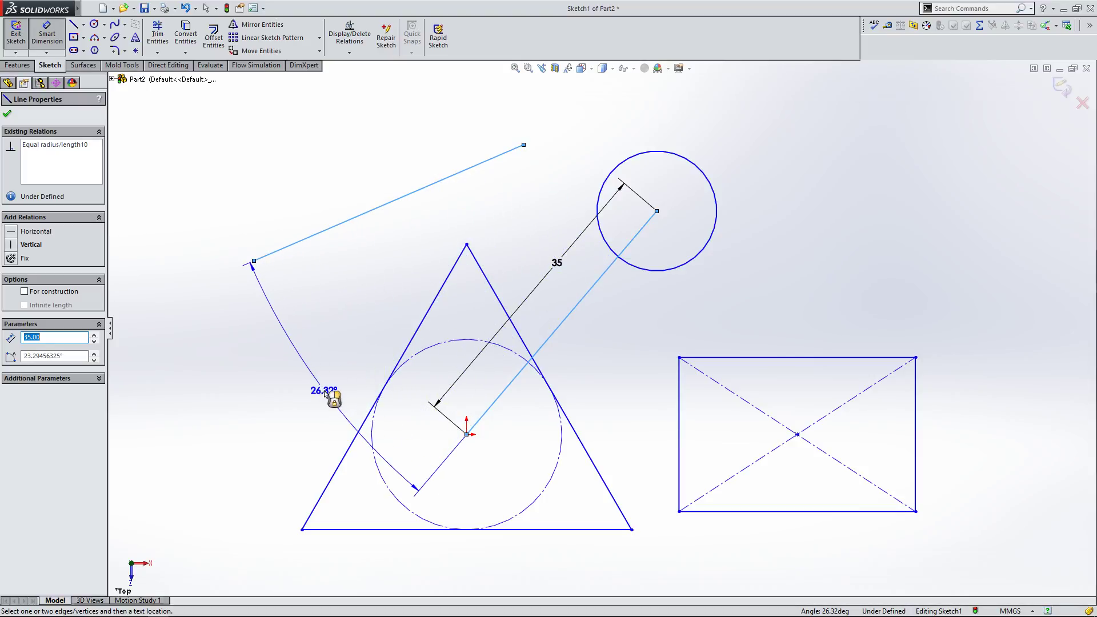
click(329, 393)
text(45)
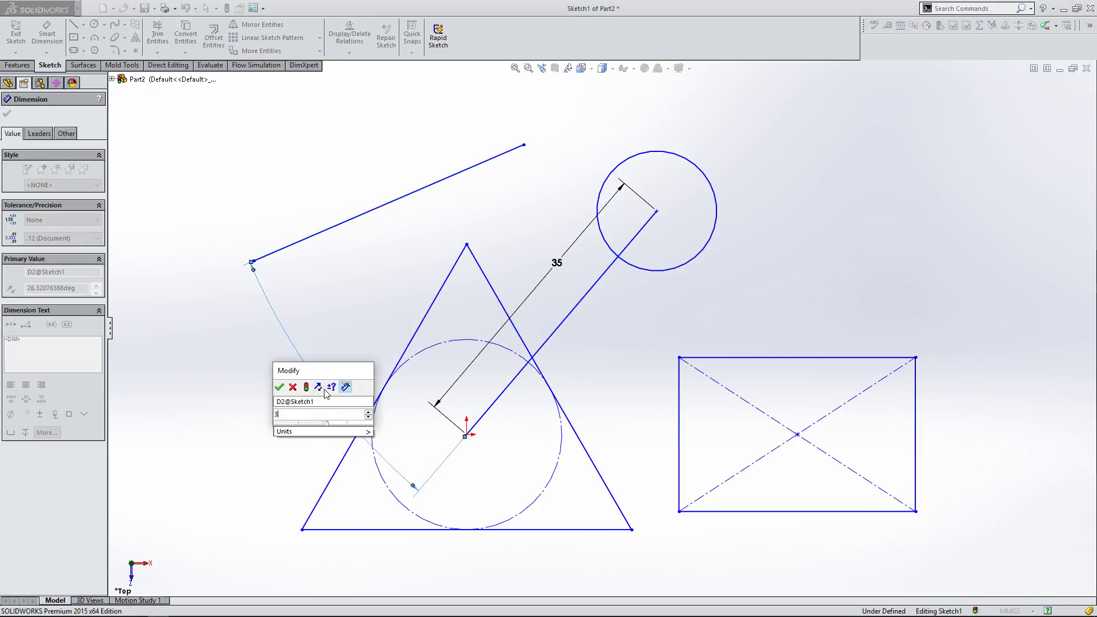
key(Return)
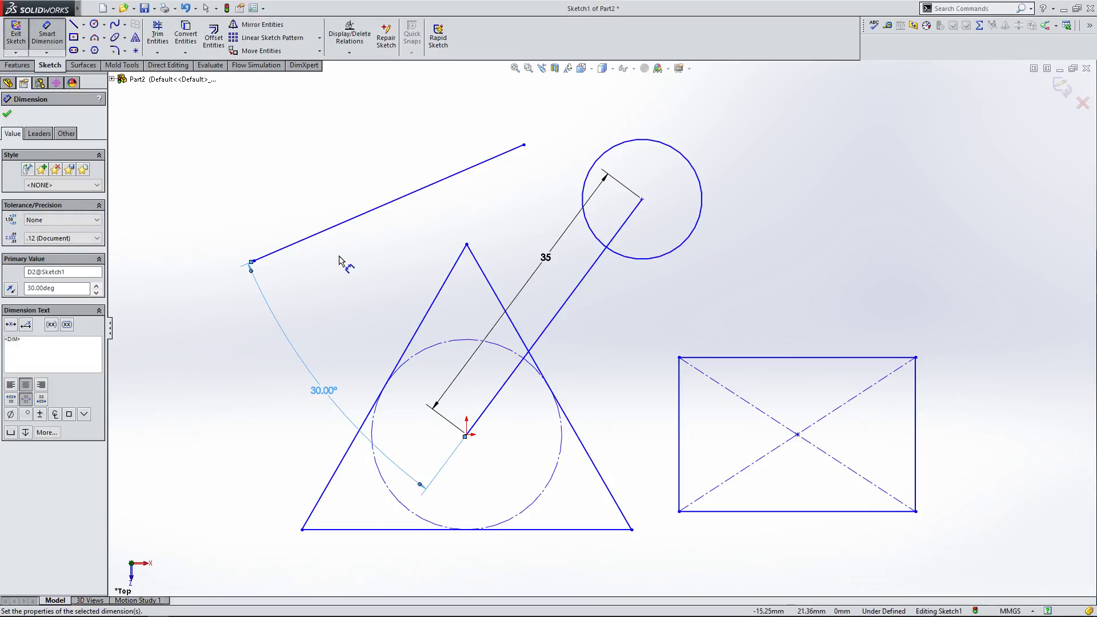
right_click(337, 260)
click(326, 258)
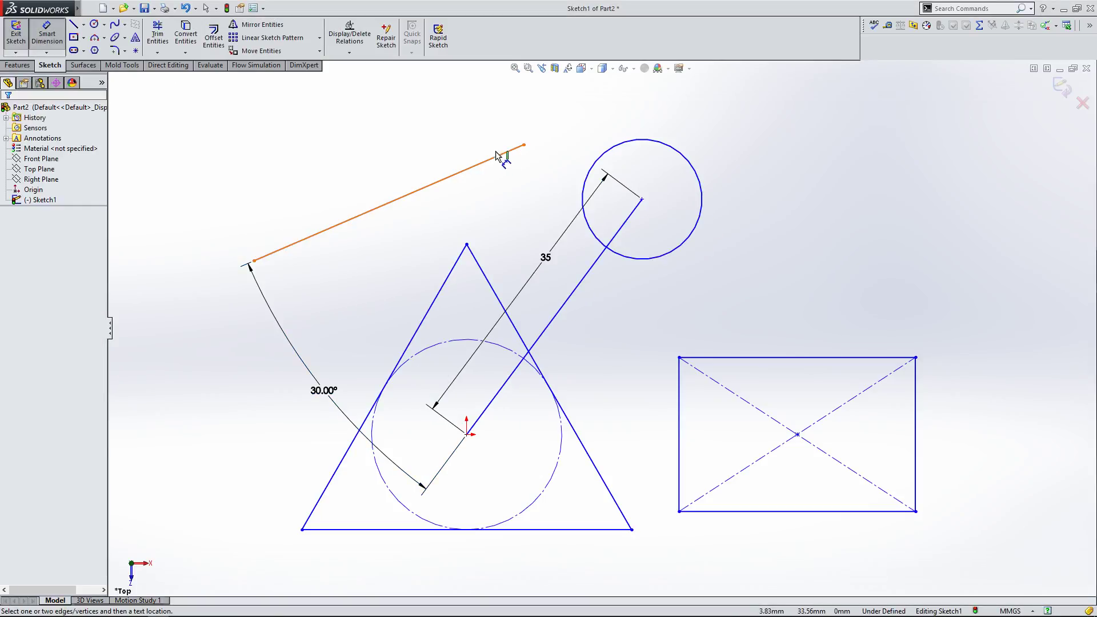
right_click(213, 136)
key(Escape)
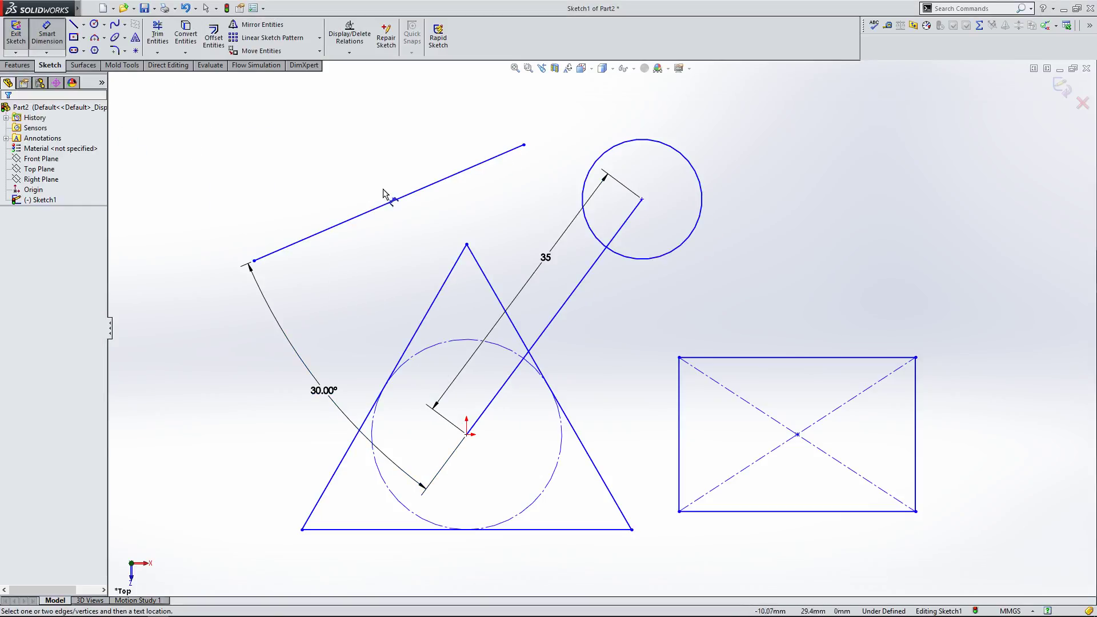
key(Escape)
Step: Drag the upper line's free endpoint slightly to test how it moves
mouse_move(524, 145)
mouse_down()
mouse_move(634, 133)
mouse_move(522, 139)
mouse_up()
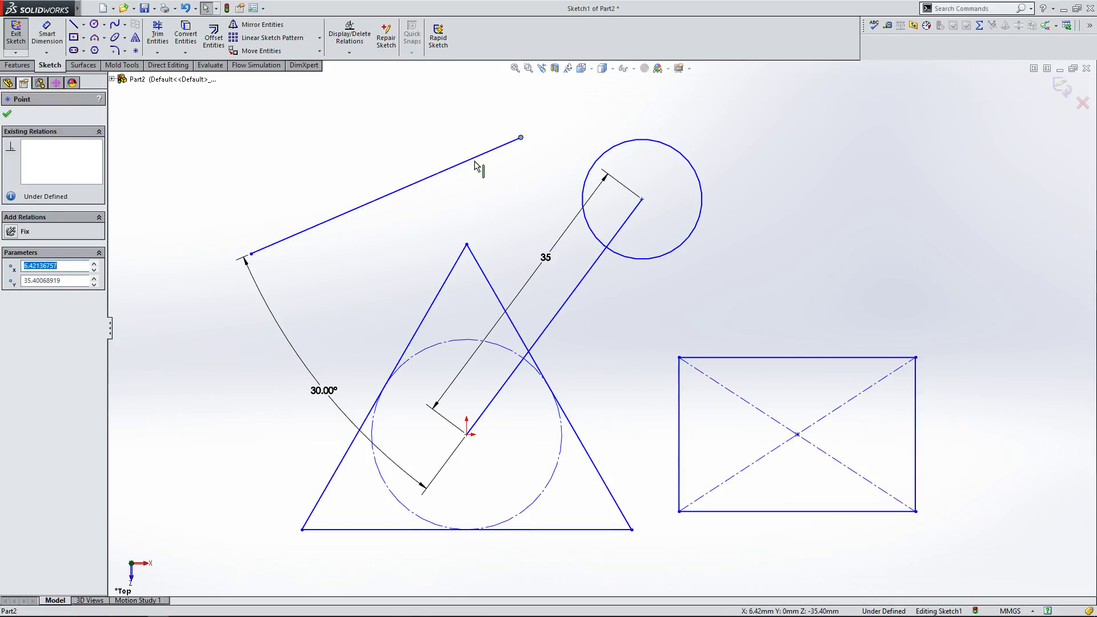
click(480, 169)
click(489, 197)
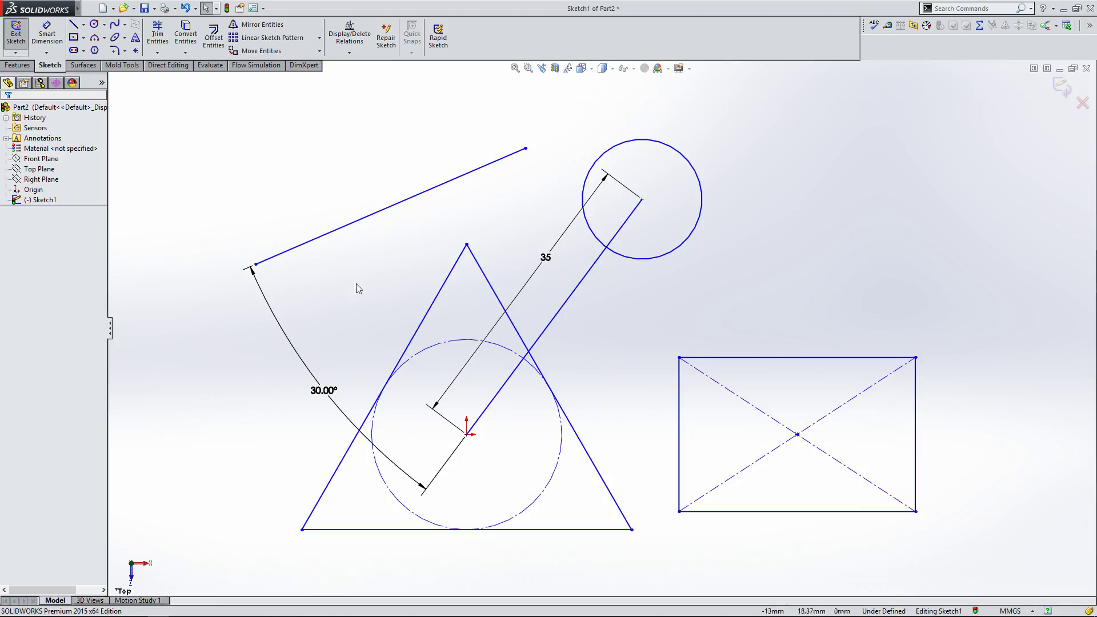
Step: Select all sketch entities and dimensions and delete them
click(325, 404)
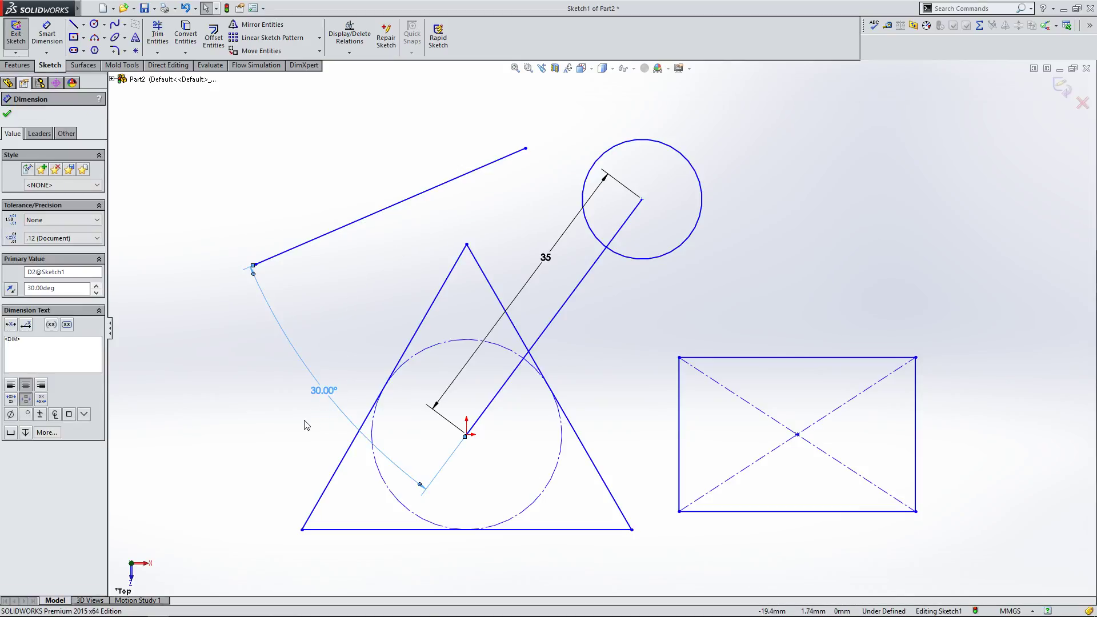
click(304, 421)
mouse_move(206, 86)
mouse_down()
mouse_move(953, 531)
mouse_move(970, 566)
mouse_up()
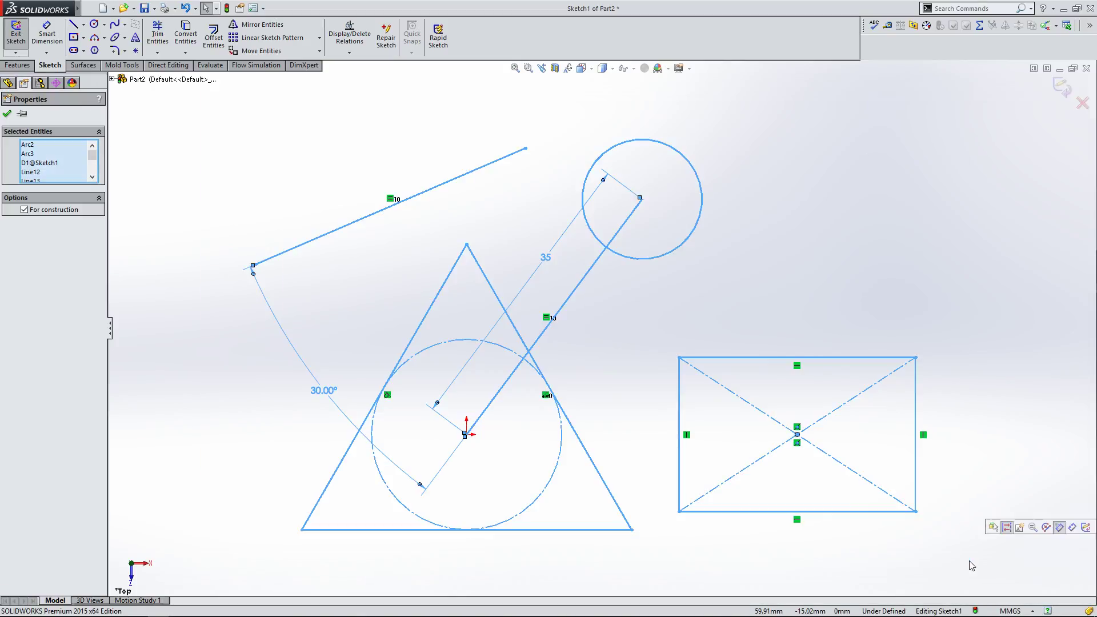
key(Delete)
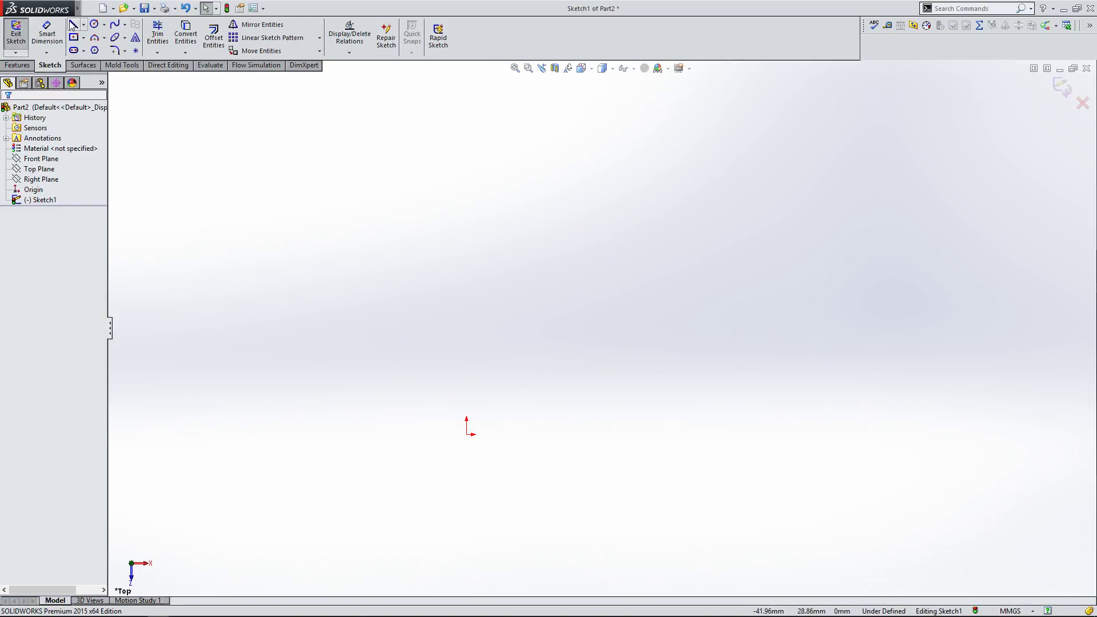
Step: Sketch a vertical line about 21 mm up from the origin and a slanted line about 37 mm from its top
key(l)
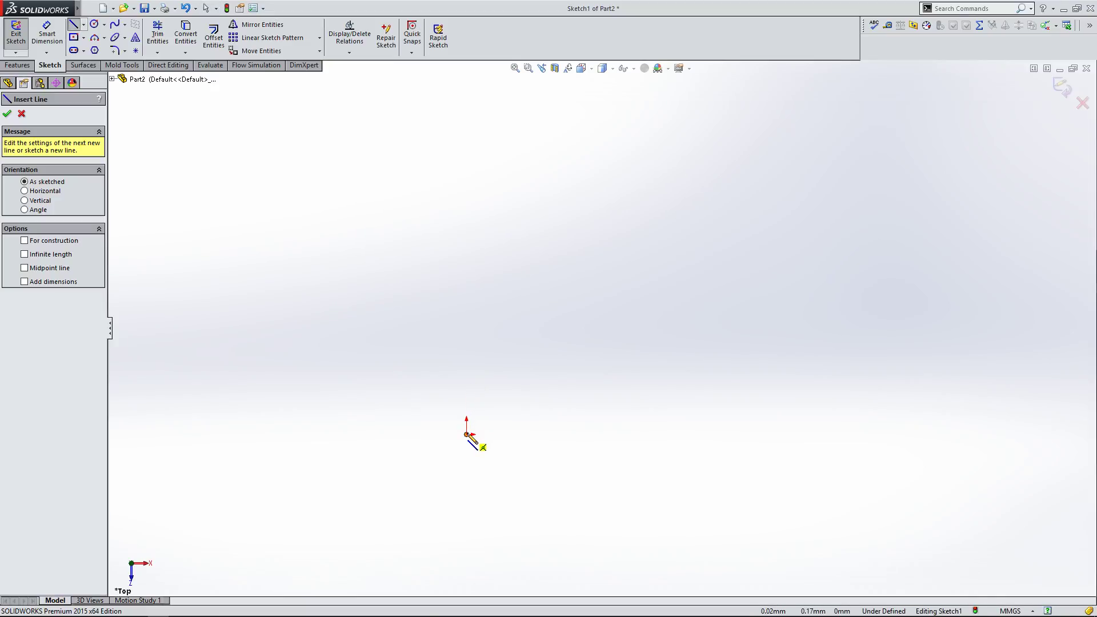
click(467, 434)
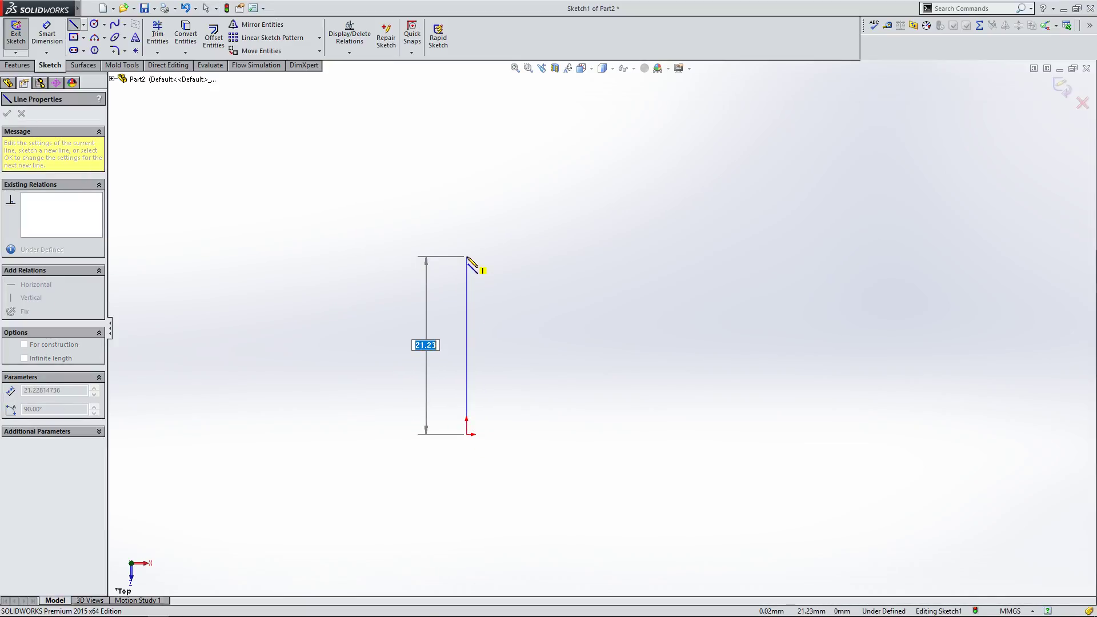
click(467, 257)
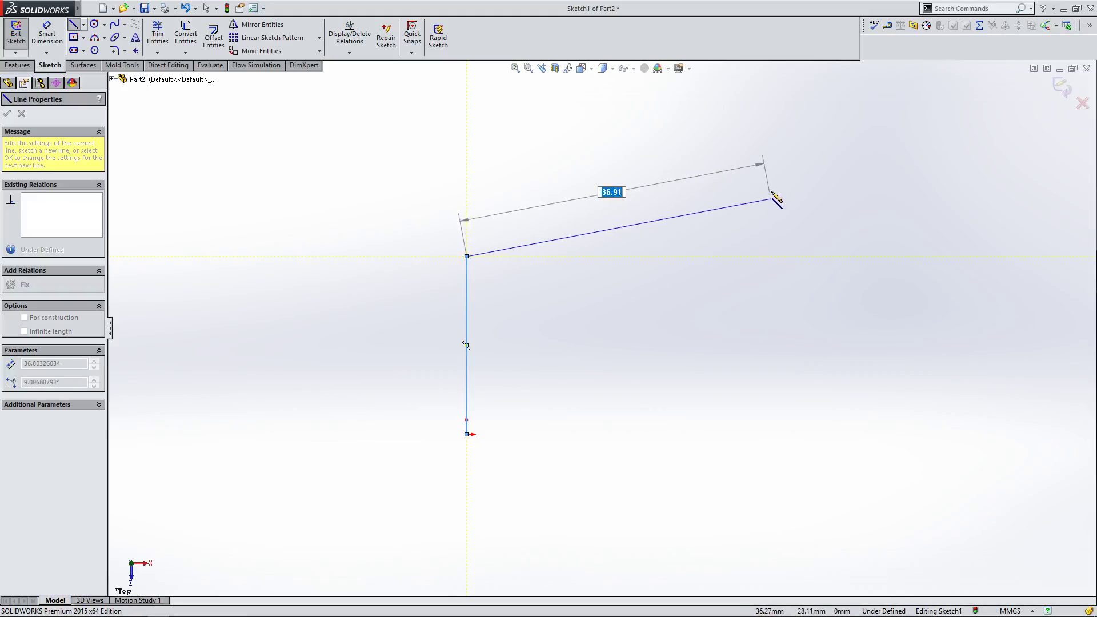
click(773, 171)
key(Escape)
click(644, 324)
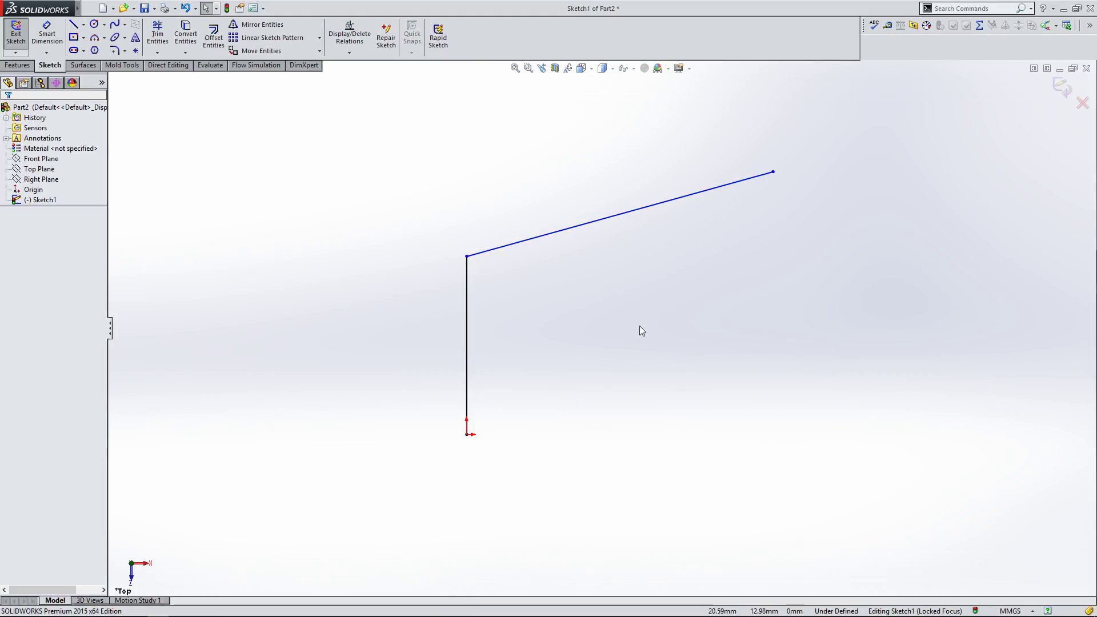
Step: Dimension the angle between the vertical and slanted lines as 90°
click(466, 325)
ctrl+click(506, 251)
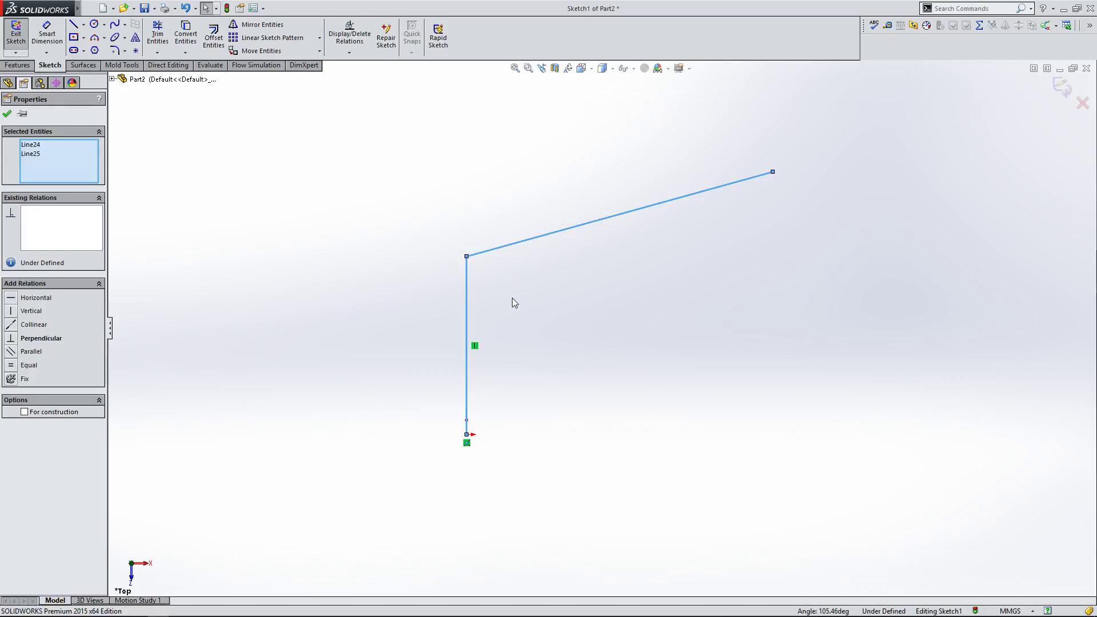
click(512, 298)
key(d)
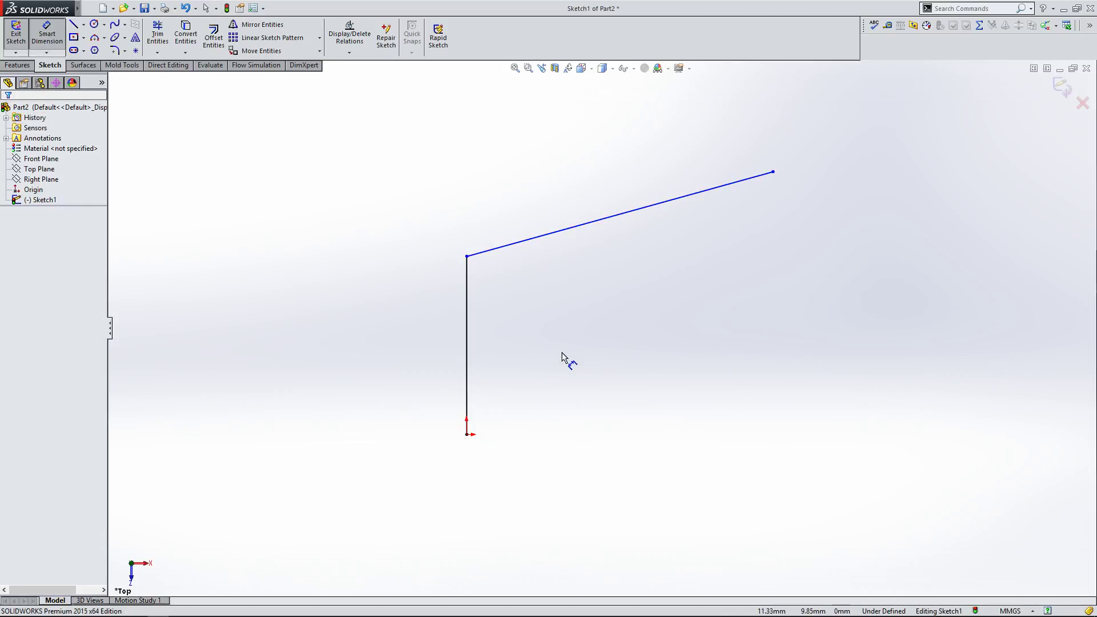
click(467, 323)
click(516, 247)
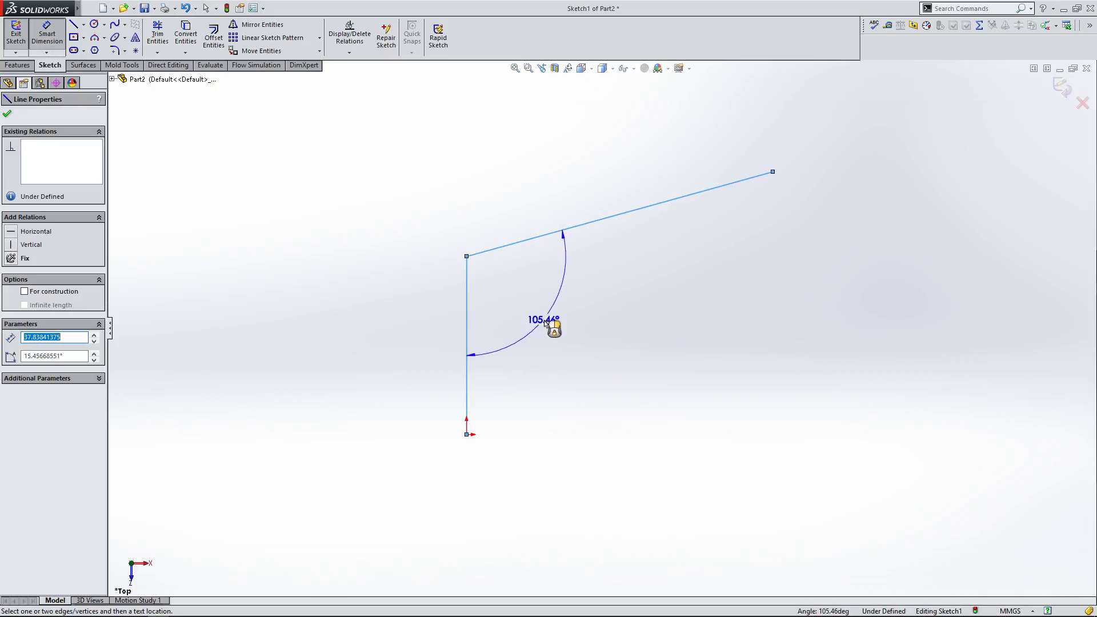
click(554, 324)
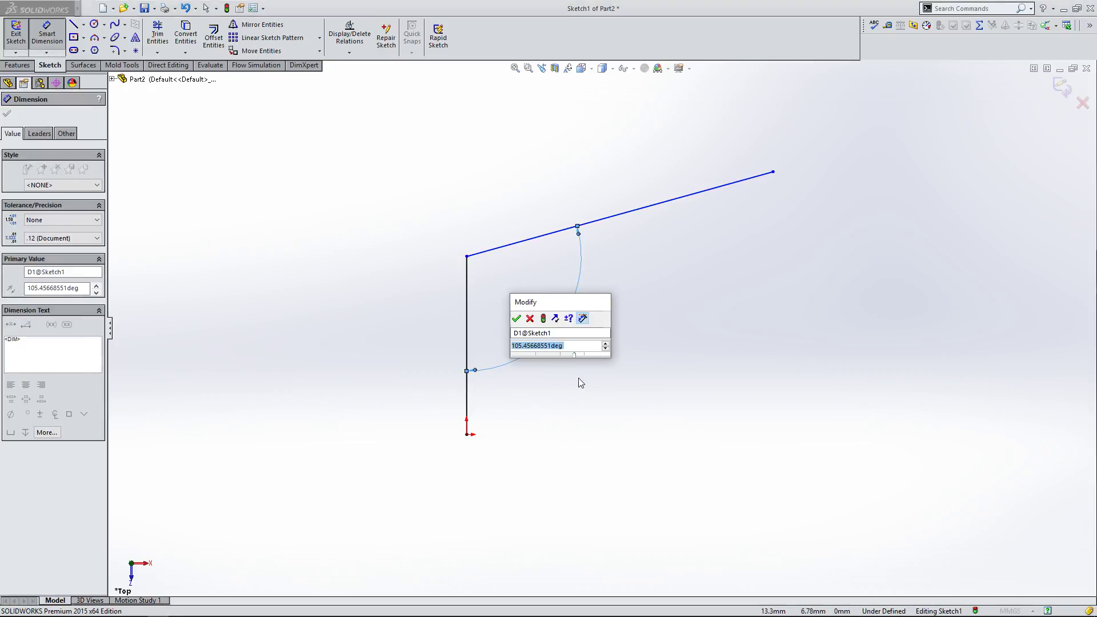
text(90)
click(516, 318)
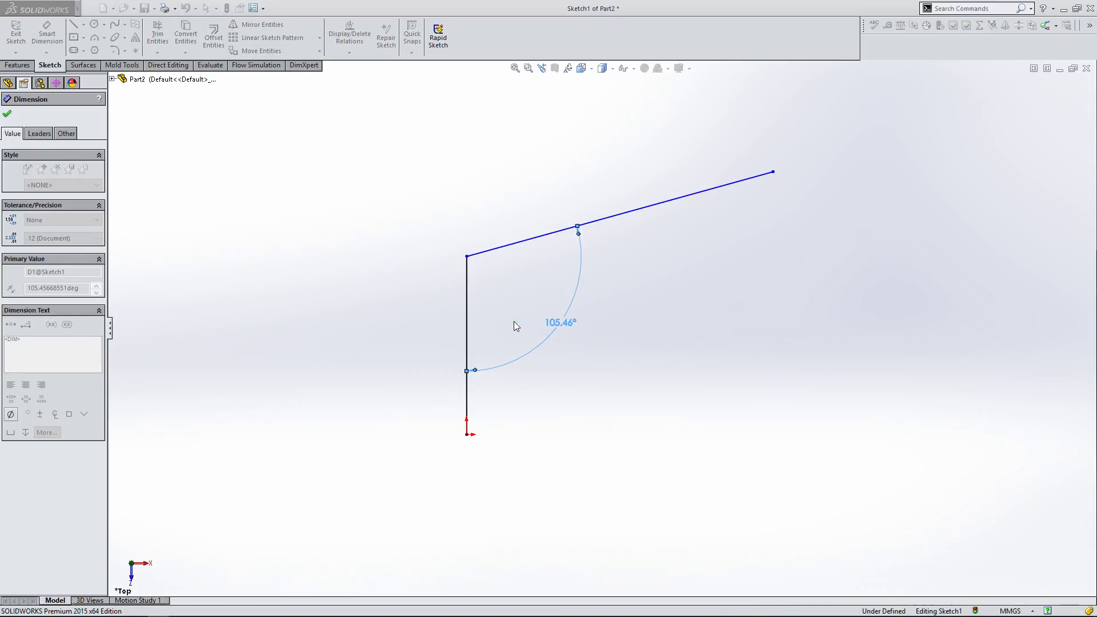
key(Escape)
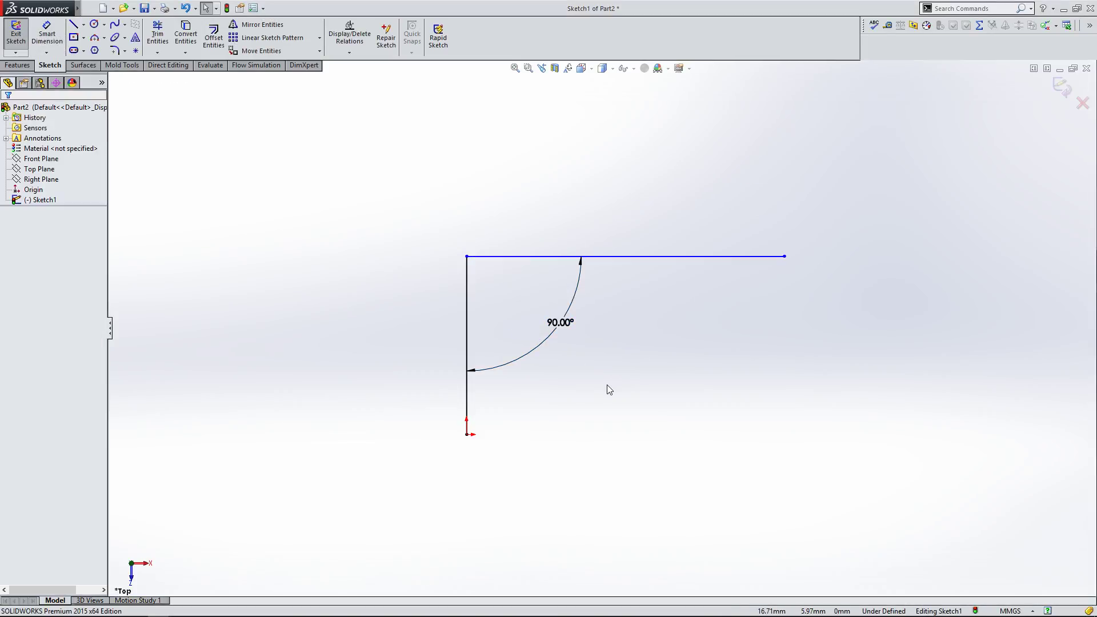
Step: Delete the 90° angle dimension
click(561, 330)
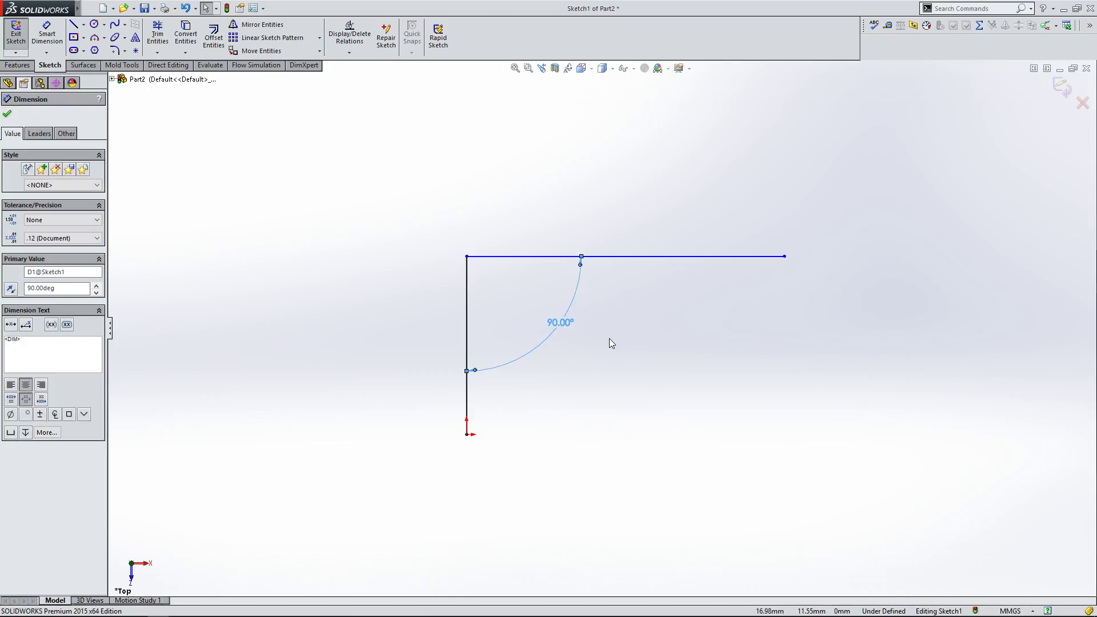
click(610, 342)
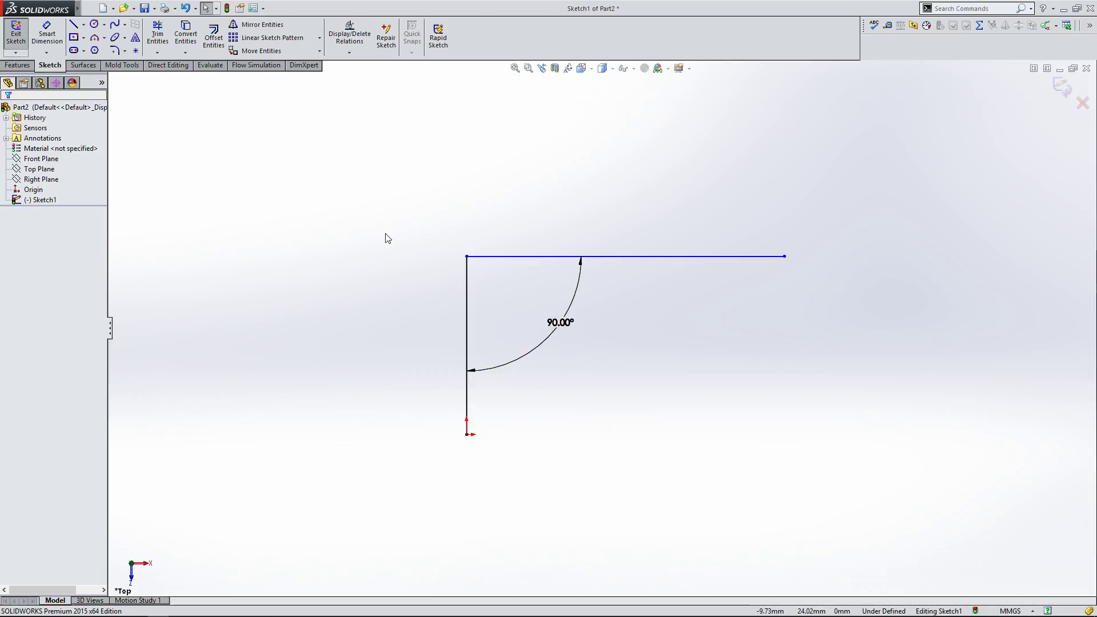
click(581, 325)
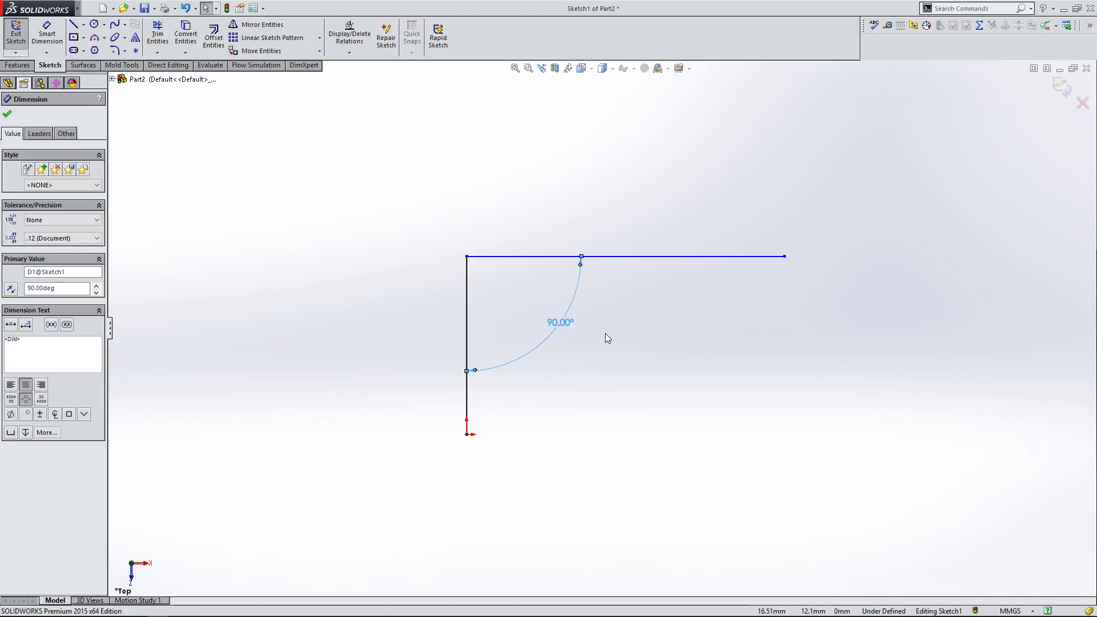
click(606, 333)
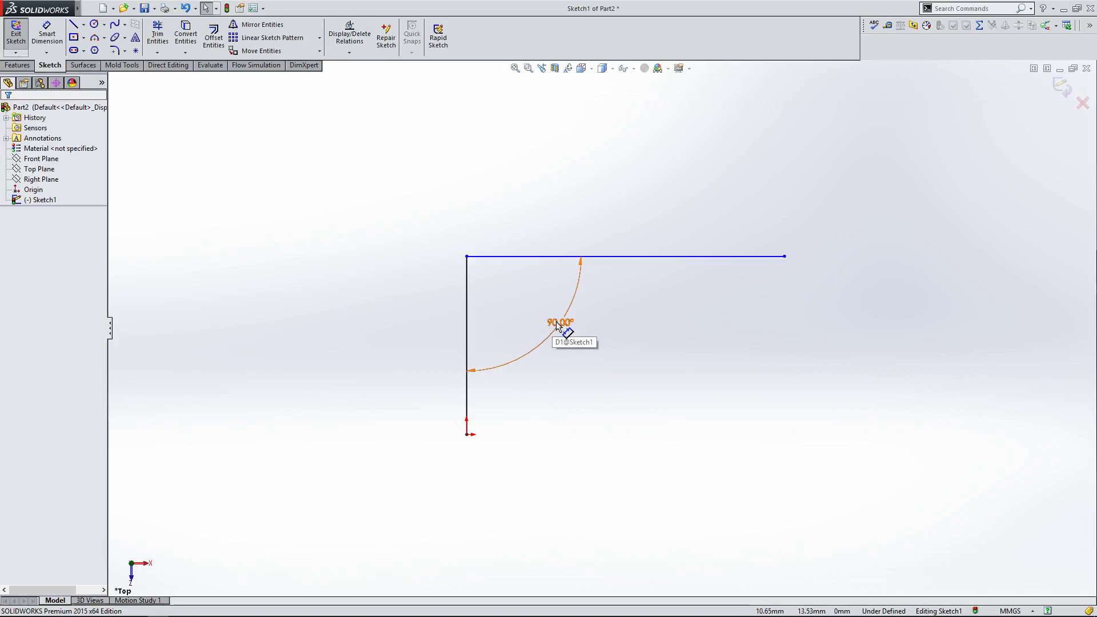
click(559, 325)
key(Delete)
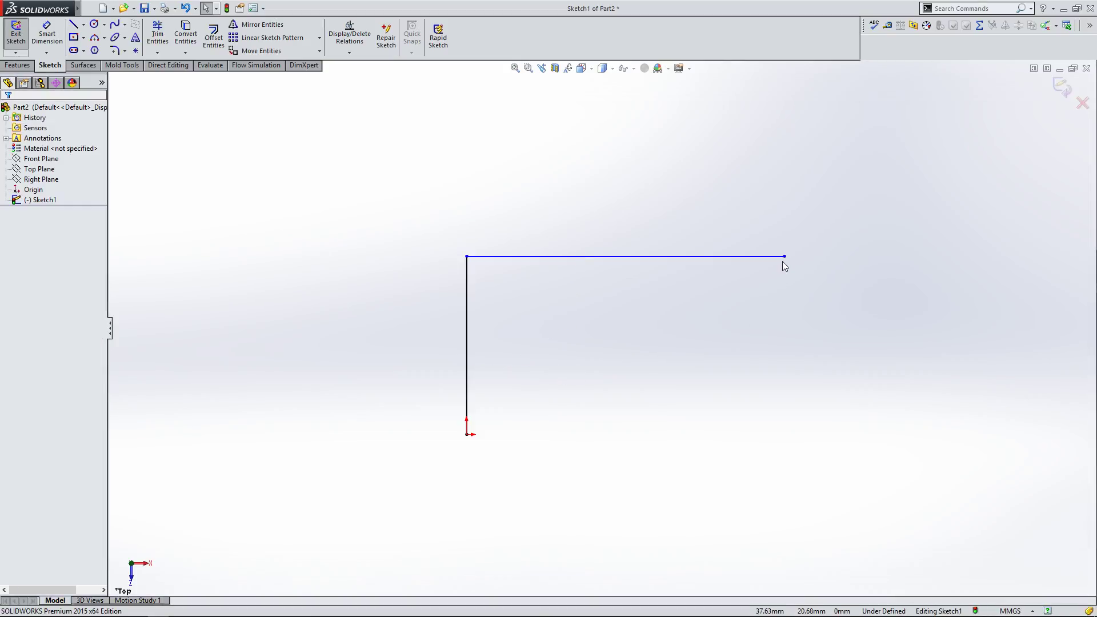
Step: Add a Perpendicular relation between the vertical and upper lines, and shorten the upper line by dragging its end
drag(784, 256, 774, 171)
click(503, 308)
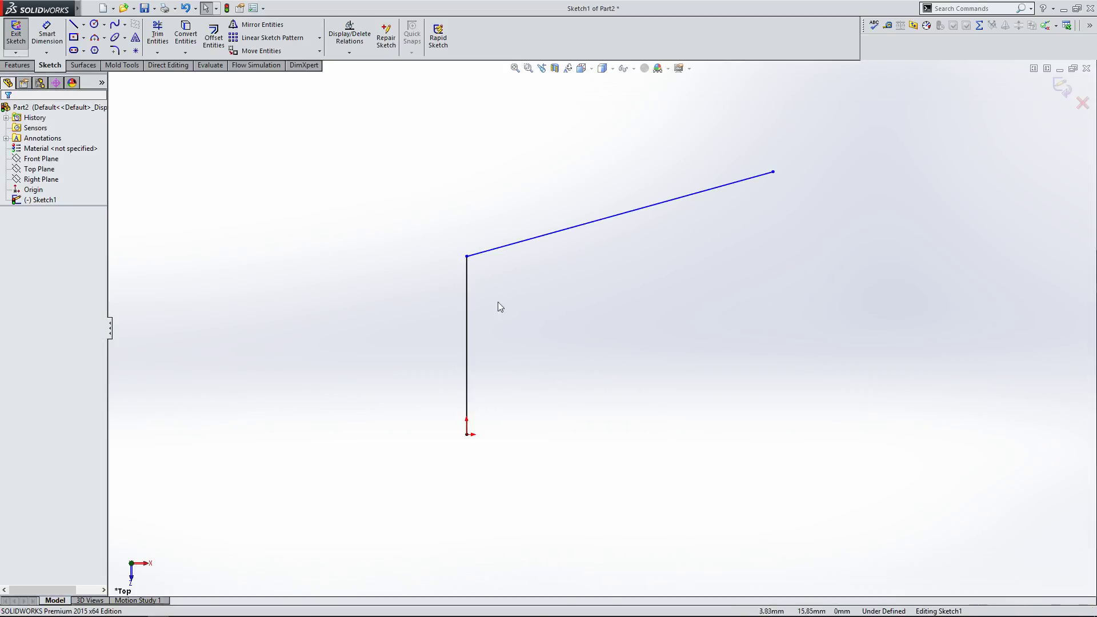
click(467, 297)
ctrl+click(497, 248)
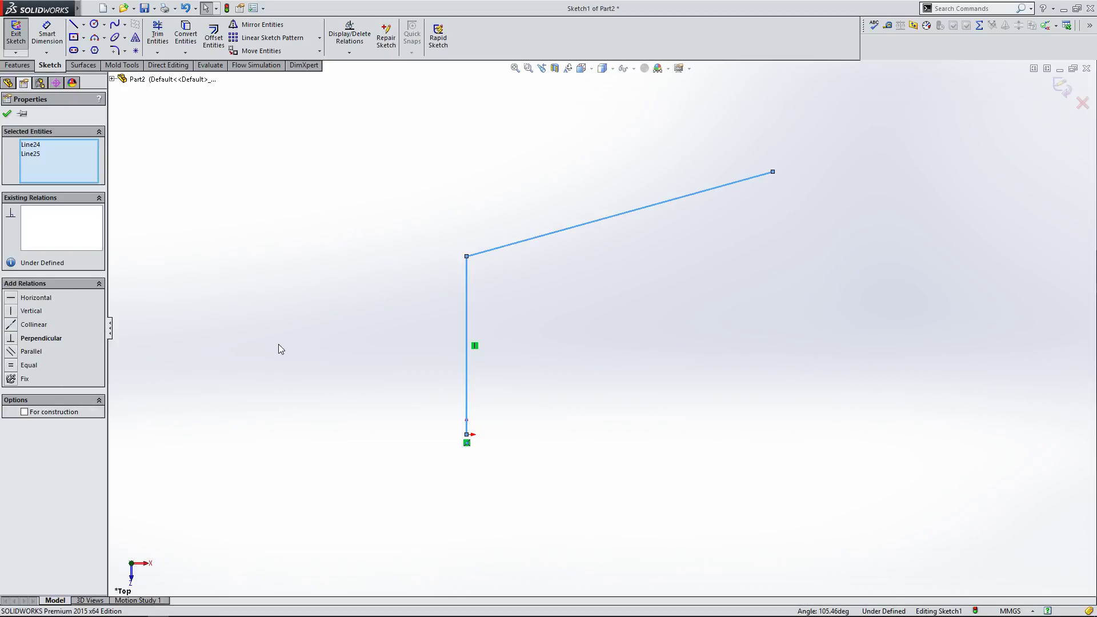
click(53, 338)
click(345, 301)
drag(785, 256, 715, 267)
click(671, 332)
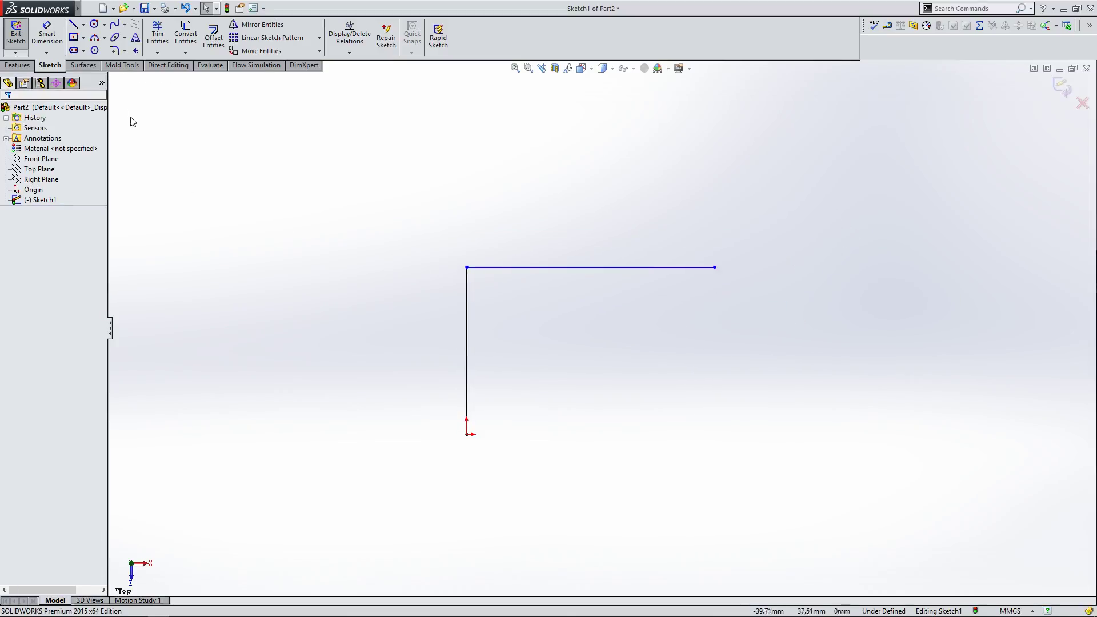
Step: Add a driven angle dimension between the two lines and try to edit its value
click(47, 35)
click(467, 303)
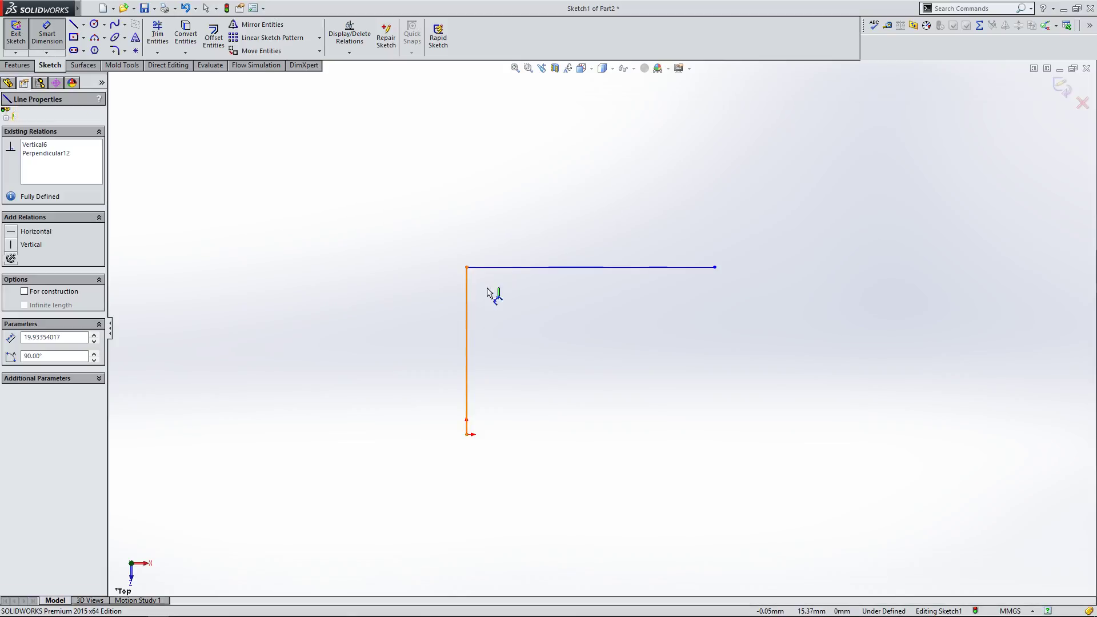
click(511, 266)
click(531, 342)
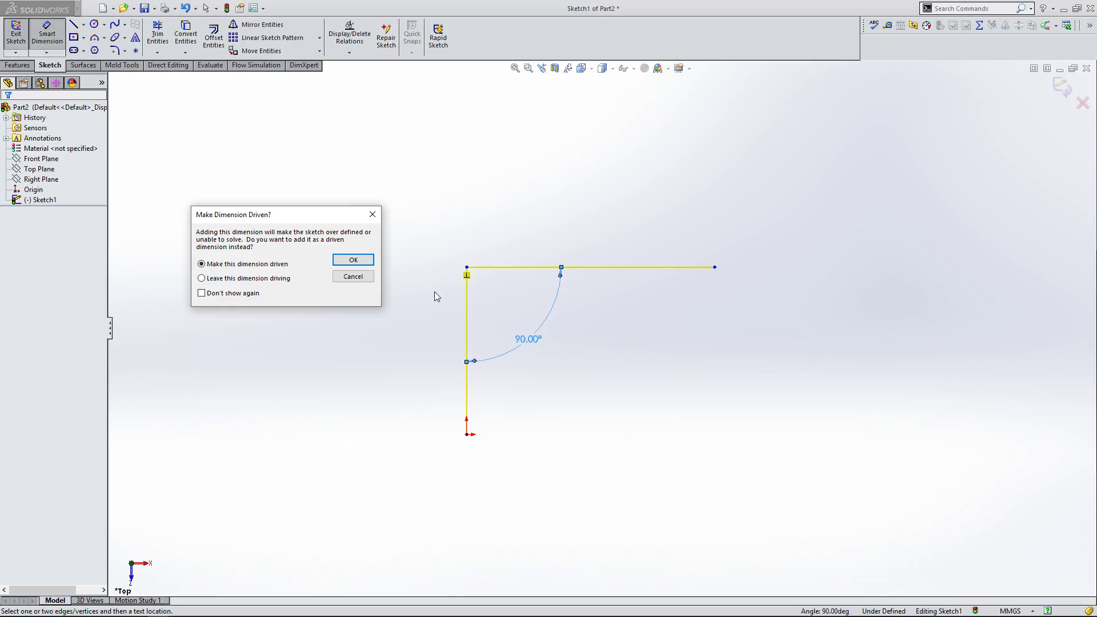
click(364, 263)
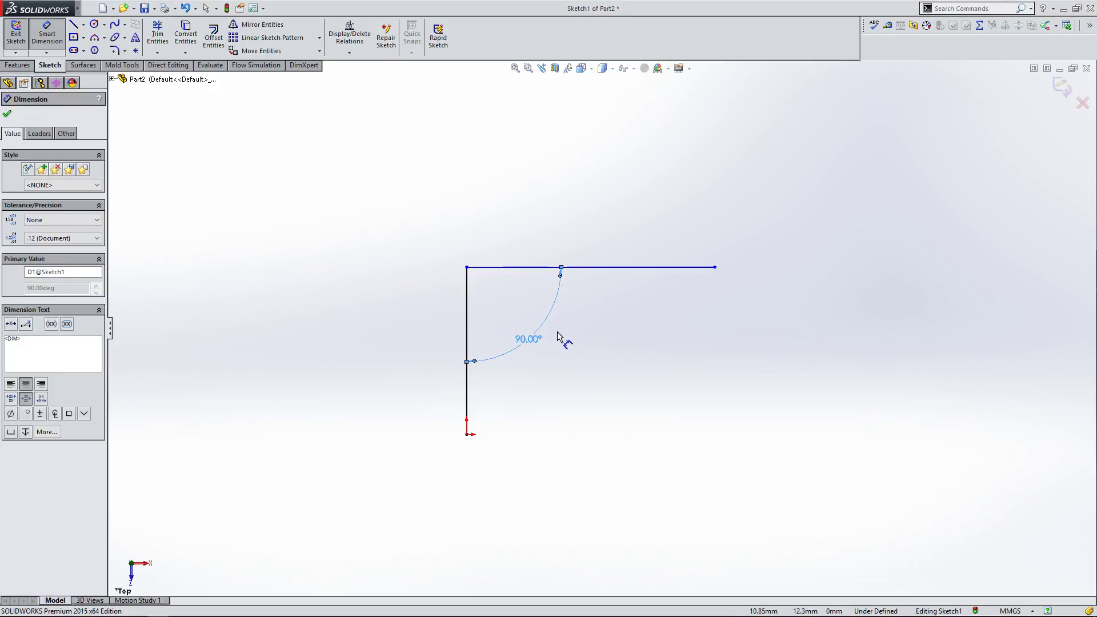
key(Escape)
double_click(527, 336)
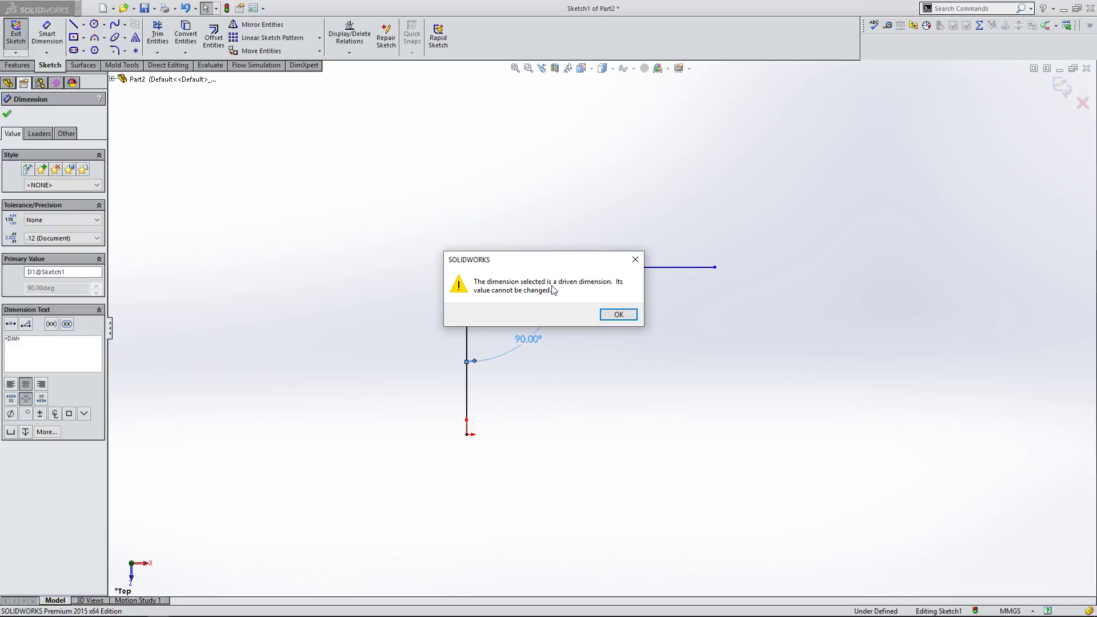
click(635, 260)
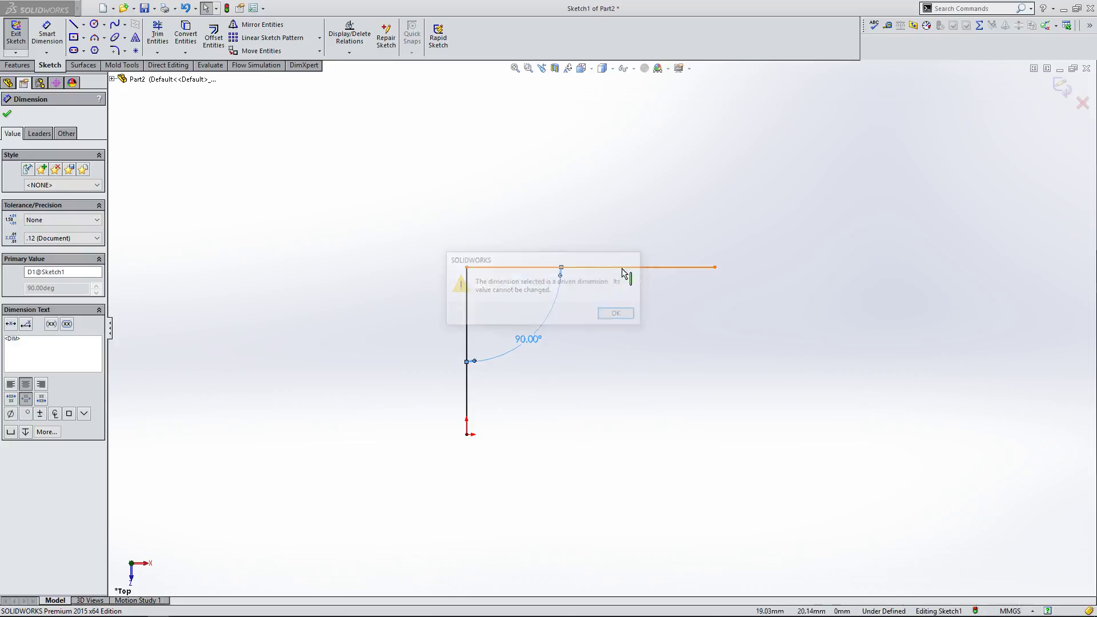
Step: Inspect the vertical line's relations and attempt once more to edit the driven angle dimension
click(529, 300)
click(466, 280)
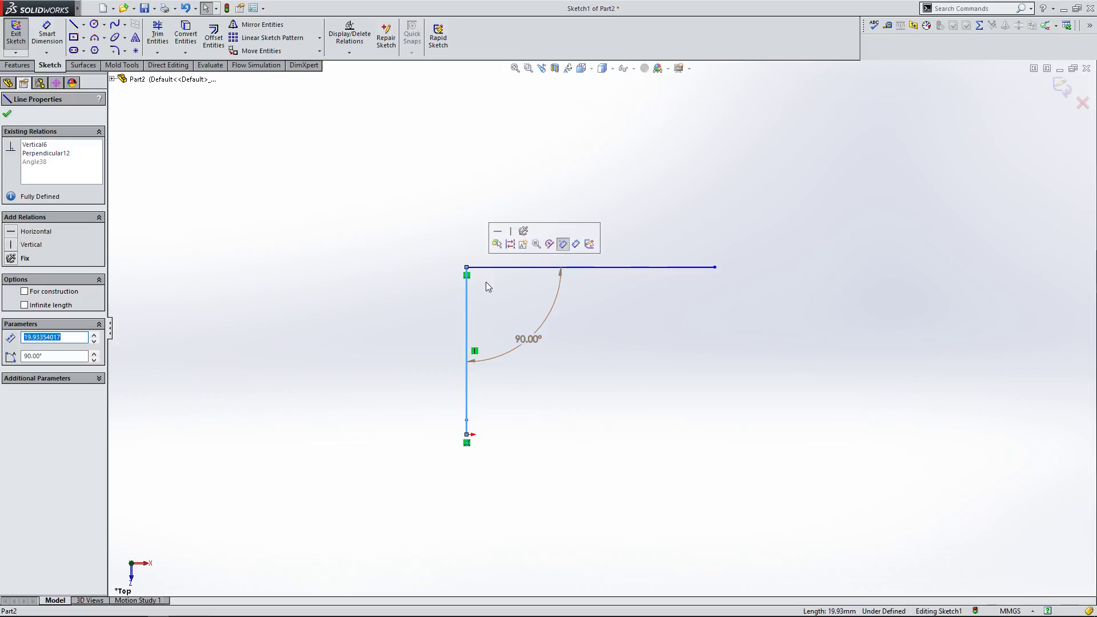
click(469, 277)
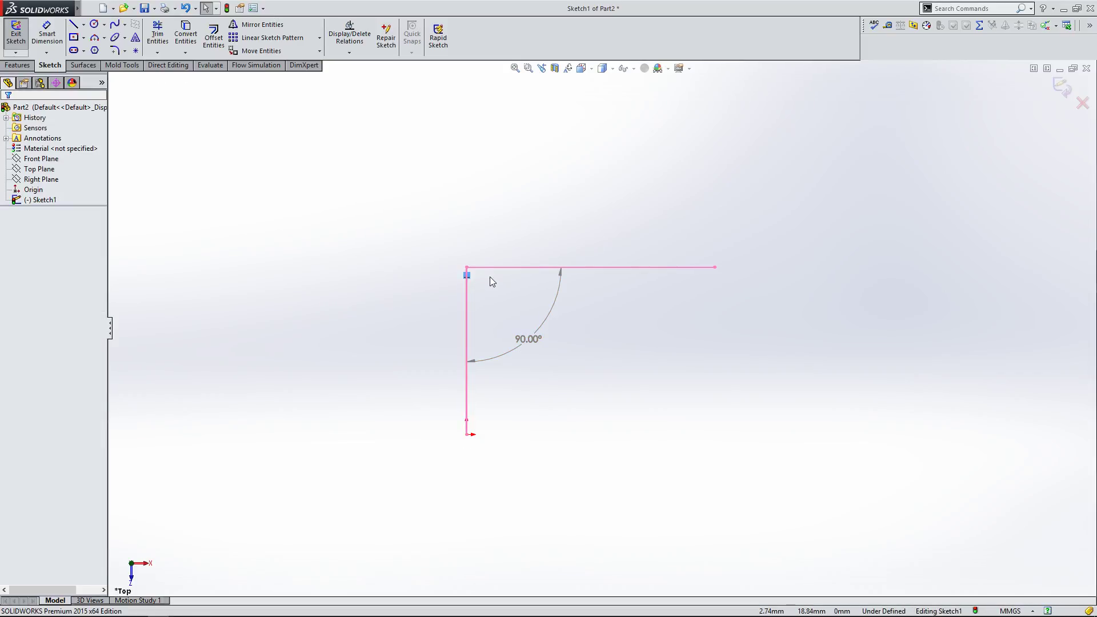
click(490, 290)
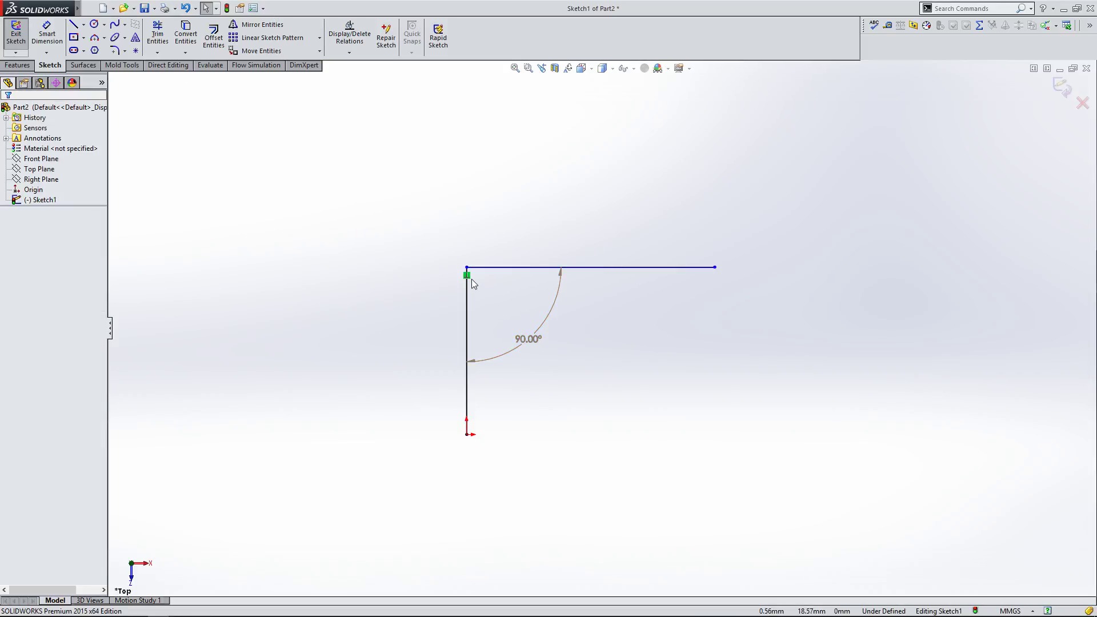
click(467, 276)
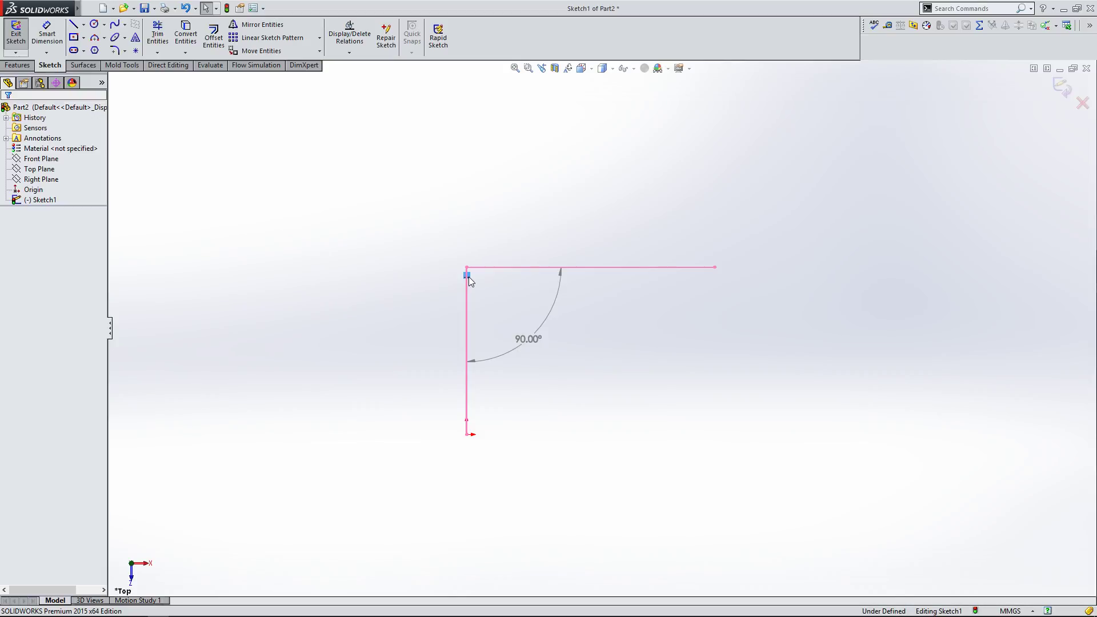
click(528, 339)
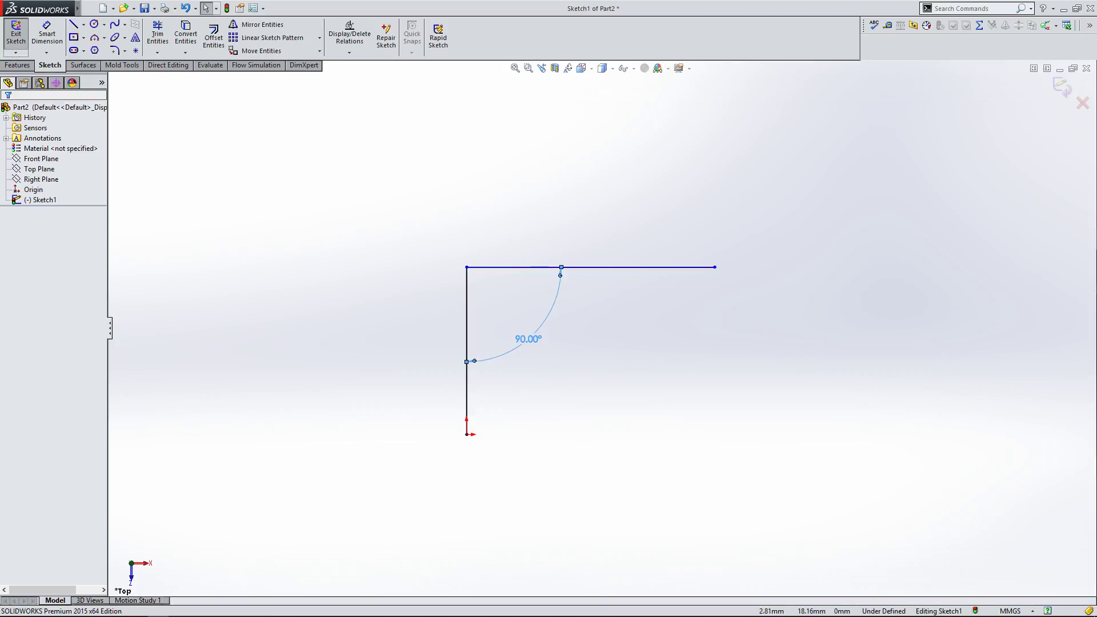
click(596, 352)
double_click(539, 341)
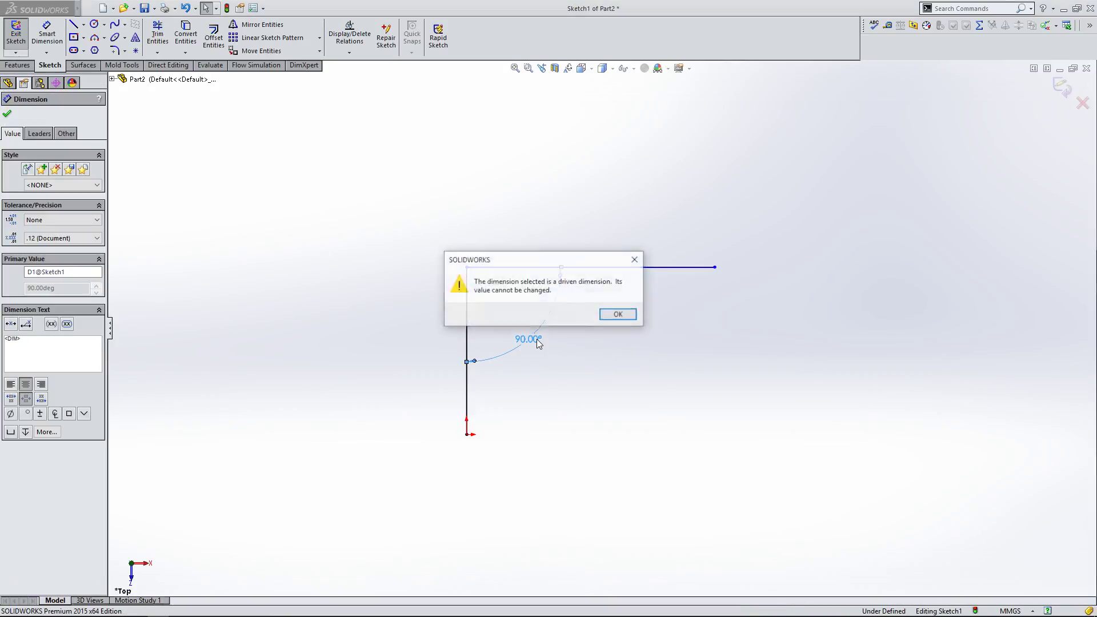
click(616, 316)
Step: Delete the Perpendicular relation together with the driven angle dimension
click(571, 336)
click(536, 342)
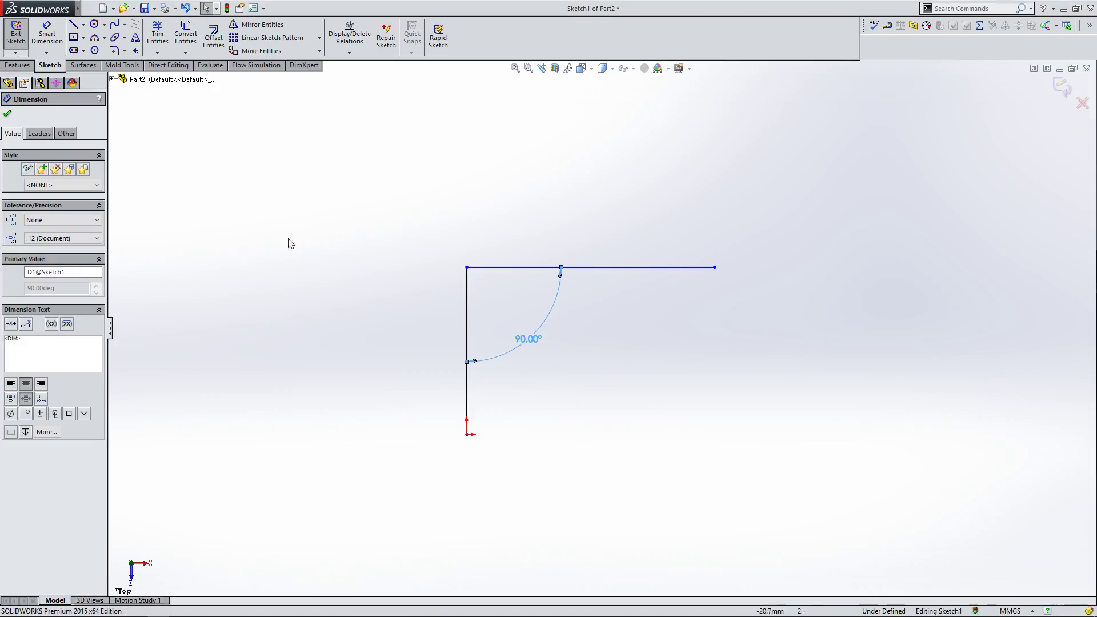
key(Delete)
Step: Add an angle dimension between the vertical and upper lines, set it to 95°, and extend the upper line's end
click(46, 34)
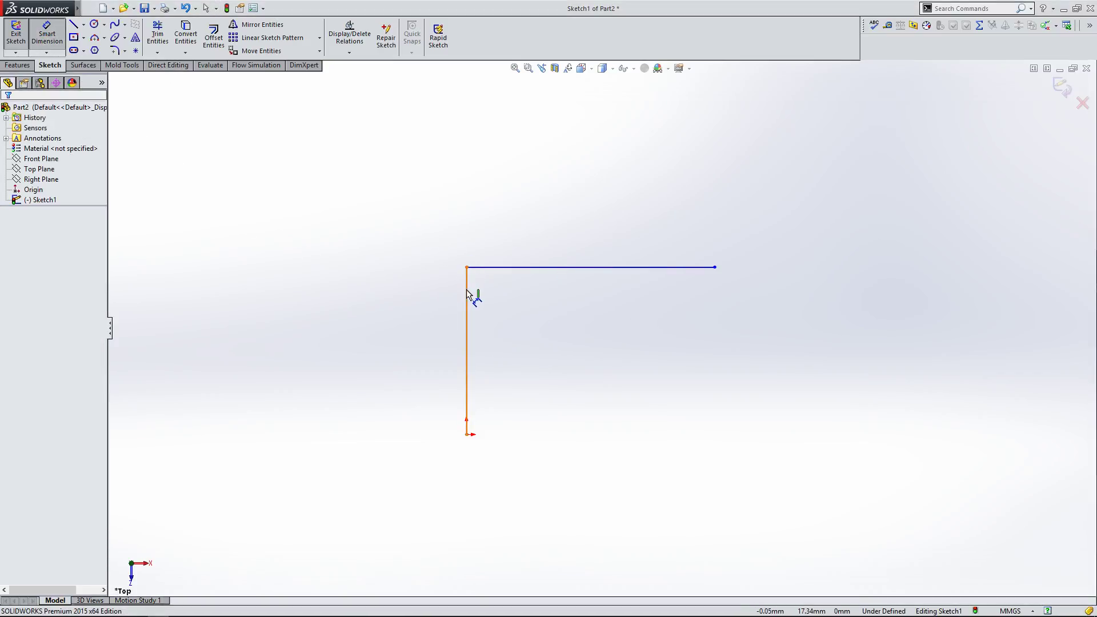
click(468, 296)
click(501, 267)
click(502, 299)
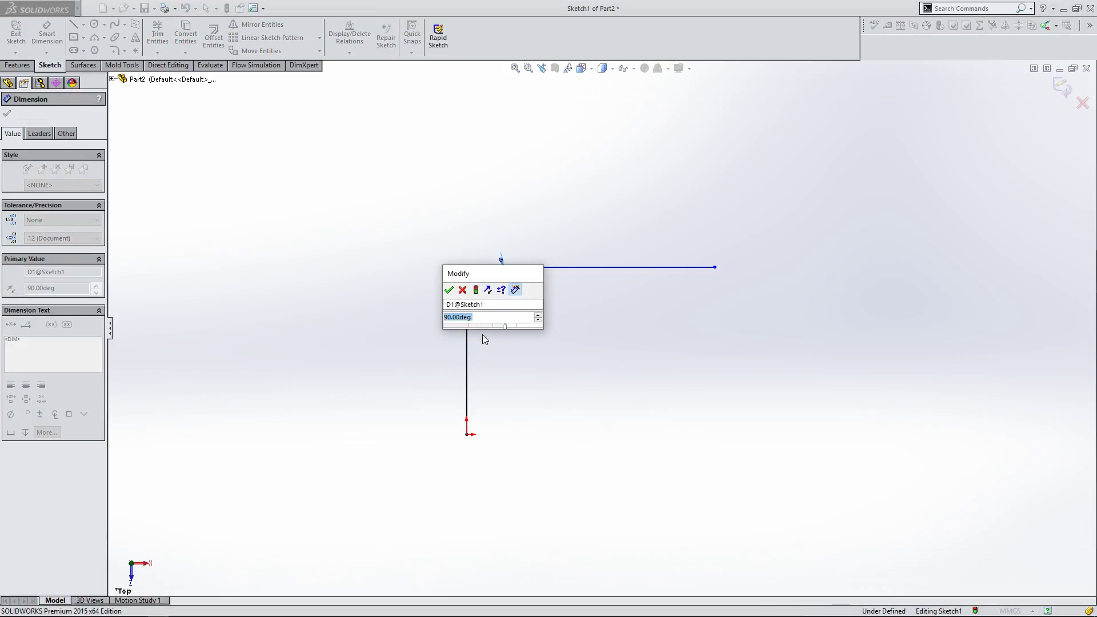
click(450, 290)
key(Escape)
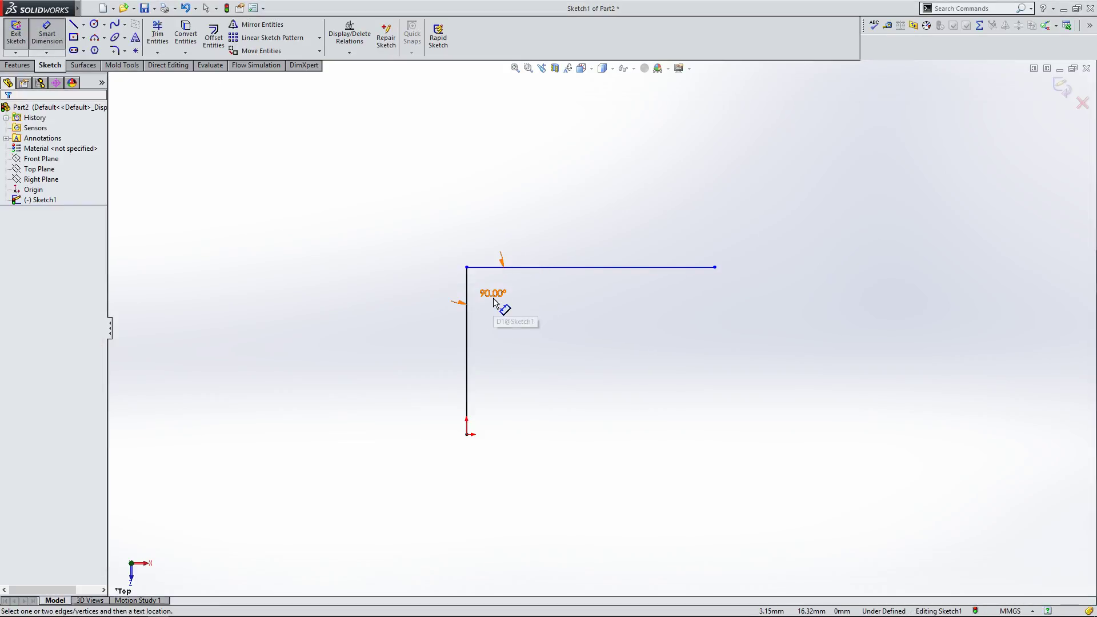
double_click(492, 293)
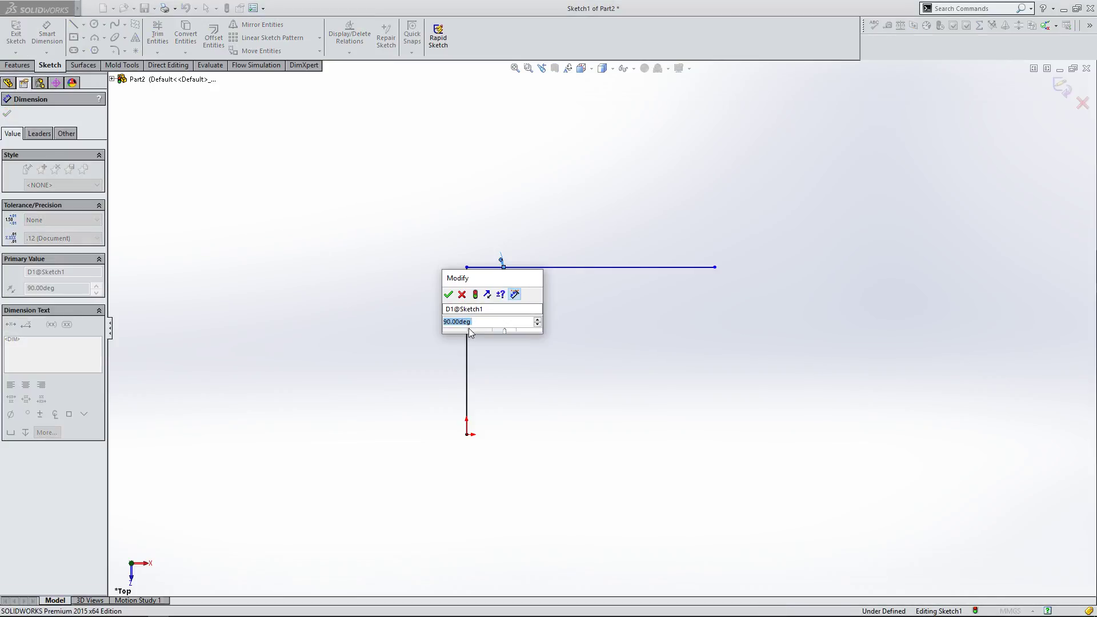
text(95)
key(Return)
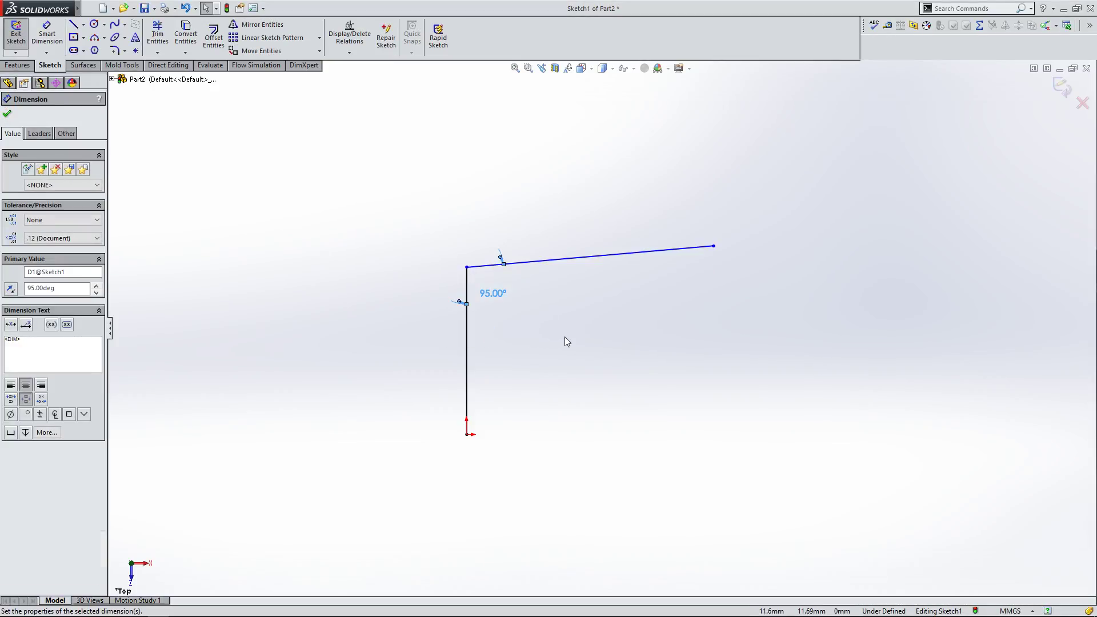
key(Escape)
drag(715, 246, 799, 215)
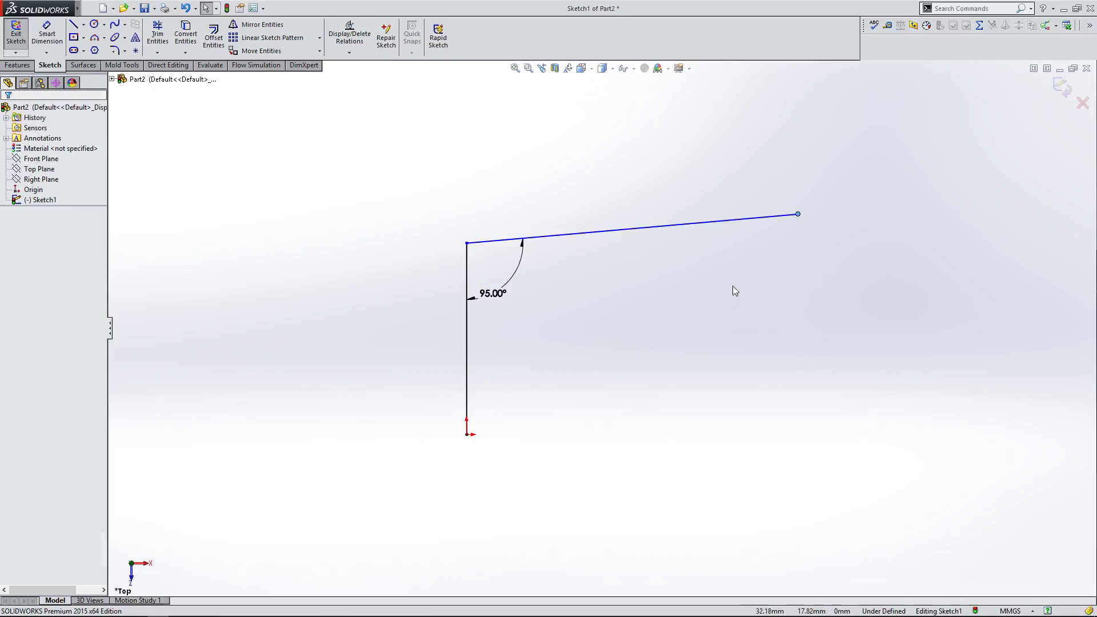
Step: Try to add a Perpendicular relation between the two lines, then undo it
click(465, 267)
ctrl+click(488, 241)
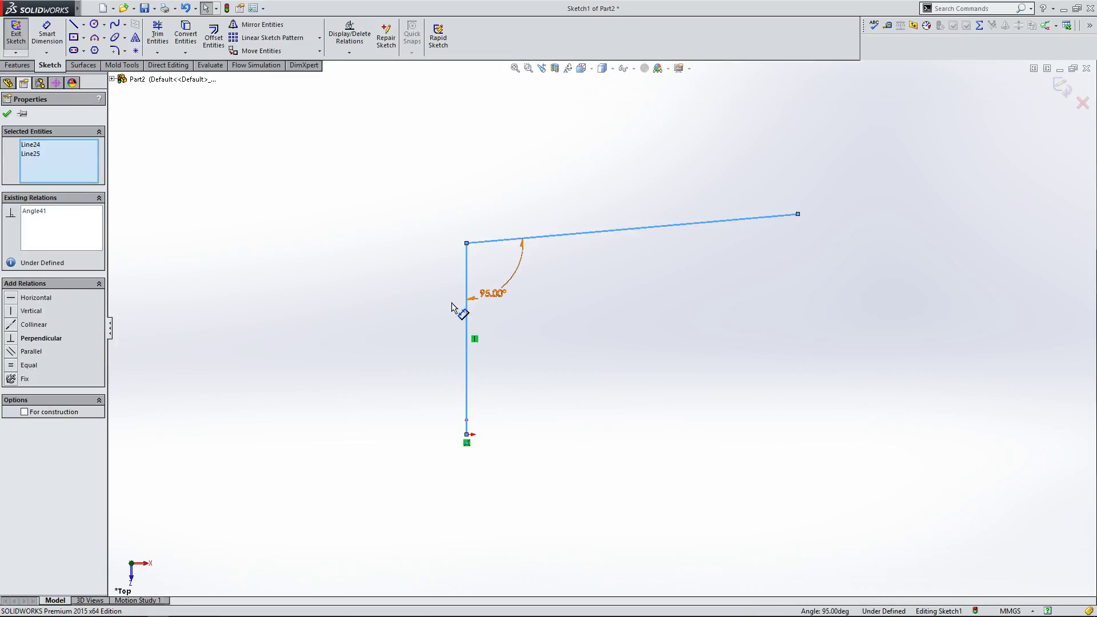
click(15, 339)
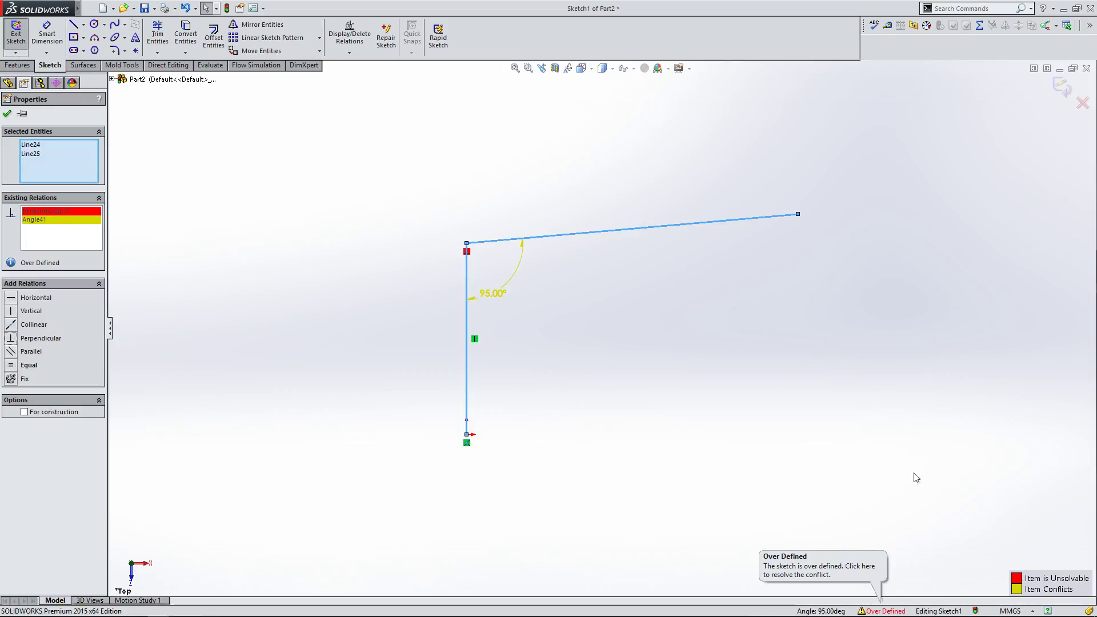
key(ctrl+z)
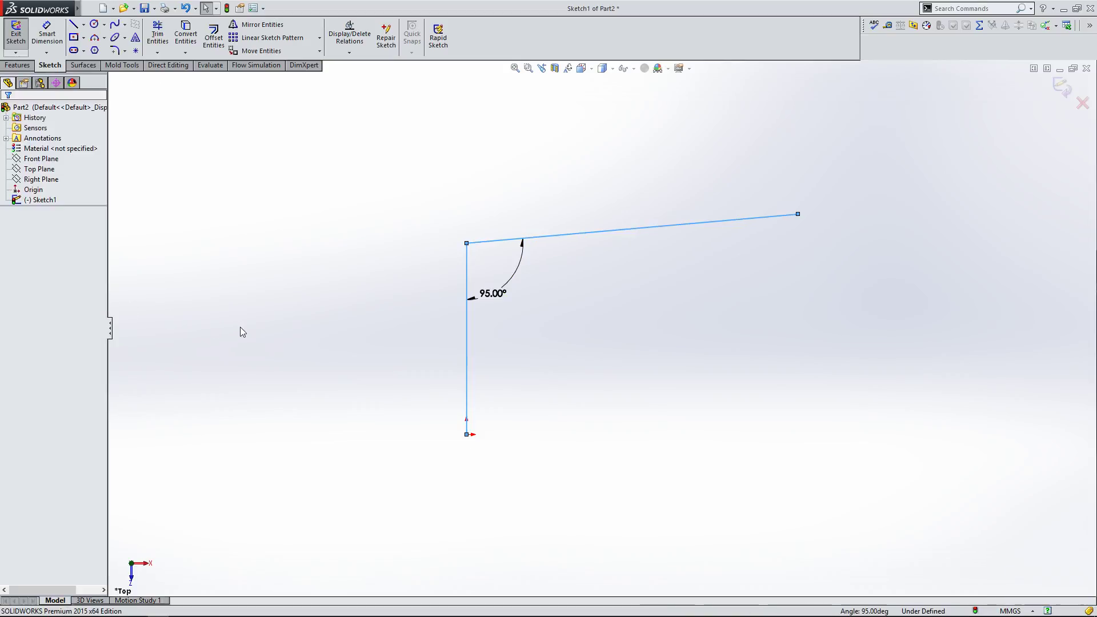
Step: Delete the angle dimension and then all sketch entities to clear the sketch
click(304, 344)
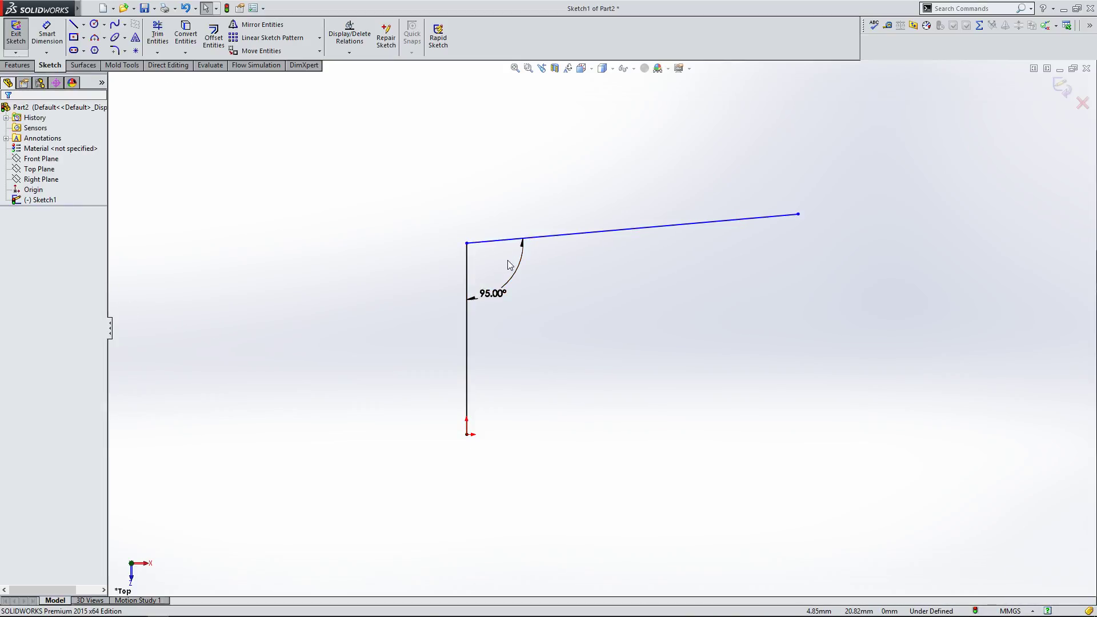
click(501, 290)
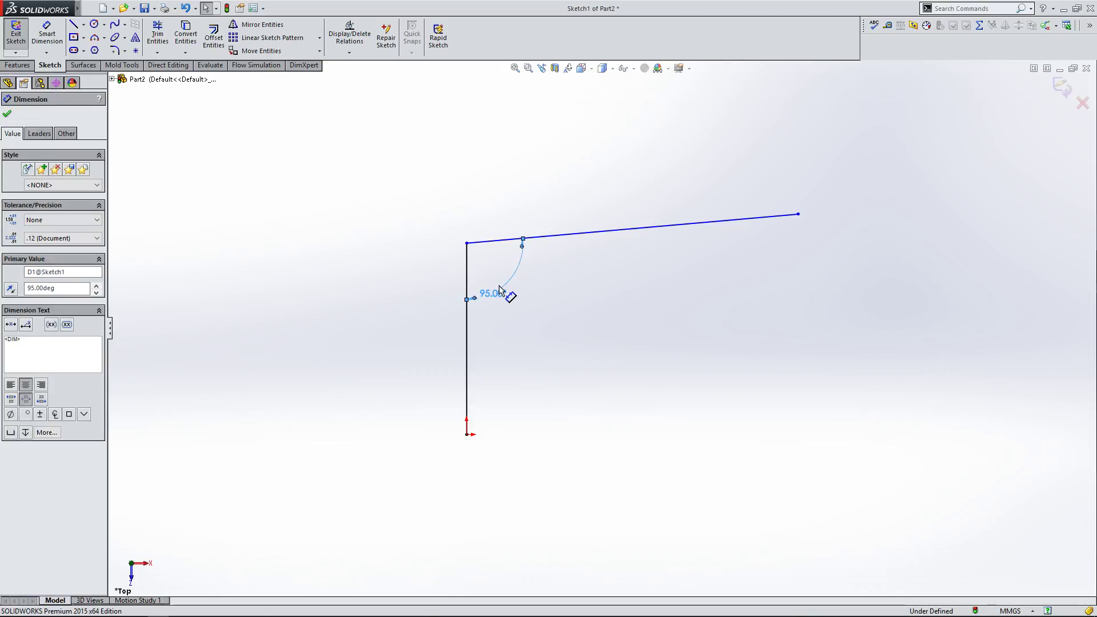
click(506, 304)
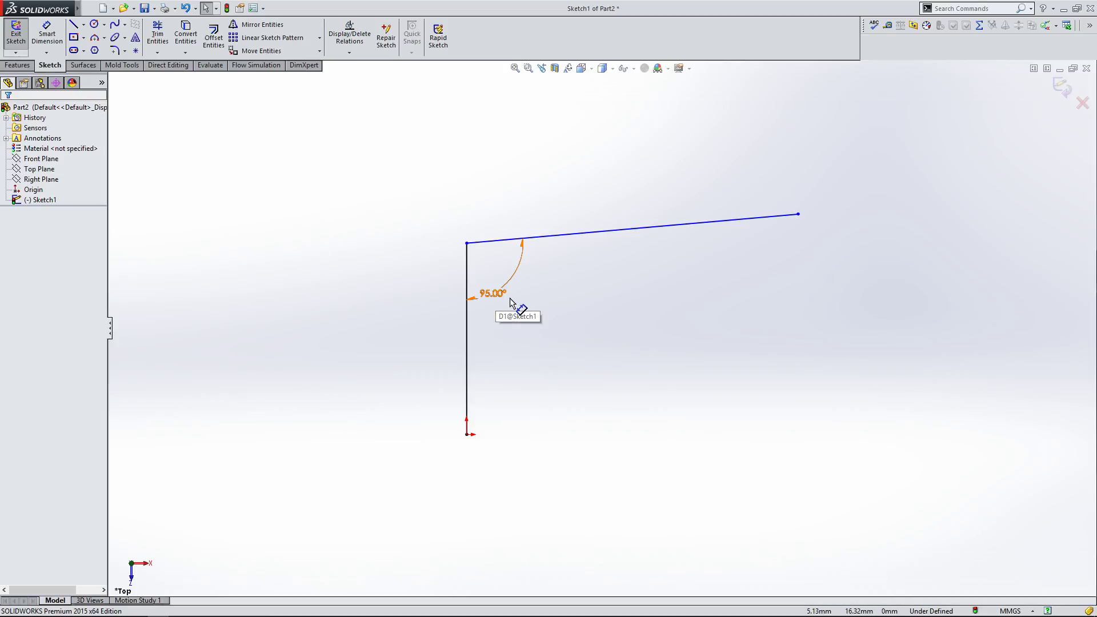
drag(516, 304, 518, 294)
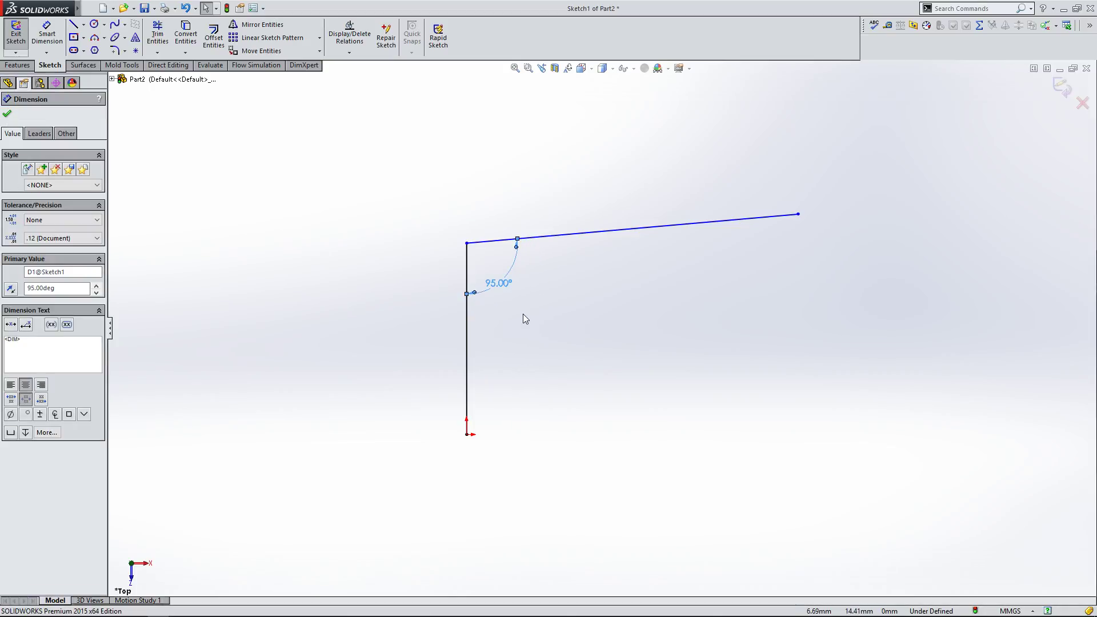
key(Delete)
drag(380, 153, 888, 469)
key(Delete)
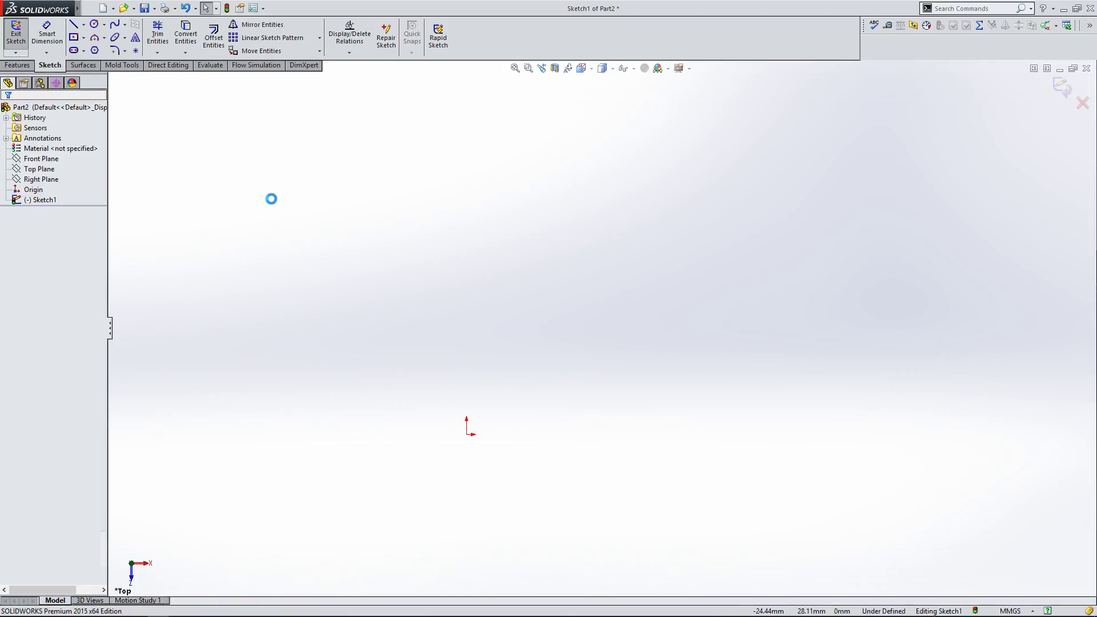
Step: Start the 3 Point Arc tool
click(104, 39)
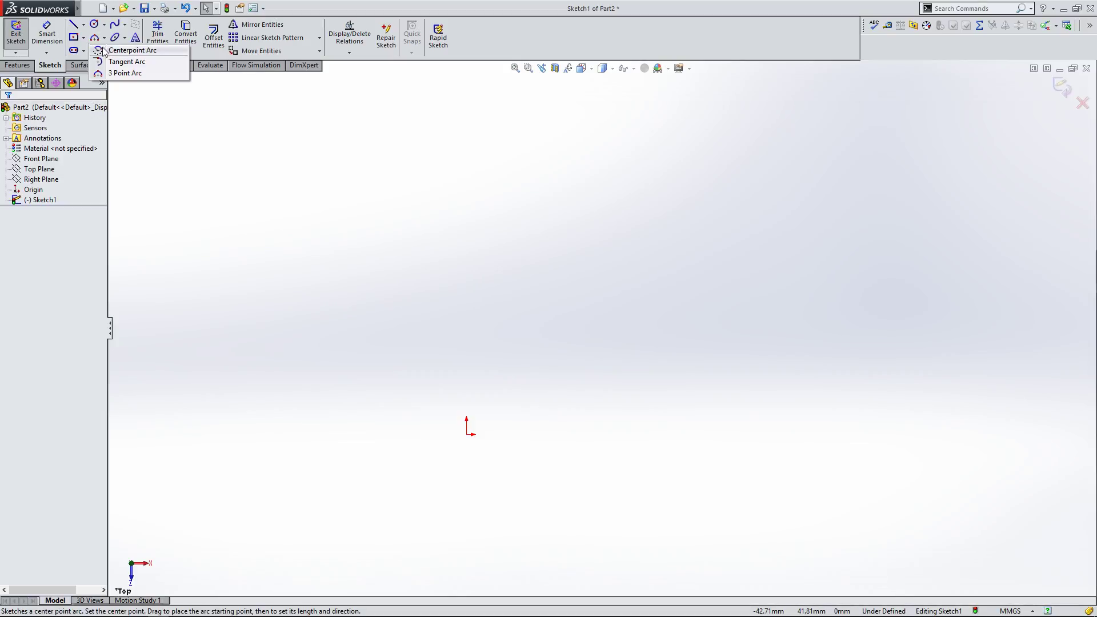
click(124, 74)
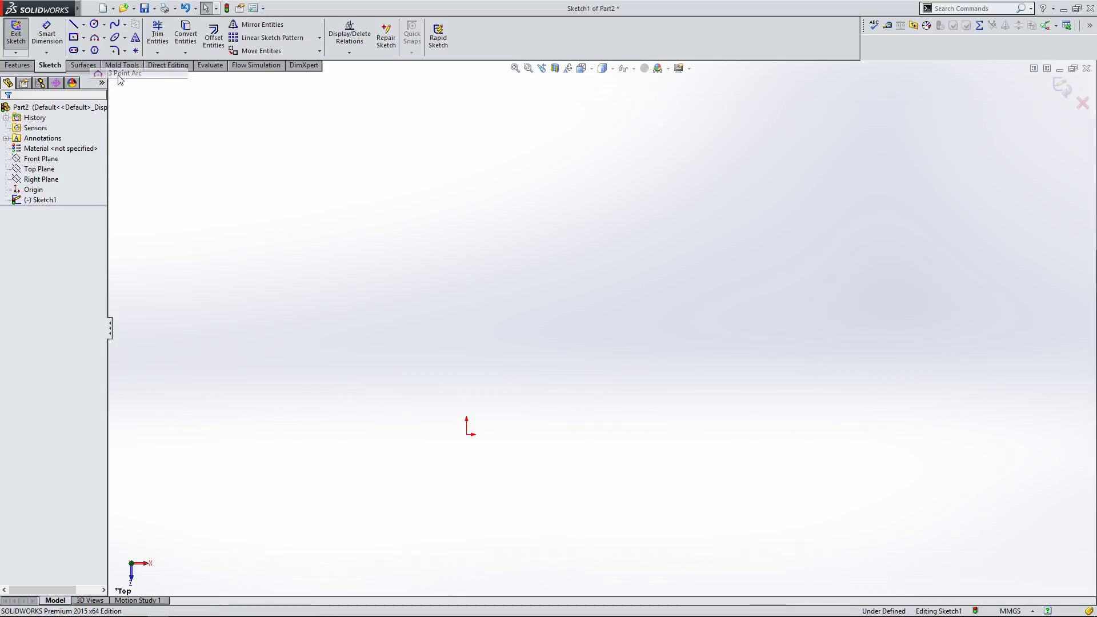
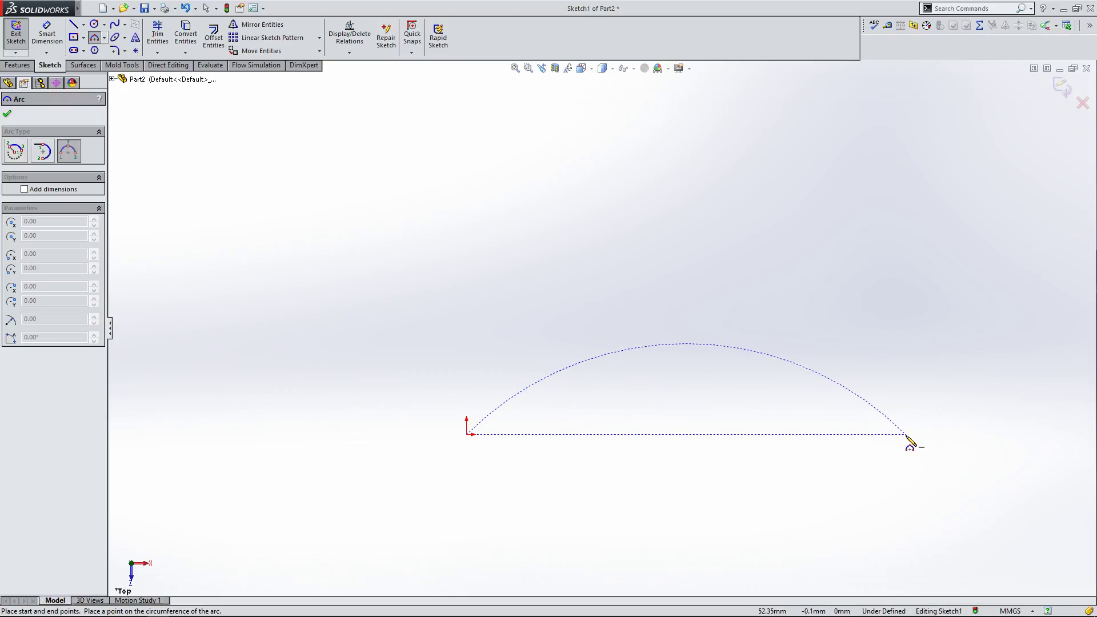
Step: Complete the 3-point arc from the origin to a point about 52 mm to the right, with a radius of about 31 mm
click(907, 435)
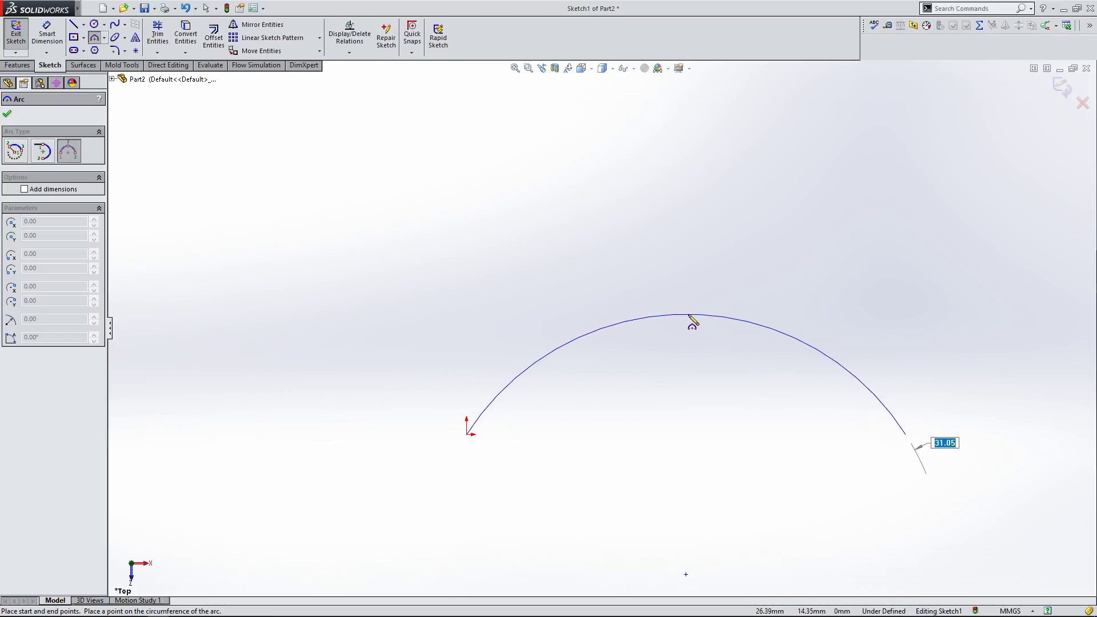
click(690, 316)
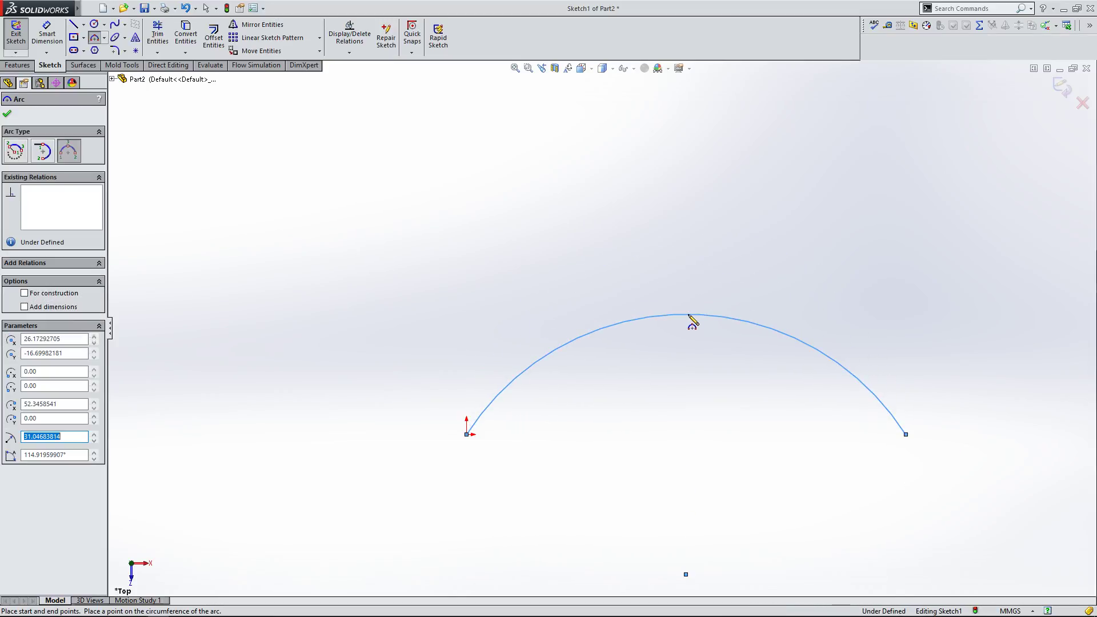
click(6, 116)
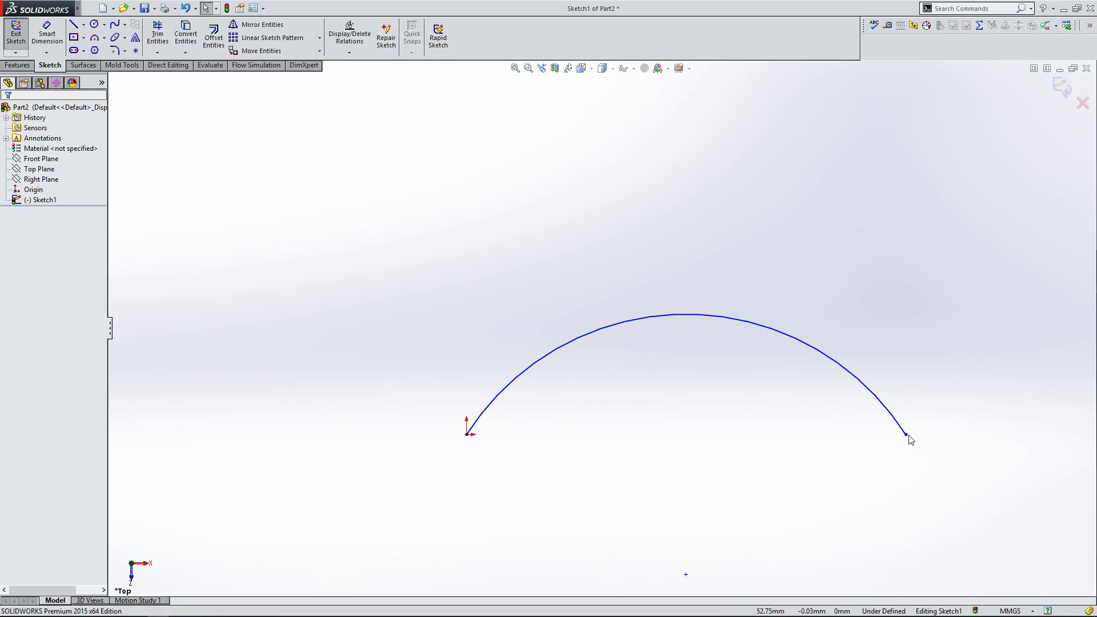
Step: Add a Horizontal relation between the arc's two endpoints
click(908, 435)
ctrl+click(464, 436)
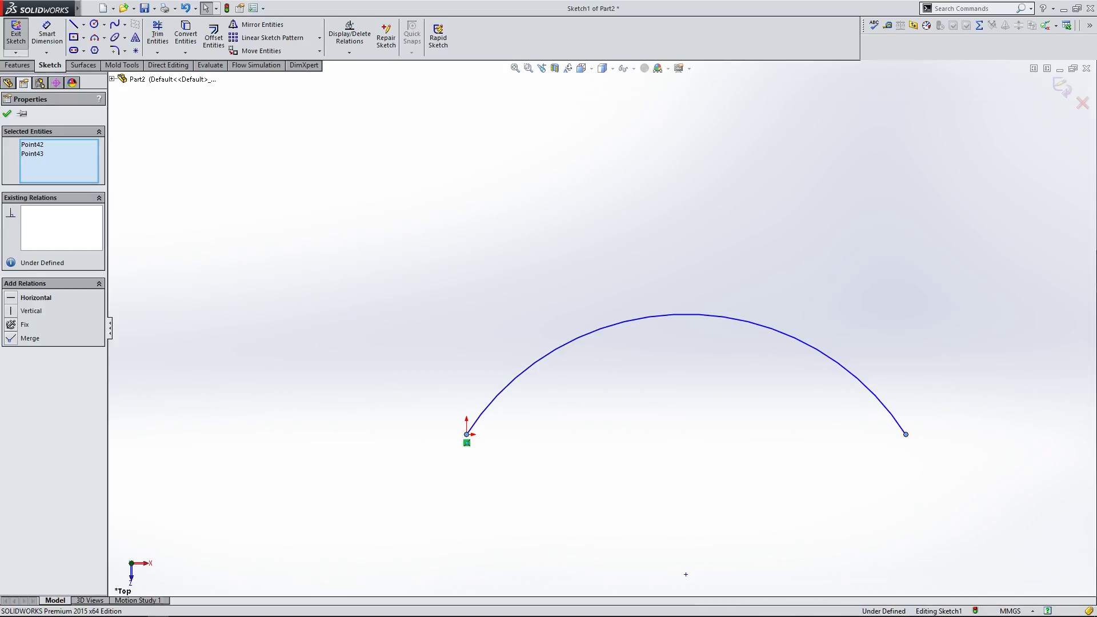
click(11, 298)
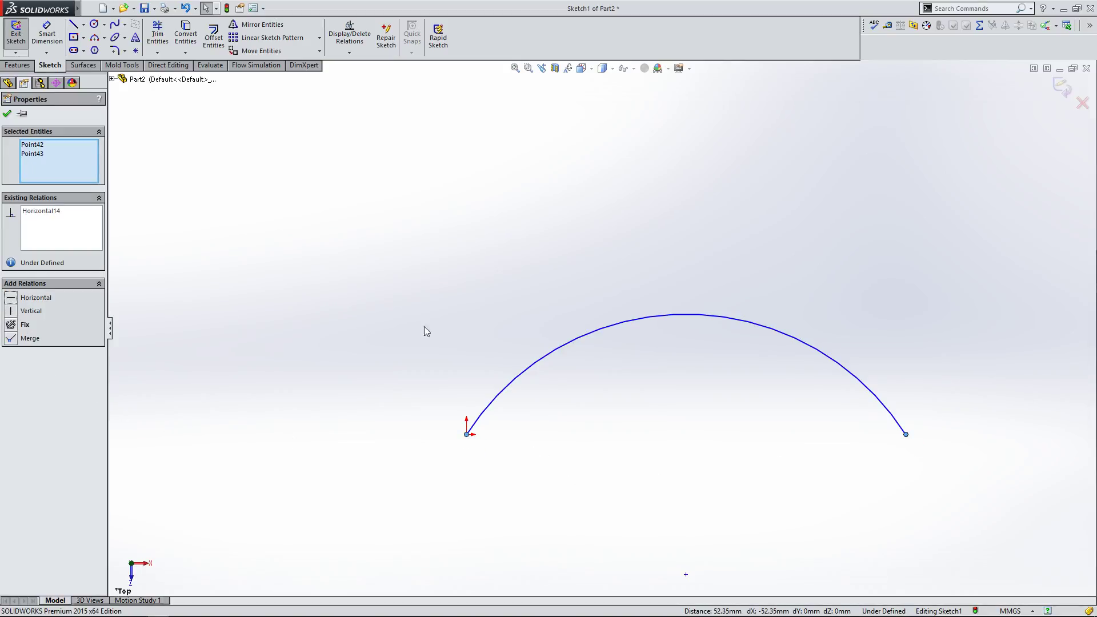
click(439, 333)
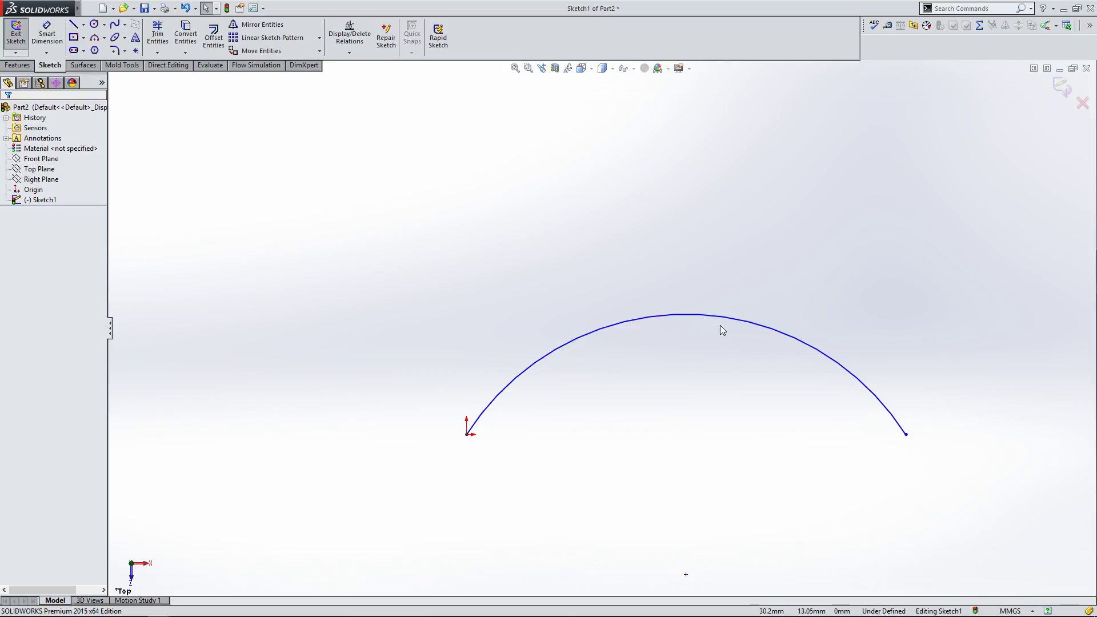
Step: Drag the arc and pull its right endpoint inward to reshape the arc
drag(717, 320, 687, 266)
click(901, 447)
drag(906, 435, 800, 464)
click(341, 335)
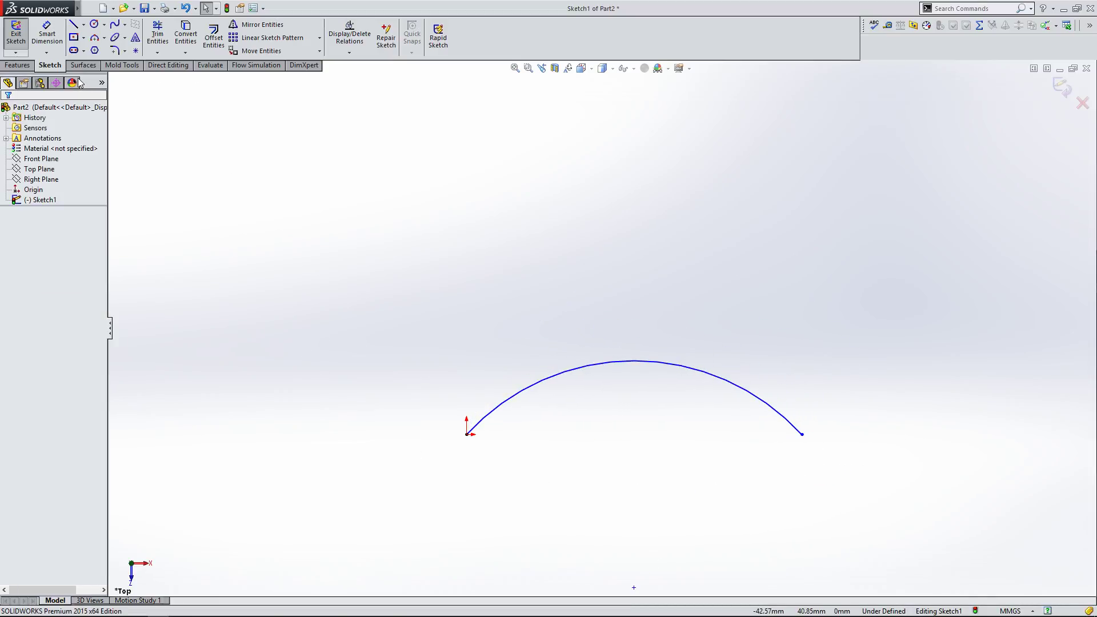
Step: Dimension the arc's radius as 25 mm
click(47, 34)
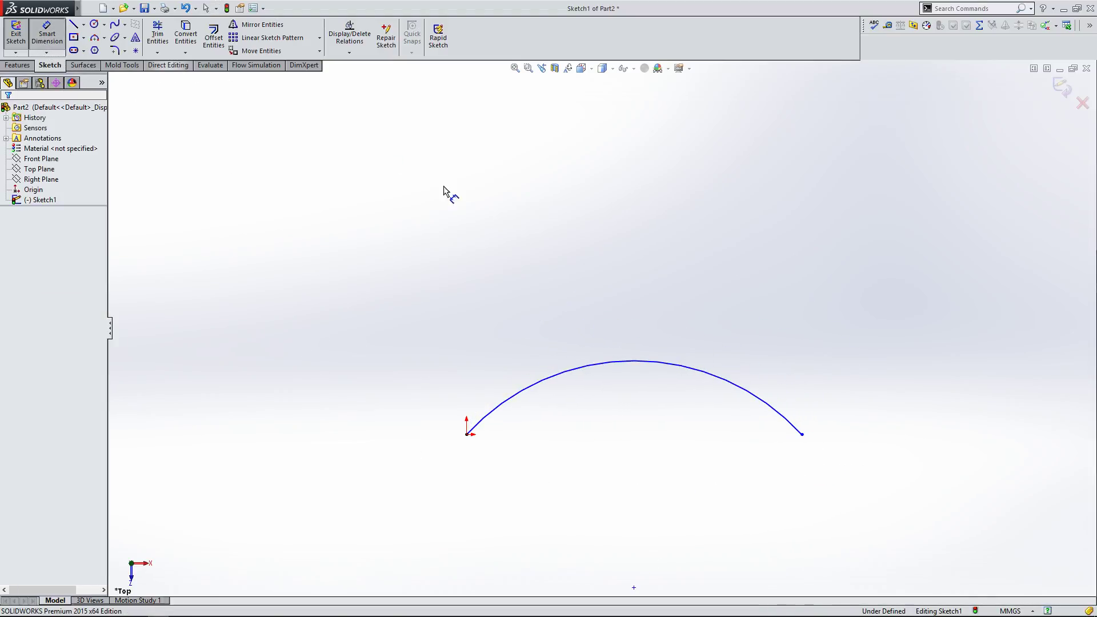
click(581, 367)
click(523, 272)
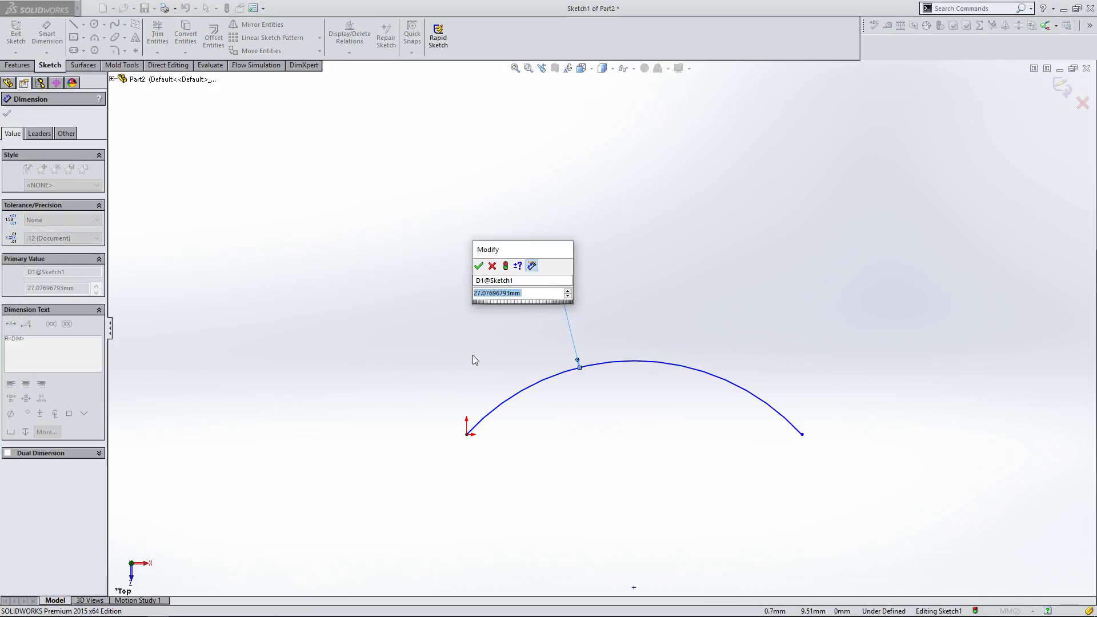
text(25)
click(479, 265)
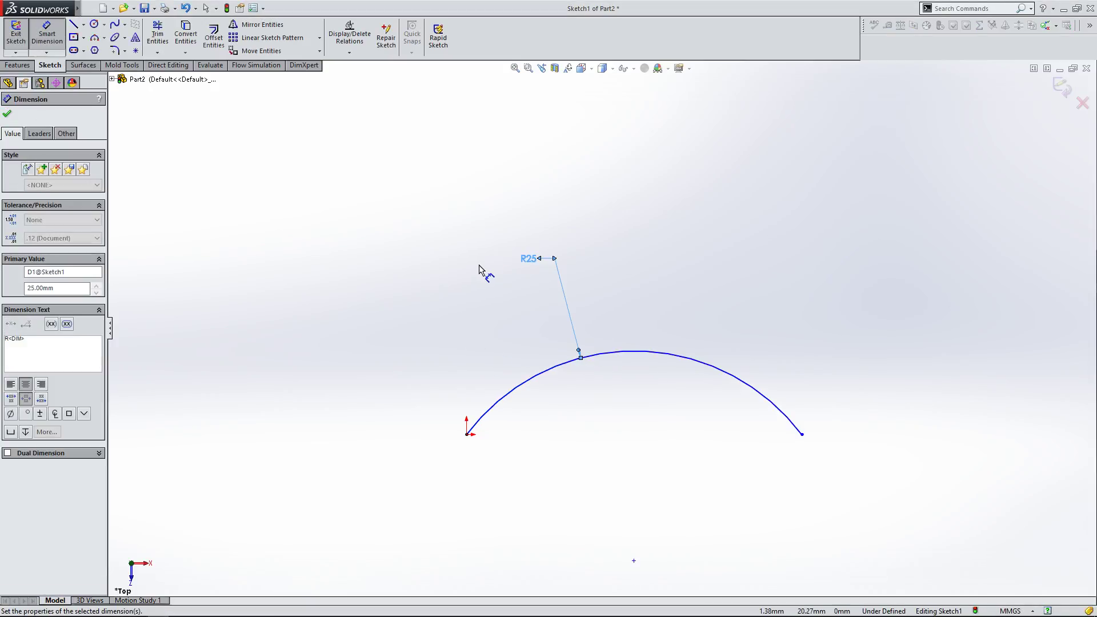
click(8, 114)
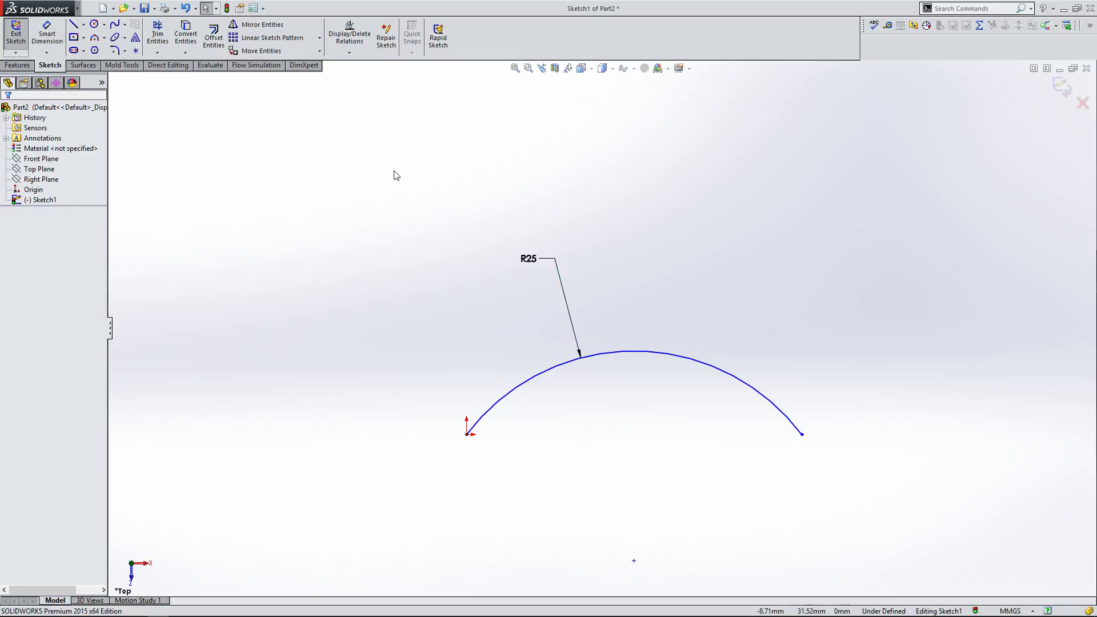
Step: Drag the dimensioned arc and its right endpoint to test how it moves
drag(712, 374, 666, 368)
mouse_move(775, 435)
mouse_down()
mouse_move(892, 437)
mouse_move(752, 436)
mouse_move(806, 436)
mouse_move(764, 448)
mouse_move(762, 439)
mouse_up()
click(183, 158)
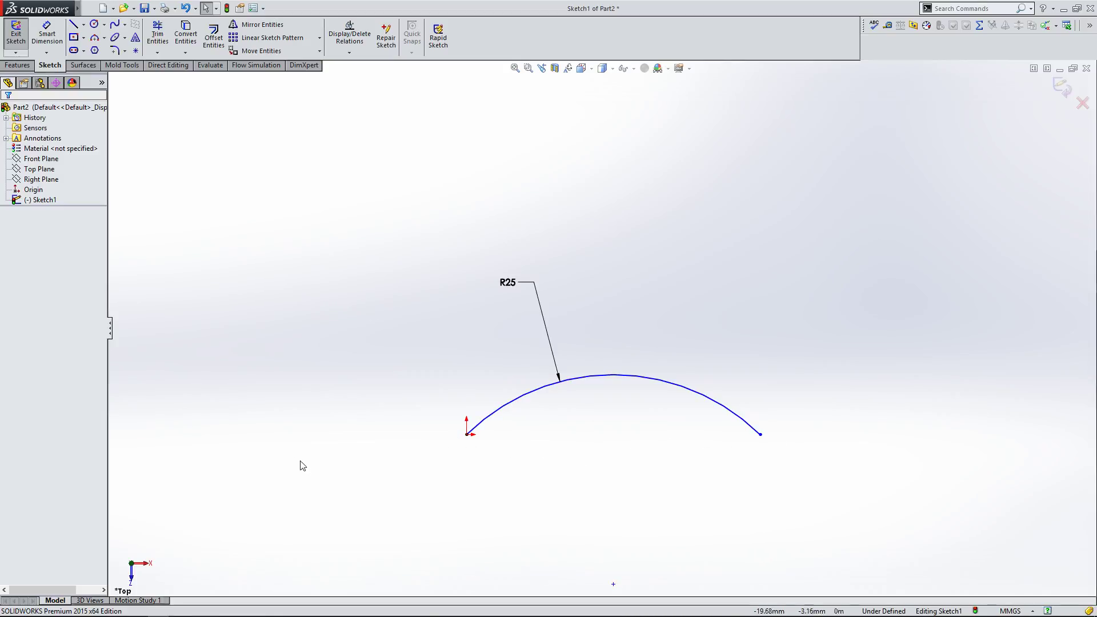
Step: Draw a center rectangle about 10 mm wide and 12 mm tall to the right of the arc
click(73, 38)
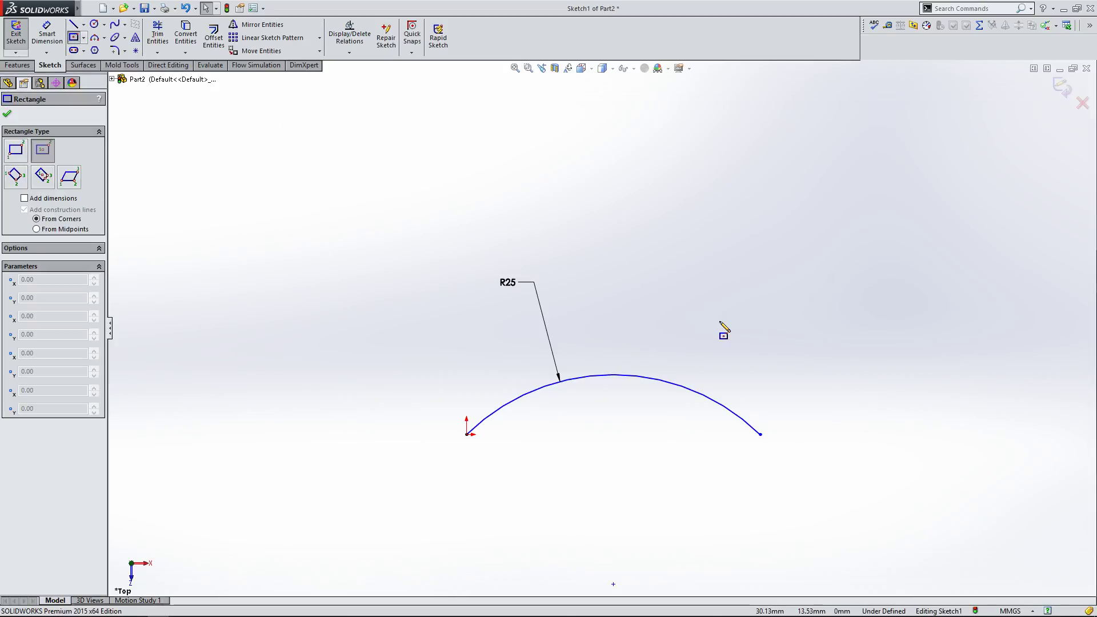
click(852, 436)
click(895, 487)
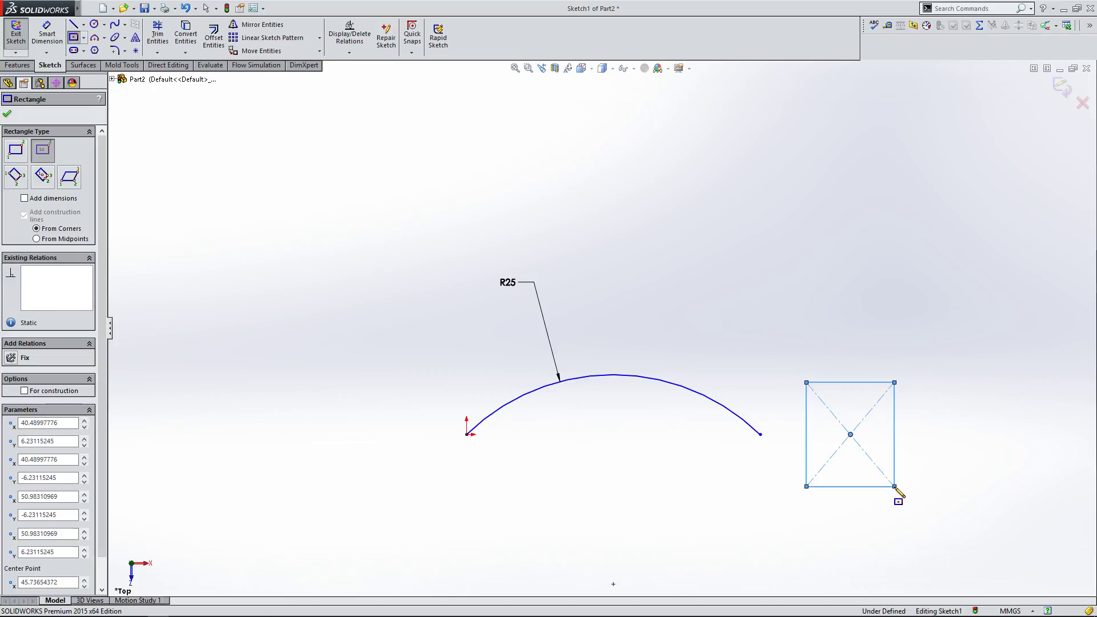
right_click(865, 496)
click(886, 502)
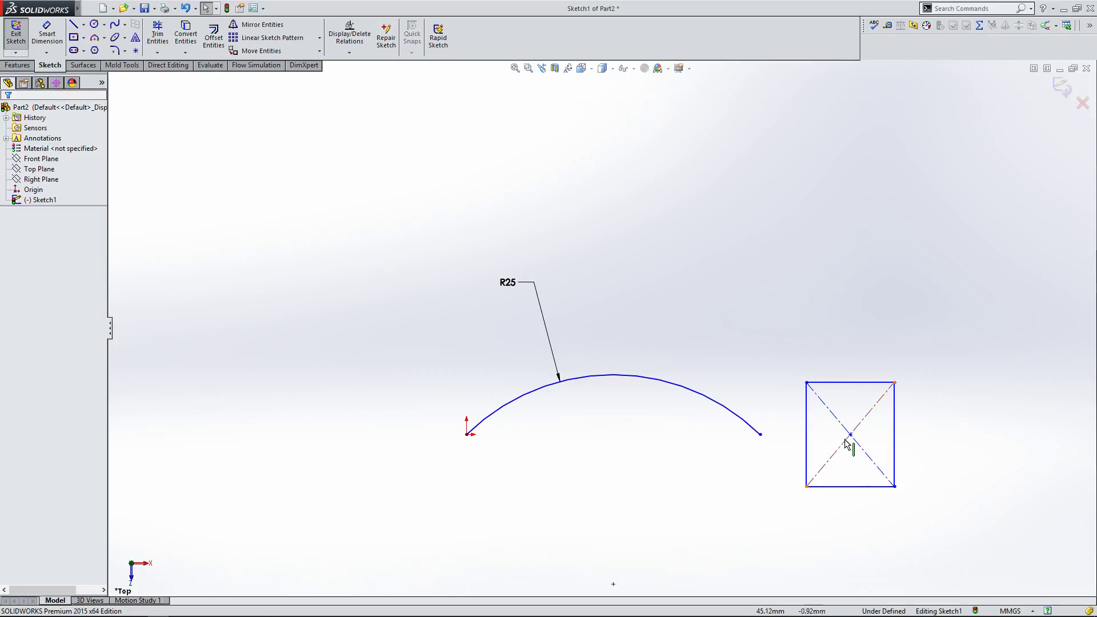
Step: Move the rectangle's centre and add a Horizontal relation between it and the origin, then drag it to test
drag(852, 436, 892, 434)
ctrl+click(467, 435)
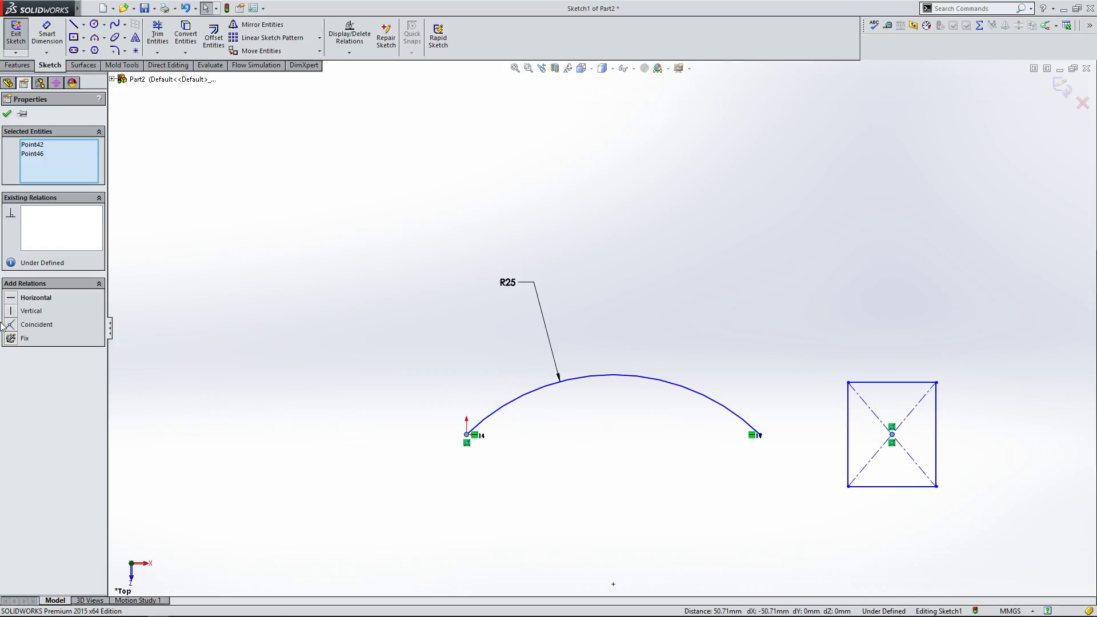
click(351, 328)
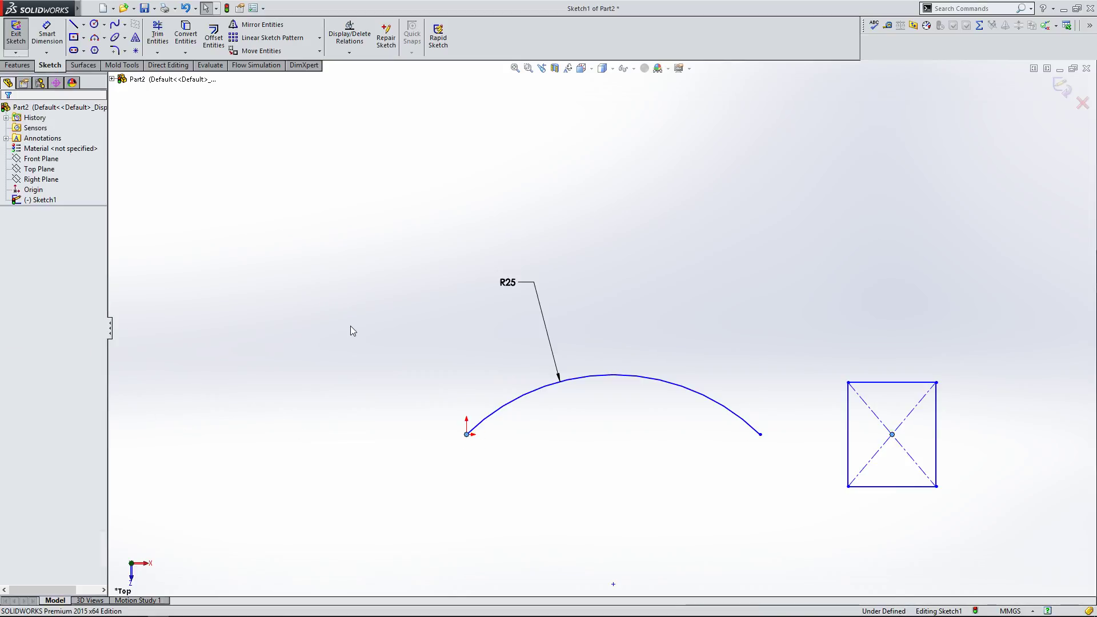
drag(893, 436, 902, 485)
click(825, 335)
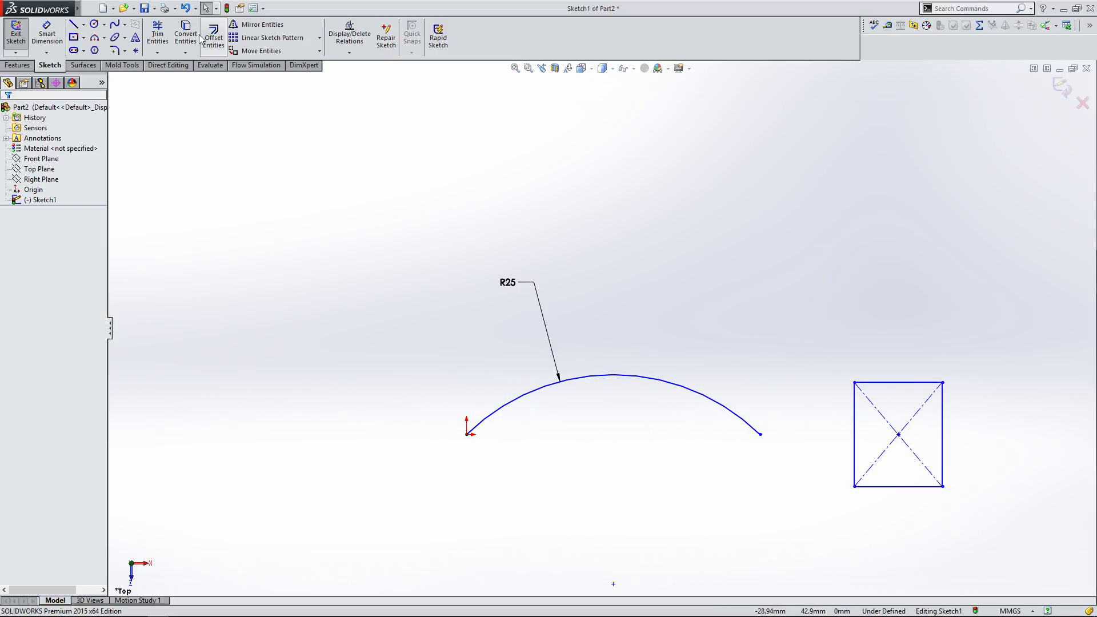
Step: Dimension the horizontal distance from the origin to the rectangle's centre as 50 mm
click(47, 38)
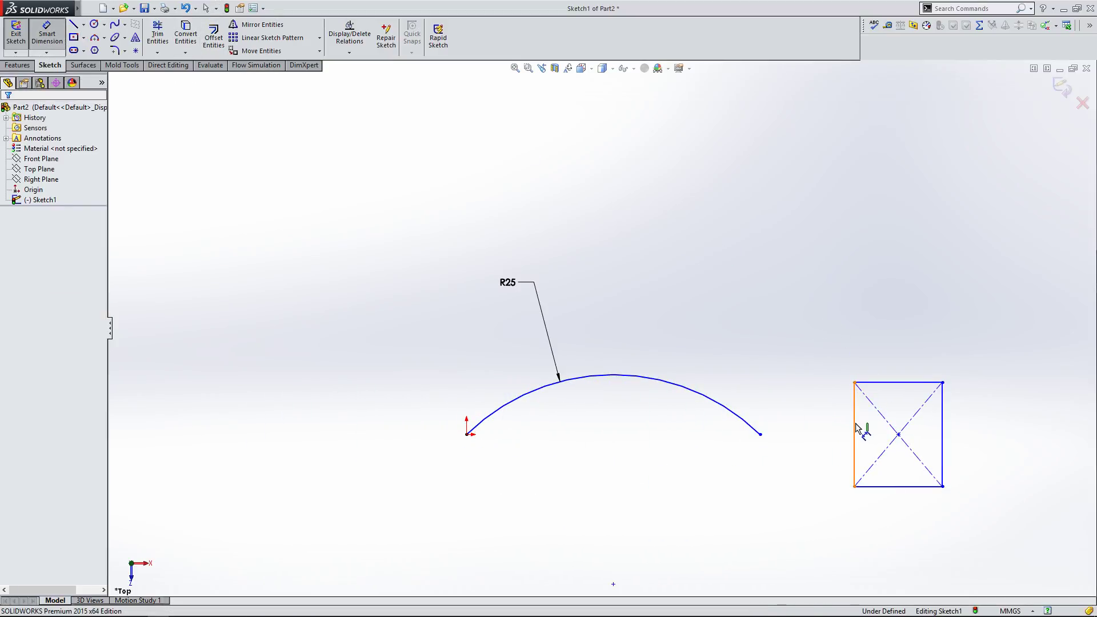
click(900, 436)
click(467, 434)
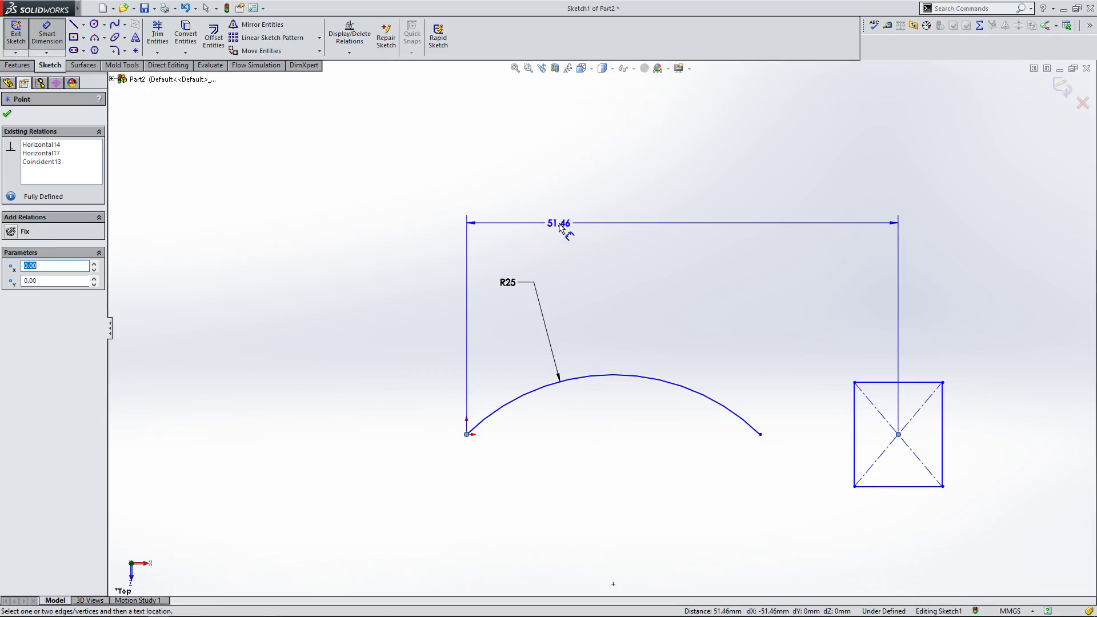
click(565, 236)
text(50)
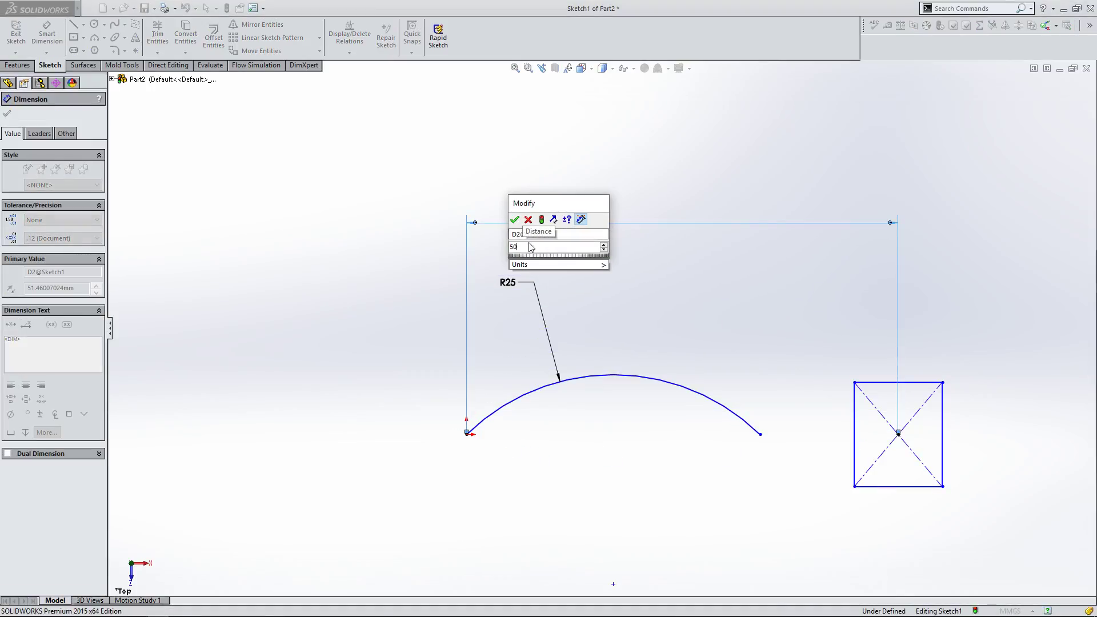
key(Return)
key(Escape)
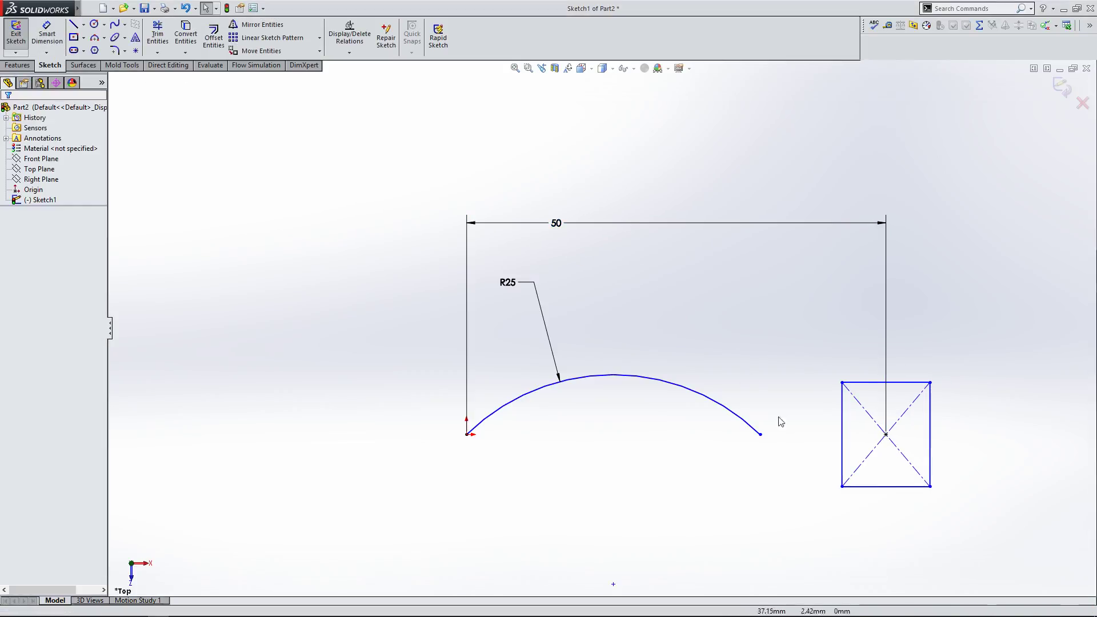
Step: Drag the arc's right endpoint onto the rectangle's left edge and adjust the arc
drag(761, 435, 842, 450)
click(677, 435)
drag(695, 335, 753, 341)
click(752, 341)
click(759, 307)
Step: Dimension the rectangle's top edge as 20 mm
click(875, 382)
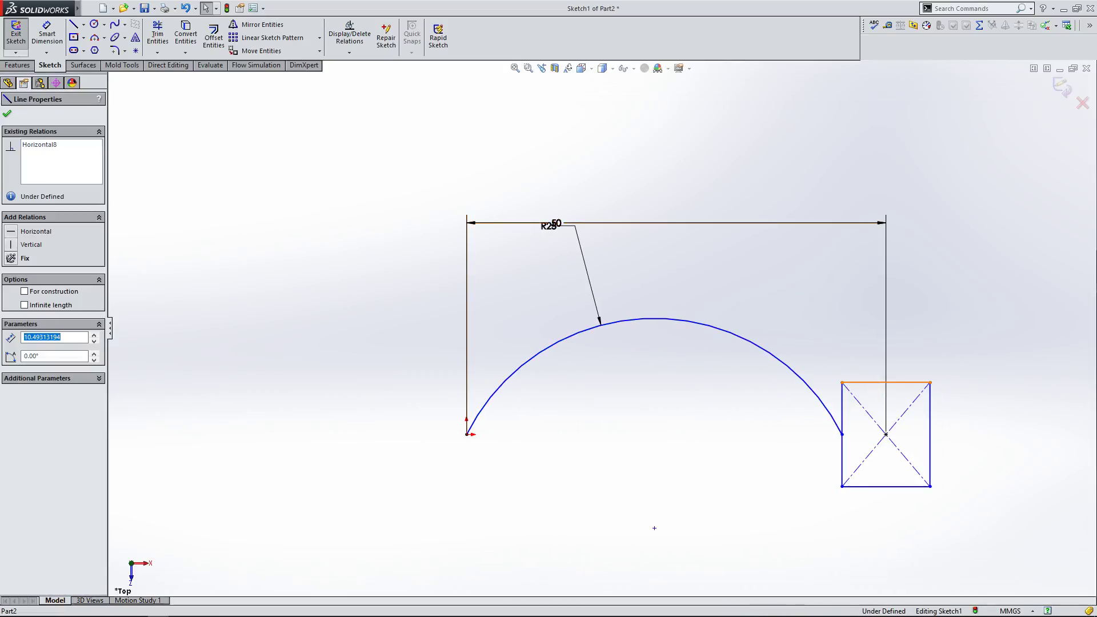
click(149, 111)
click(51, 37)
click(863, 382)
click(857, 347)
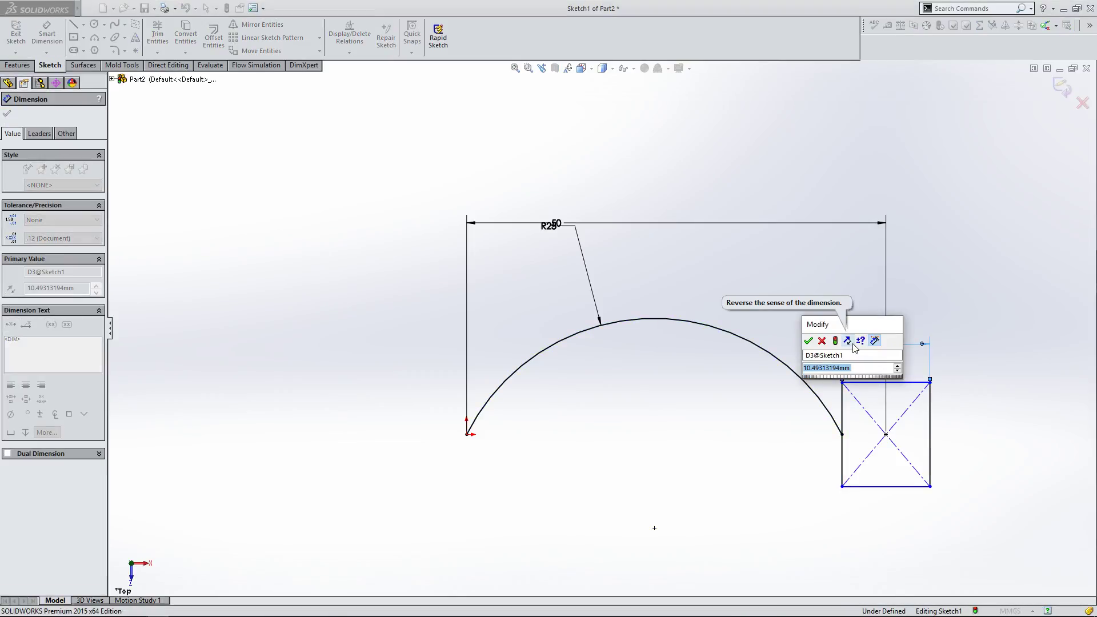
text(20)
click(808, 342)
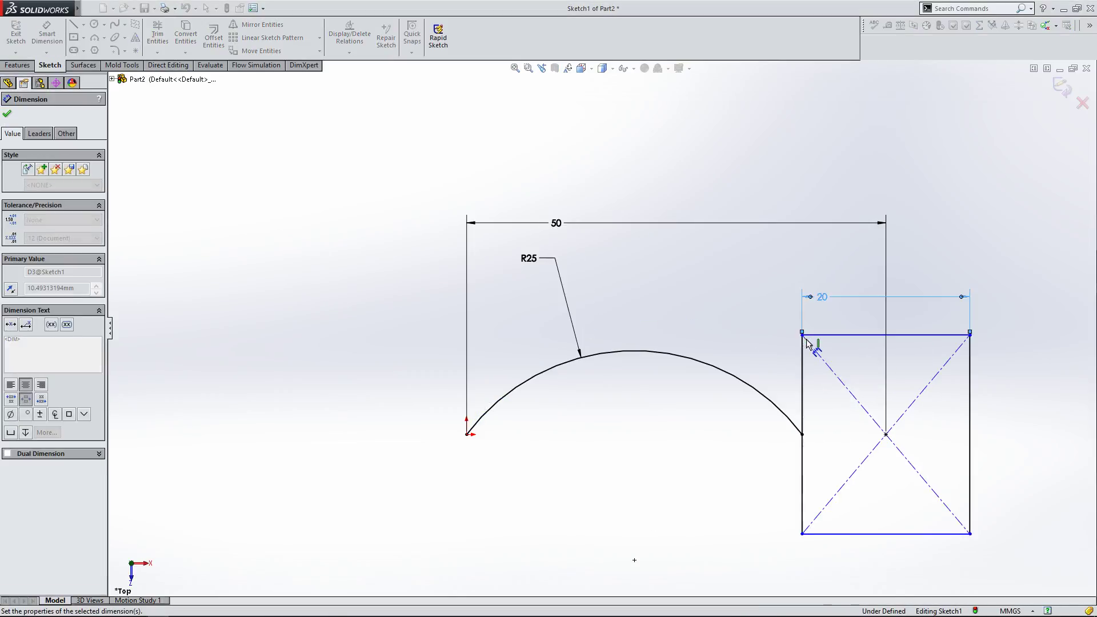
key(Escape)
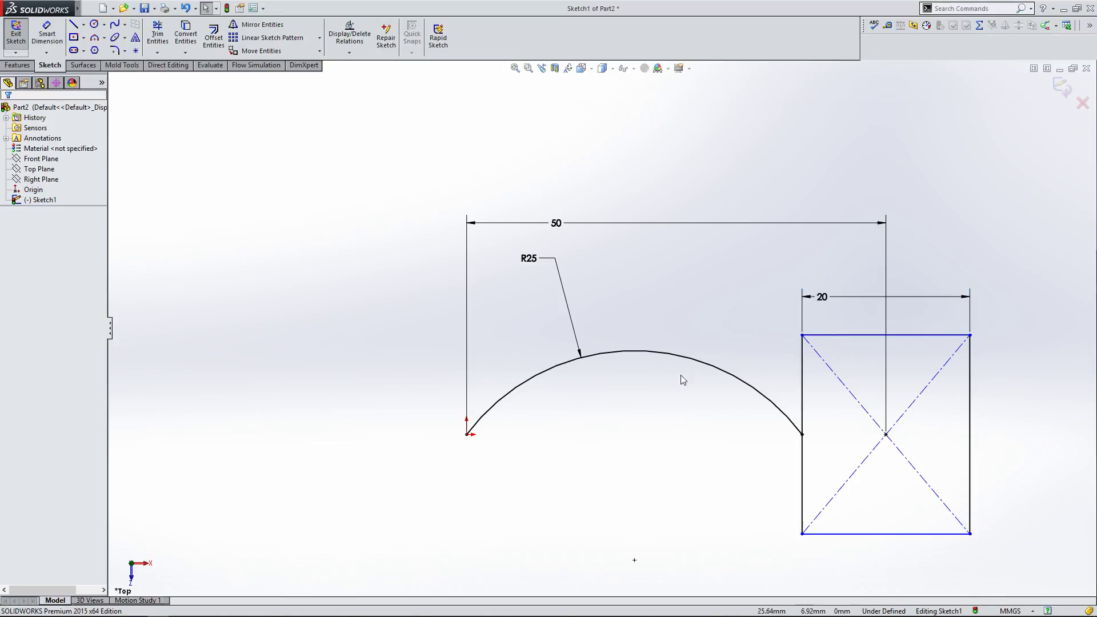
Step: Change the rectangle's width dimension to 30 mm
click(665, 351)
click(663, 424)
double_click(823, 299)
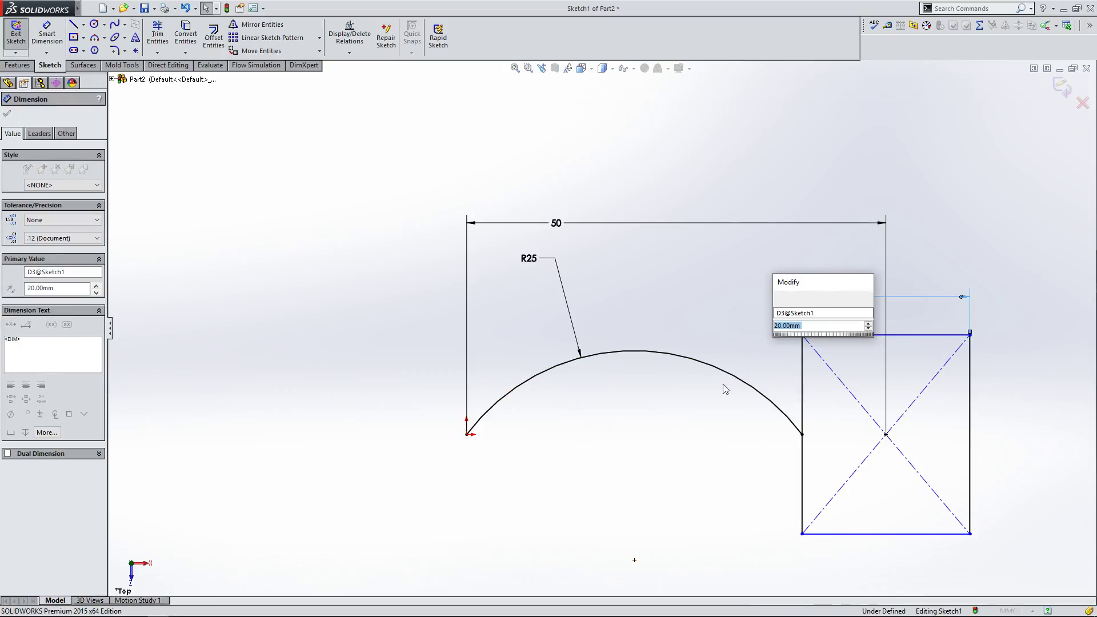
text(30)
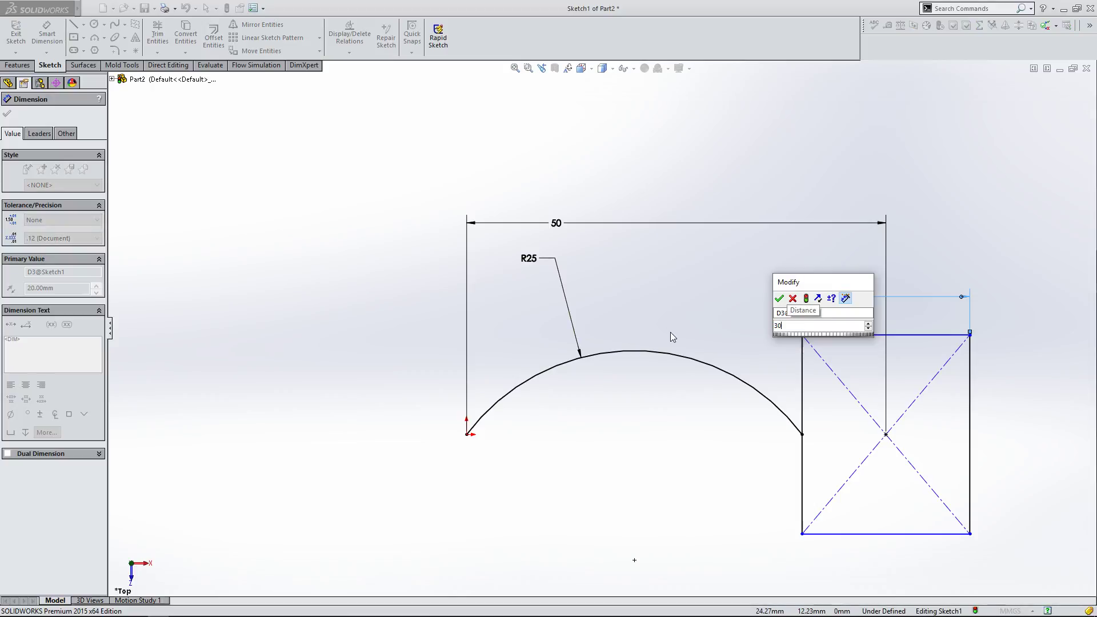
key(Return)
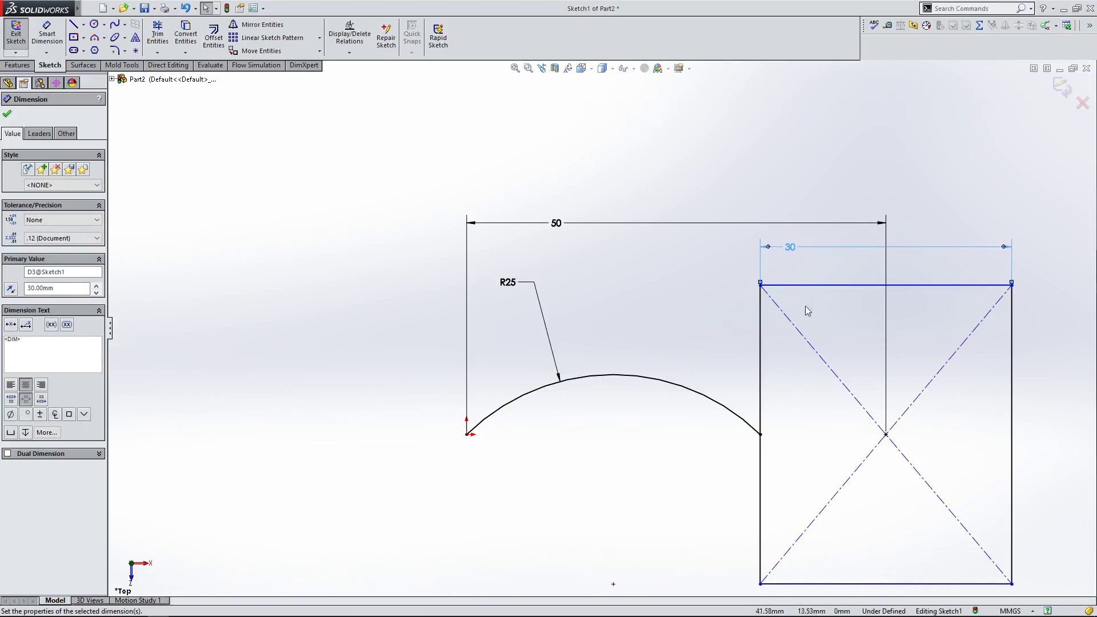
Step: Change the rectangle's width dimension to 40 mm
double_click(792, 249)
text(4)
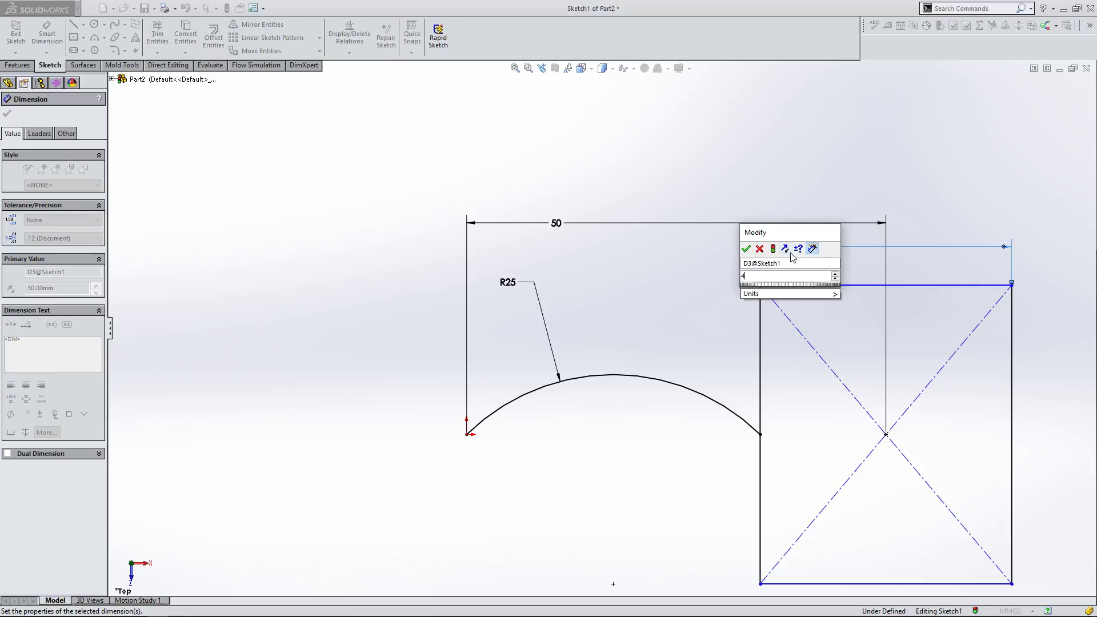
key(Return)
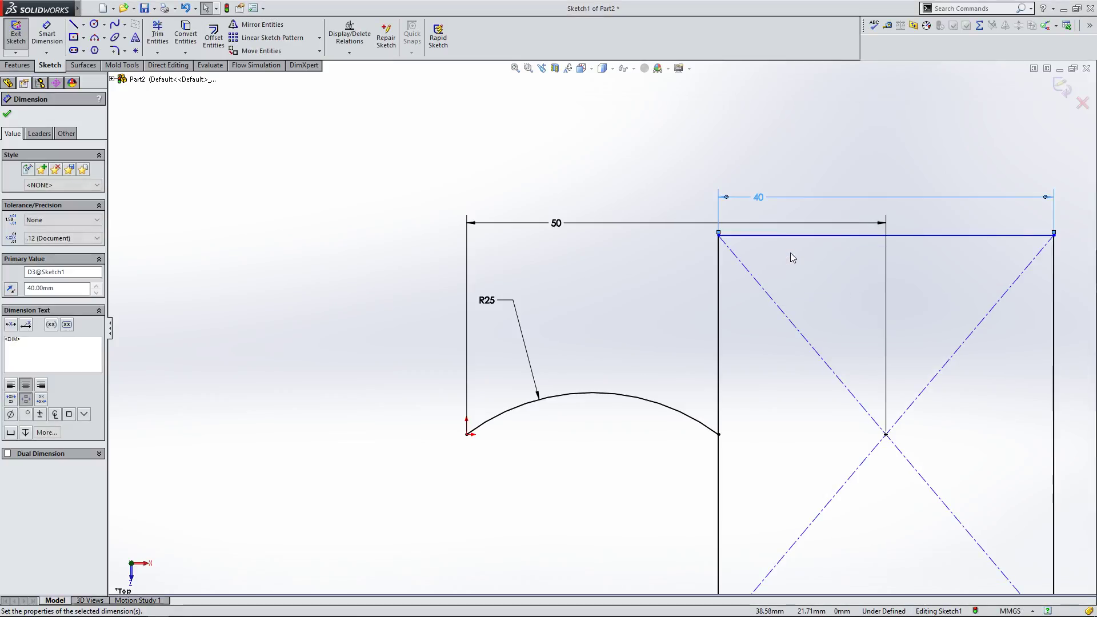
Step: Set the rectangle's width dimension to 50 mm
double_click(763, 198)
text(5)
key(Return)
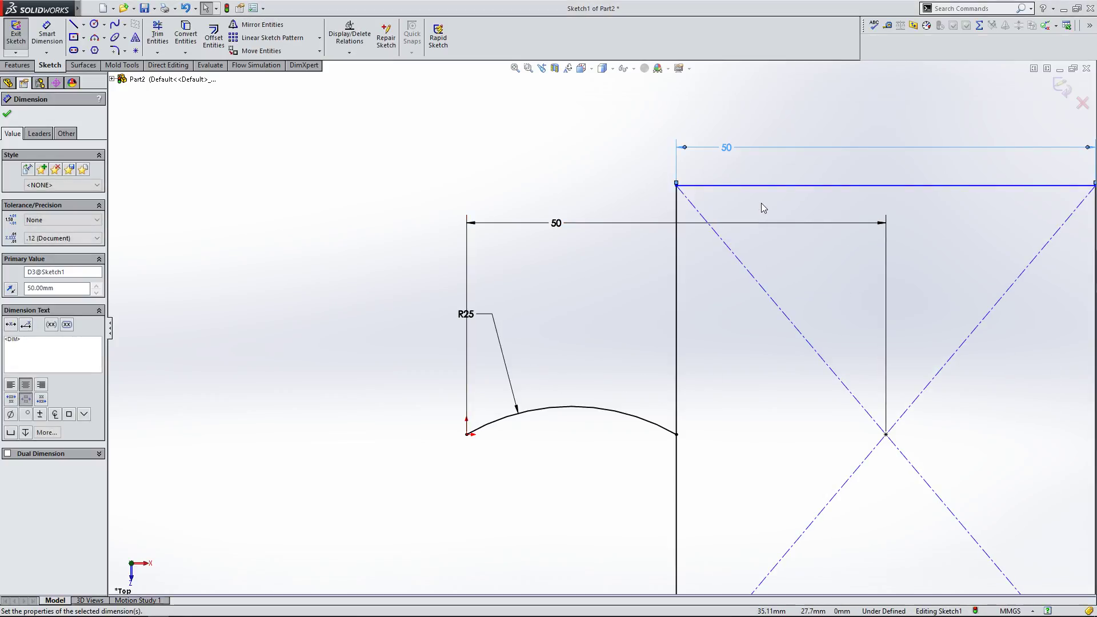
scroll(636, 218, up, 3)
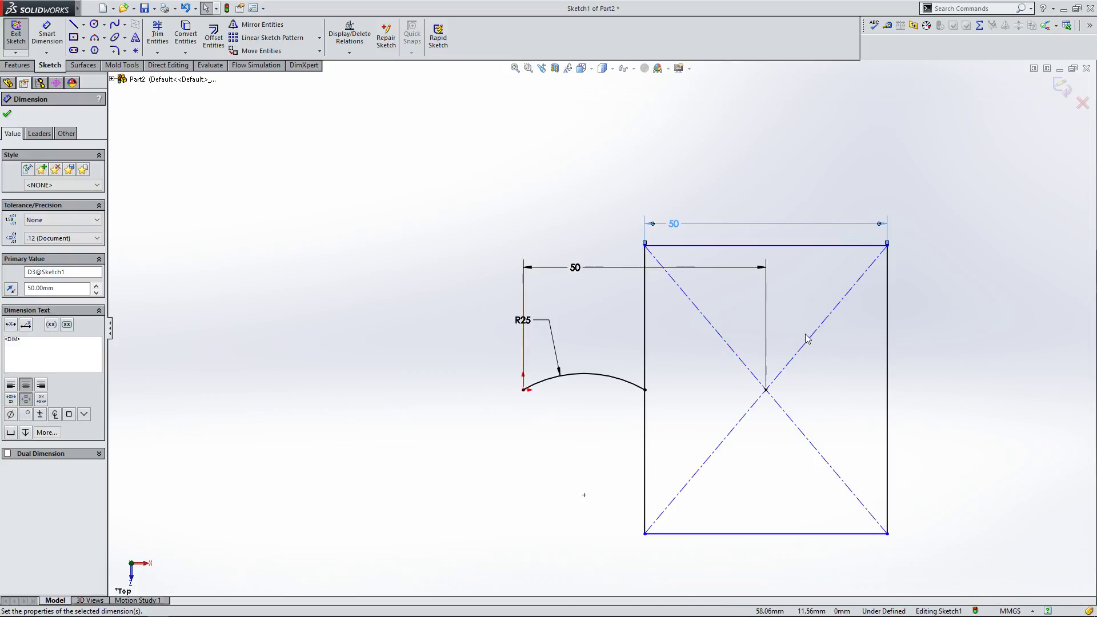
scroll(806, 337, down, 2)
click(775, 246)
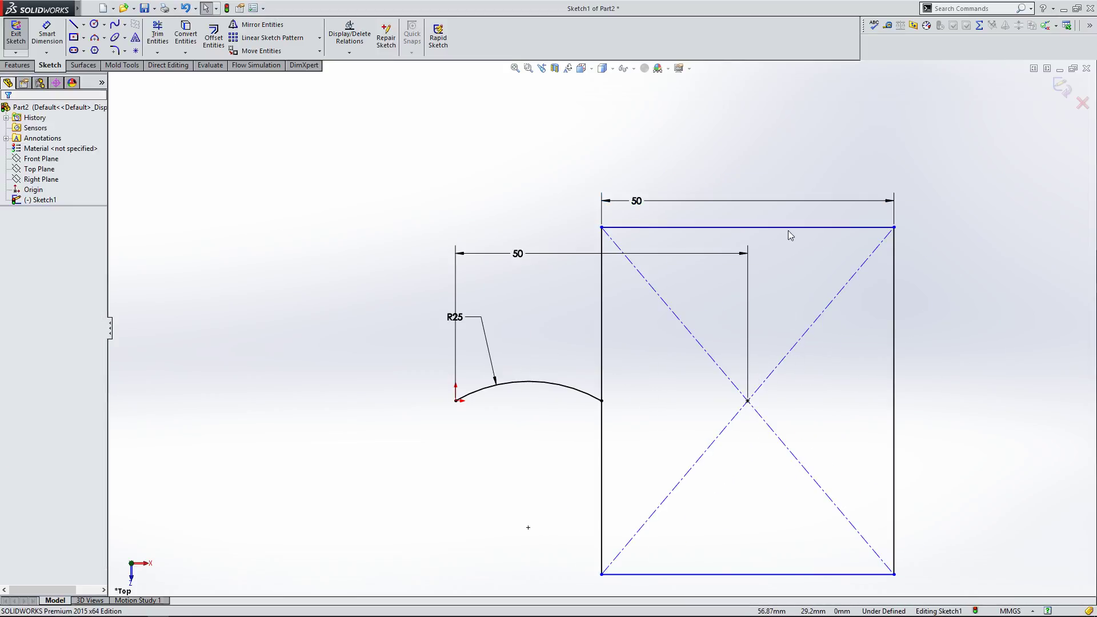
Step: Shorten the rectangle by its top edge and dimension its right edge height as 20 mm
drag(788, 229, 783, 338)
click(783, 300)
click(47, 35)
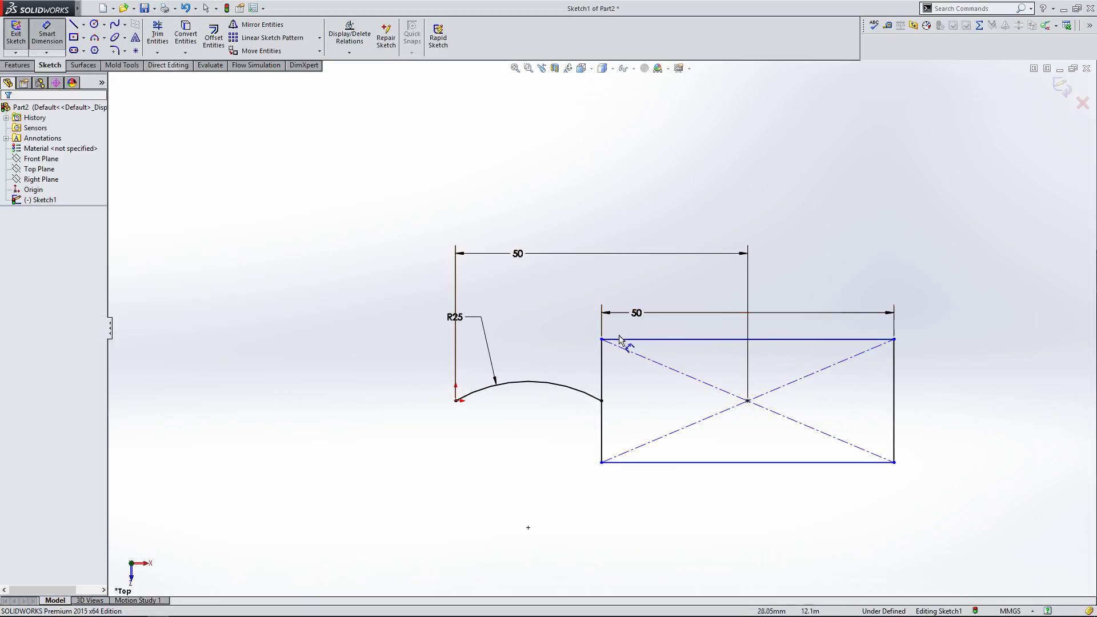
click(895, 408)
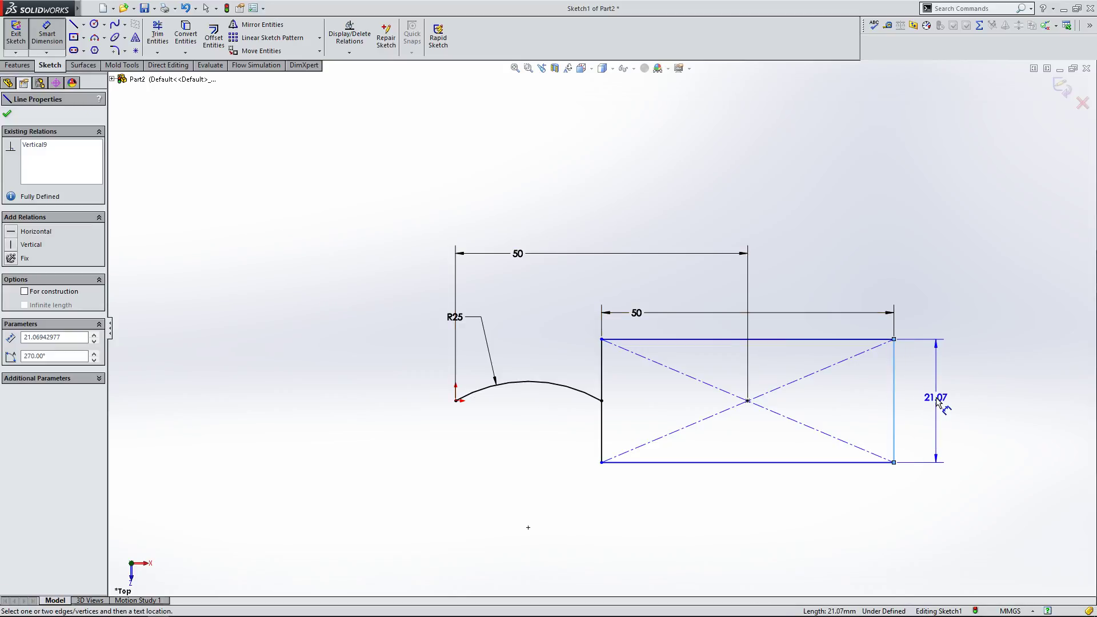
click(937, 397)
text(20)
key(Return)
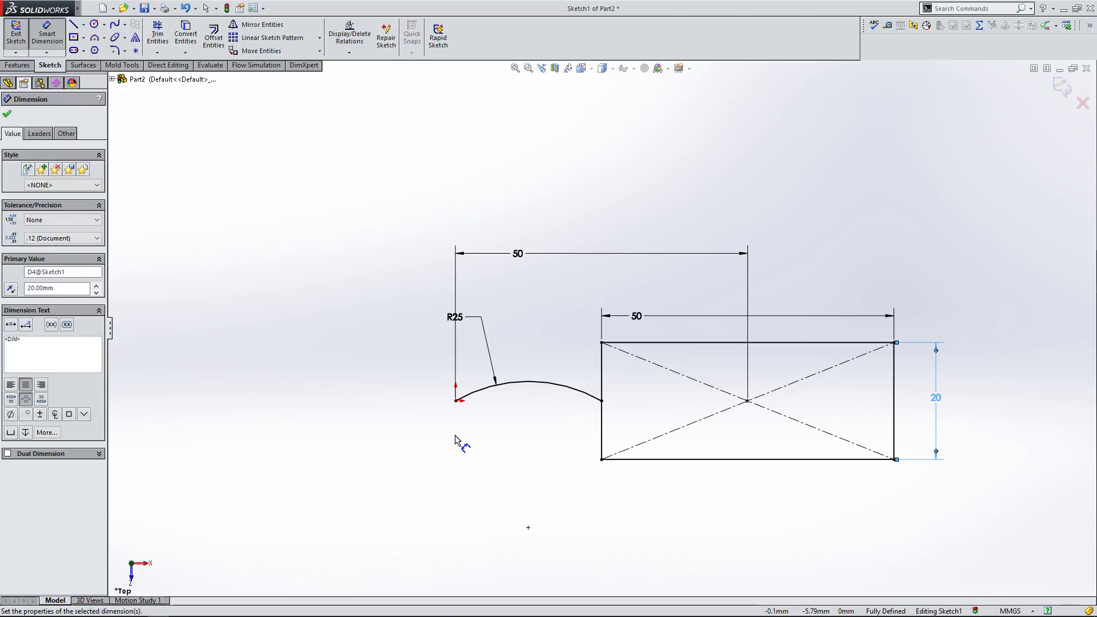
Step: Leave the dimension tool and reposition the R25 radius dimension label above the arc
right_click(456, 440)
click(491, 470)
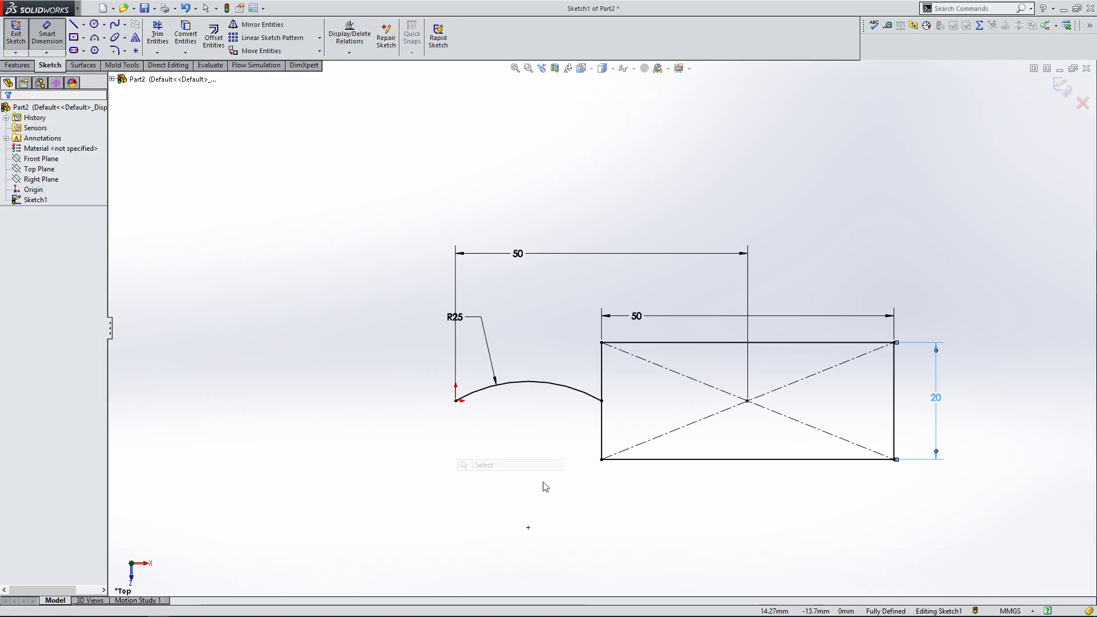
drag(484, 333, 476, 324)
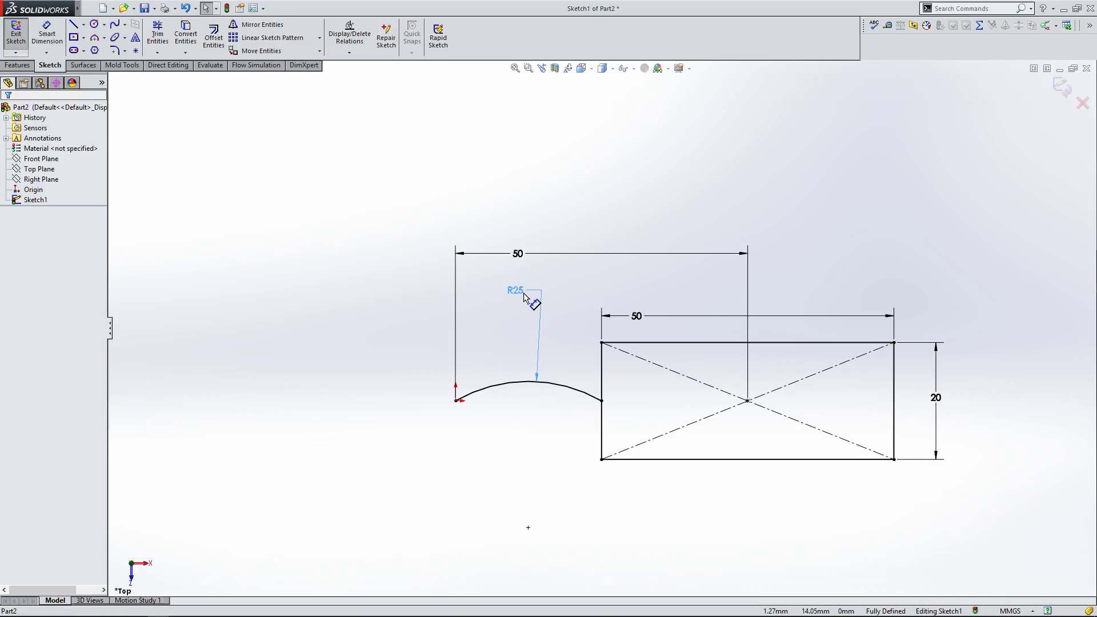
click(367, 380)
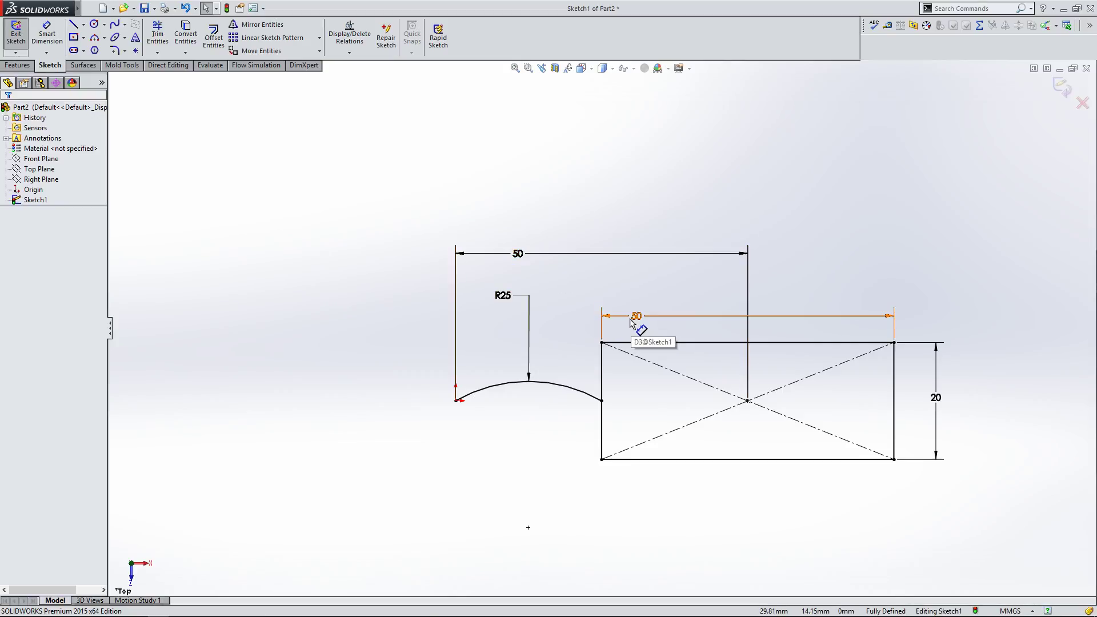
Step: Set the rectangle's width dimension to 20 mm
click(552, 391)
click(495, 328)
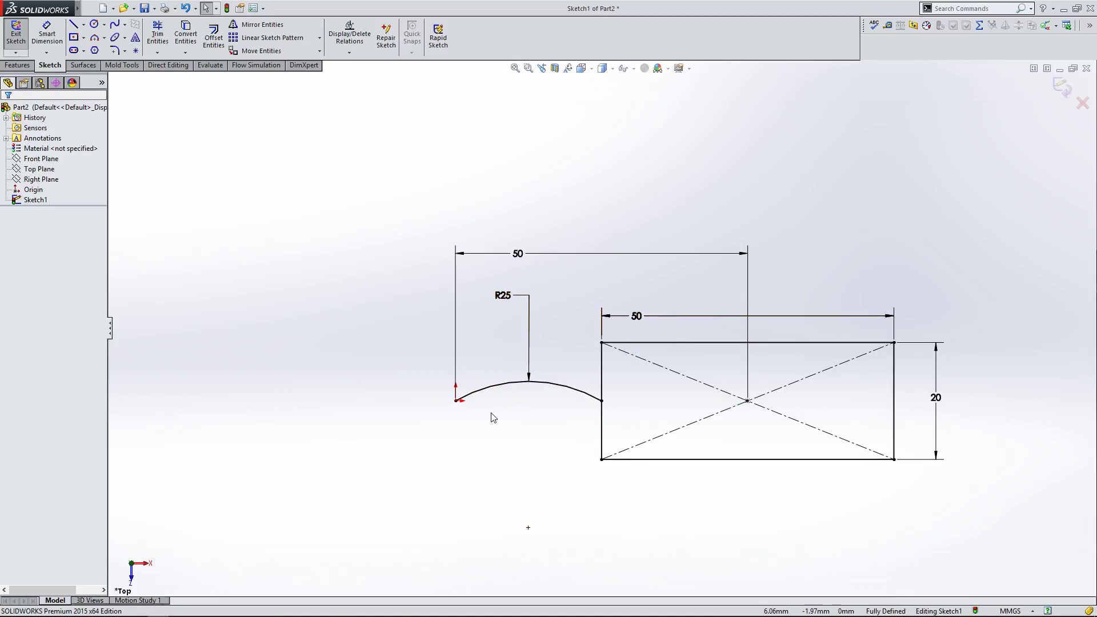
double_click(637, 318)
text(20)
key(Return)
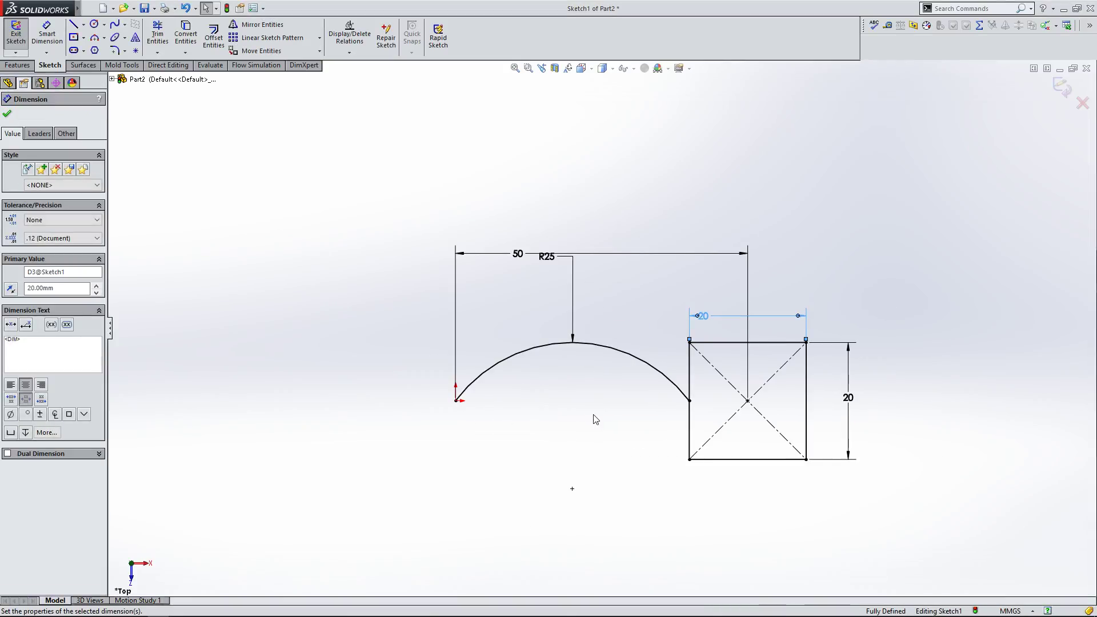
Step: Set the rectangle's width dimension to 60 mm
click(630, 321)
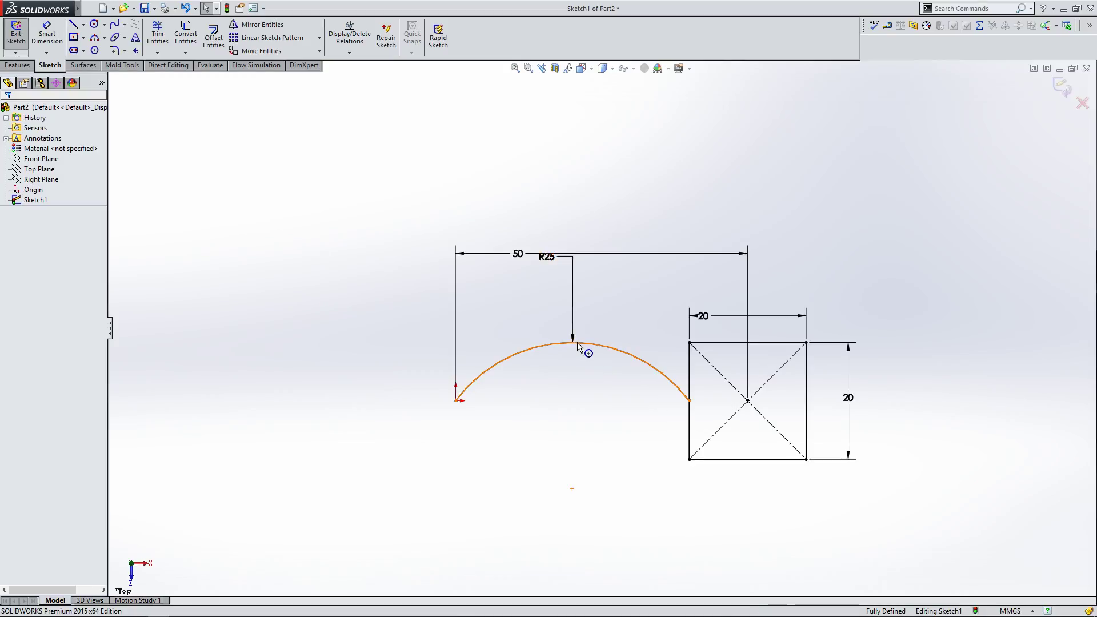
click(577, 343)
click(621, 340)
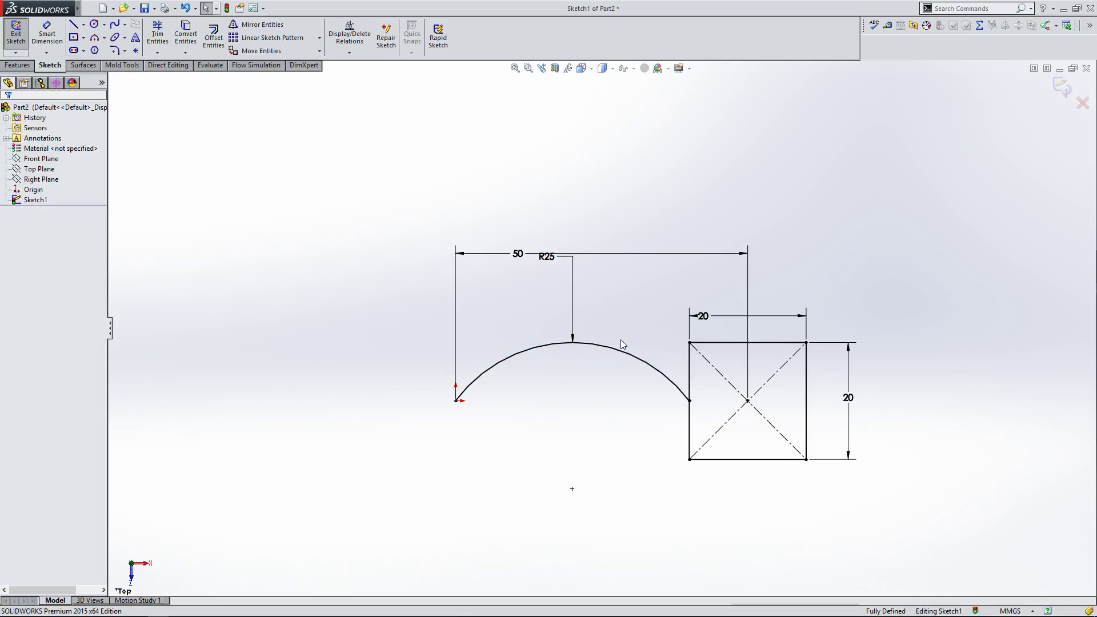
double_click(702, 316)
text(60)
key(Return)
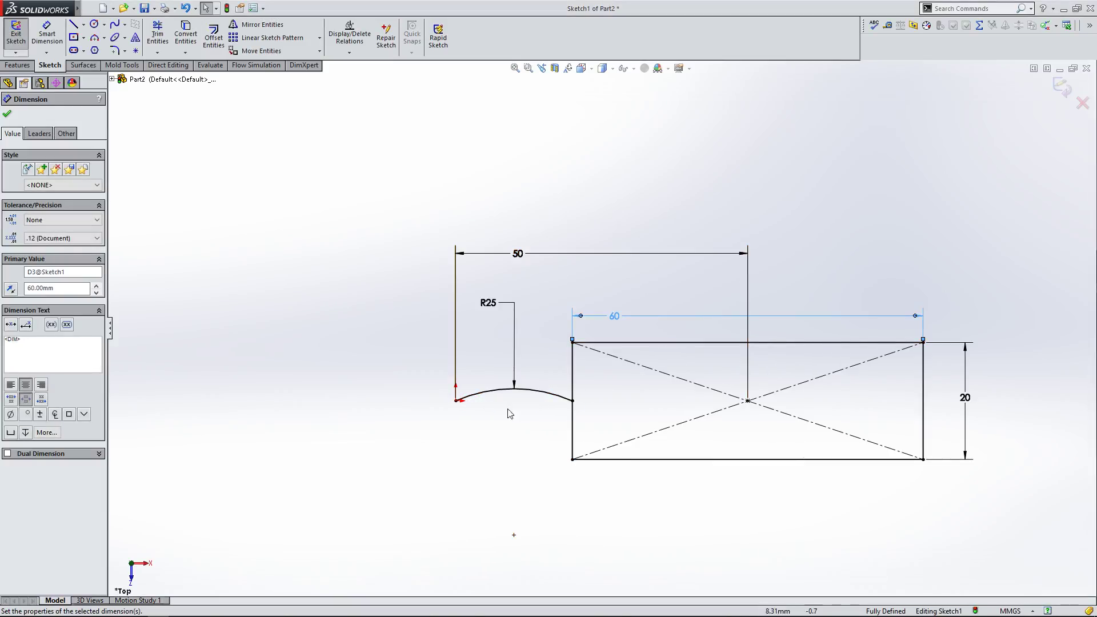
Step: Set the horizontal distance from the arc's start point to the rectangle's centre to 60 mm
key(Escape)
double_click(517, 252)
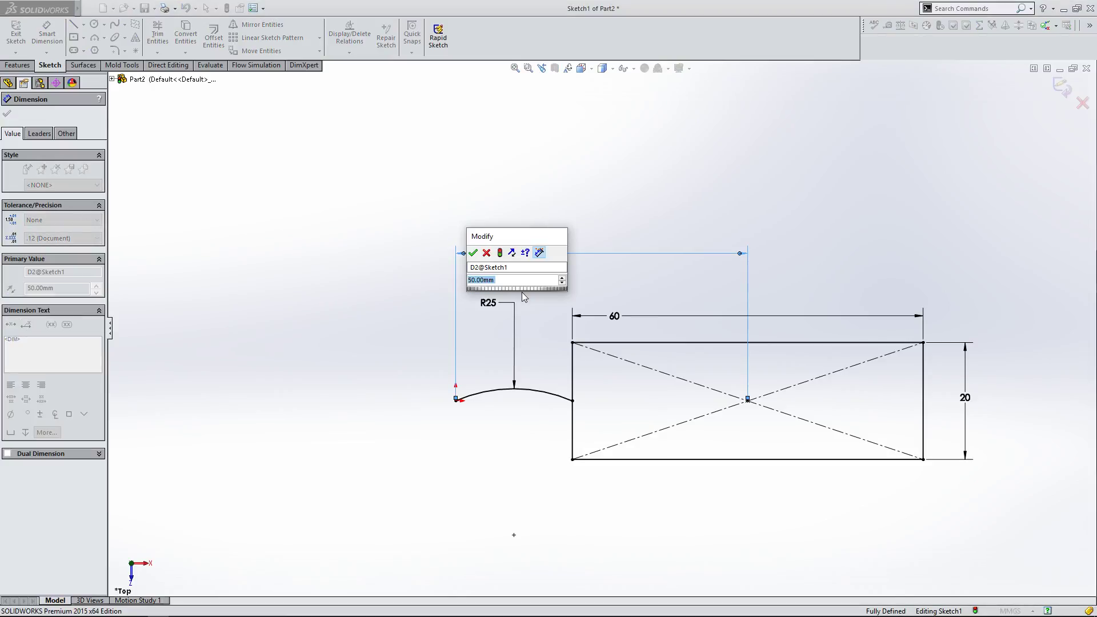
text(60)
key(Return)
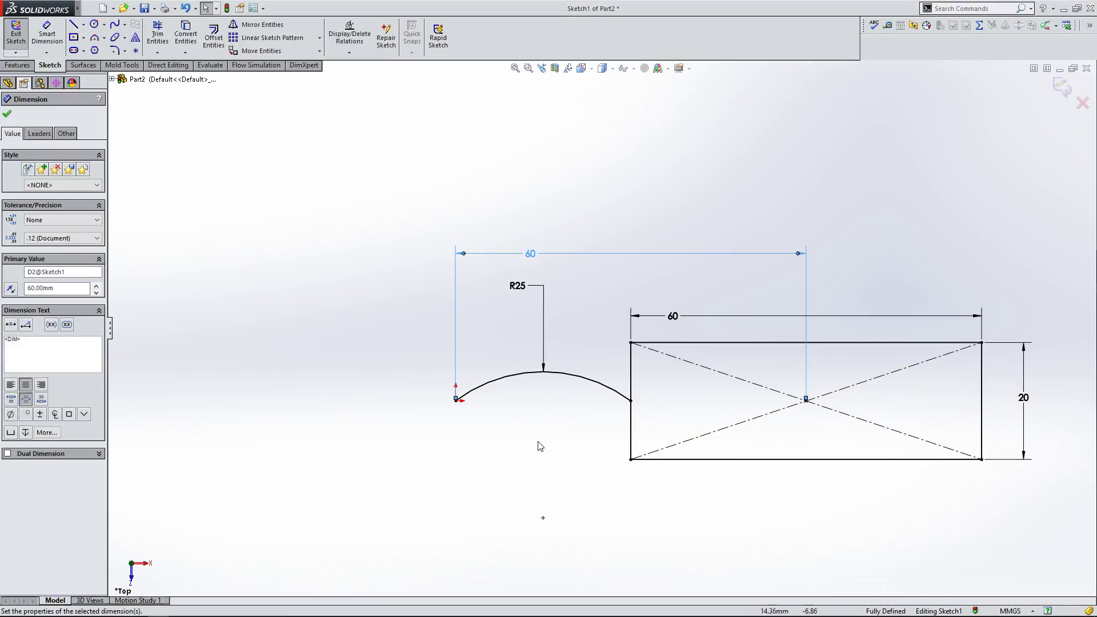
key(Escape)
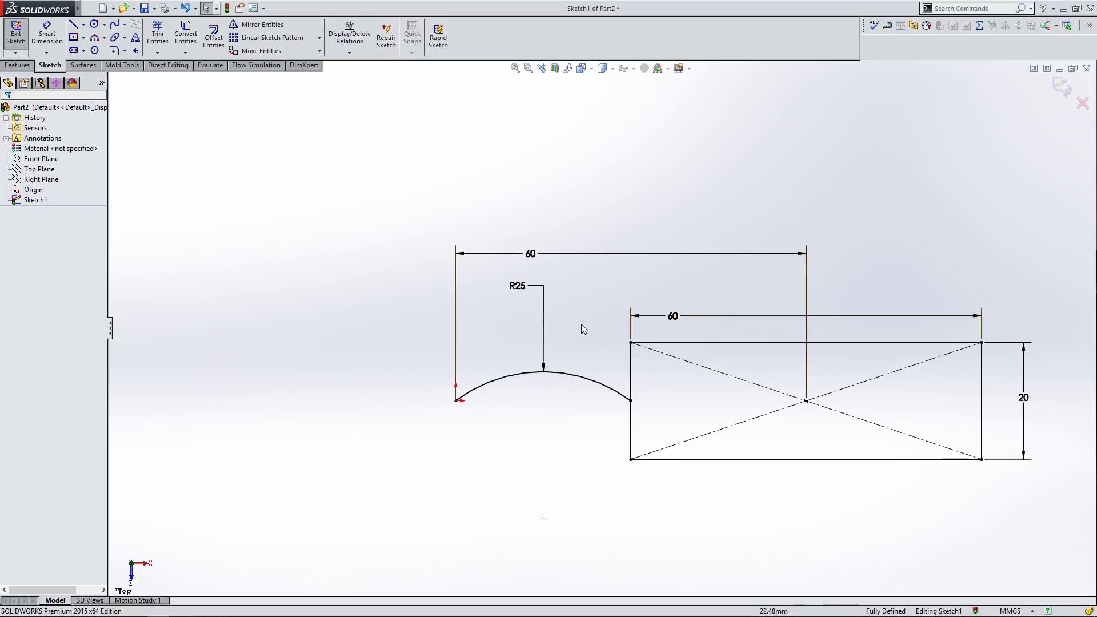
Step: Box-select all sketch entities and dimensions and delete them
scroll(600, 328, up, 1)
scroll(1001, 277, down, 1)
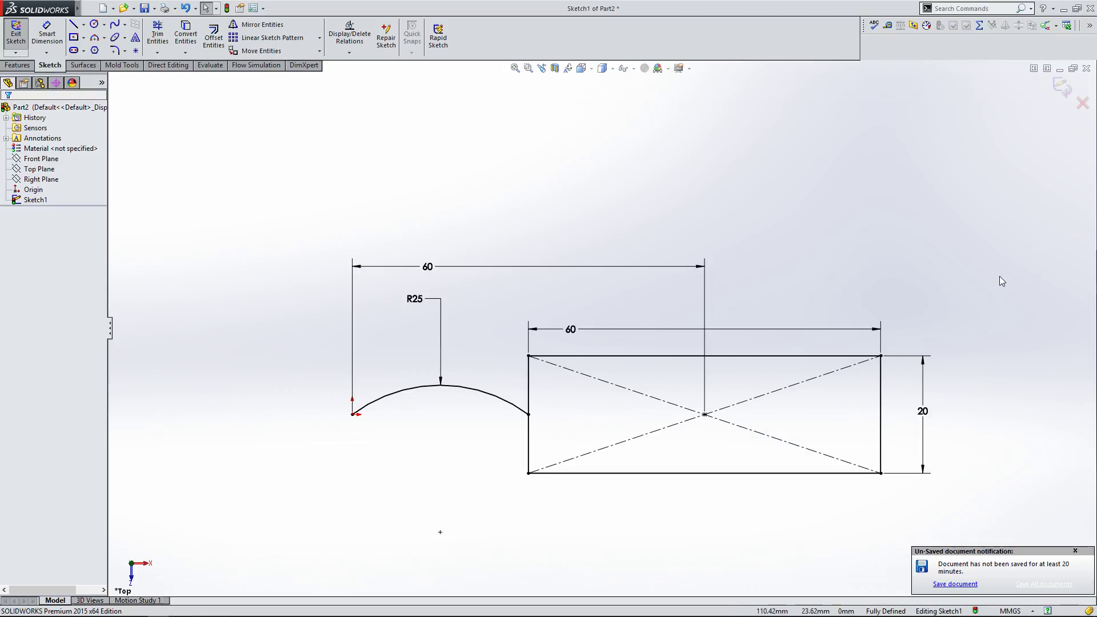
click(530, 416)
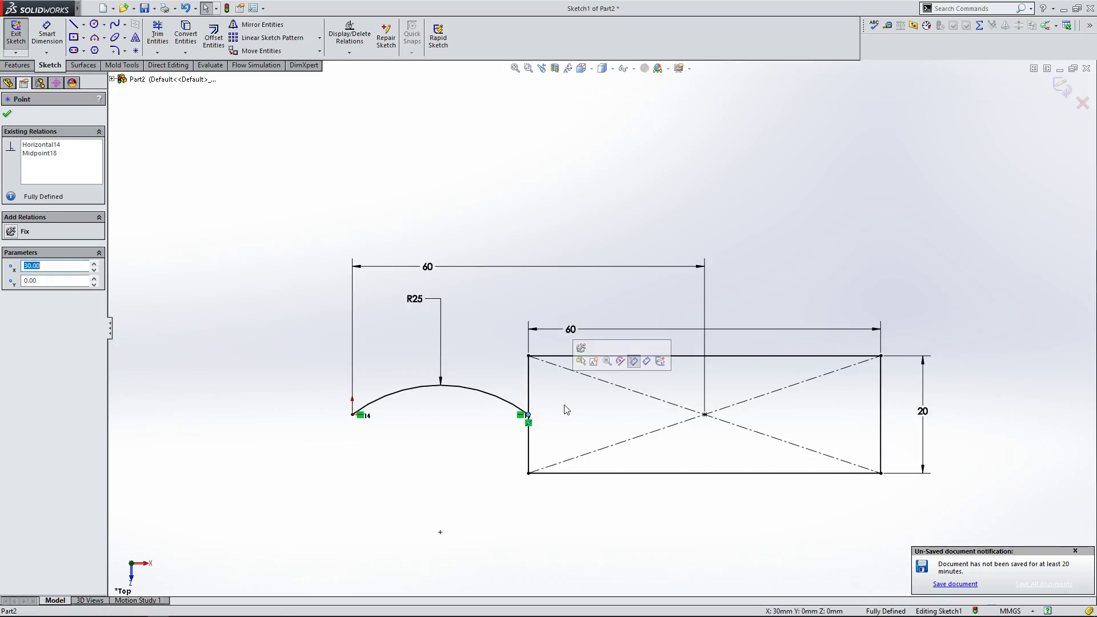
key(Escape)
click(490, 399)
key(Escape)
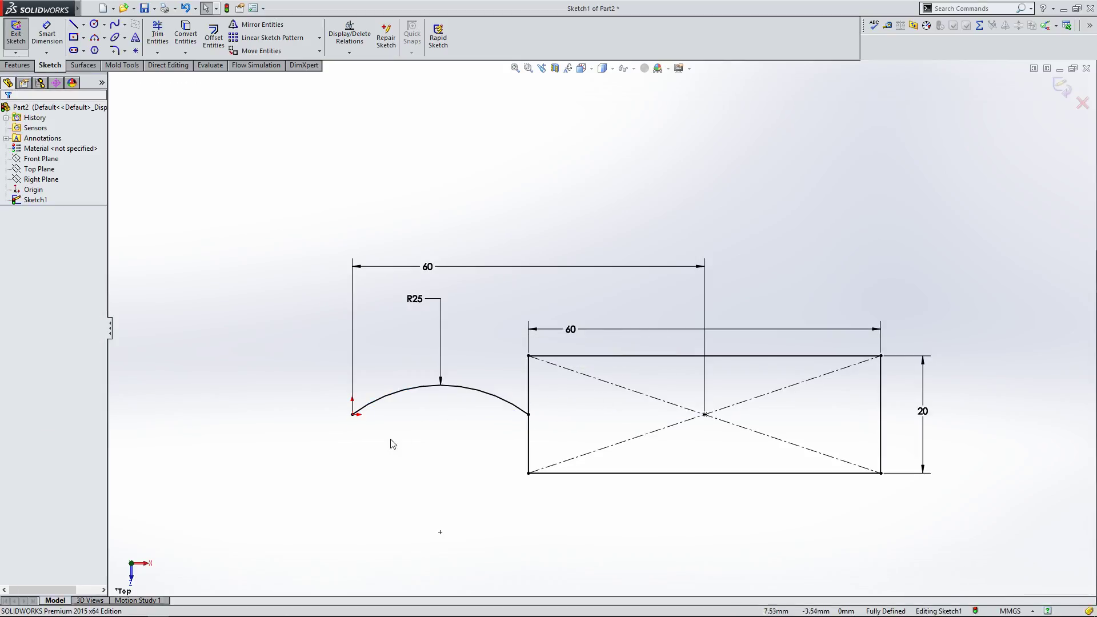
mouse_move(282, 228)
mouse_down()
mouse_move(889, 498)
mouse_move(989, 523)
mouse_up()
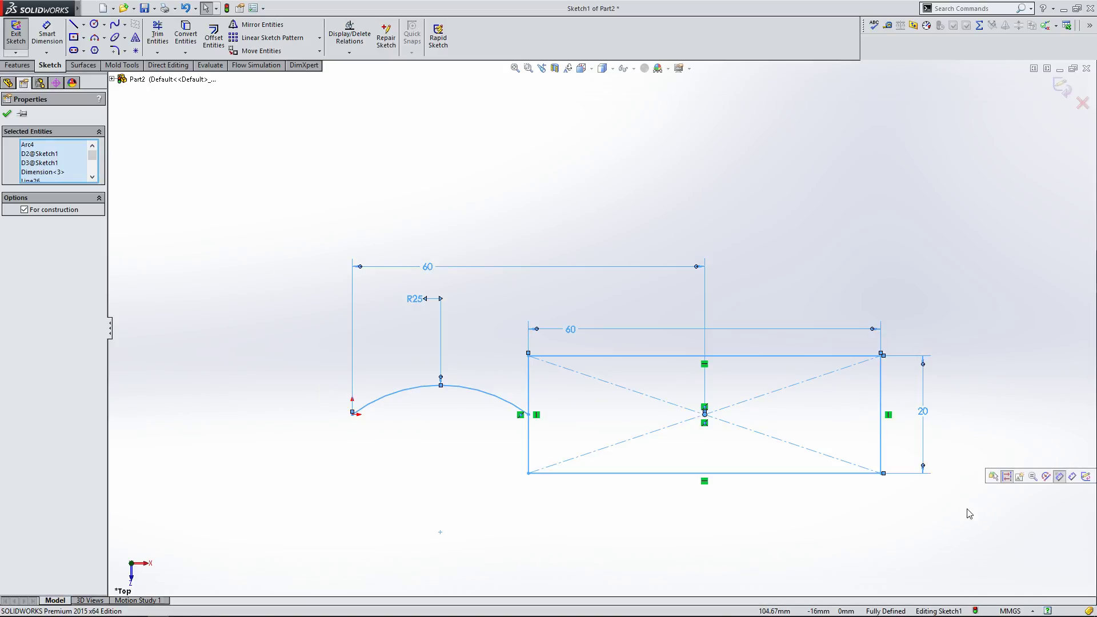
key(Delete)
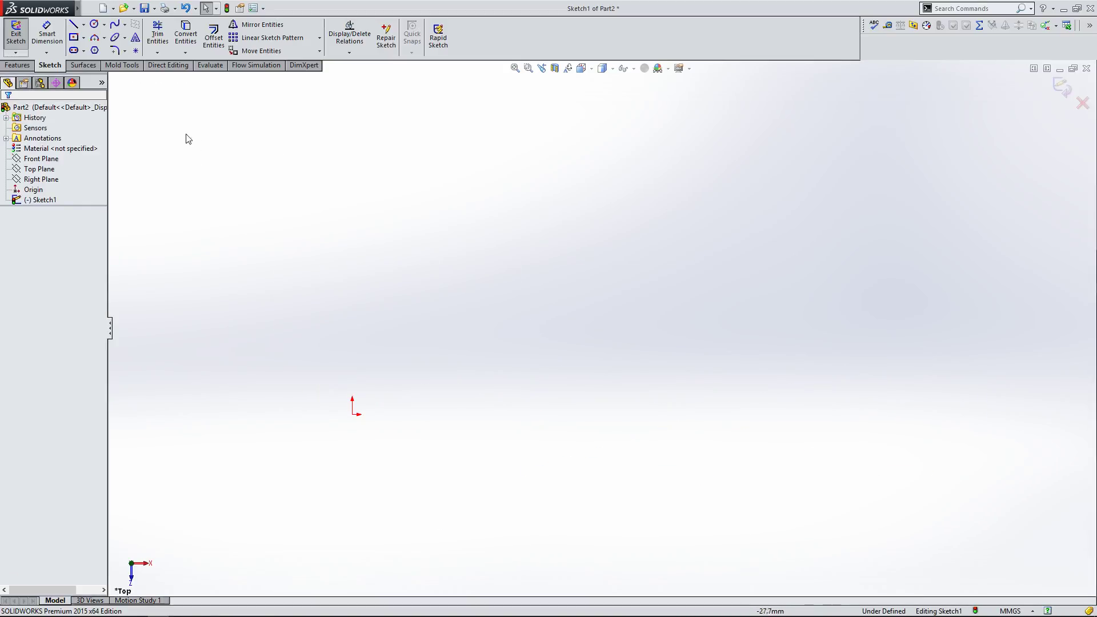
Step: Sketch a closed six-line L-shaped profile starting at the origin with the Line tool
click(73, 24)
click(352, 415)
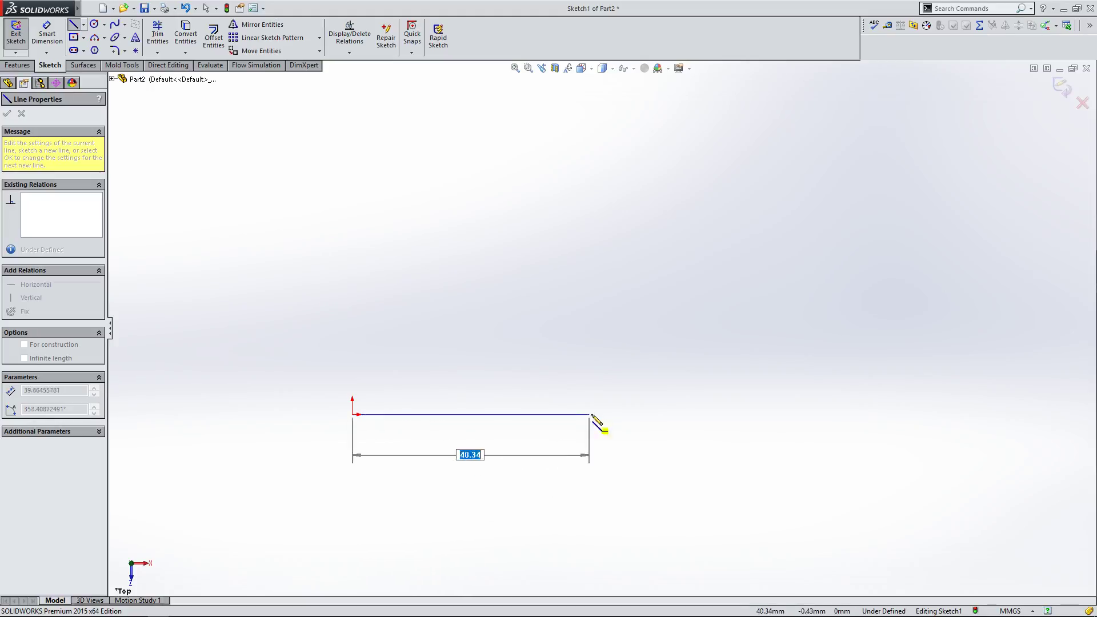
click(632, 414)
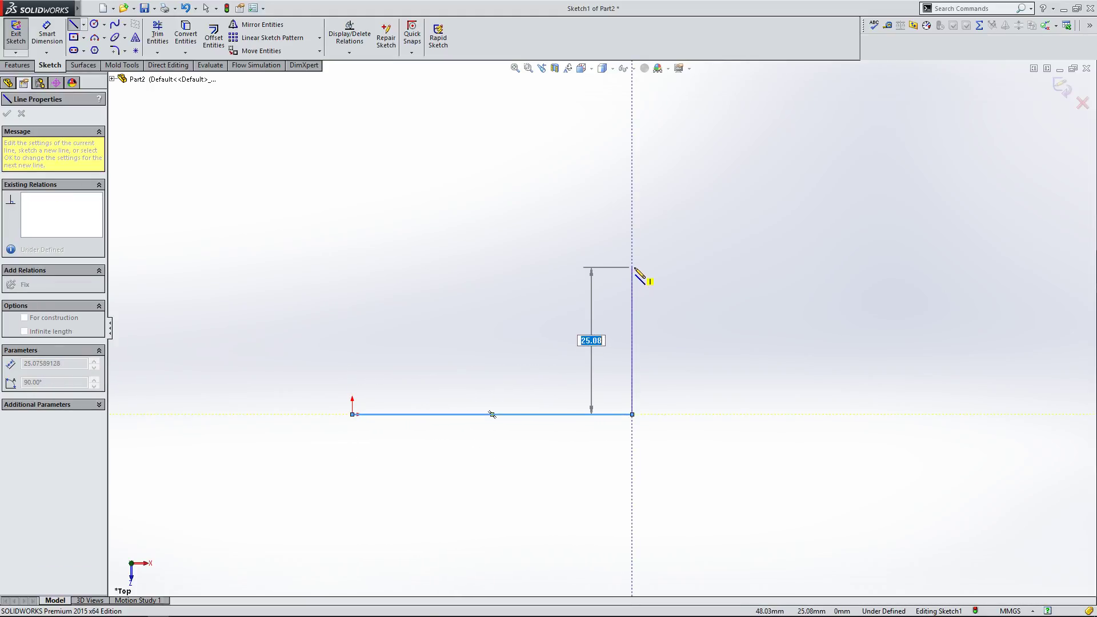
click(632, 267)
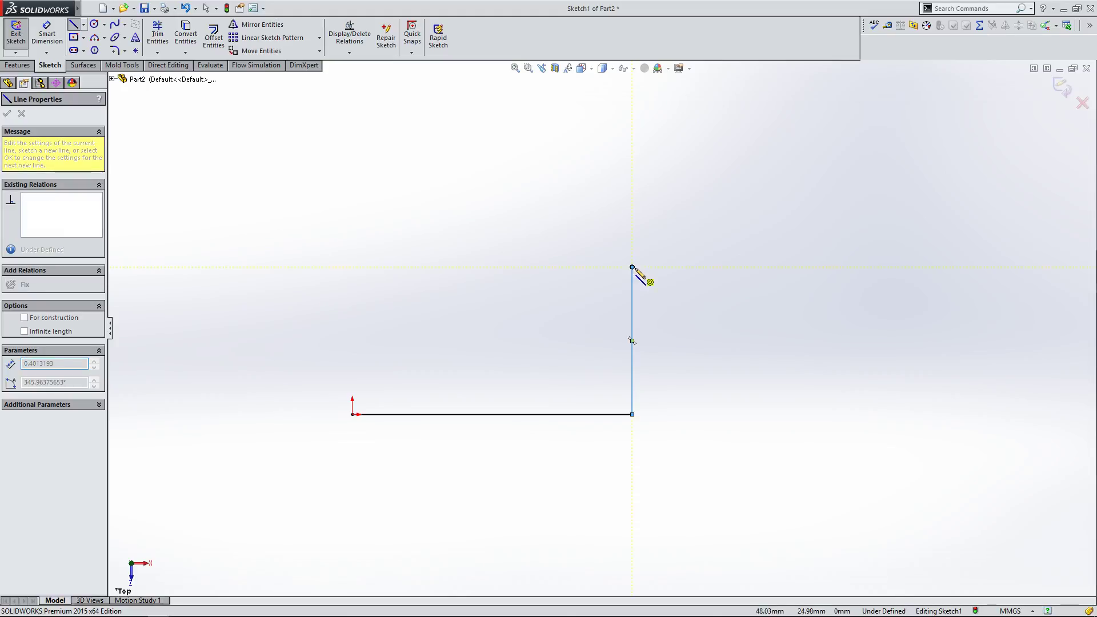
click(848, 267)
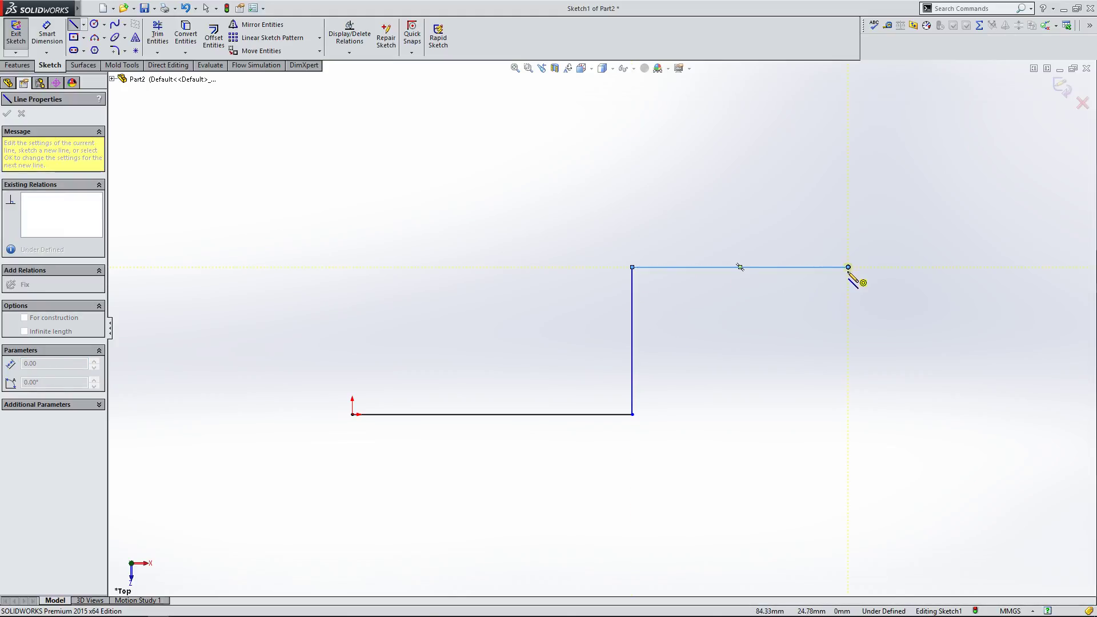
click(848, 516)
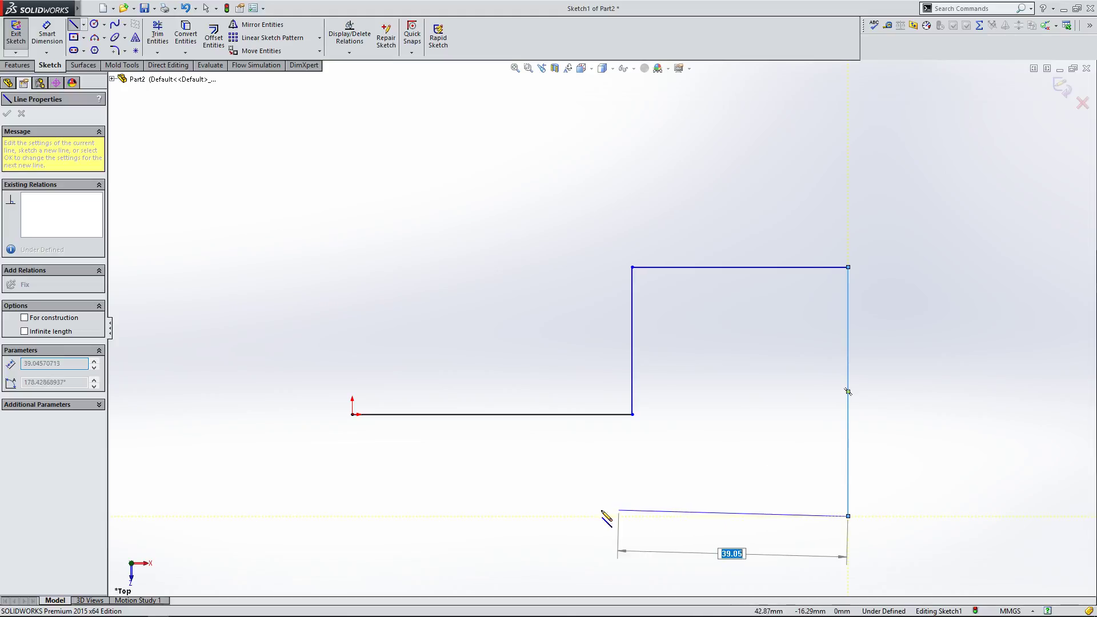
click(353, 516)
click(353, 415)
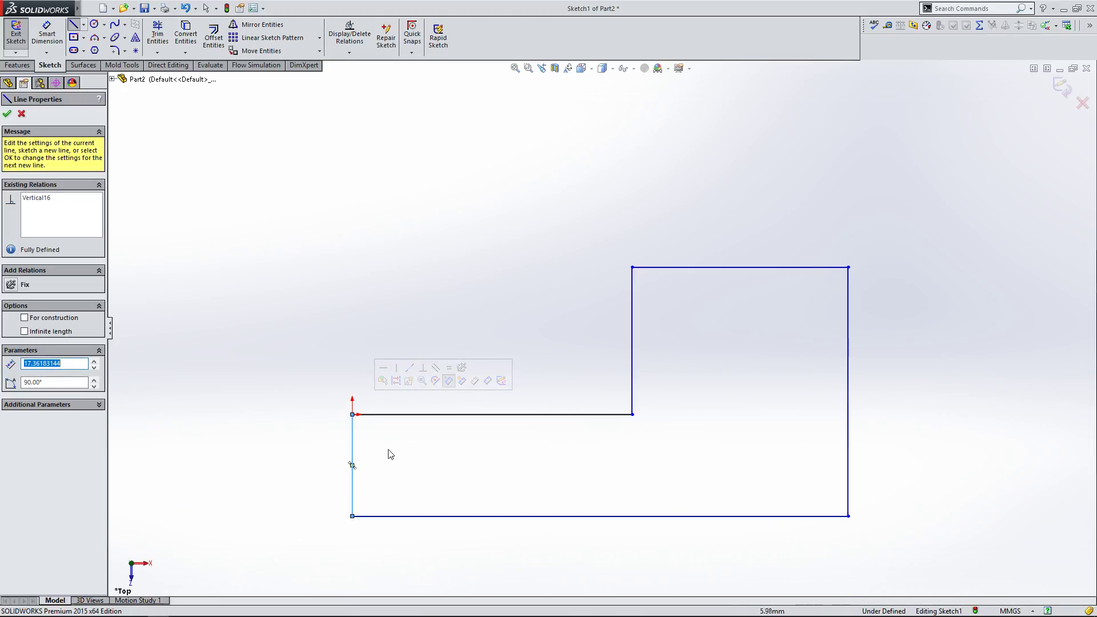
click(7, 114)
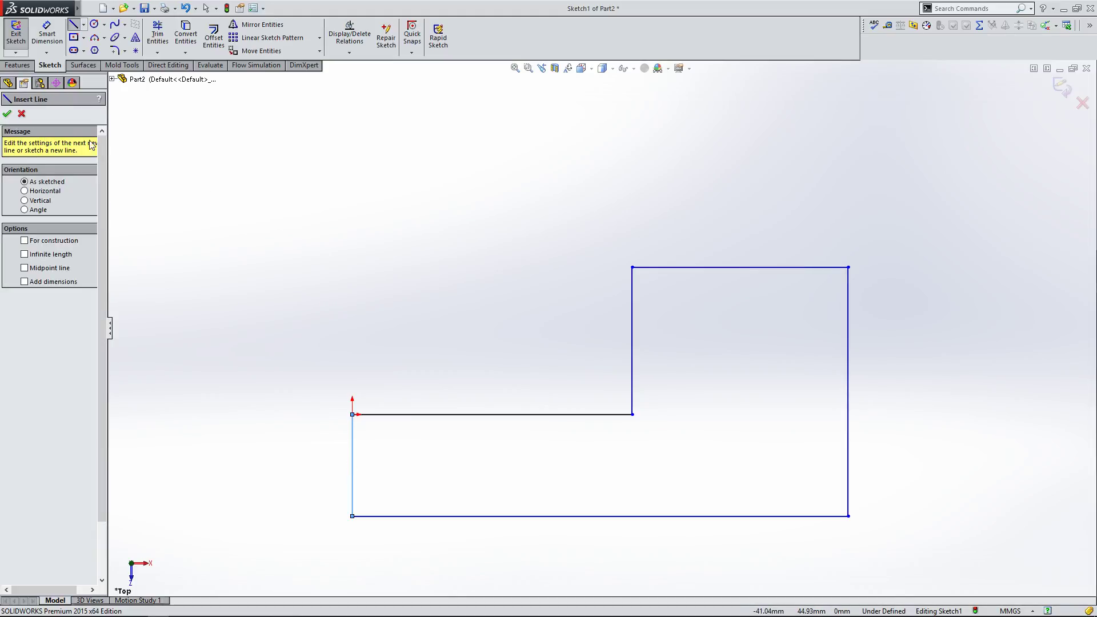
click(20, 114)
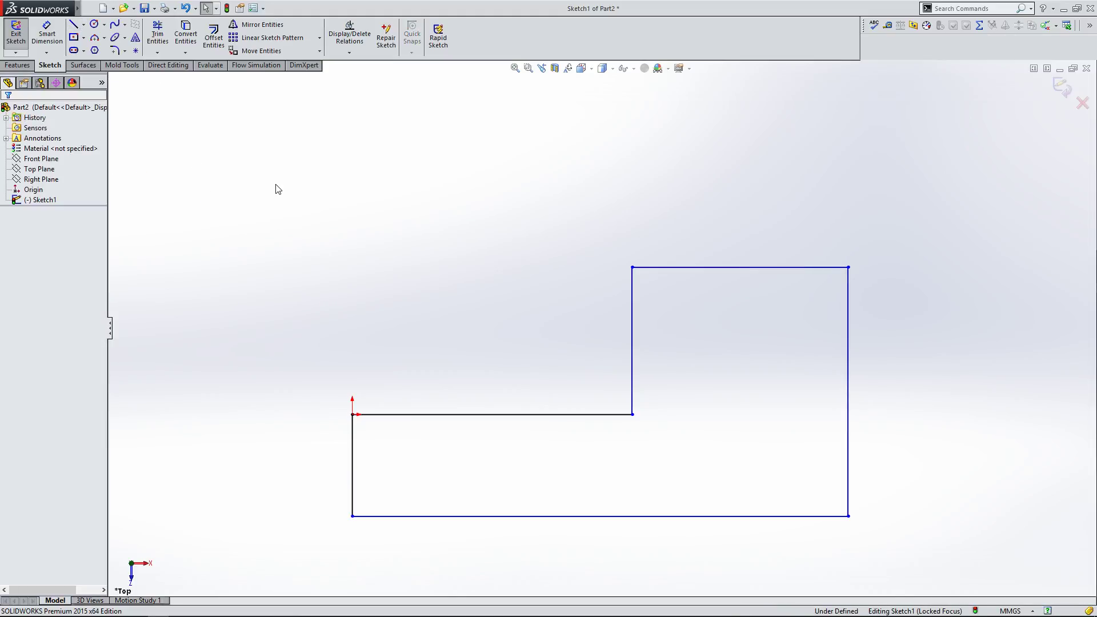
Step: Drag the profile's bottom edge and inner corner to reshape the under-defined sketch
click(47, 33)
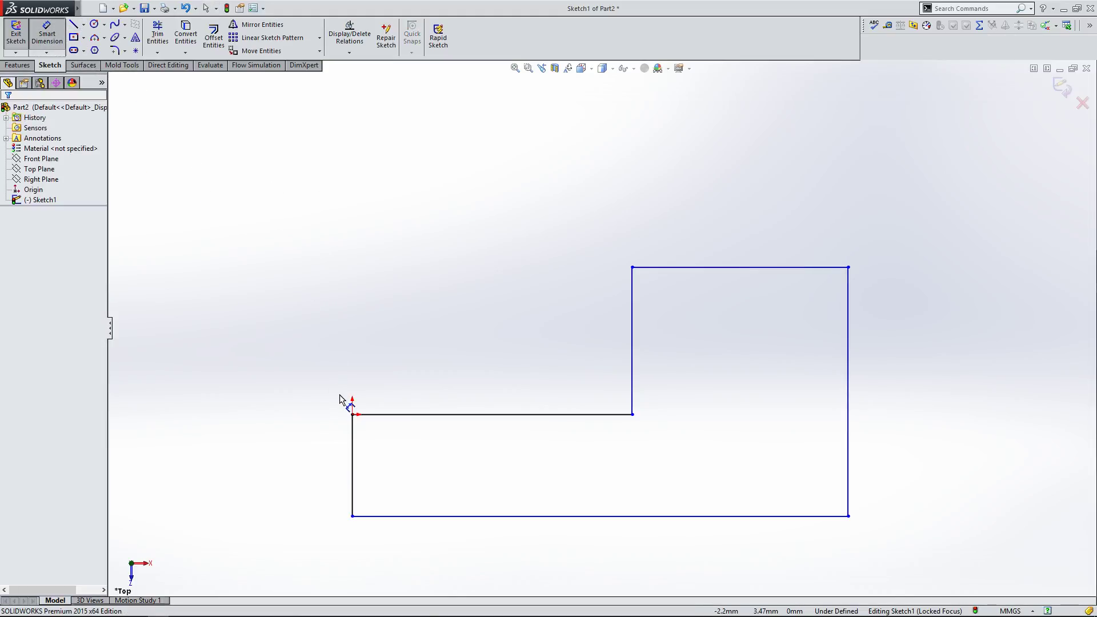
key(Escape)
mouse_move(497, 518)
mouse_down()
mouse_move(497, 321)
mouse_move(514, 149)
mouse_move(529, 505)
mouse_move(532, 140)
mouse_move(554, 524)
mouse_move(561, 165)
mouse_move(564, 520)
mouse_move(551, 93)
mouse_move(574, 513)
mouse_up()
drag(634, 416, 600, 240)
click(520, 330)
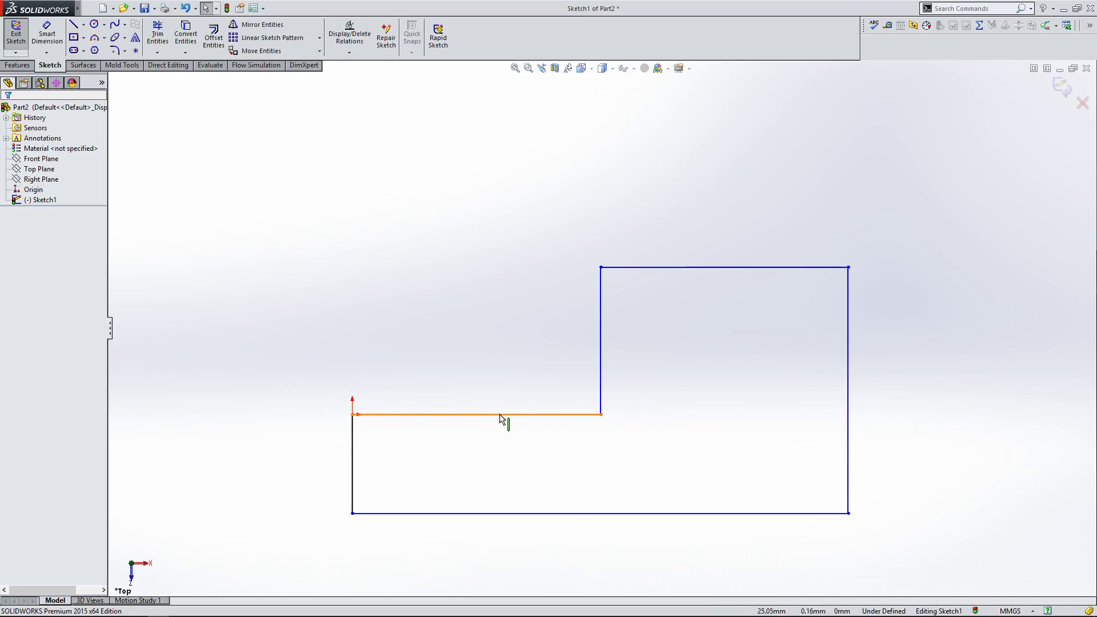
Step: Drag the upper end of the inner vertical line up and to the right
click(500, 414)
click(353, 476)
click(638, 362)
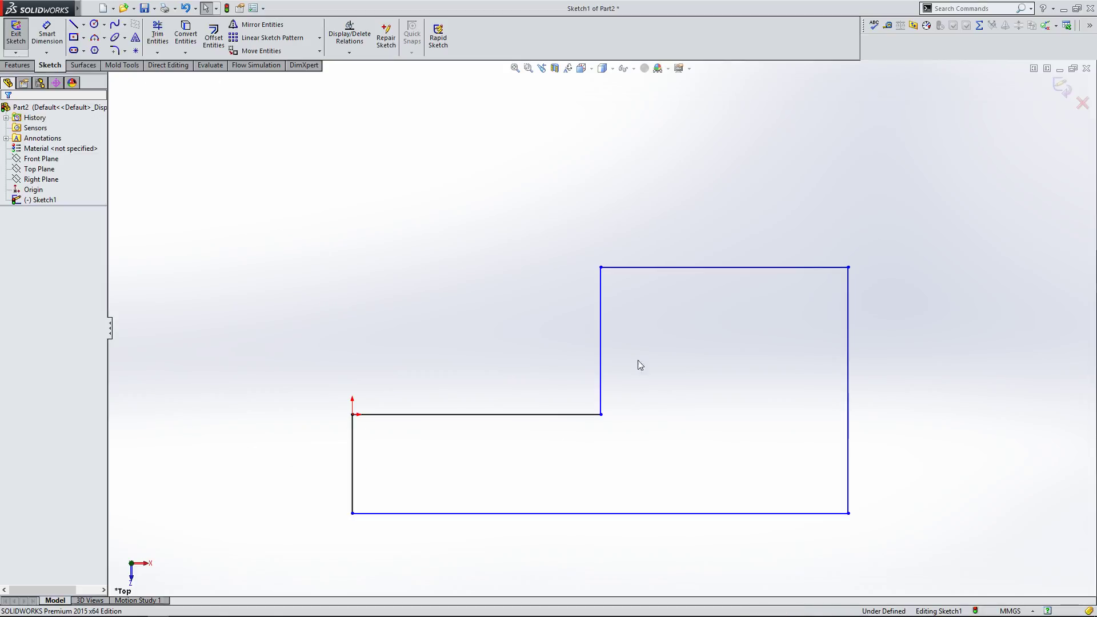
drag(601, 267, 623, 252)
click(613, 264)
Step: Select the profile's lines one by one to inspect their existing relations
click(623, 285)
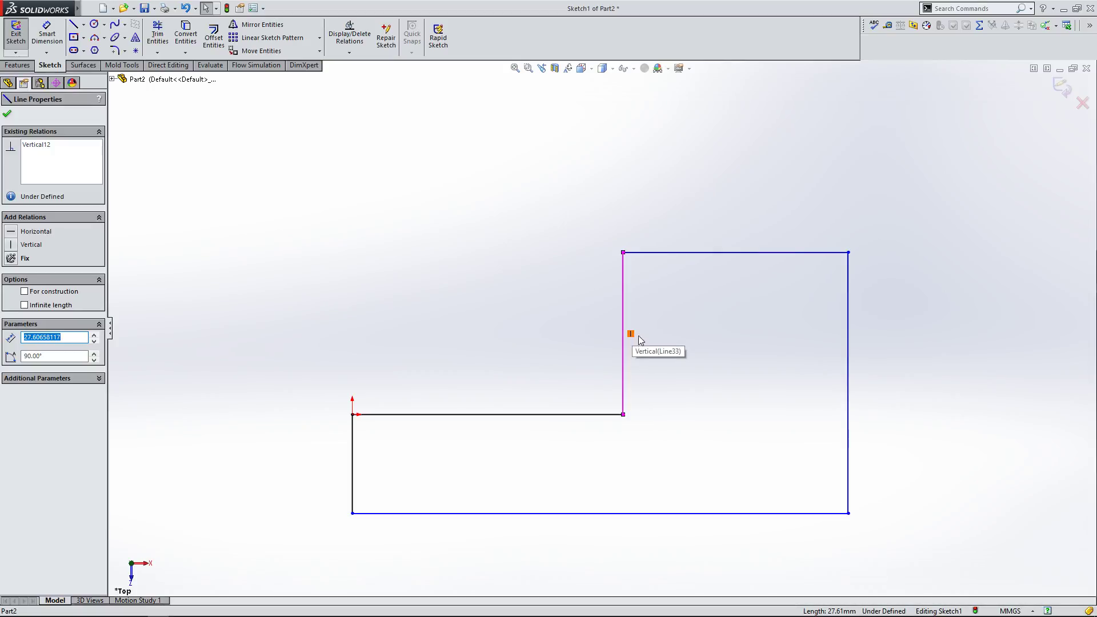
click(851, 350)
click(776, 255)
click(633, 518)
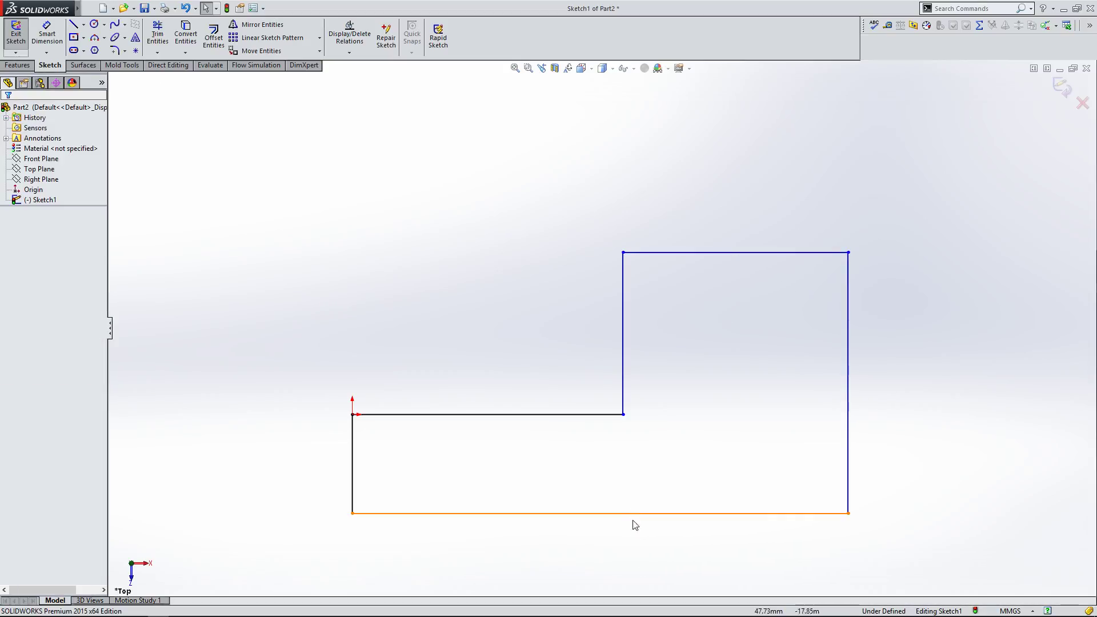
click(623, 513)
click(584, 465)
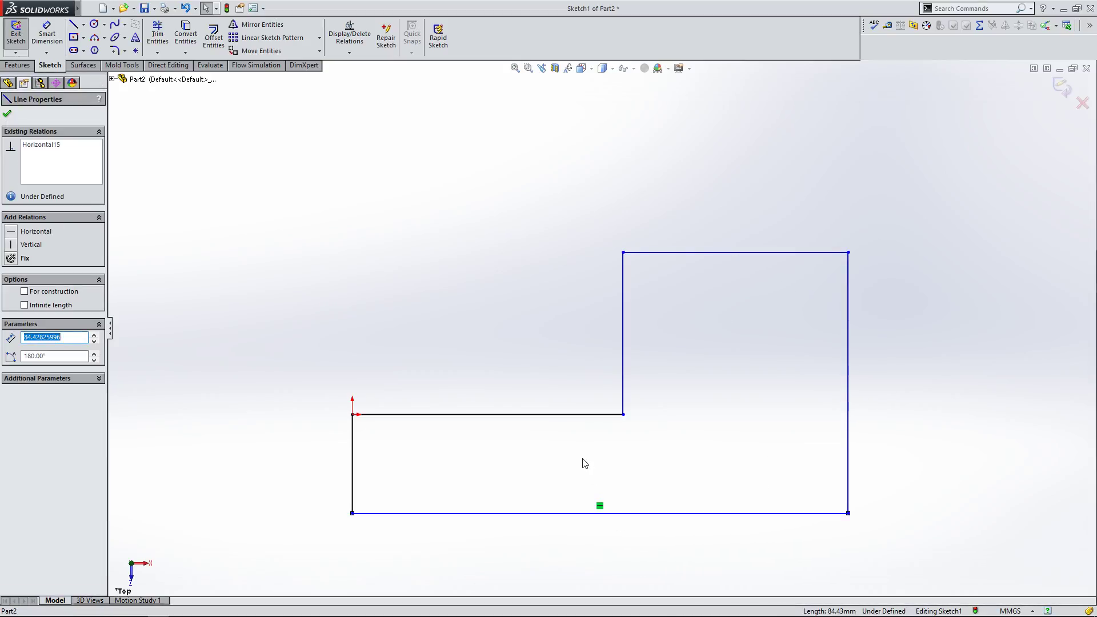
click(607, 416)
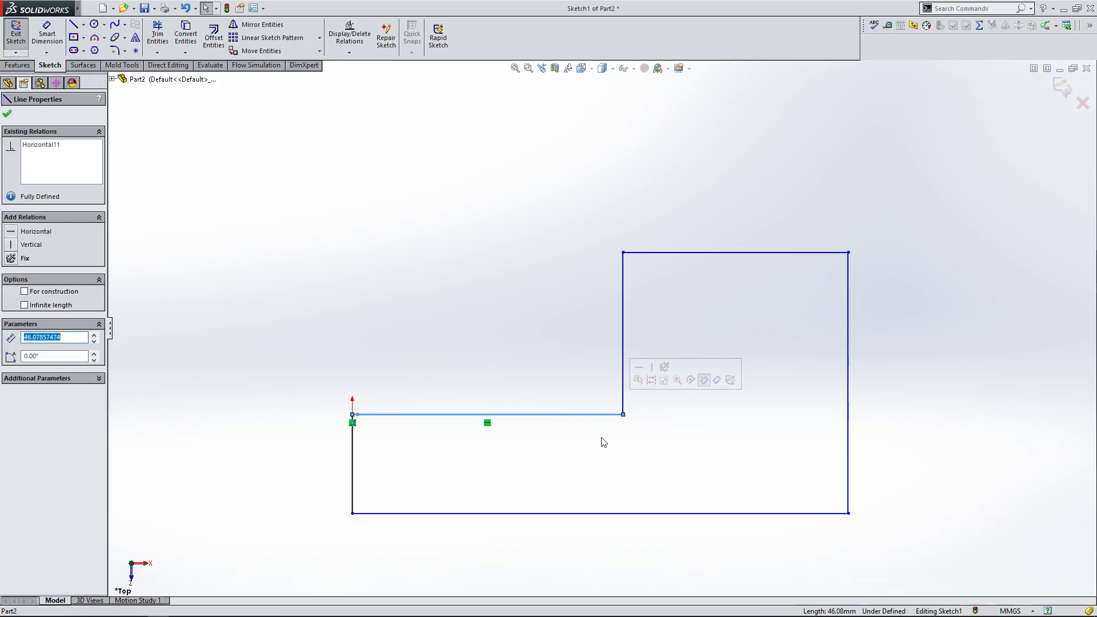
click(493, 443)
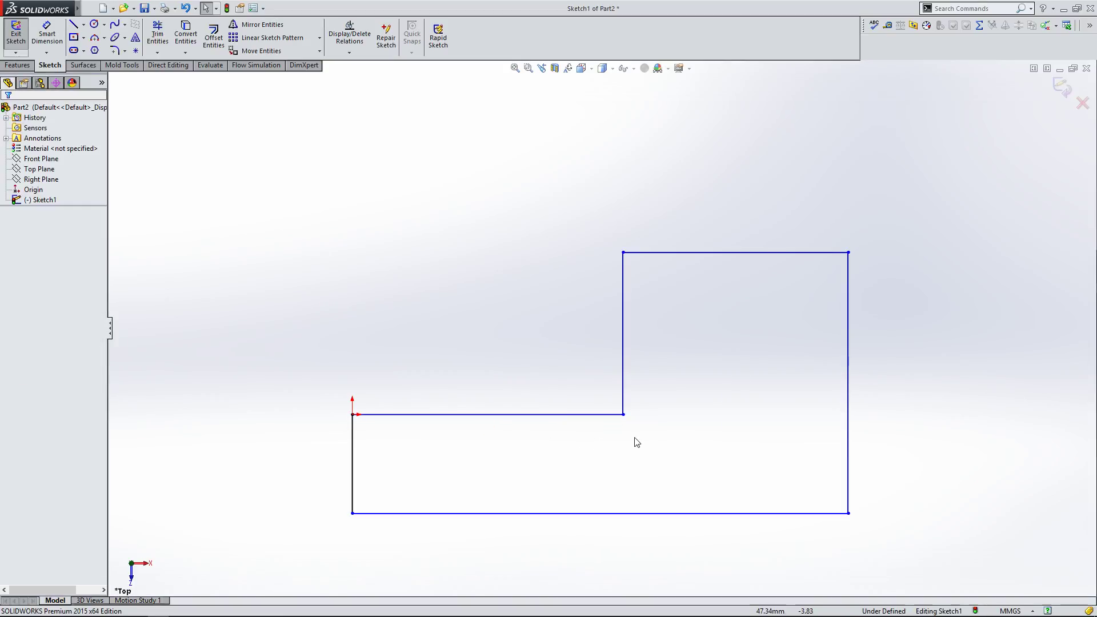
Step: Drag the inner corner down and the top-left corner down and left to reshape the profile
drag(624, 415, 626, 455)
click(631, 324)
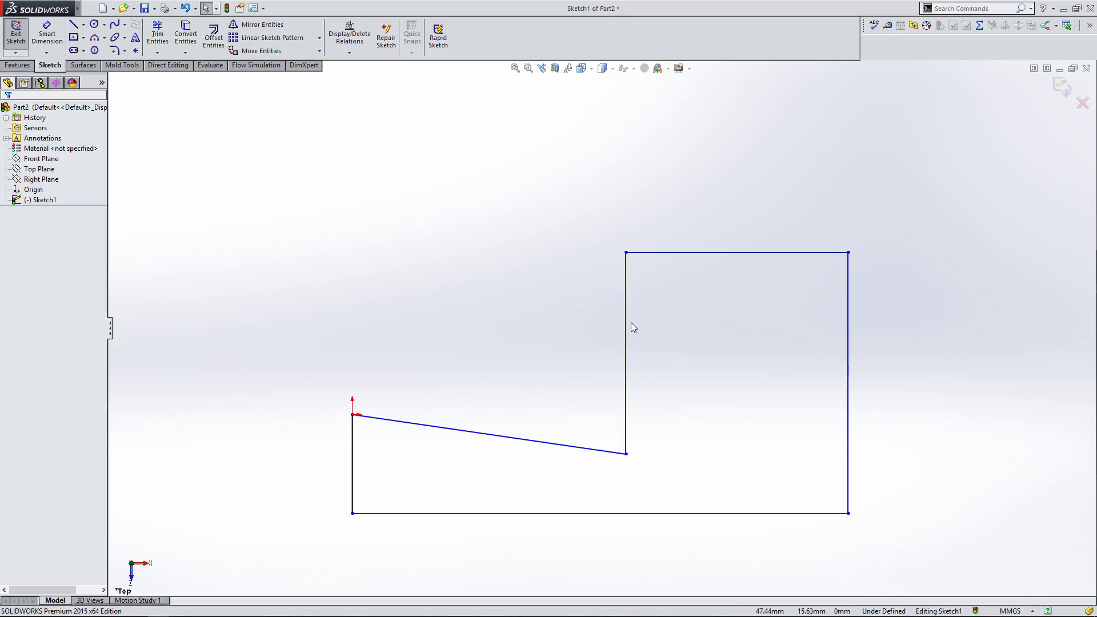
click(628, 323)
key(Escape)
mouse_move(626, 252)
mouse_down()
mouse_move(502, 321)
mouse_move(674, 277)
mouse_move(758, 299)
mouse_move(559, 286)
mouse_move(545, 305)
mouse_up()
click(482, 301)
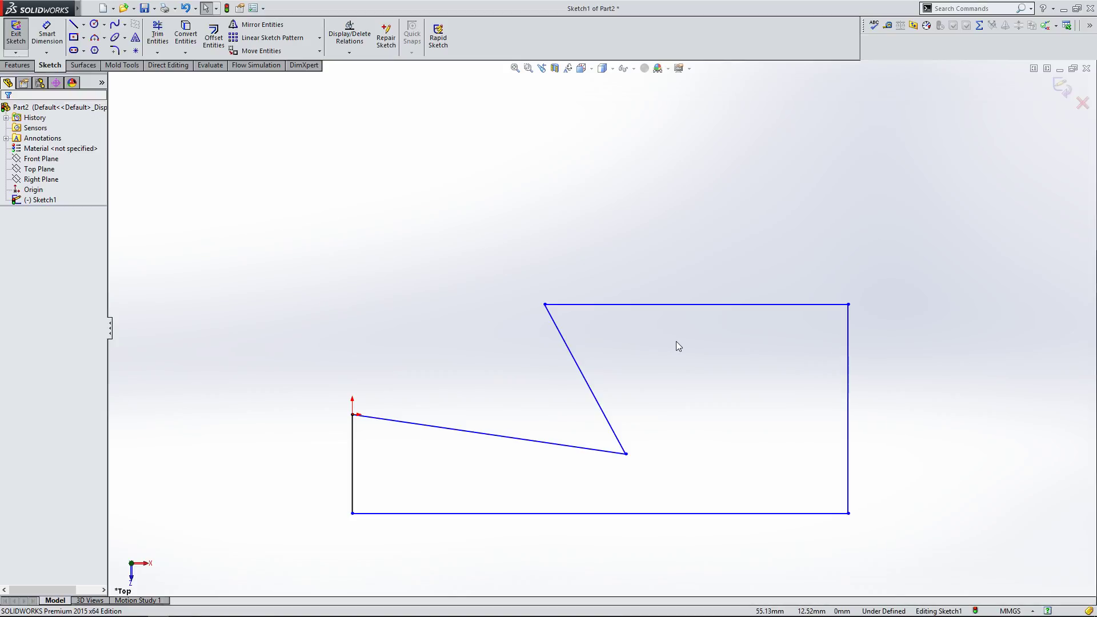
Step: Place a sketch point on the profile's top edge with the Point tool
click(136, 56)
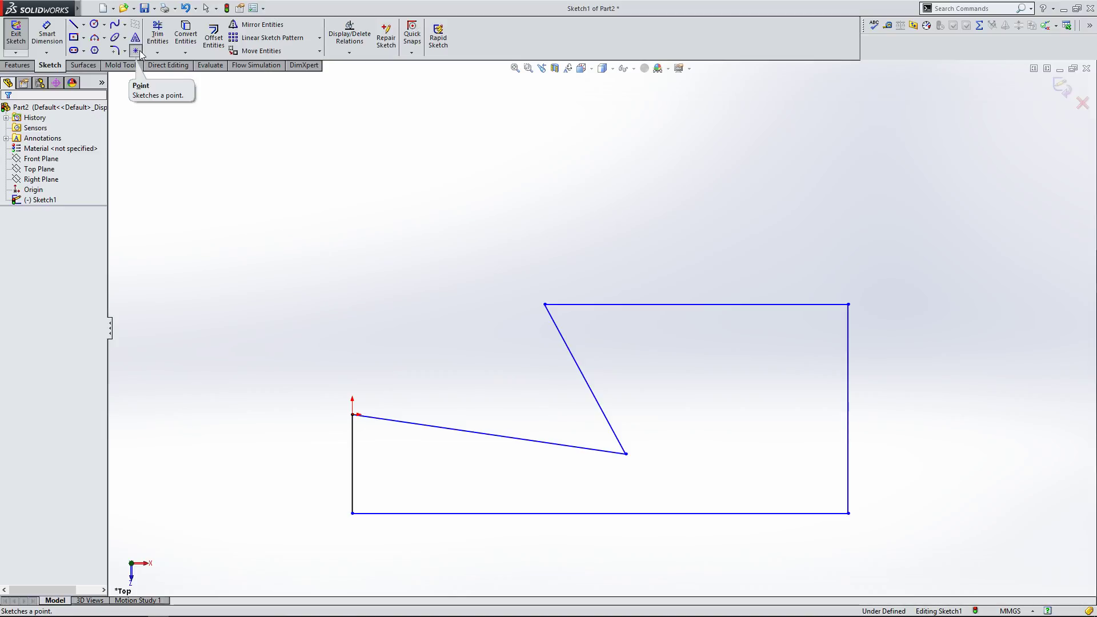
click(641, 305)
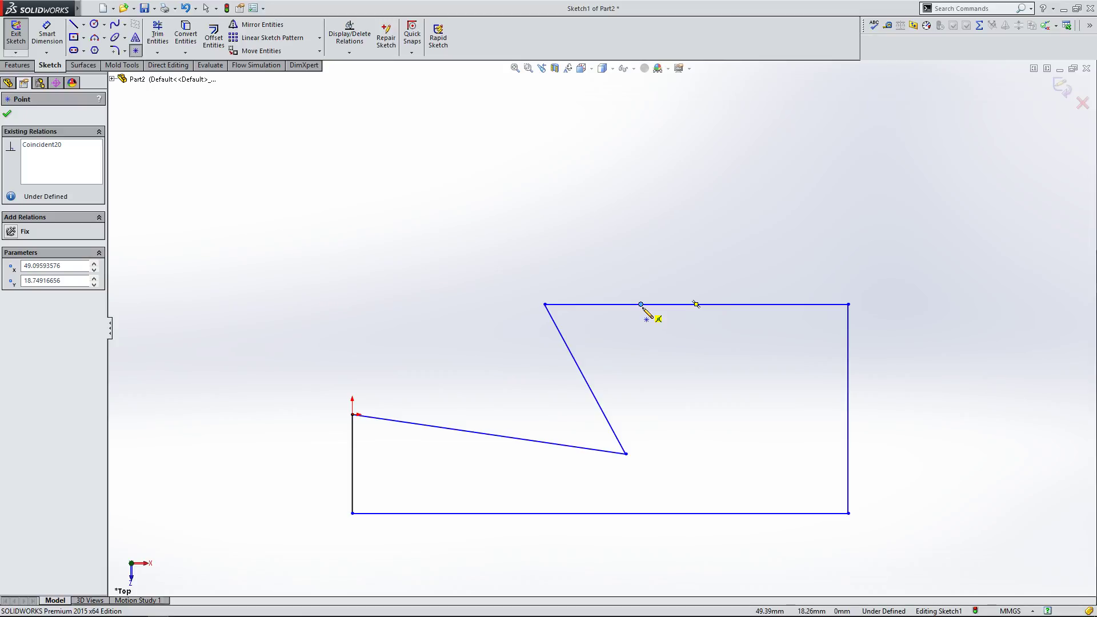
click(9, 115)
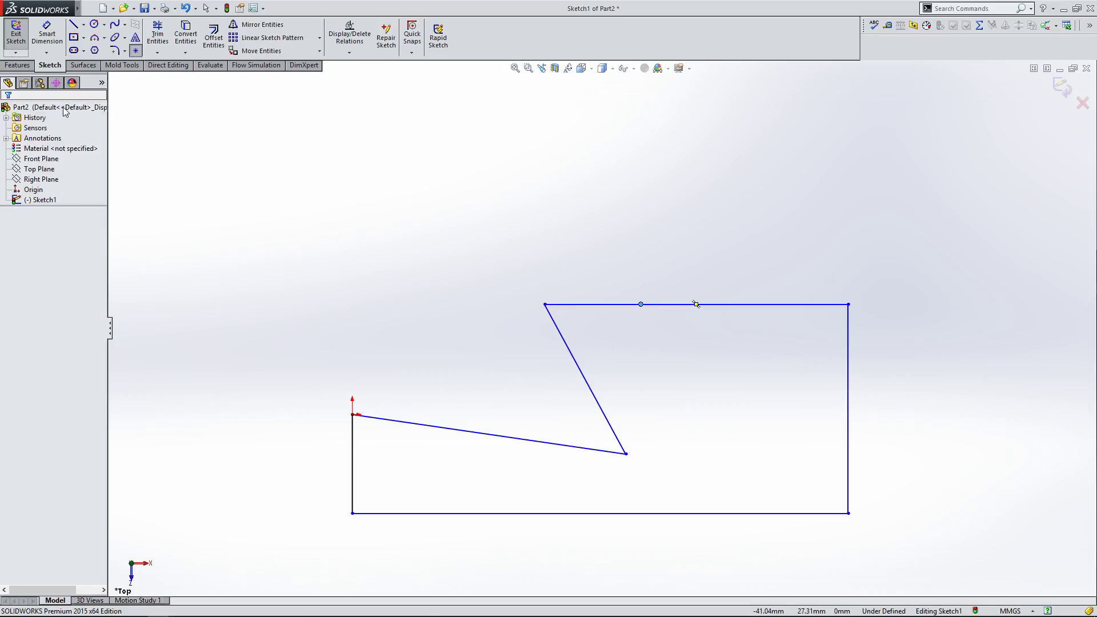
click(164, 40)
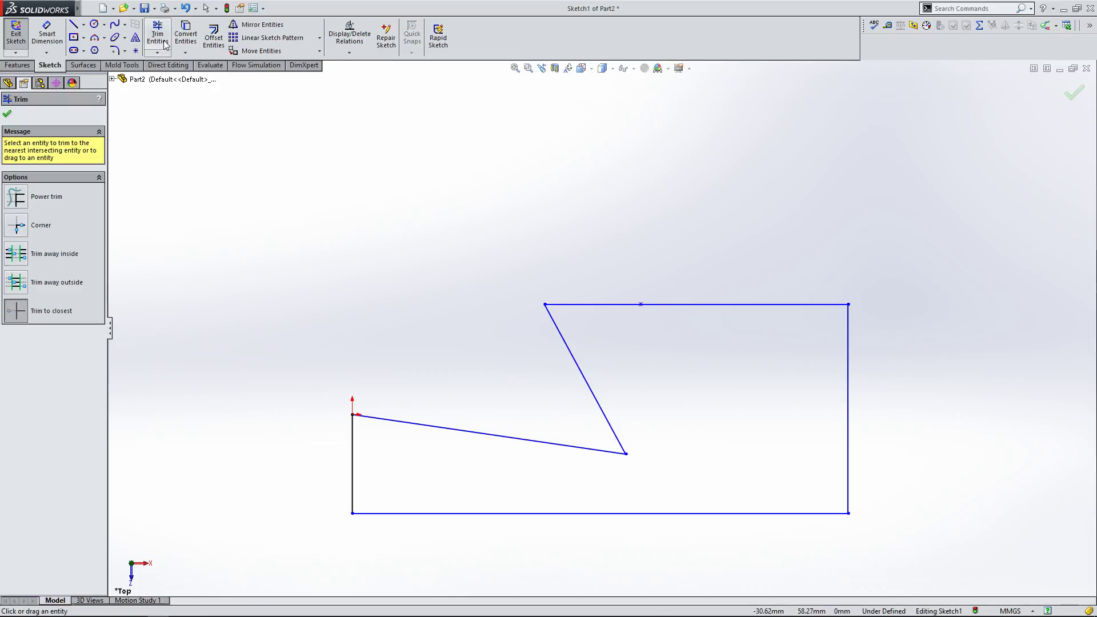
click(639, 306)
click(16, 197)
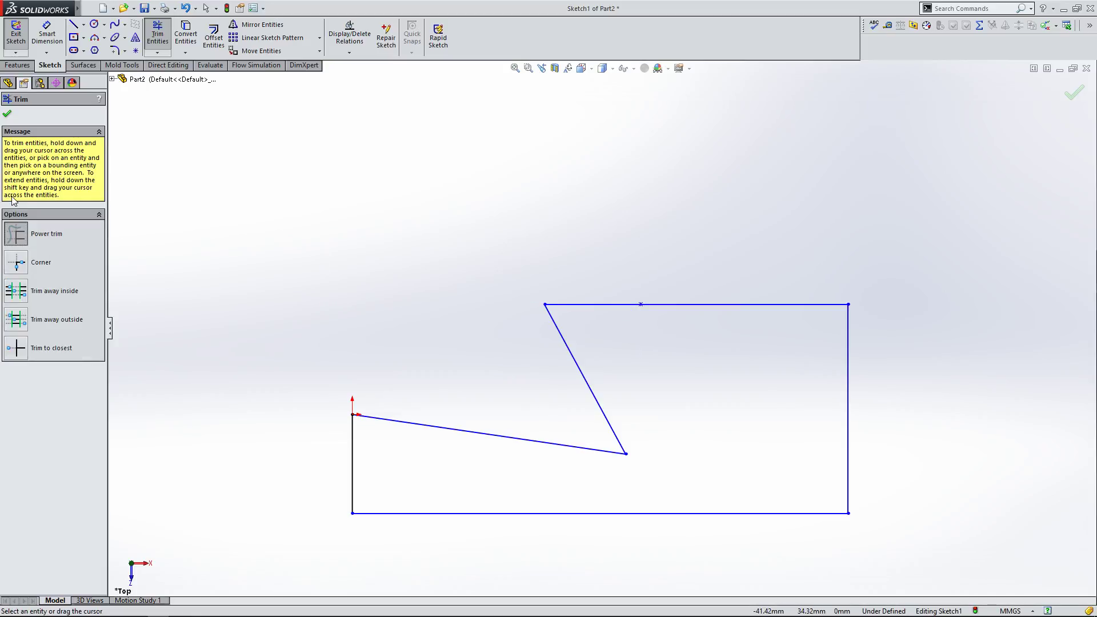
click(16, 348)
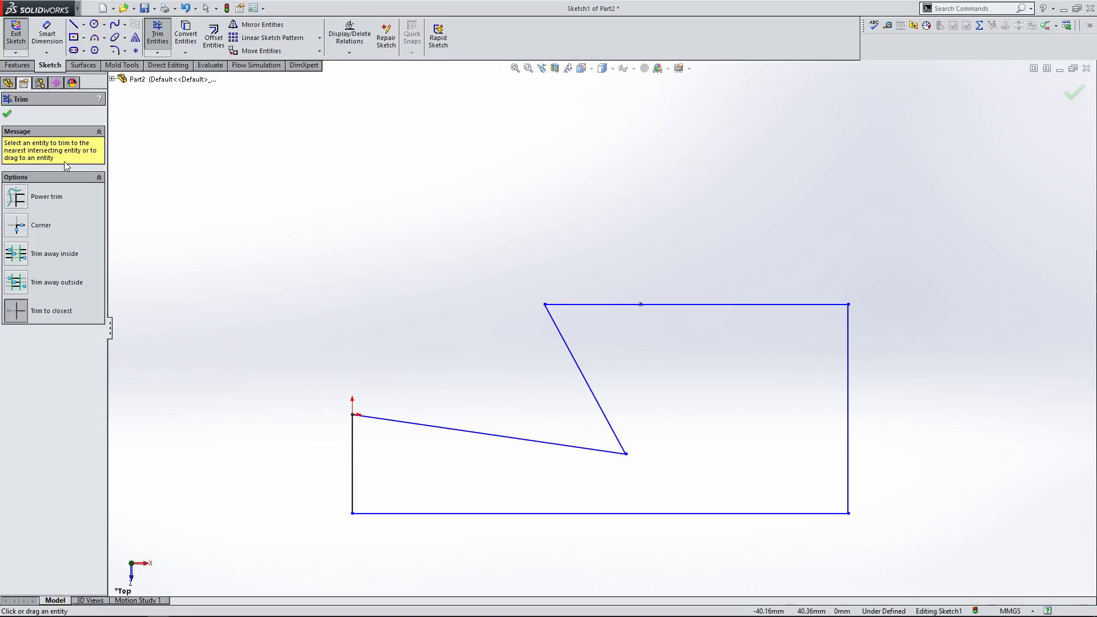
click(7, 114)
Step: Sketch a vertical line crossing the profile's top edge near its right end
click(75, 24)
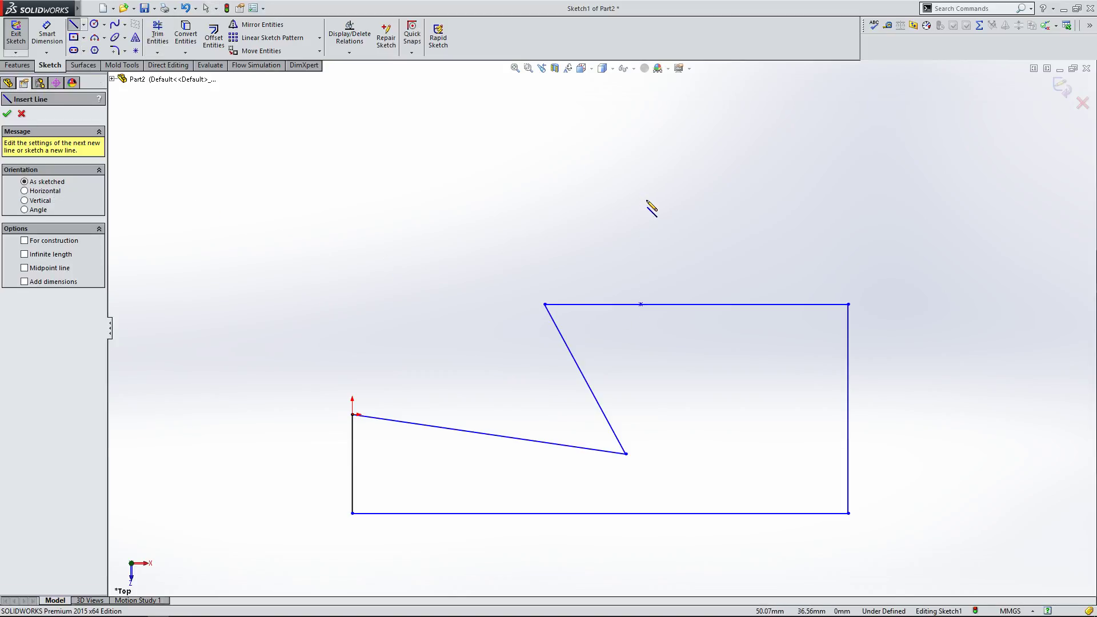
click(724, 227)
click(724, 353)
right_click(725, 353)
click(739, 360)
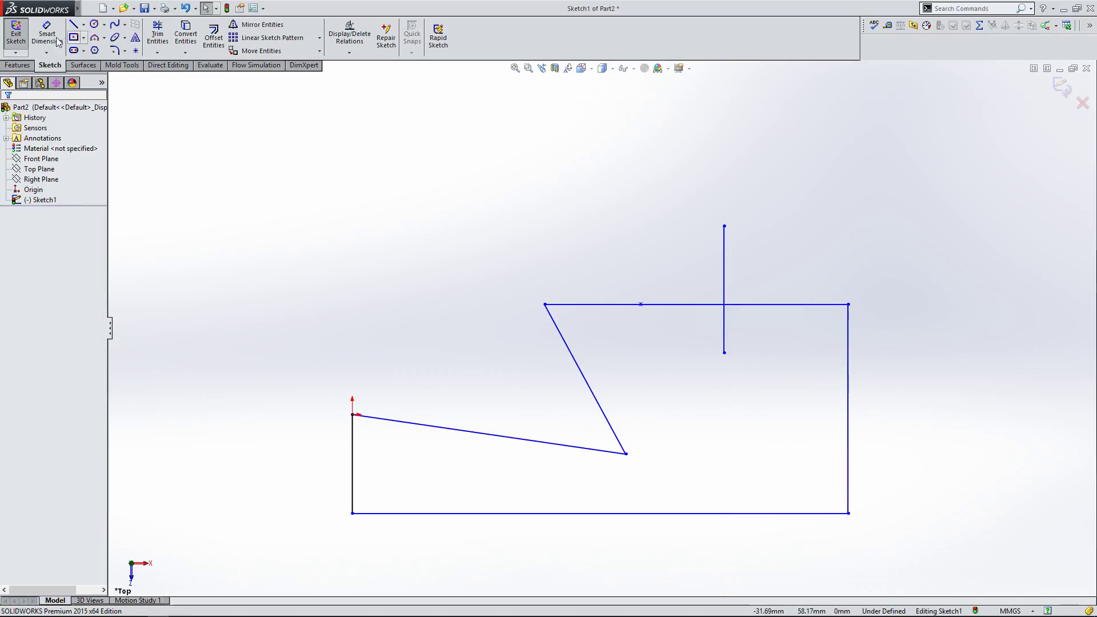
Step: Trim away the top edge, the crossing vertical line, the right edge and the slanted inner line
click(149, 40)
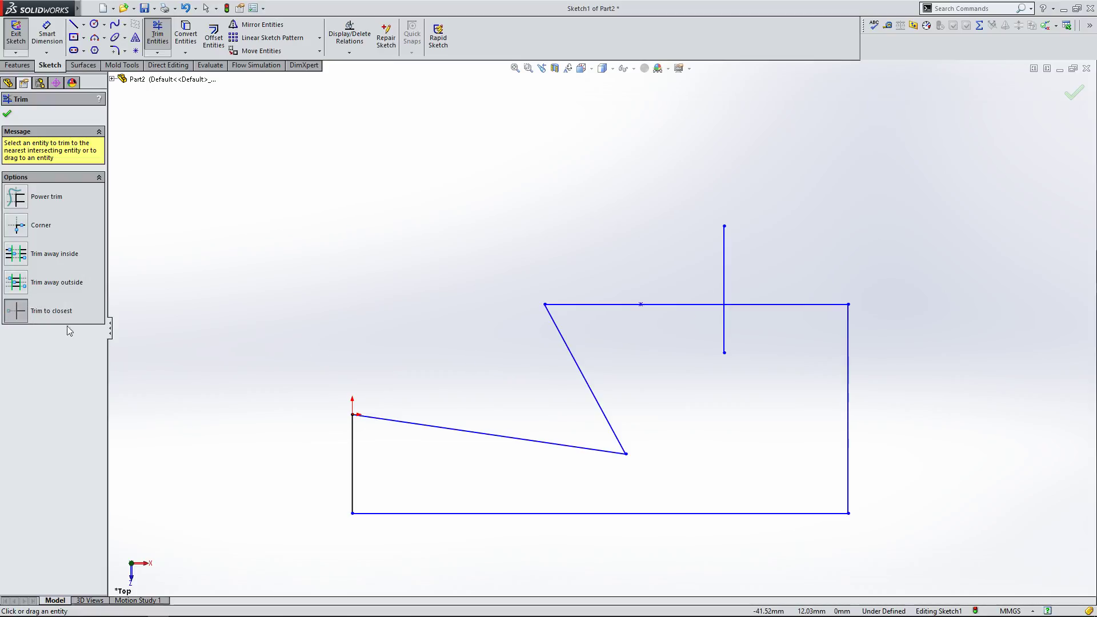
click(7, 113)
click(159, 45)
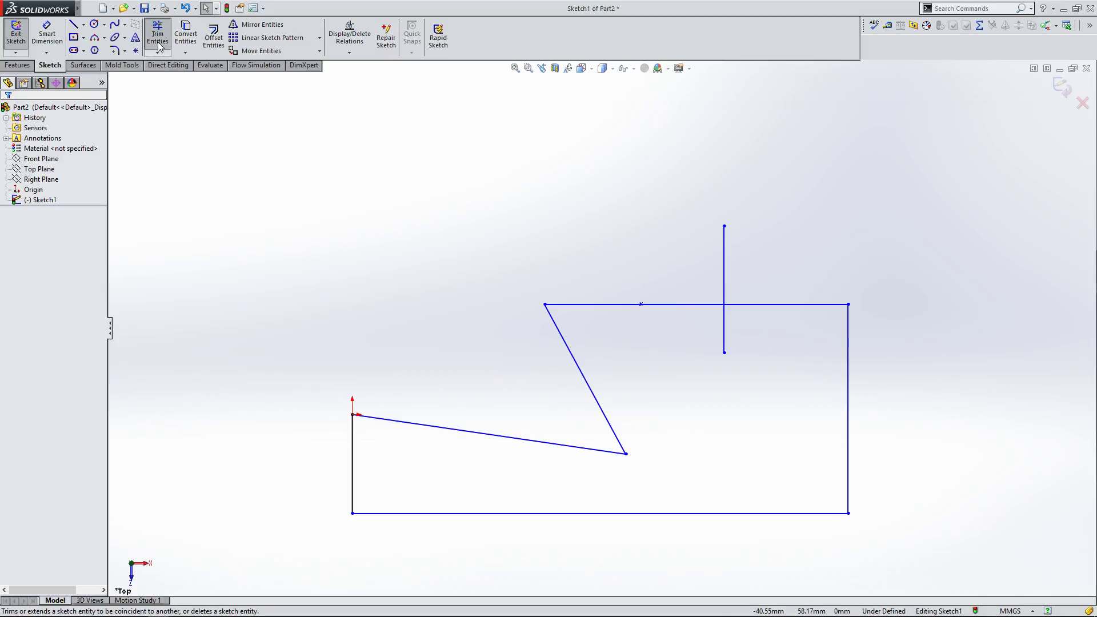
click(751, 305)
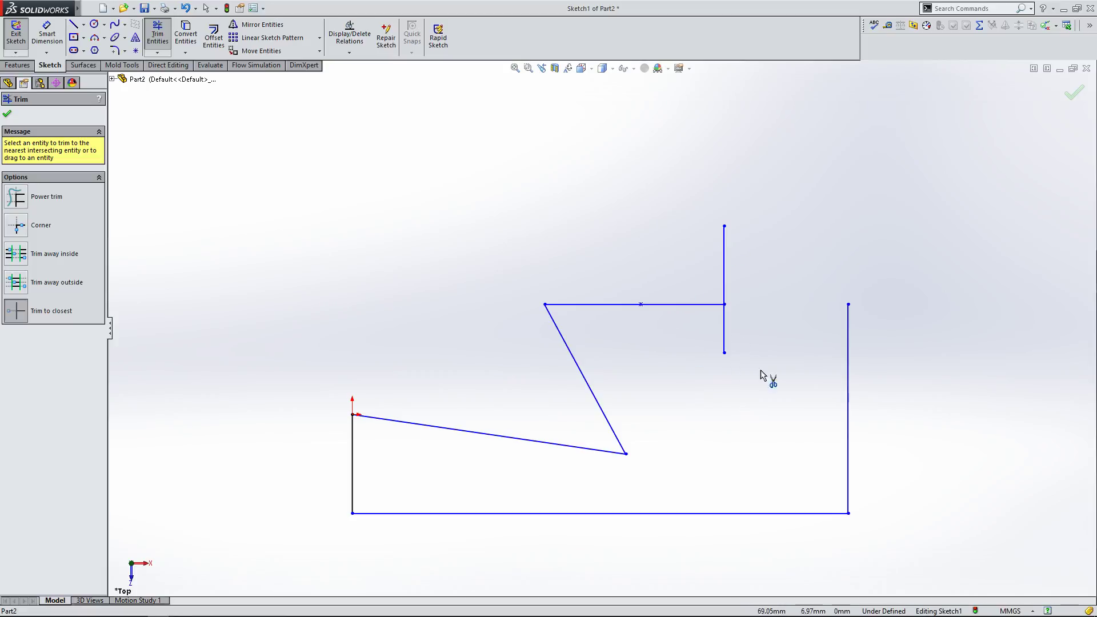
click(726, 338)
click(848, 356)
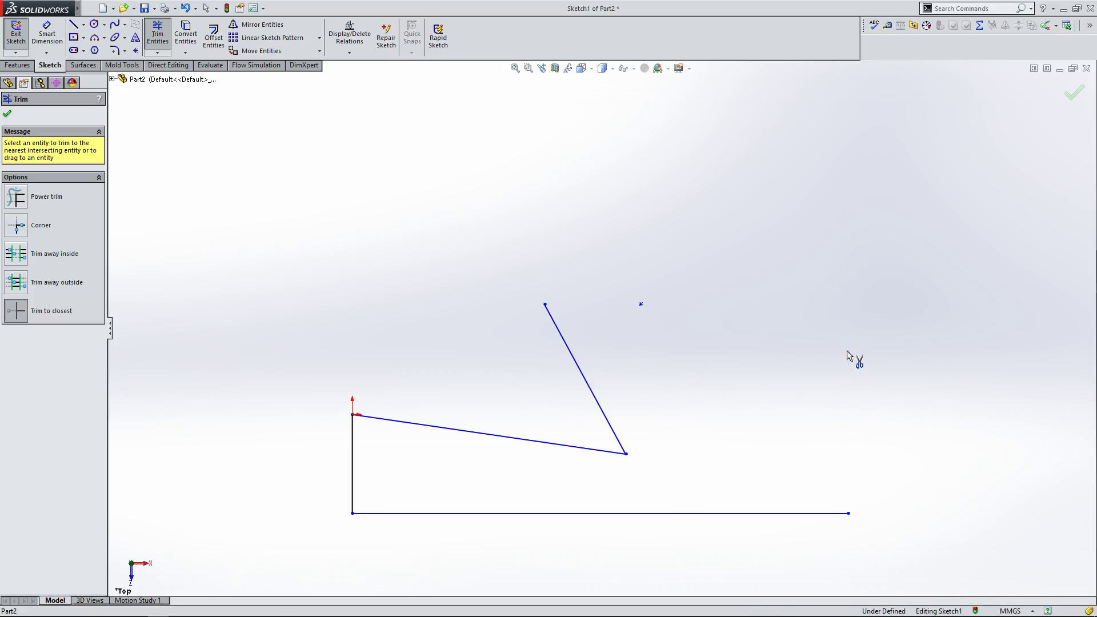
click(600, 400)
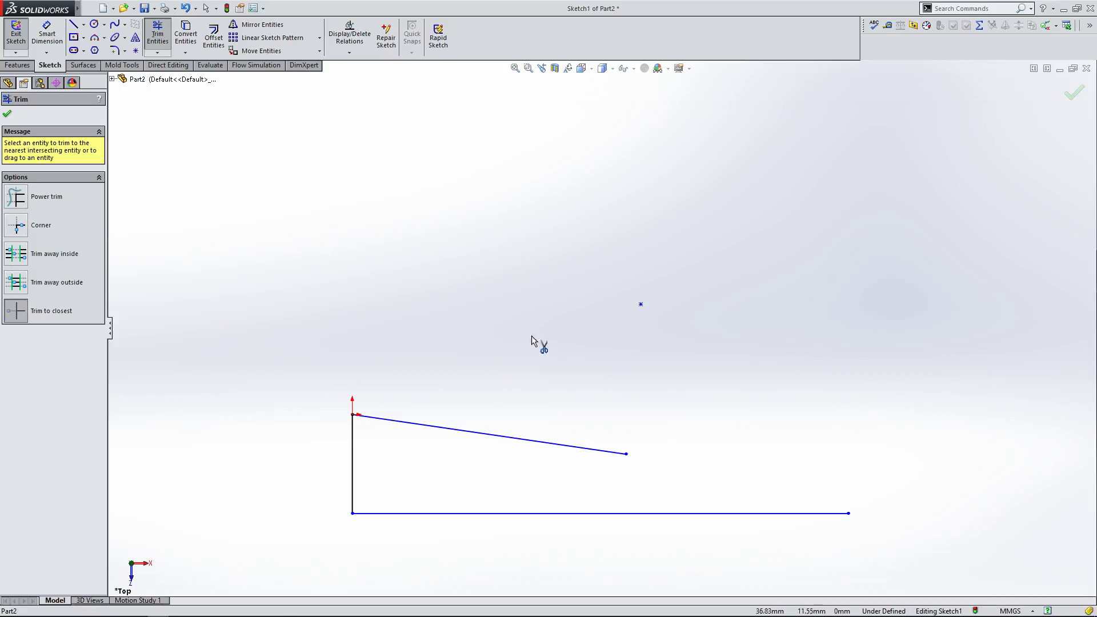
click(7, 116)
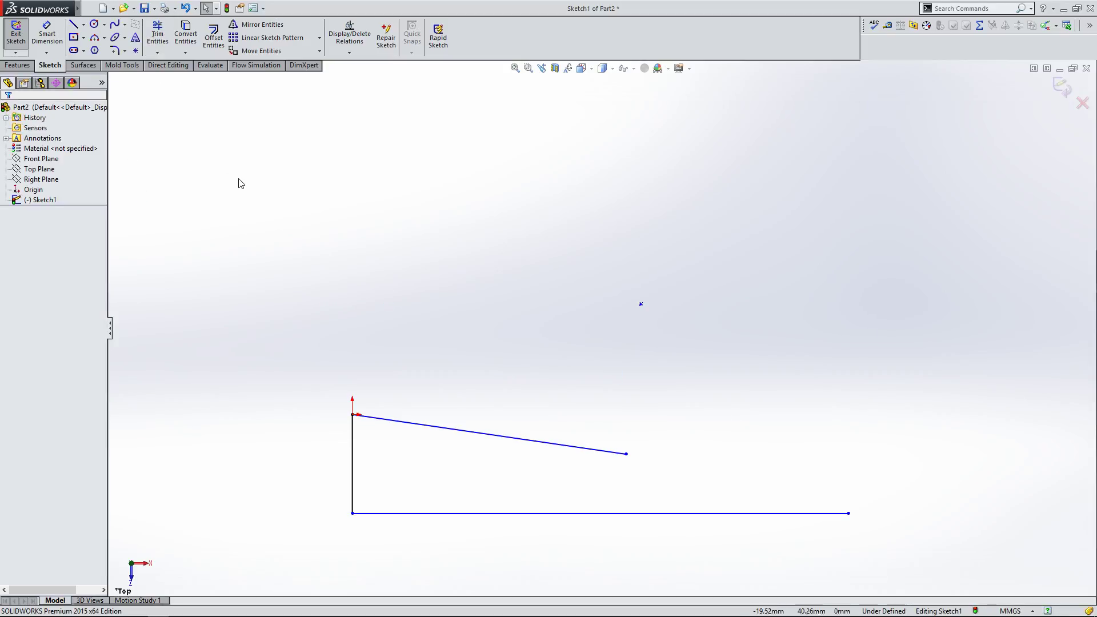
Step: Sketch a three-point arc crossing the slanted line and the bottom line
click(94, 38)
click(429, 306)
click(566, 558)
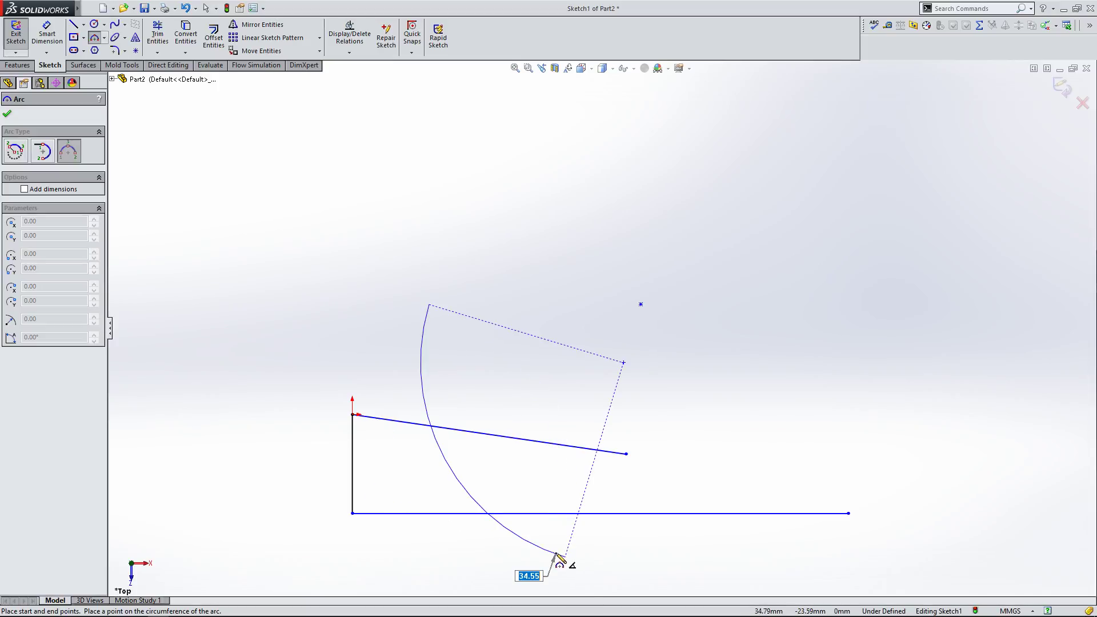
click(502, 552)
click(7, 113)
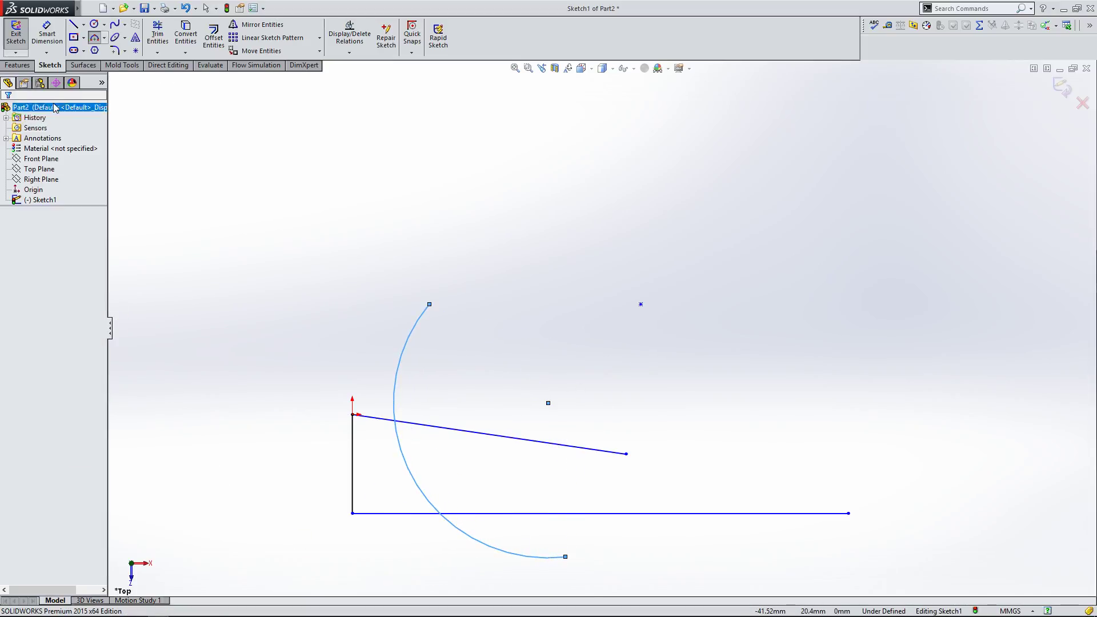
Step: Trim the arc's ends that extend beyond the slanted and bottom lines
click(168, 36)
click(397, 378)
click(525, 555)
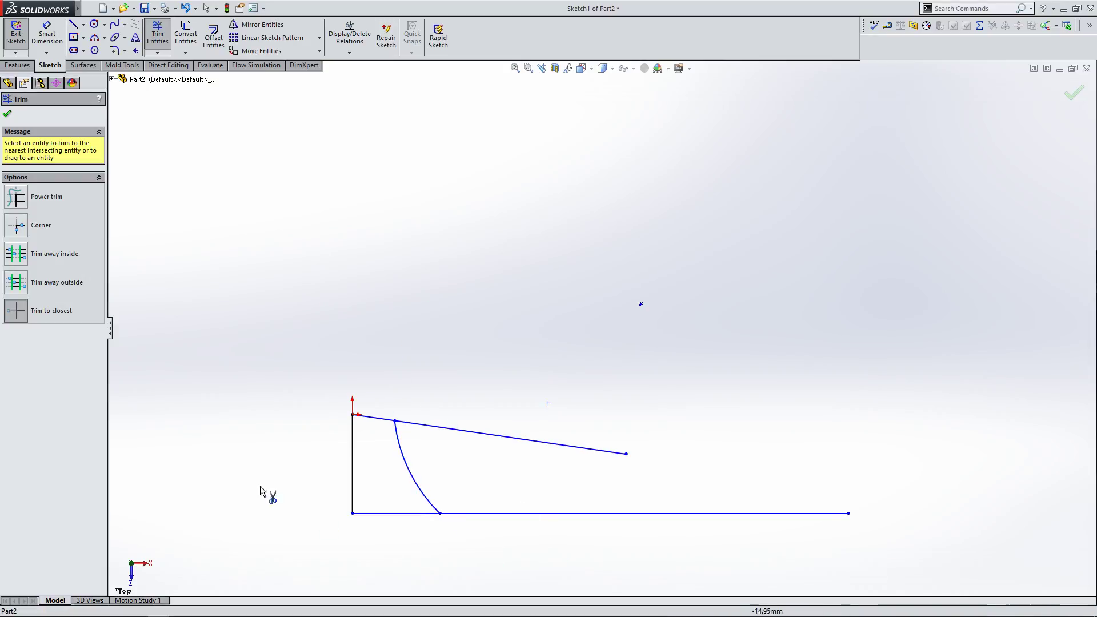
click(7, 113)
Step: Drag the arc and join the slanted line's free end to the bottom line's right end
mouse_move(415, 484)
mouse_down()
mouse_move(441, 483)
mouse_move(401, 474)
mouse_up()
click(528, 393)
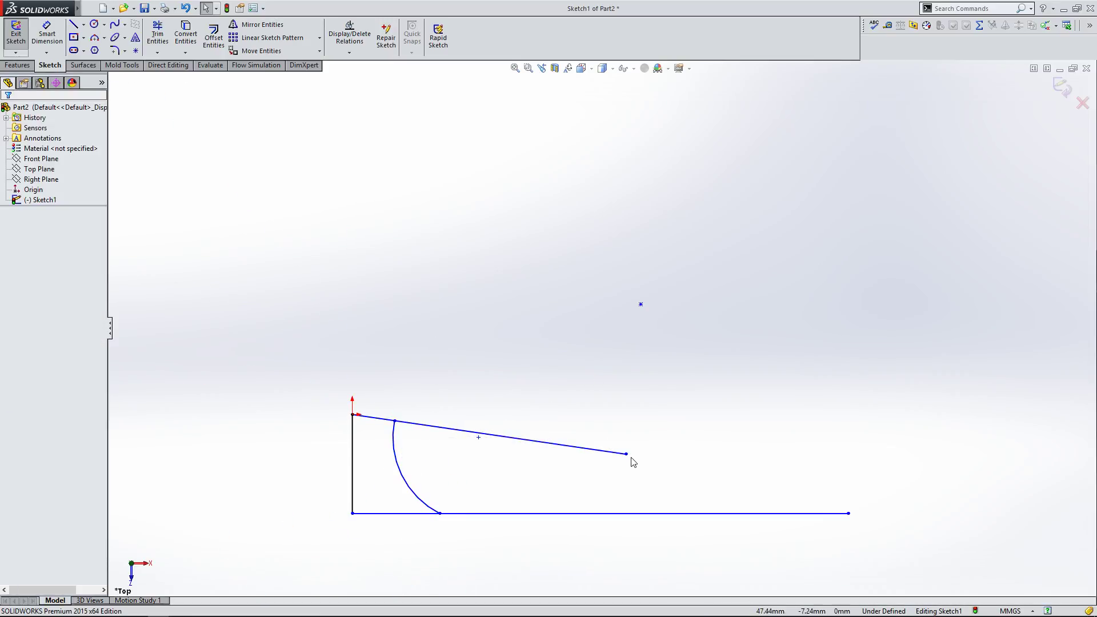
drag(630, 457, 849, 515)
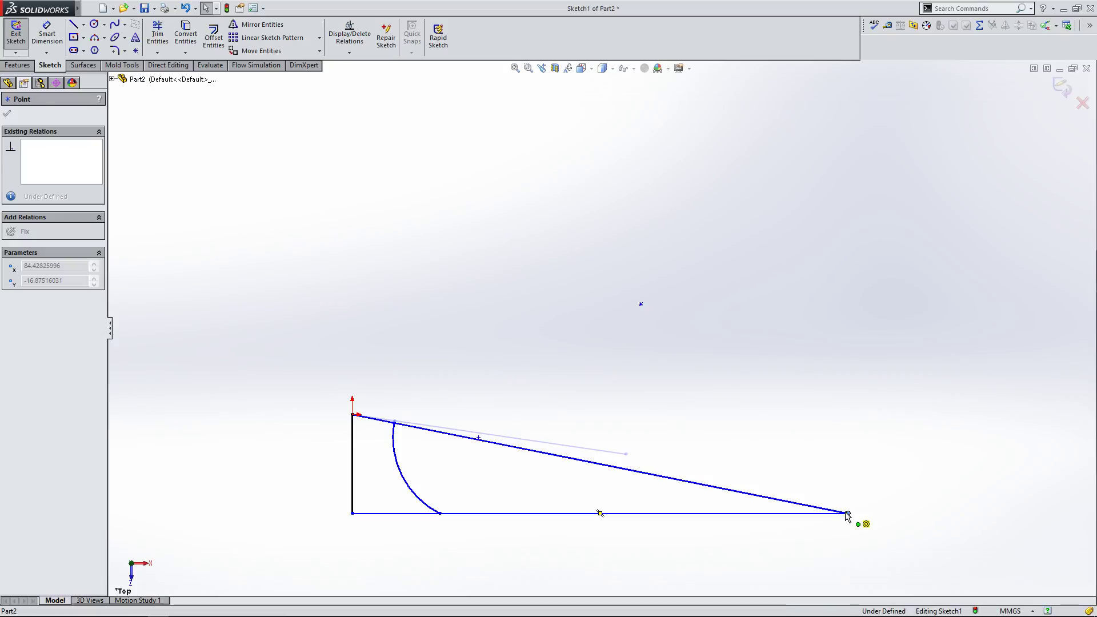
click(490, 335)
mouse_move(440, 514)
mouse_down()
mouse_move(539, 522)
mouse_move(414, 499)
mouse_move(503, 524)
mouse_move(407, 507)
mouse_up()
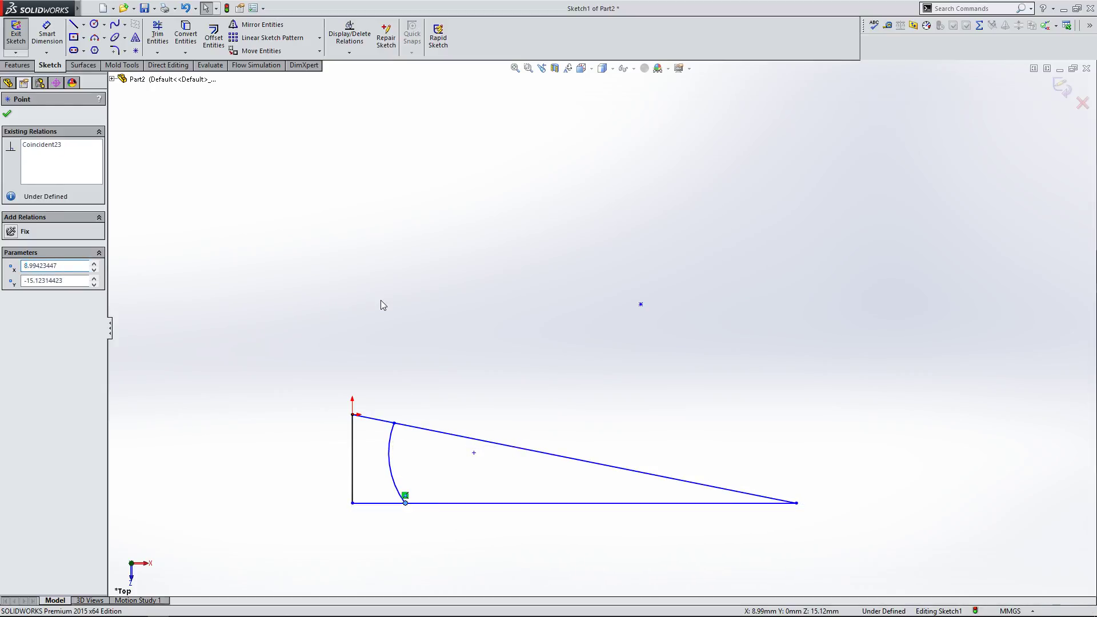
click(182, 116)
Step: Trim away the slanted line, bottom line, arc and vertical line, using Power trim for the last ones
click(158, 35)
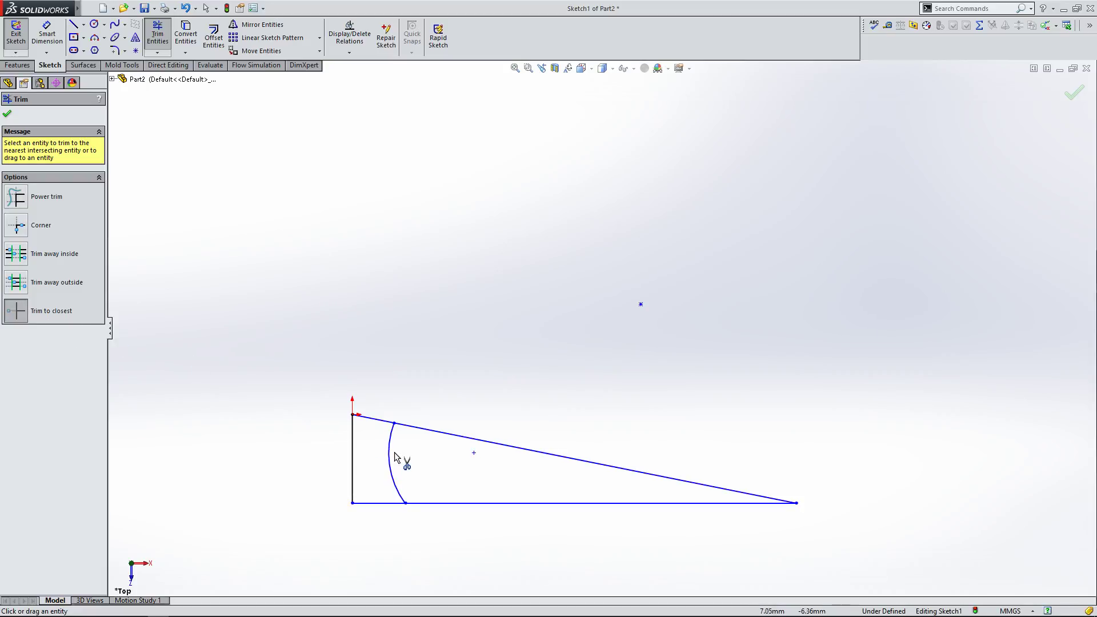
click(417, 432)
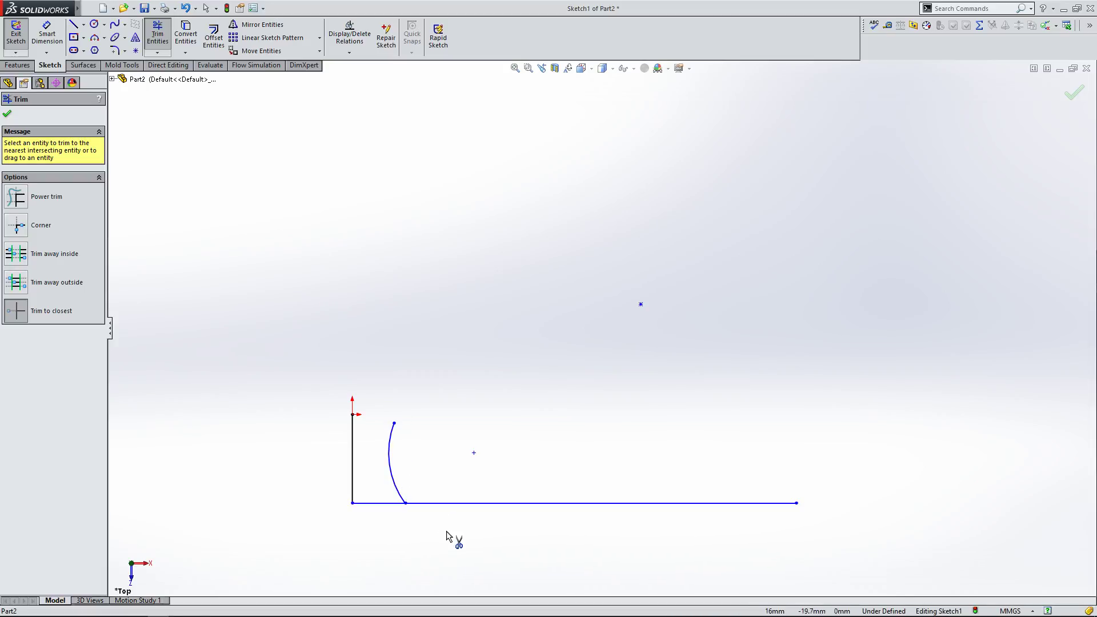
click(444, 503)
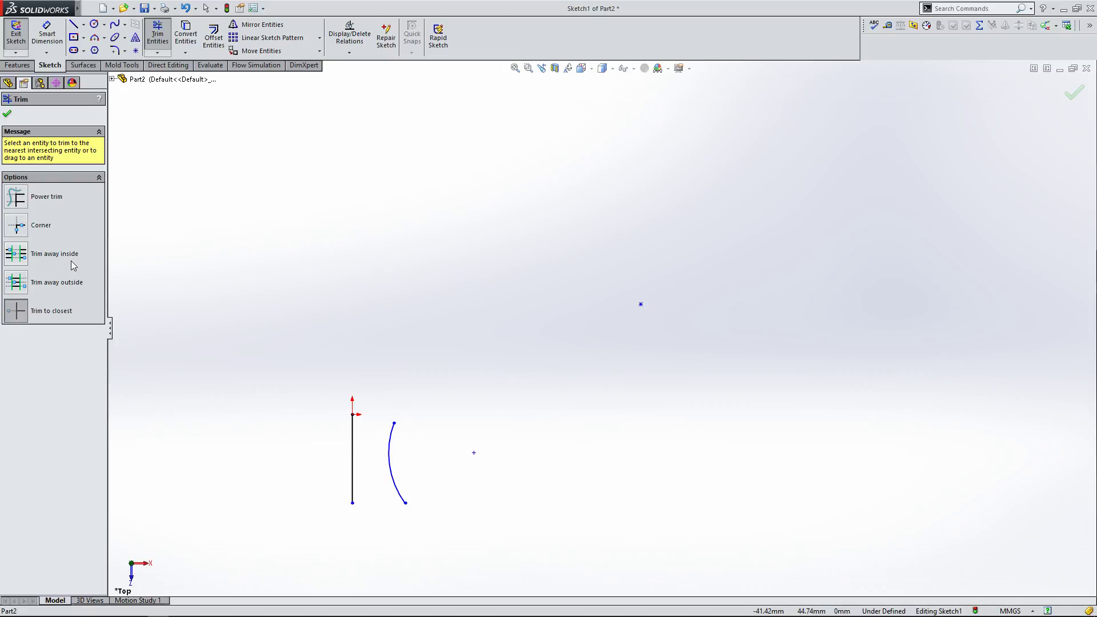
click(23, 205)
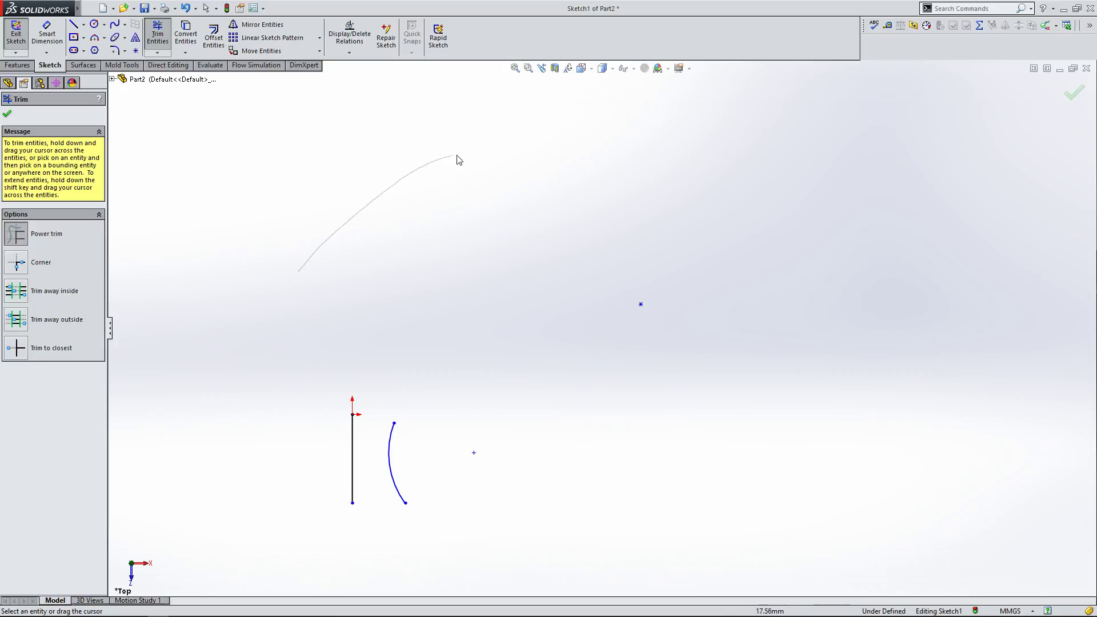
mouse_move(495, 223)
mouse_down()
mouse_move(428, 264)
mouse_move(456, 315)
mouse_move(546, 365)
mouse_up()
drag(578, 437, 579, 451)
drag(226, 489, 271, 479)
drag(364, 479, 371, 481)
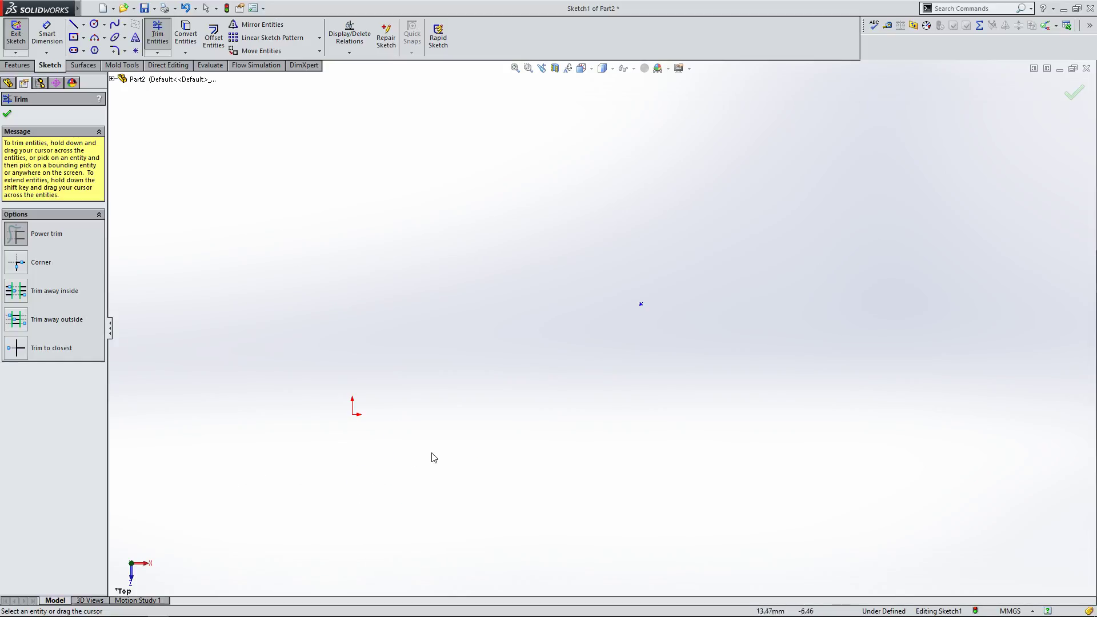
Step: Sketch a chain of crisscrossing lines across the graphics area with the Line tool
click(74, 24)
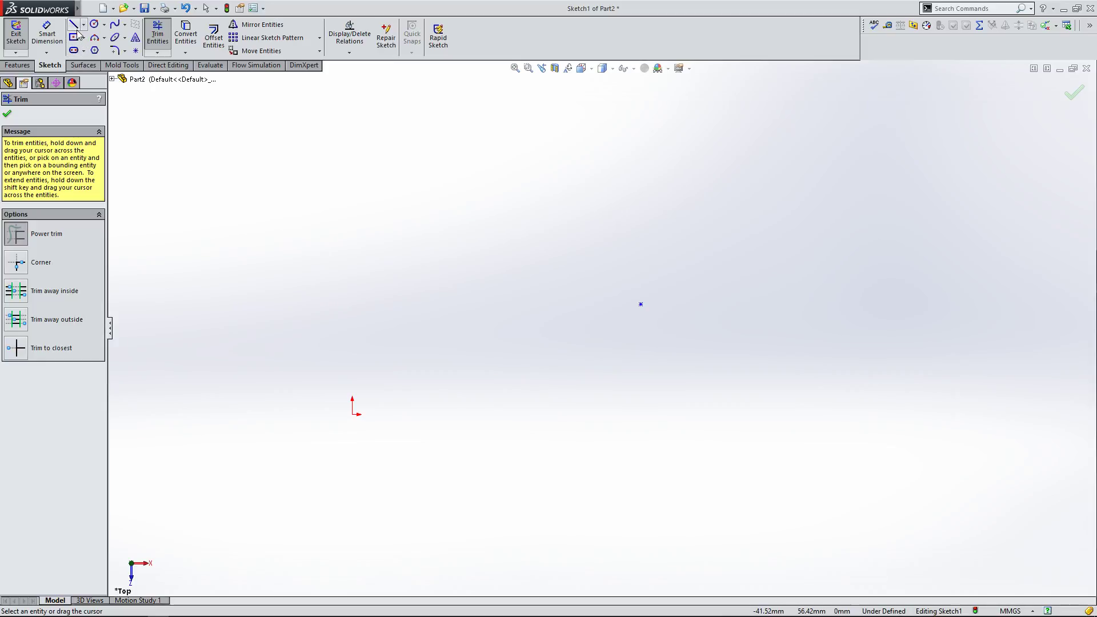
click(344, 265)
click(496, 433)
click(591, 184)
click(614, 447)
double_click(765, 198)
click(802, 454)
click(885, 171)
click(921, 326)
click(641, 473)
click(629, 210)
click(437, 198)
click(571, 427)
right_click(570, 426)
click(588, 431)
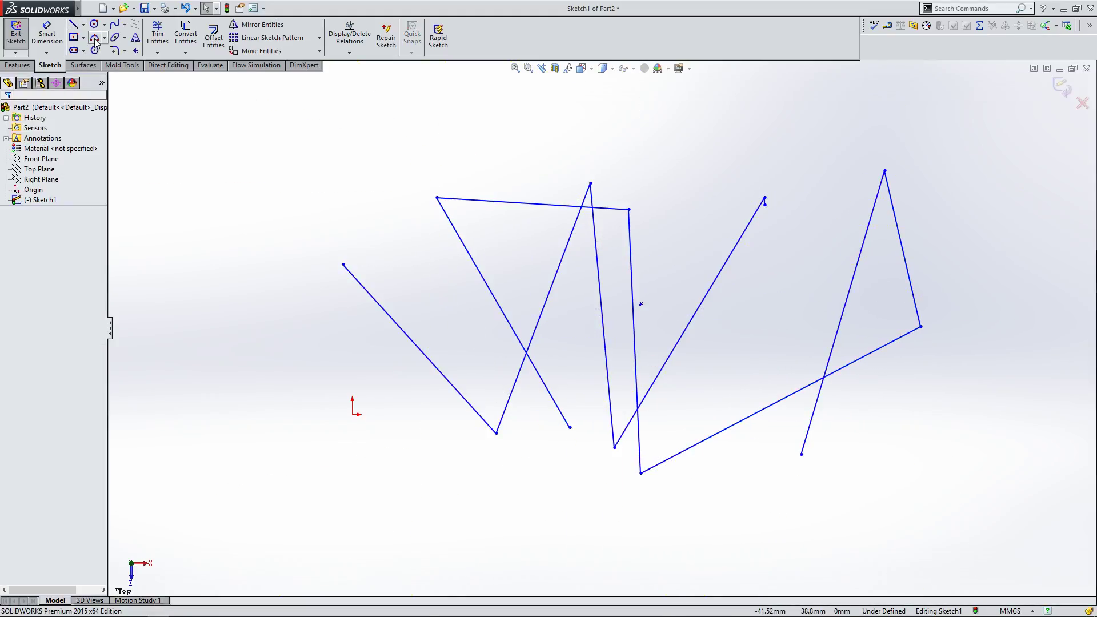
Step: Power-trim the crossing lines by sweeping across them
click(158, 34)
drag(256, 399, 329, 379)
mouse_move(402, 339)
mouse_down()
mouse_move(679, 271)
mouse_move(989, 287)
mouse_up()
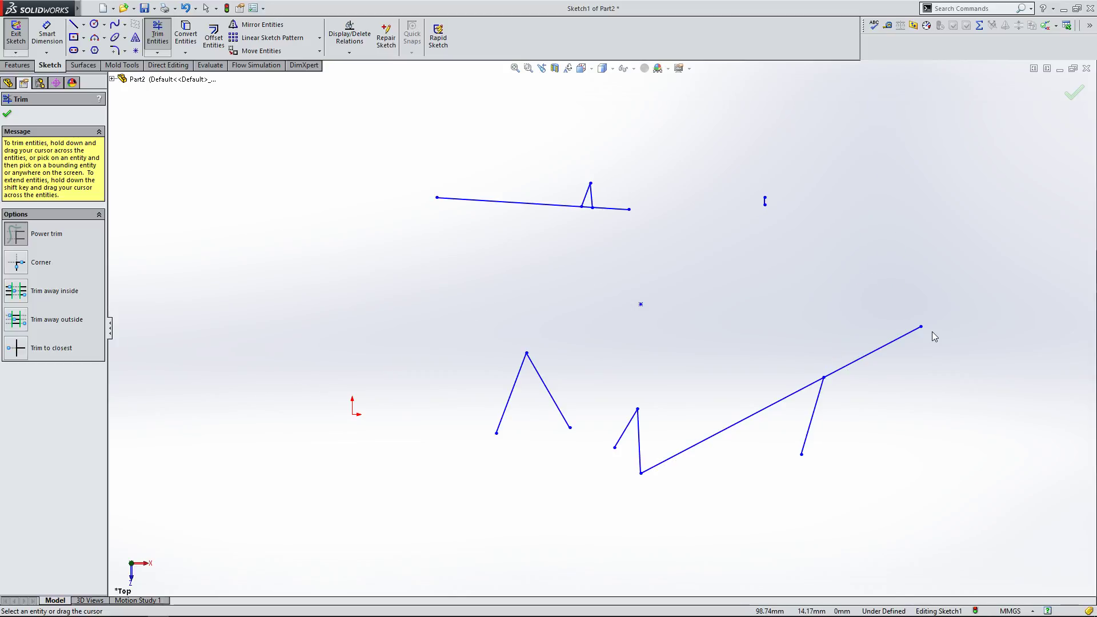
click(7, 114)
Step: Box-select all remaining sketch entities and delete them
mouse_move(379, 127)
mouse_down()
mouse_move(749, 325)
mouse_move(987, 511)
mouse_up()
key(Delete)
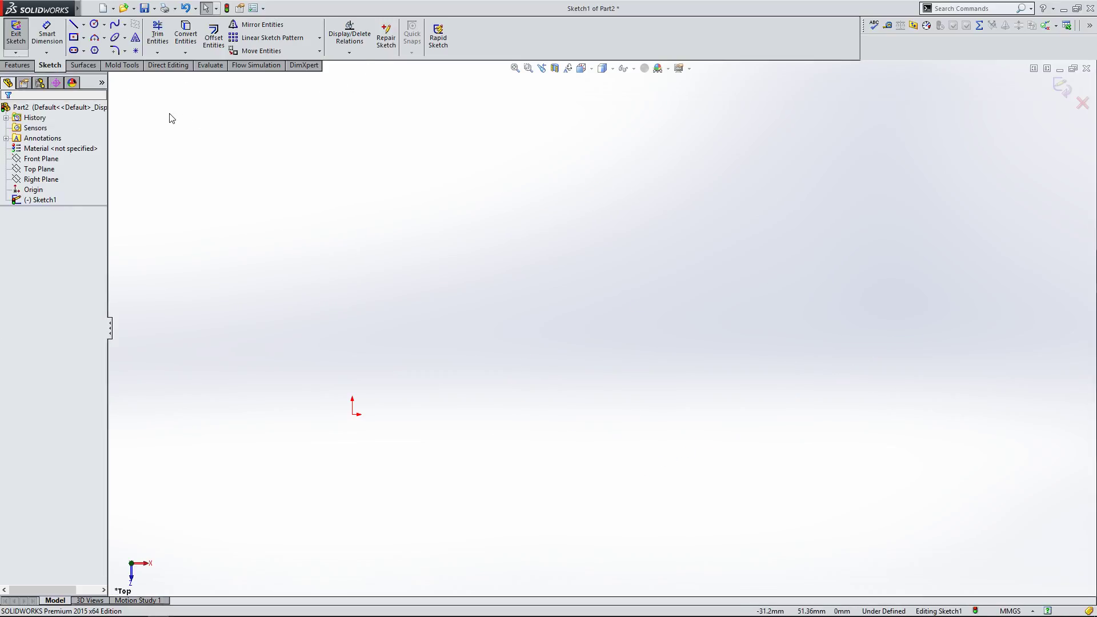
Step: Sketch a center rectangle about 69 by 26 mm centred on the origin
click(76, 39)
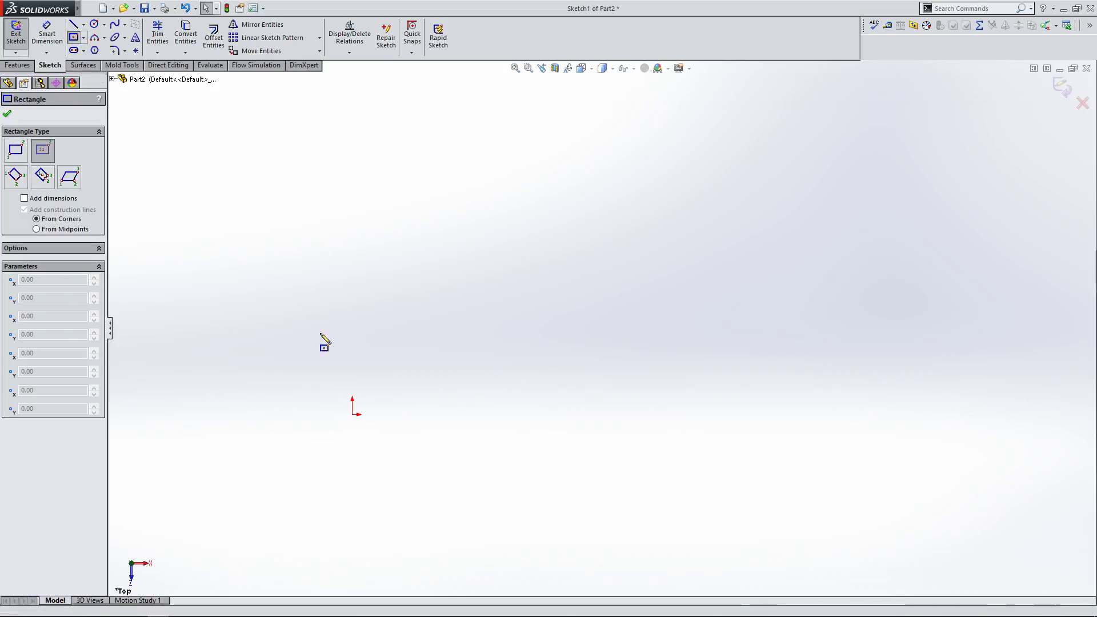
click(352, 415)
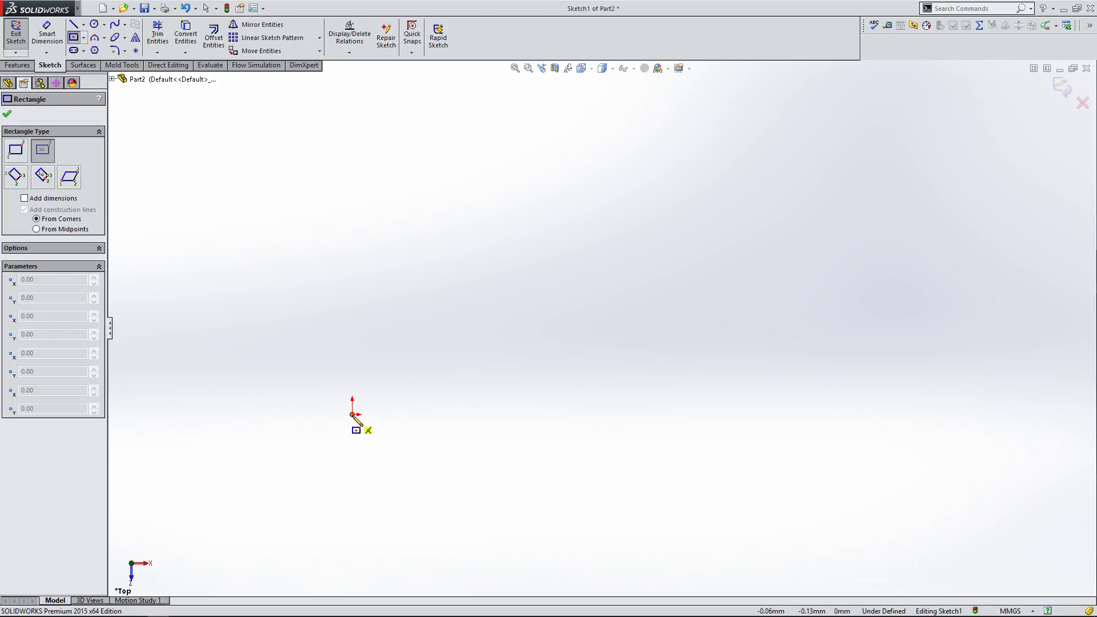
click(556, 489)
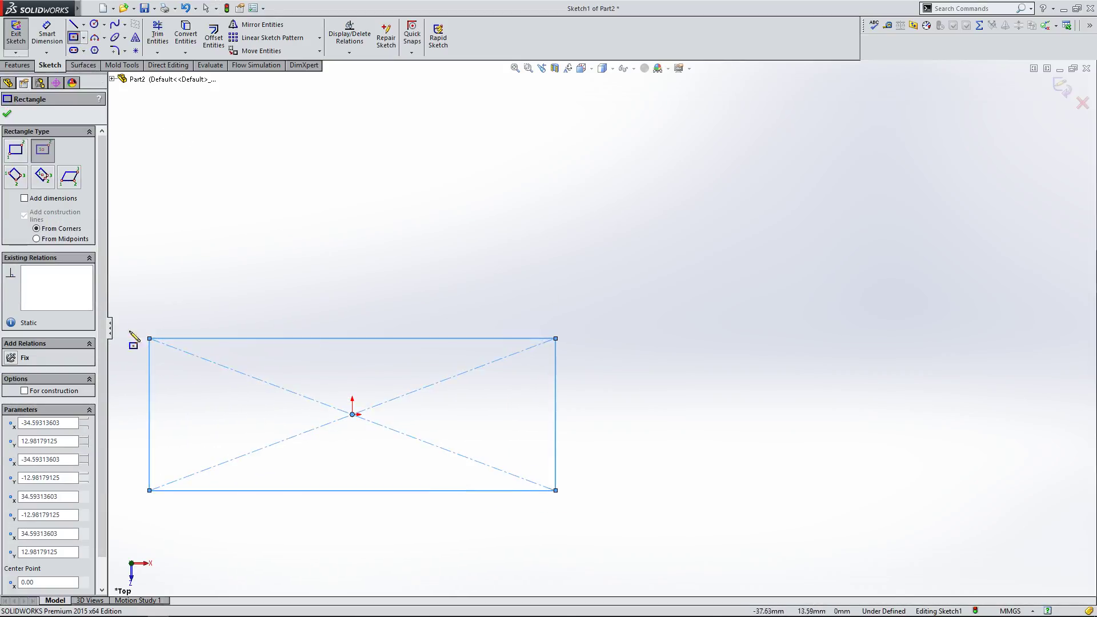
click(7, 114)
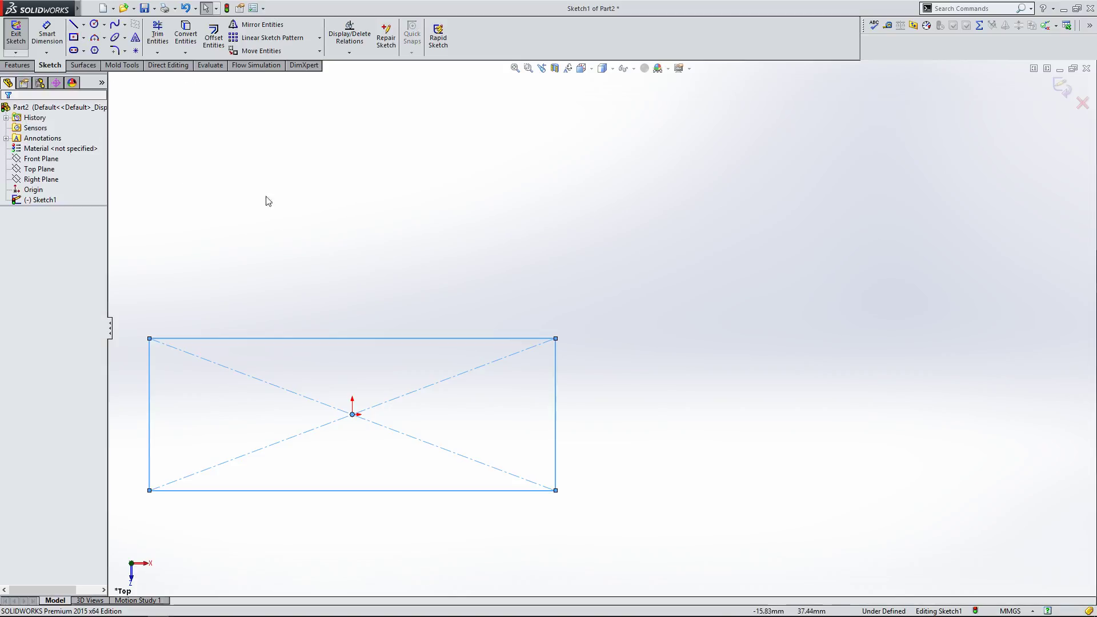
Step: Sketch two lines from the rectangle's top corners meeting at a peak above it
click(73, 24)
click(149, 339)
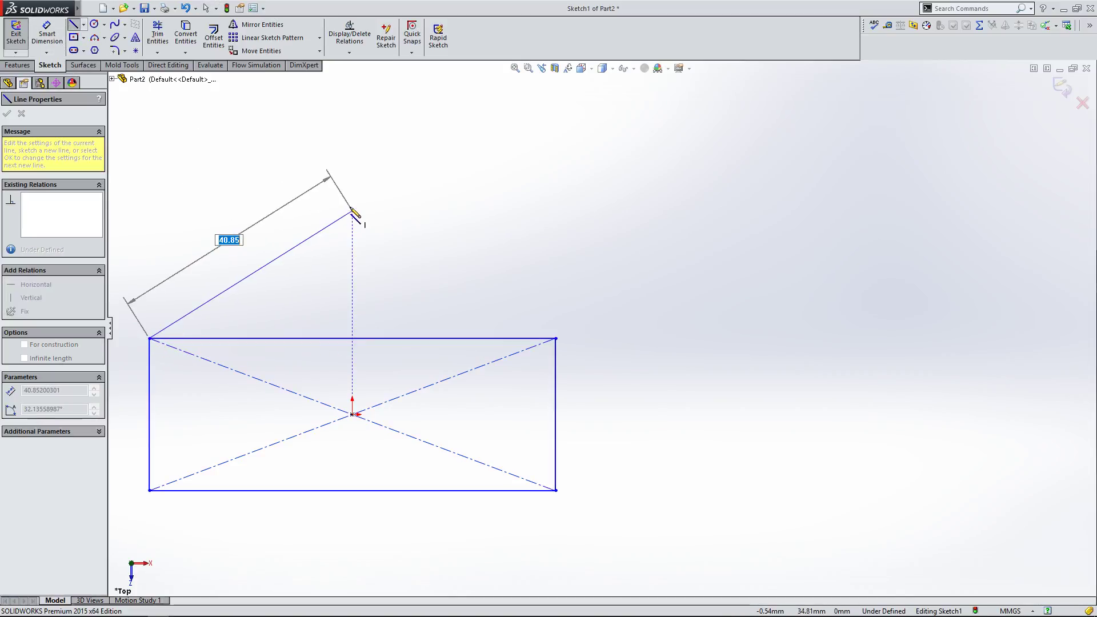
click(358, 194)
click(555, 339)
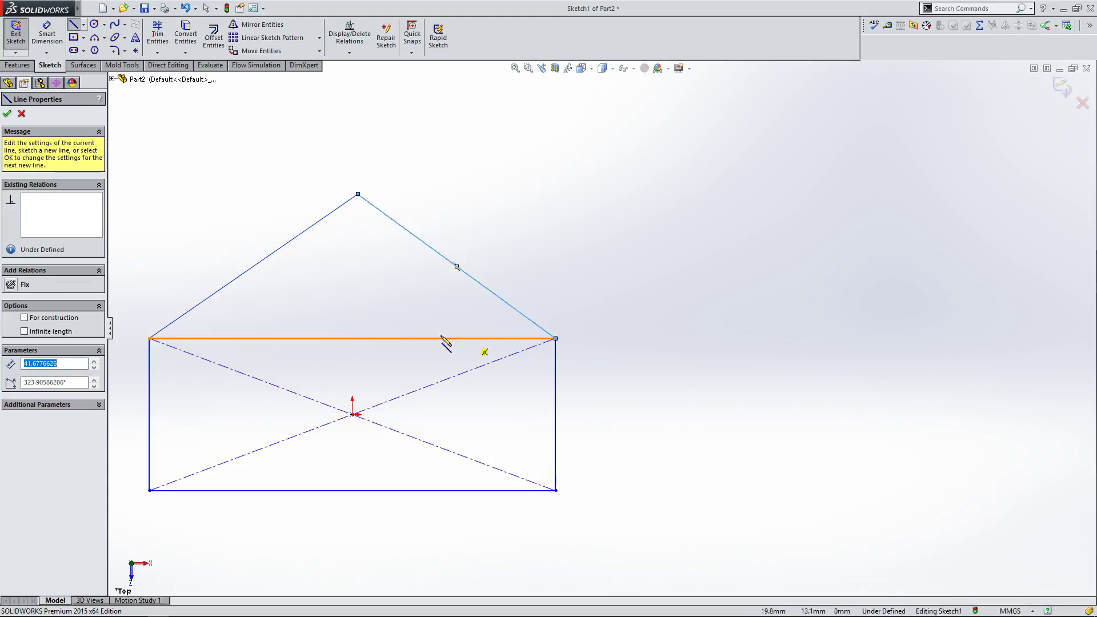
click(7, 113)
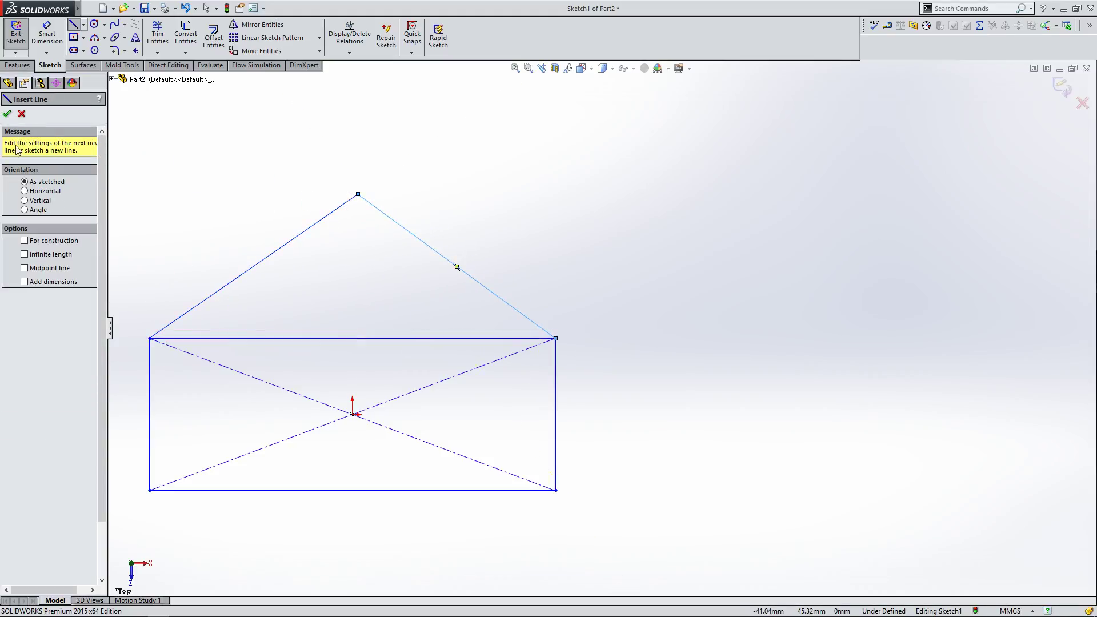
Step: Drag the peak's apex up and to the right
click(7, 114)
drag(358, 194, 717, 153)
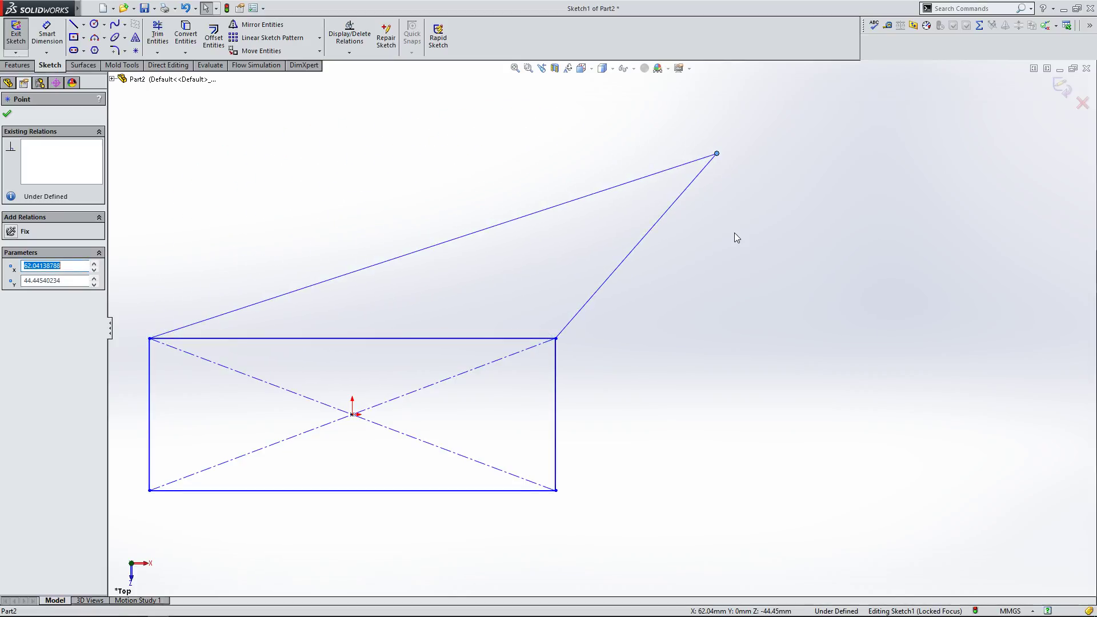
click(666, 216)
Step: Add an angle dimension between the two sloped lines with Smart Dimension
click(46, 32)
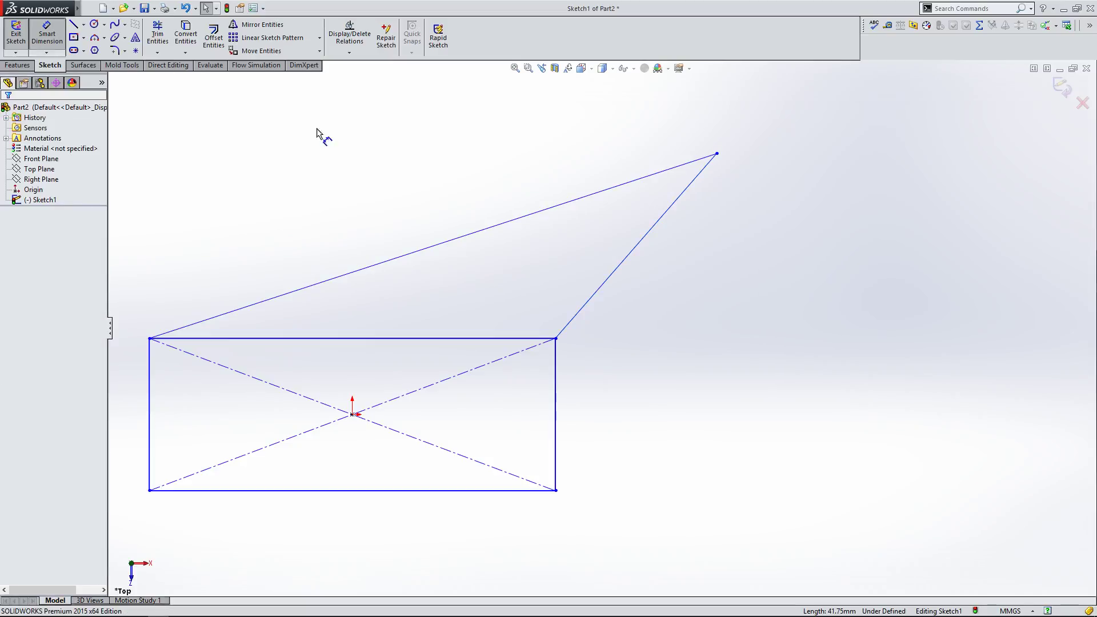
click(520, 218)
click(628, 268)
click(559, 245)
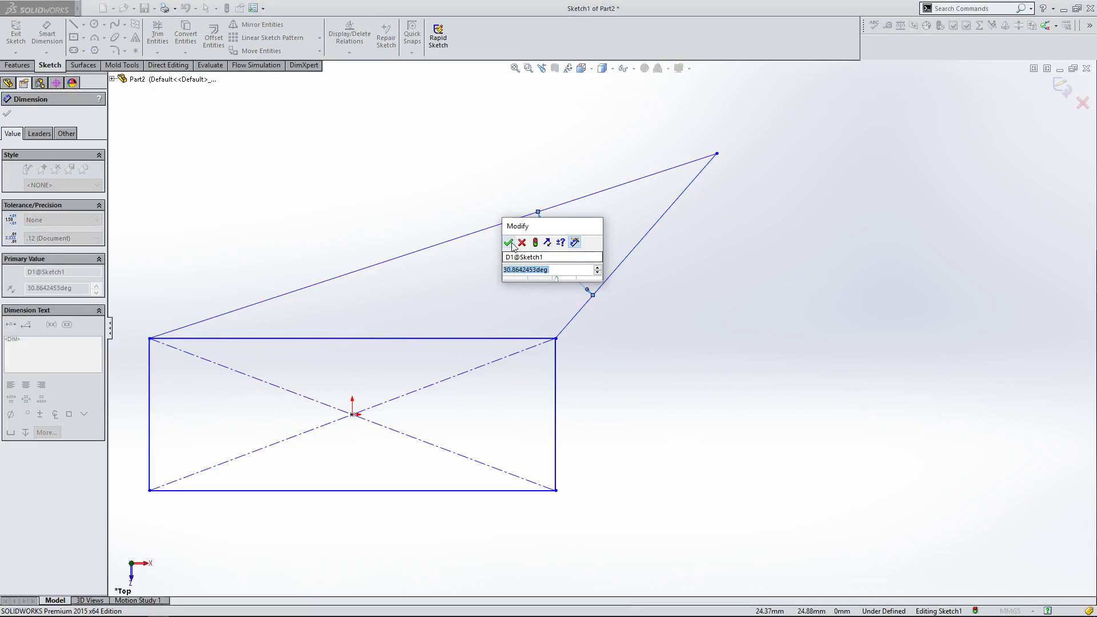
click(508, 242)
key(Escape)
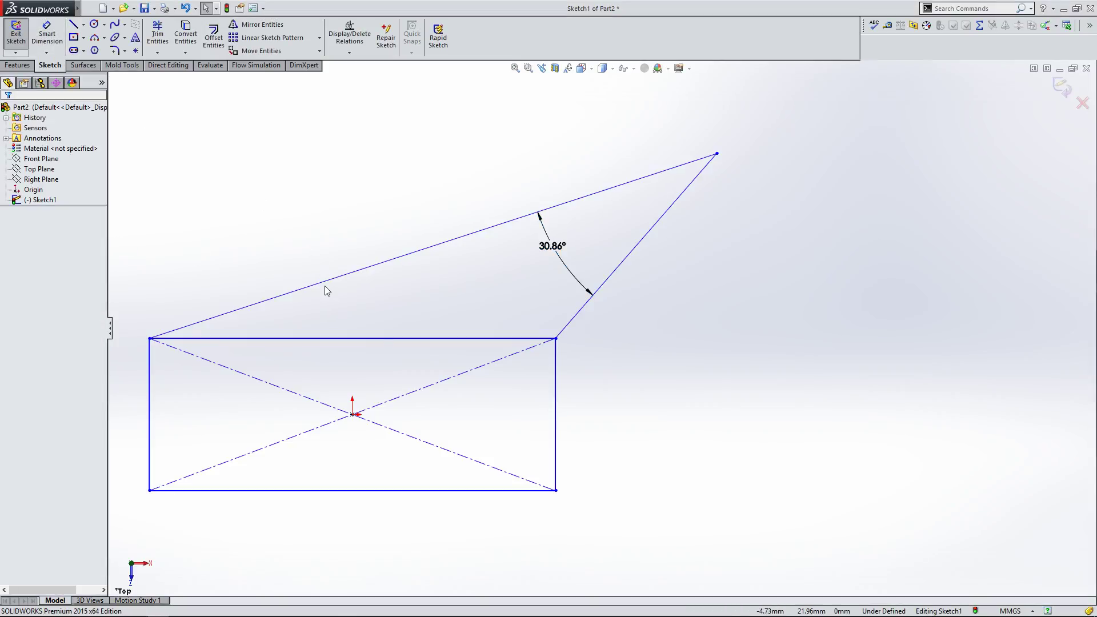
Step: Try to make the left sloped line parallel to the rectangle's top edge, then undo it
click(327, 286)
ctrl+click(321, 339)
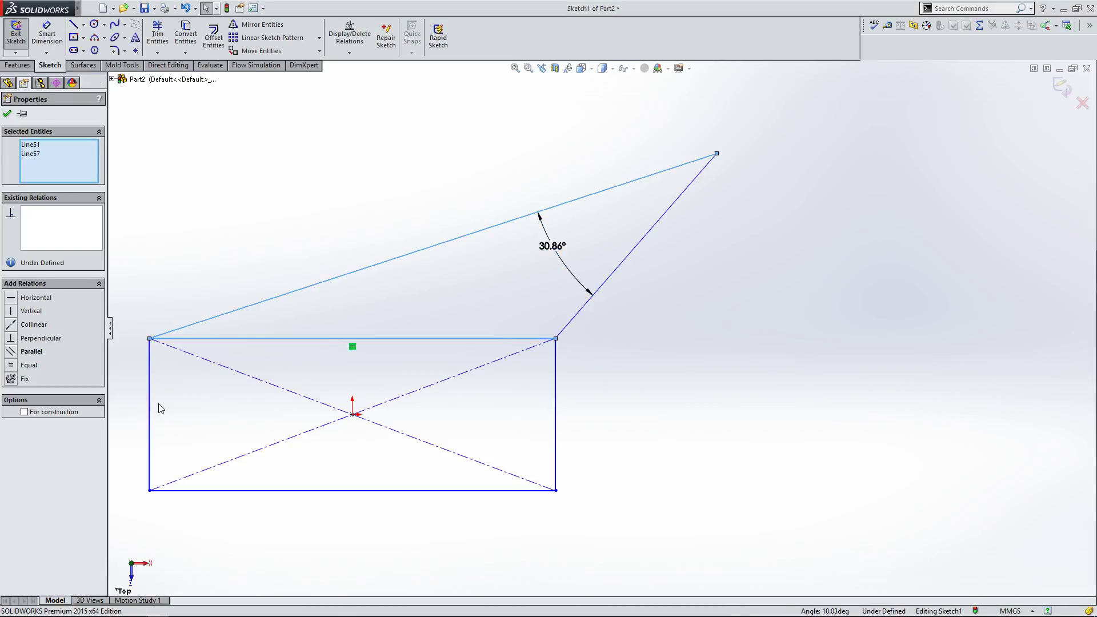
click(10, 351)
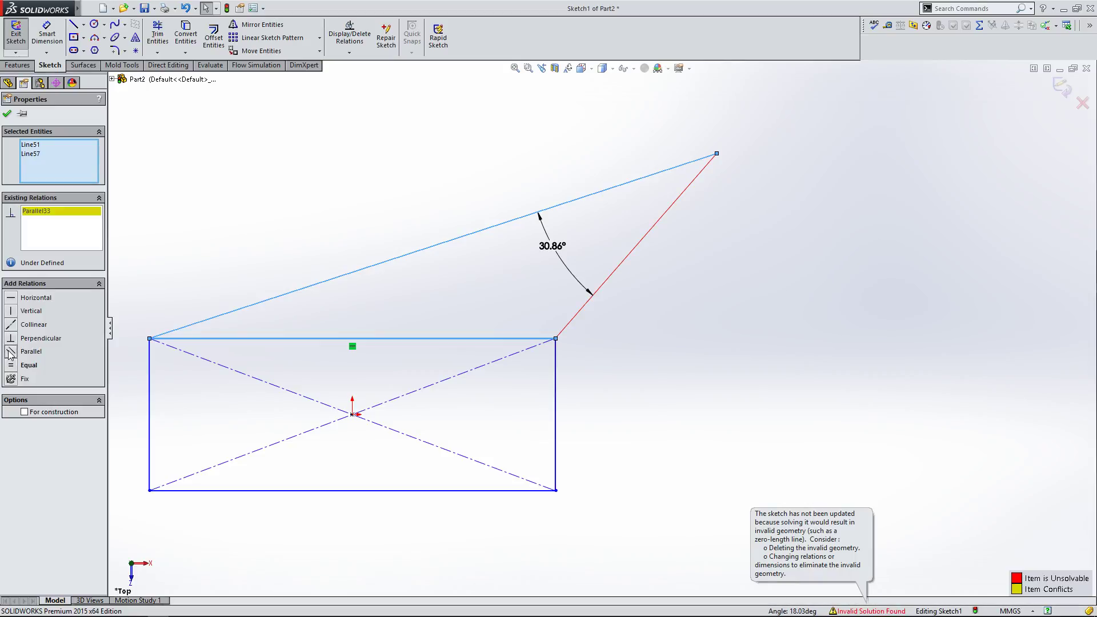
key(ctrl+z)
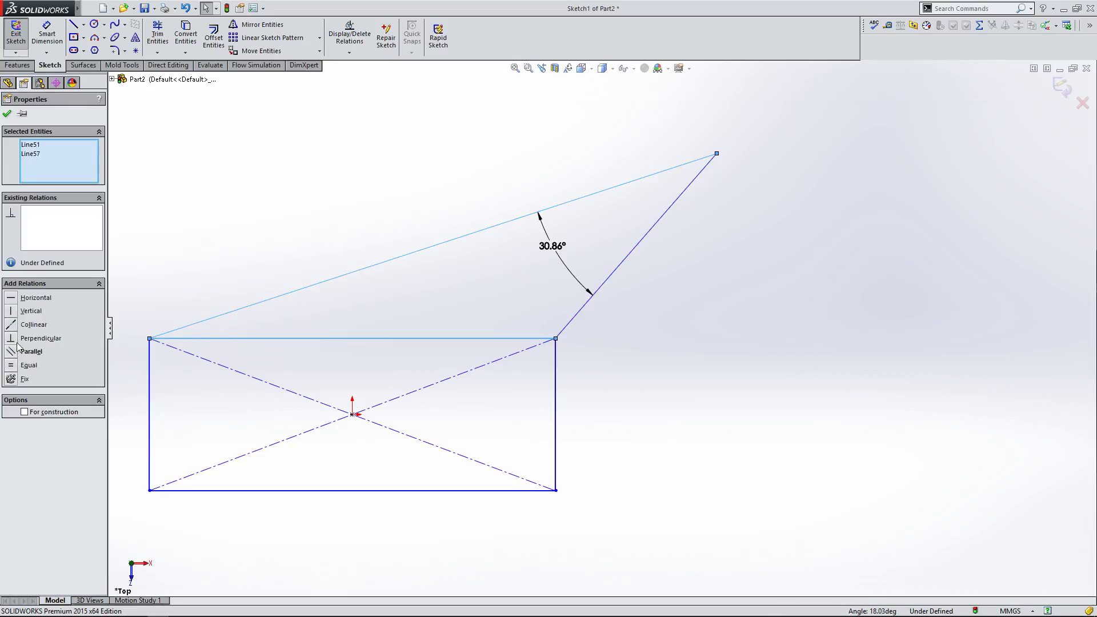
Step: Make the left sloped line perpendicular to the top edge, move the angle dimension, and undo both
click(10, 338)
key(f)
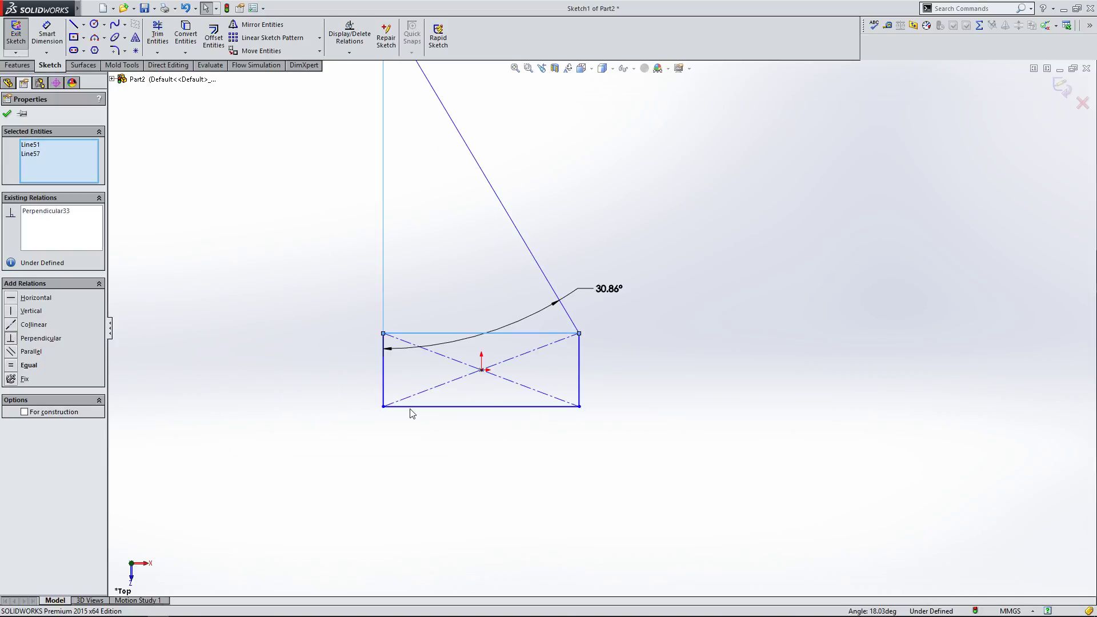
scroll(587, 174, down, 2)
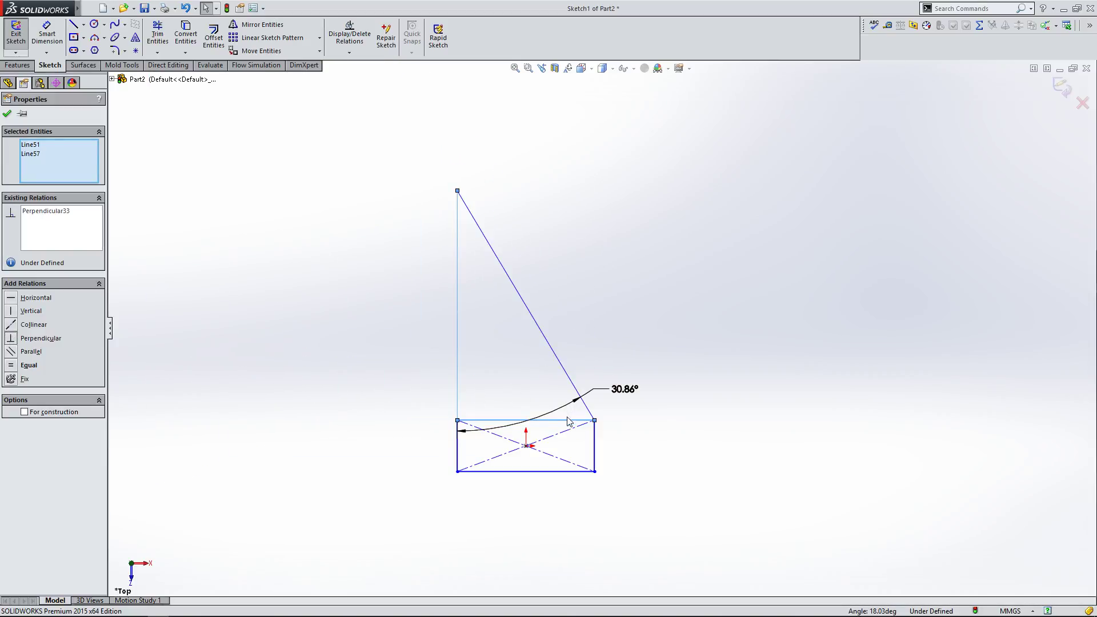
drag(631, 394, 540, 358)
click(420, 418)
key(ctrl+z)
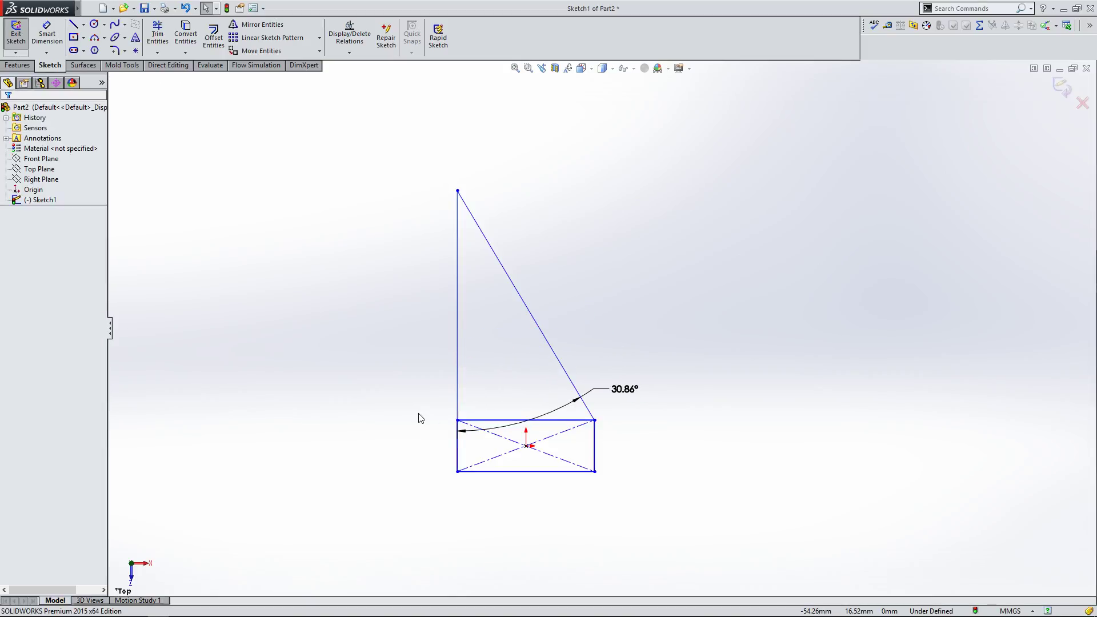
key(ctrl+z)
Step: Drag the apex to sit above the rectangle's centre
scroll(657, 410, down, 3)
mouse_move(684, 315)
mouse_down()
mouse_move(575, 216)
mouse_move(436, 197)
mouse_move(322, 216)
mouse_move(486, 222)
mouse_up()
Step: Make the left sloped line perpendicular to the rectangle's top edge, then undo it
click(445, 336)
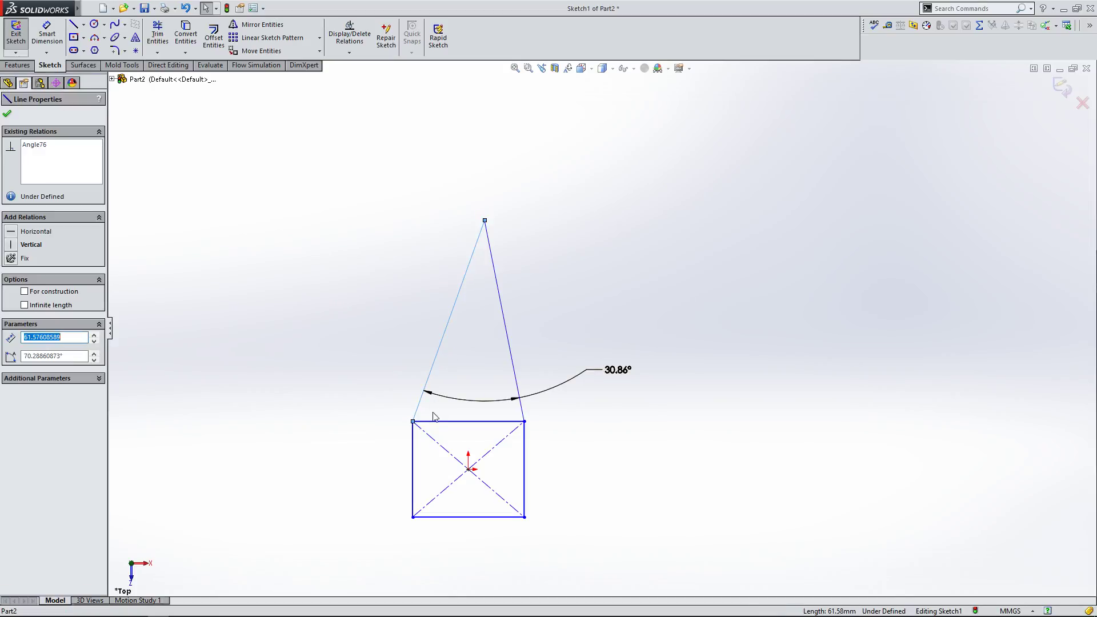
ctrl+click(469, 421)
click(11, 339)
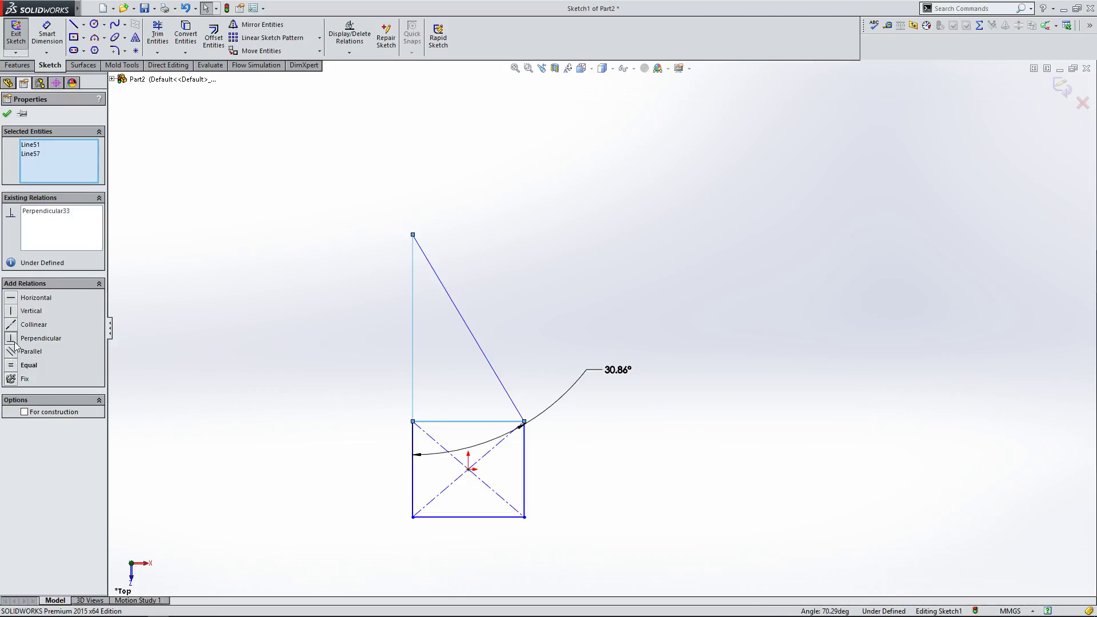
key(ctrl+z)
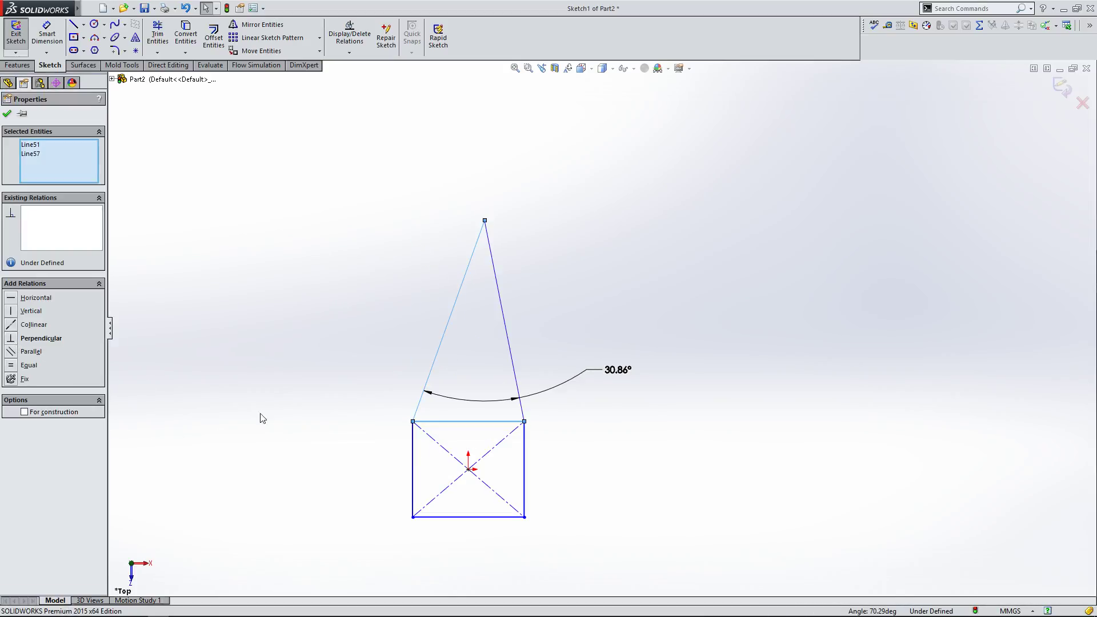
Step: Make the left sloped line collinear with the rectangle's left edge, then undo it
click(412, 462)
ctrl+click(421, 399)
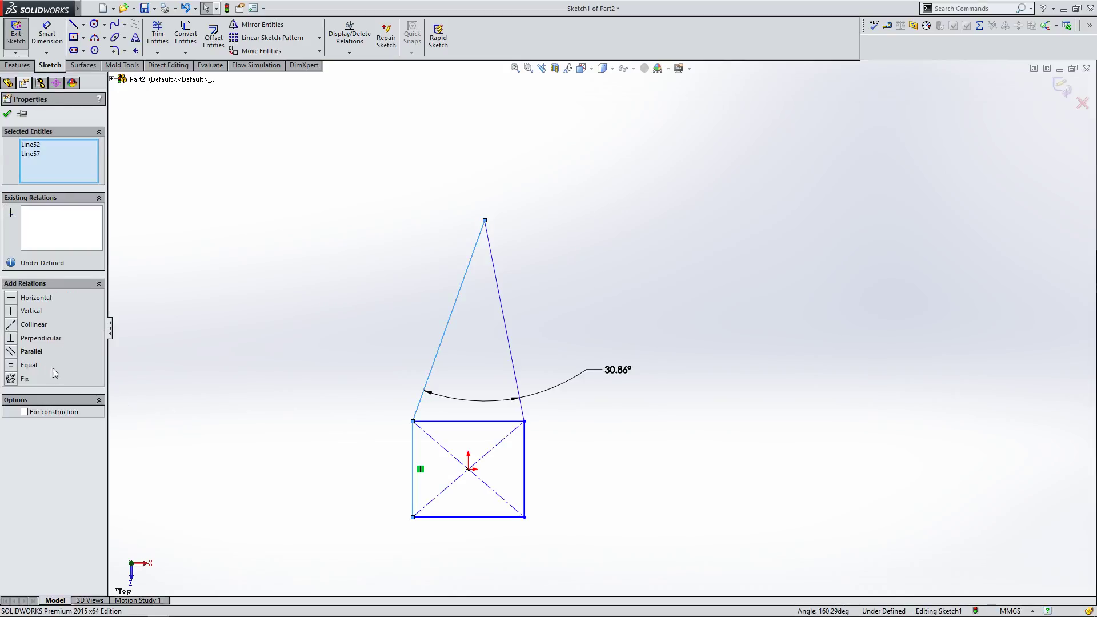
click(15, 326)
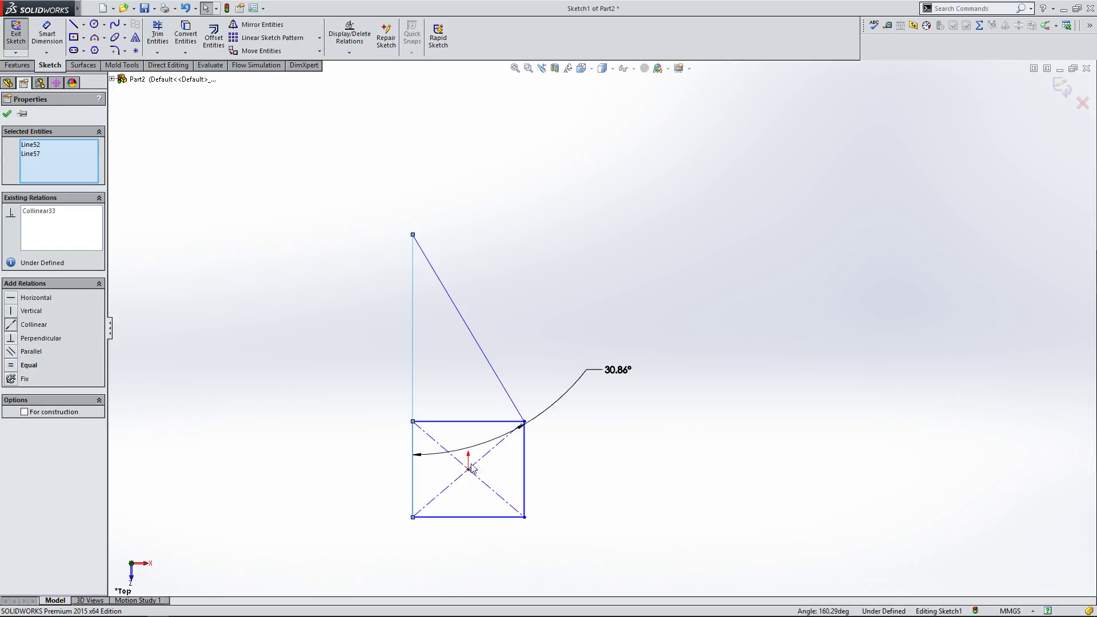
scroll(464, 456, down, 2)
key(ctrl+z)
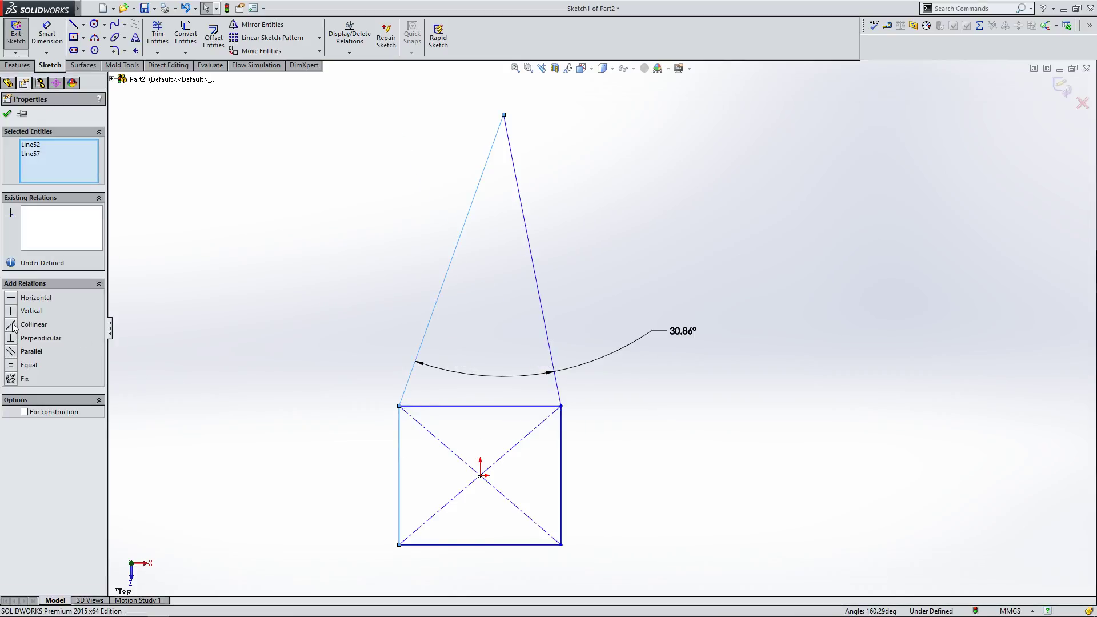
click(16, 324)
key(ctrl+z)
Step: Apply a perpendicular relation between the top edge and the left sloped line again, then undo it
click(423, 460)
click(427, 409)
ctrl+click(407, 392)
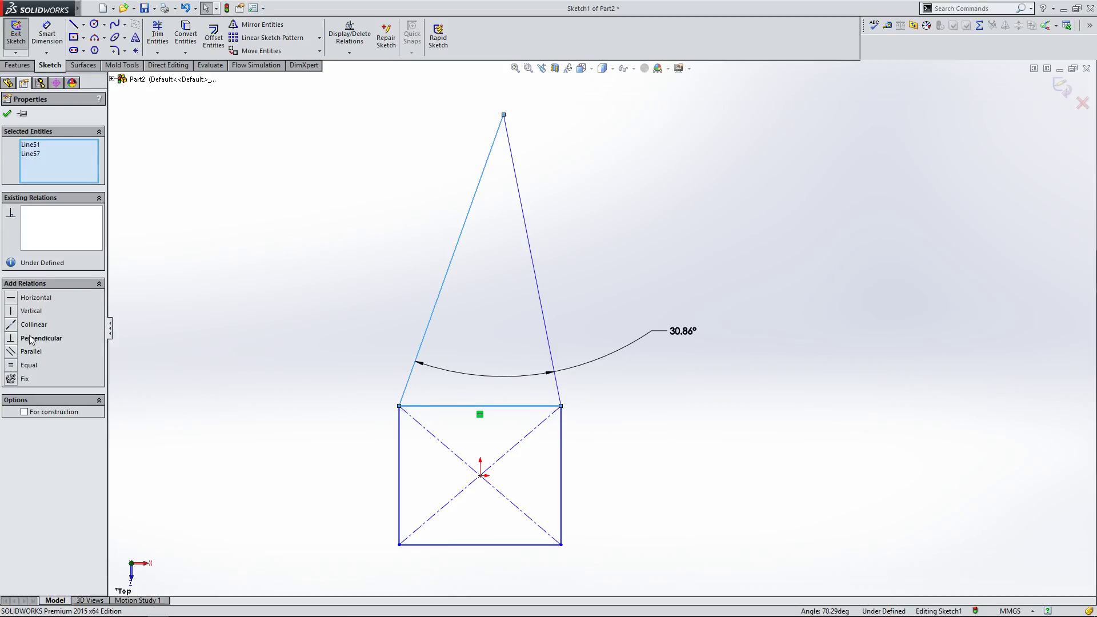
click(13, 341)
click(249, 342)
key(ctrl+z)
click(248, 340)
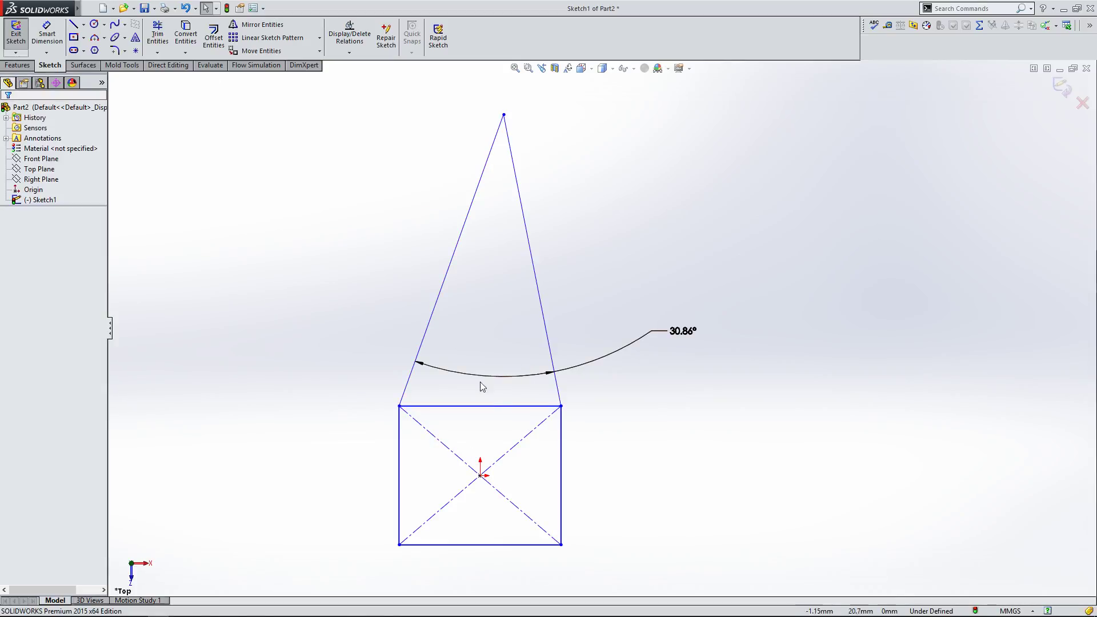
Step: Delete the vertical relations on the rectangle's left and right edges
click(560, 487)
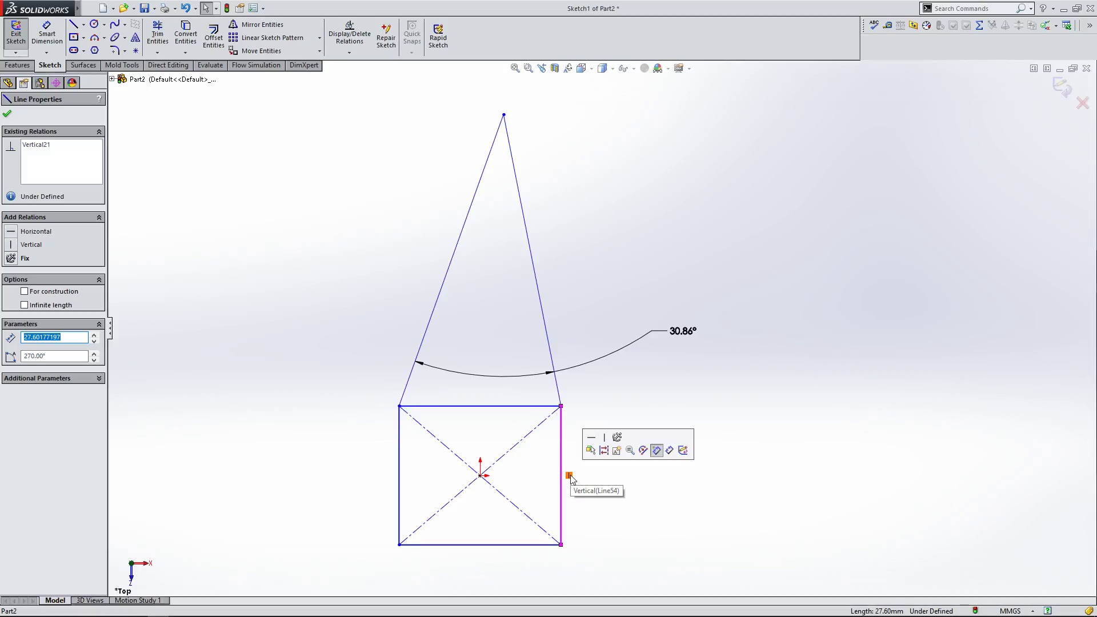
click(400, 466)
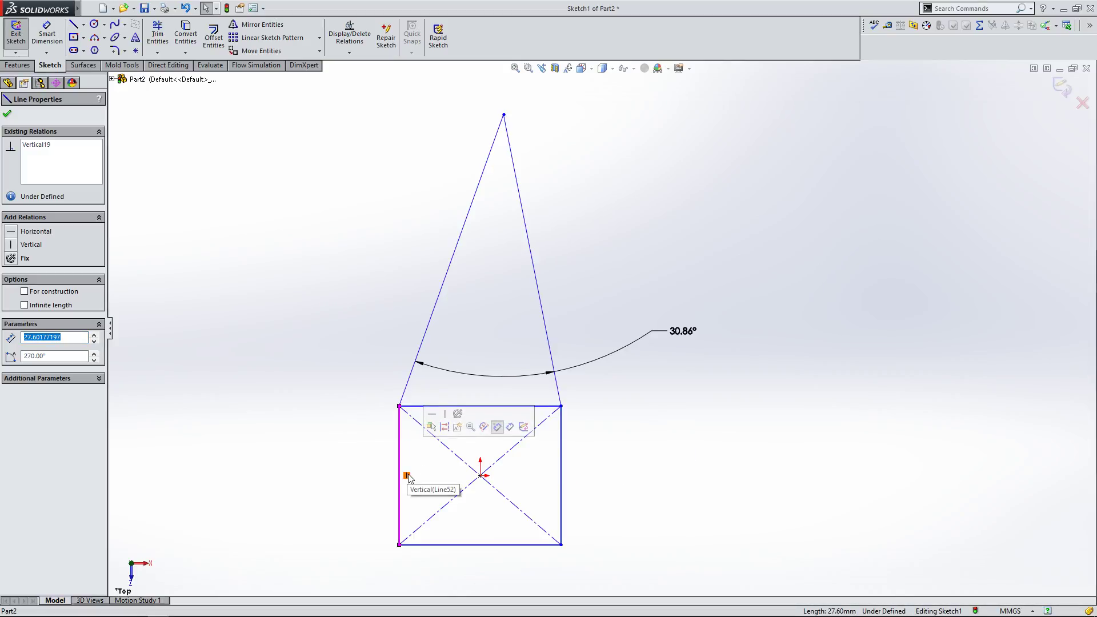
click(409, 481)
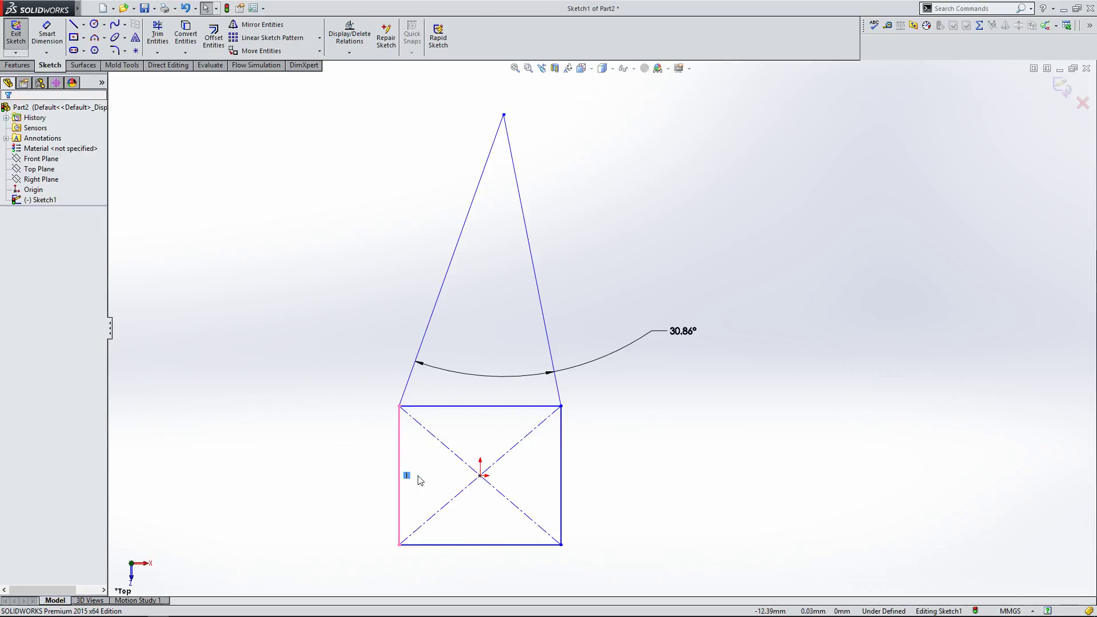
click(562, 480)
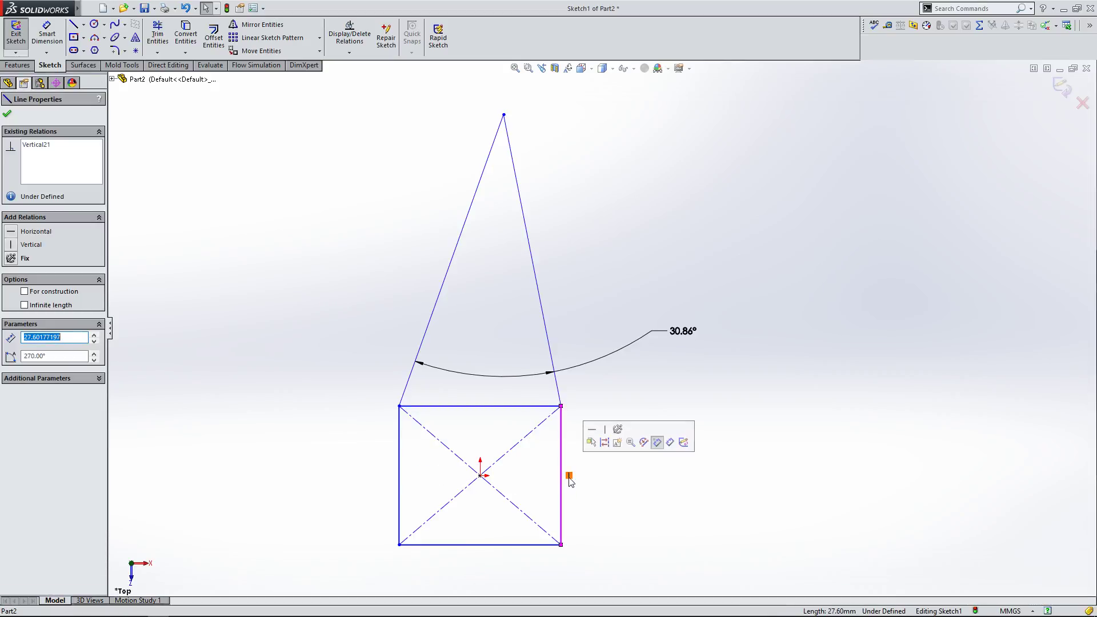
click(590, 492)
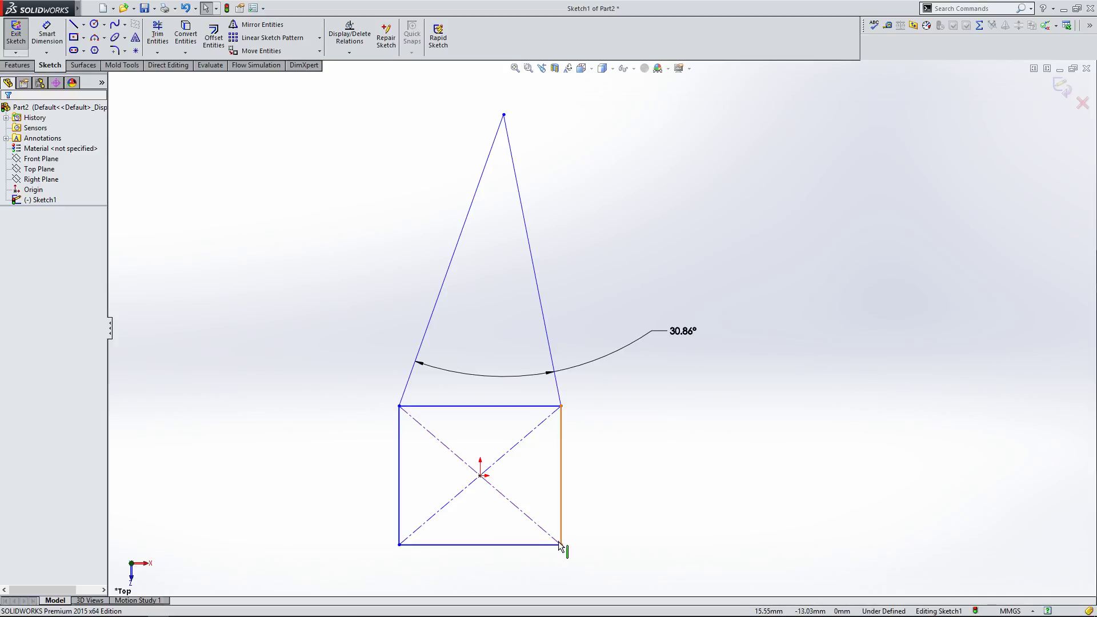
Step: Drag the rectangle's bottom corners outward to reshape it into a trapezoid
drag(561, 545, 578, 527)
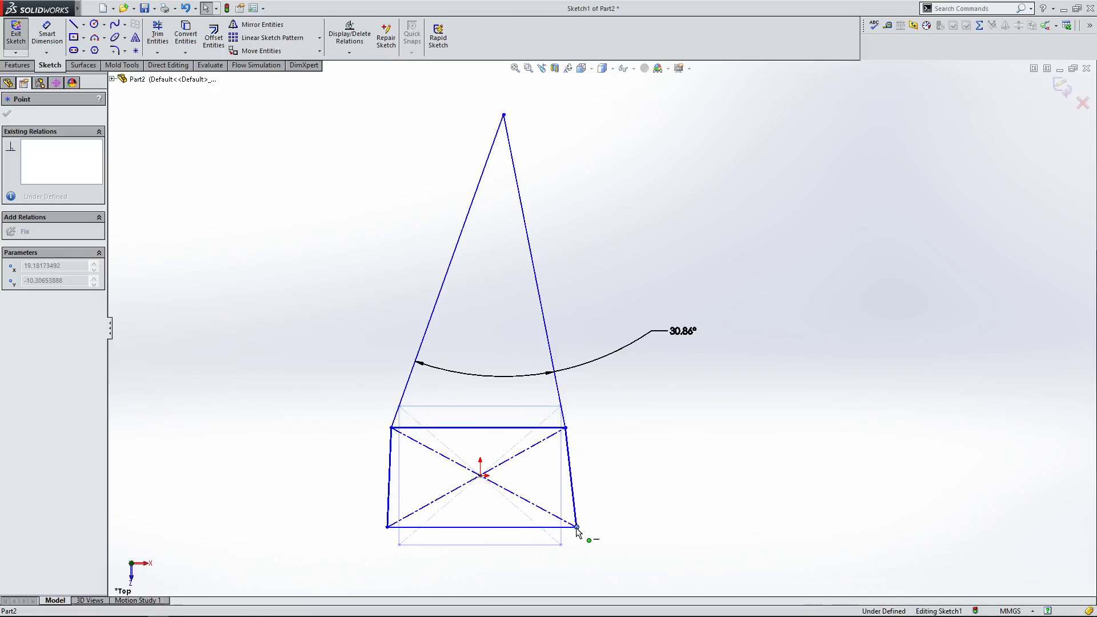
click(535, 527)
click(511, 428)
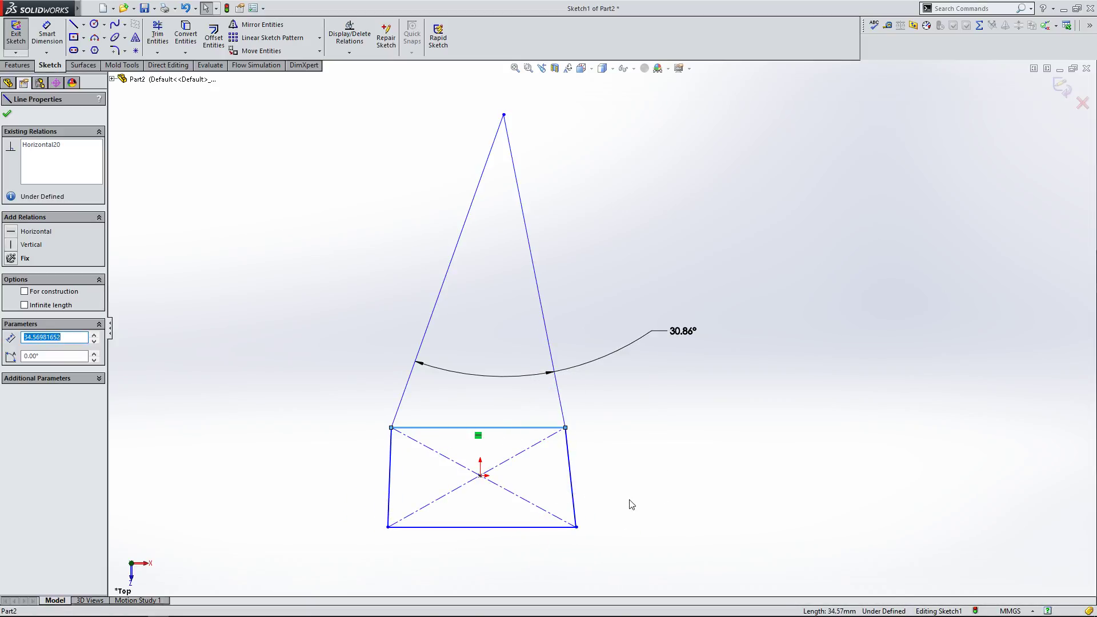
click(629, 573)
drag(577, 528, 624, 511)
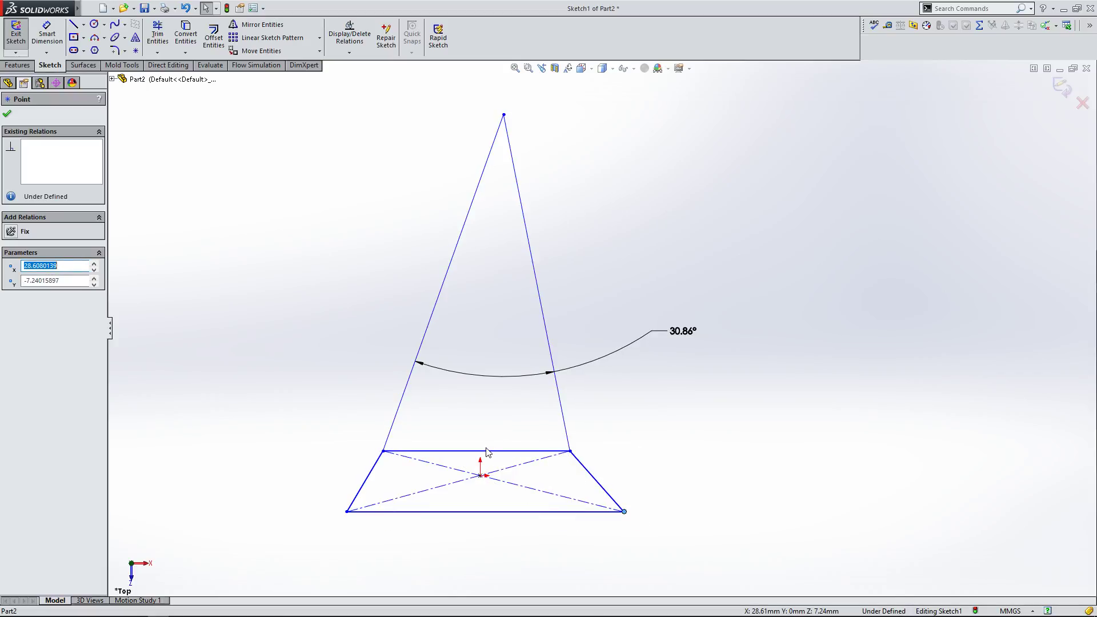
click(640, 526)
mouse_move(624, 512)
mouse_down()
mouse_move(534, 526)
mouse_move(606, 518)
mouse_up()
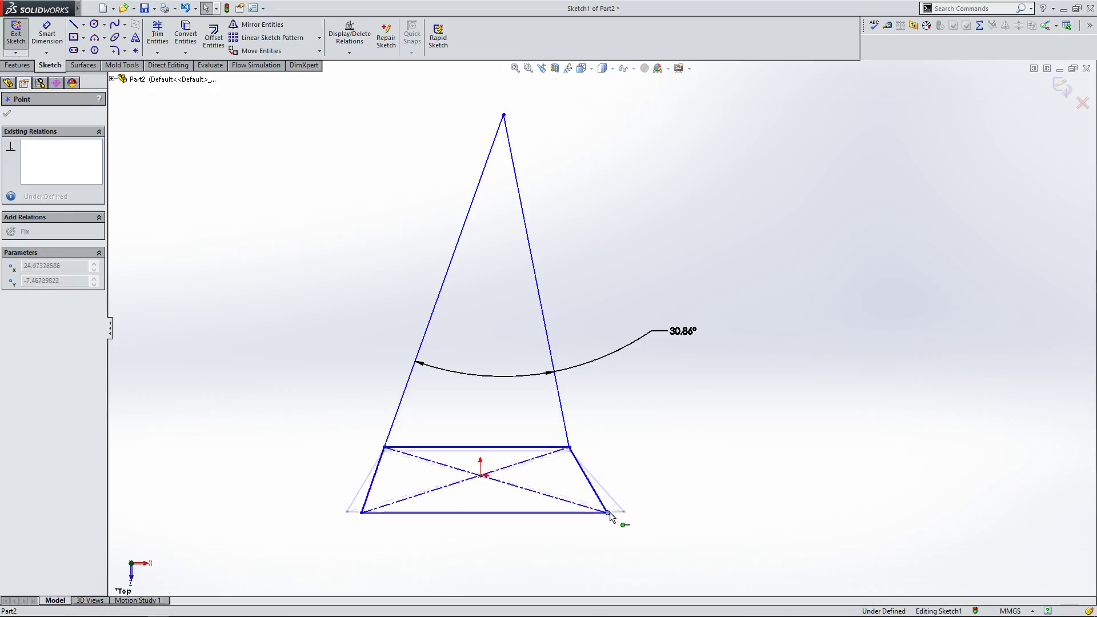
drag(543, 547, 653, 472)
drag(590, 548, 650, 576)
drag(592, 553, 647, 536)
click(637, 466)
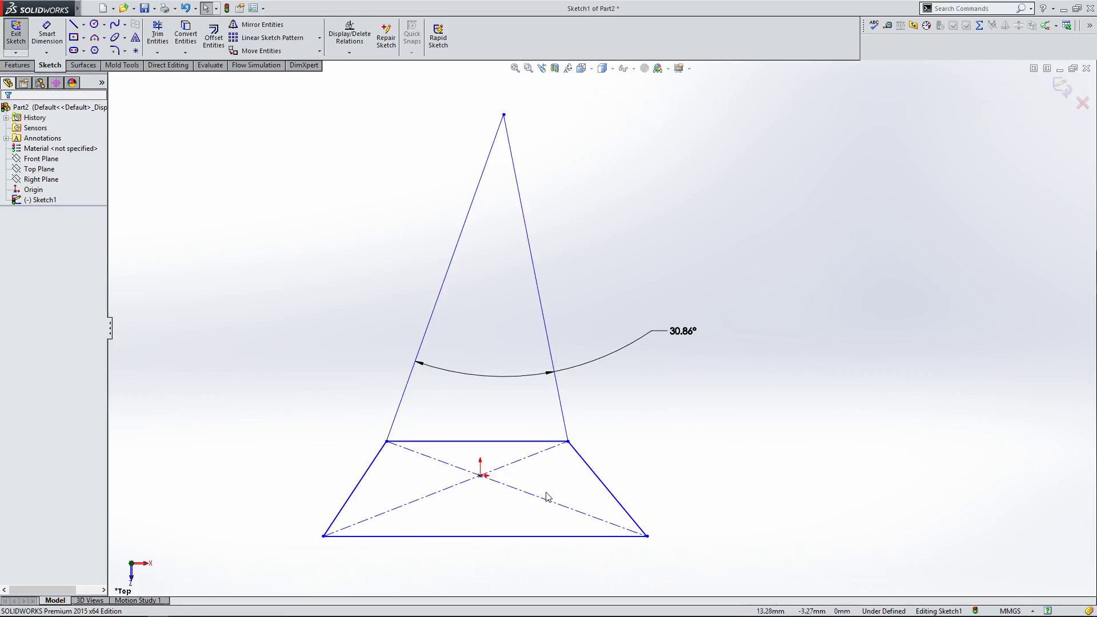
Step: Delete the construction diagonals and nudge the trapezoid's bottom-right corner outward
click(536, 500)
key(Delete)
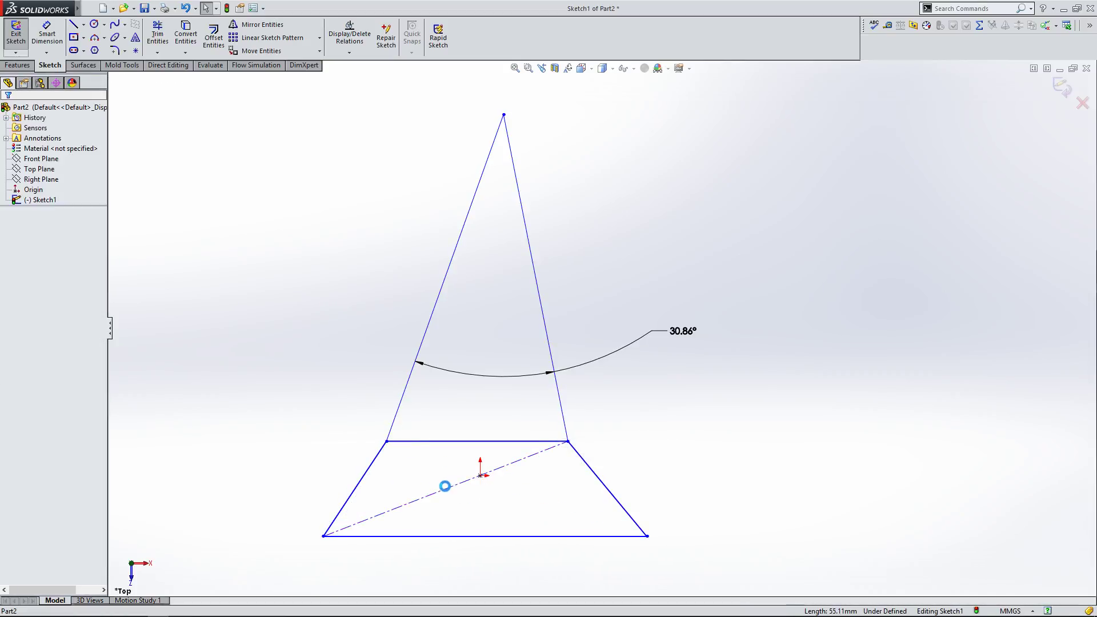
mouse_move(647, 536)
mouse_down()
mouse_move(703, 516)
mouse_move(537, 571)
mouse_move(723, 515)
mouse_move(656, 535)
mouse_up()
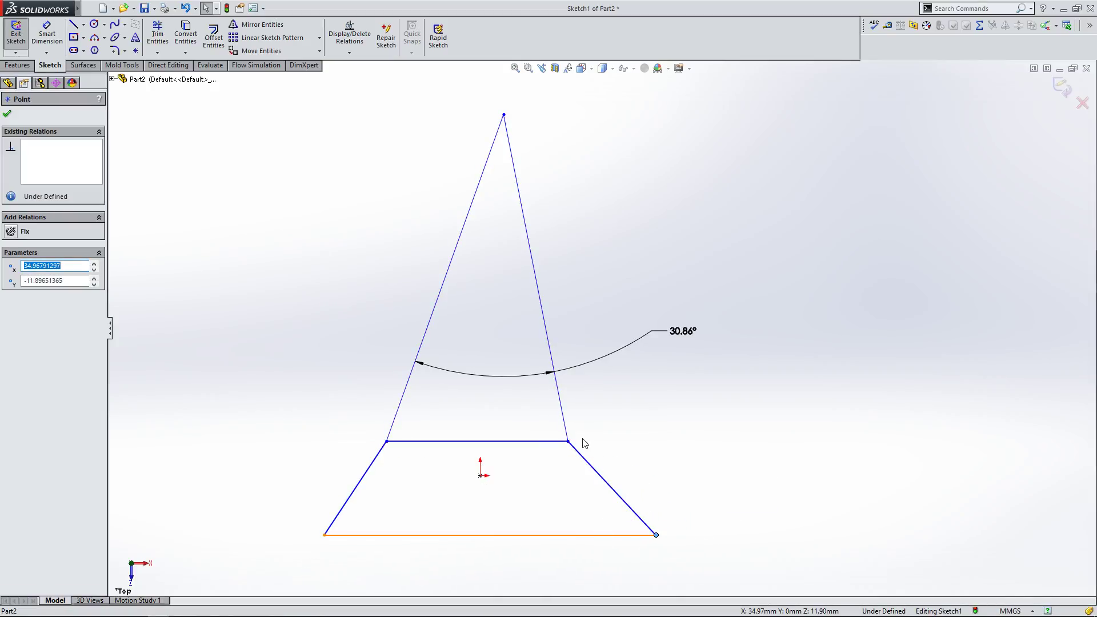
click(84, 25)
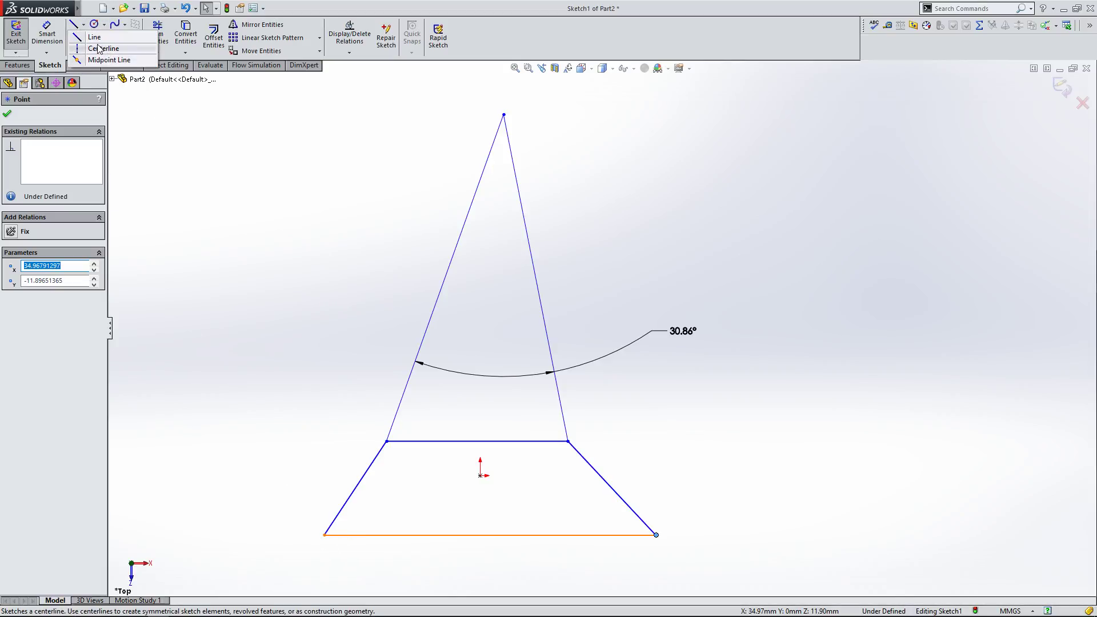
click(84, 25)
click(291, 279)
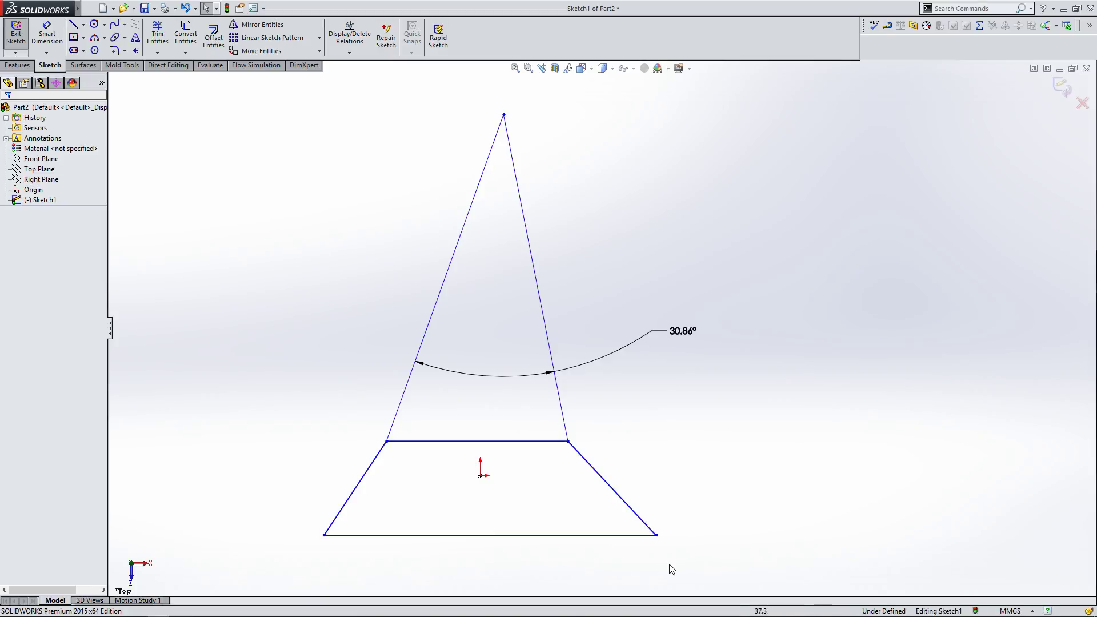
Step: Pull the bottom-right corner inward and make the two sloped side edges parallel
drag(659, 536, 611, 537)
click(693, 435)
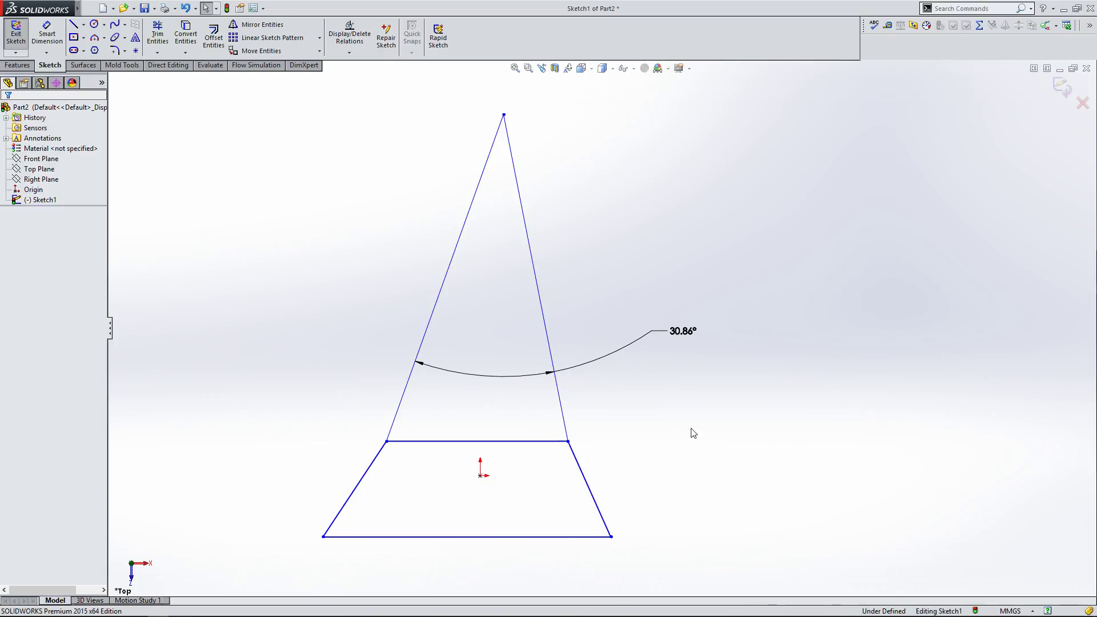
click(588, 478)
ctrl+click(358, 487)
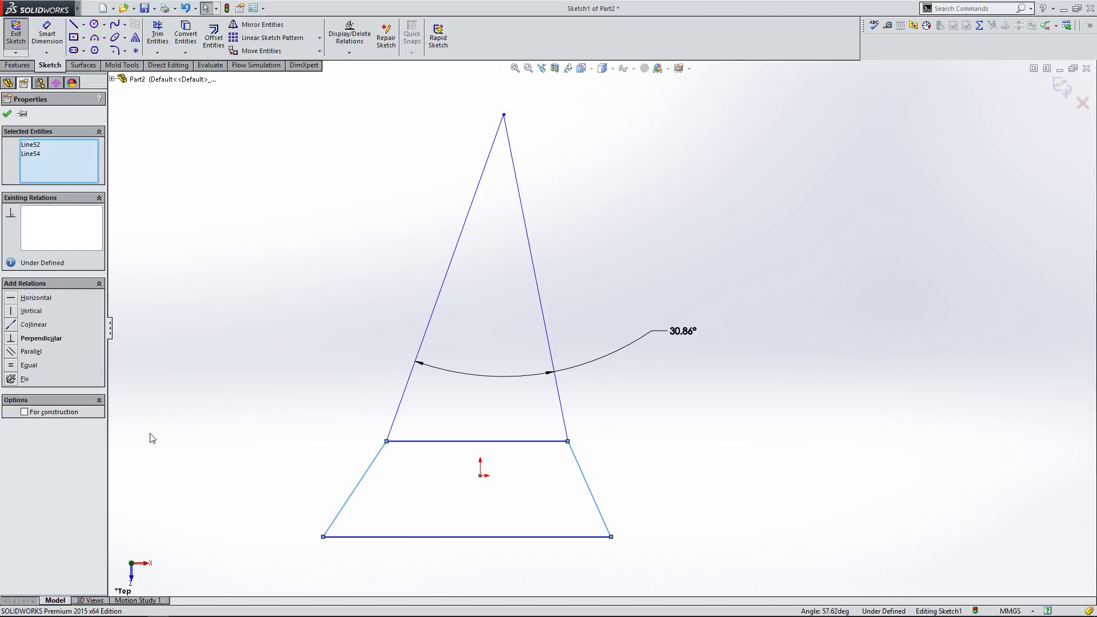
click(12, 352)
click(238, 416)
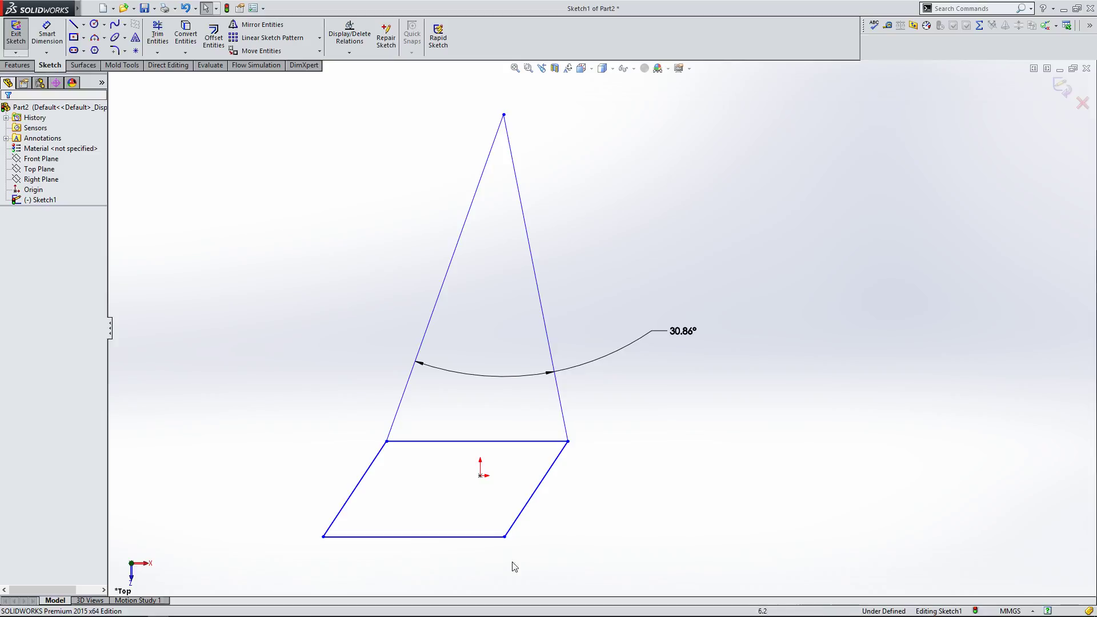
Step: Drag the bottom-right corner outward so the parallelogram becomes nearly rectangular
drag(505, 540, 579, 547)
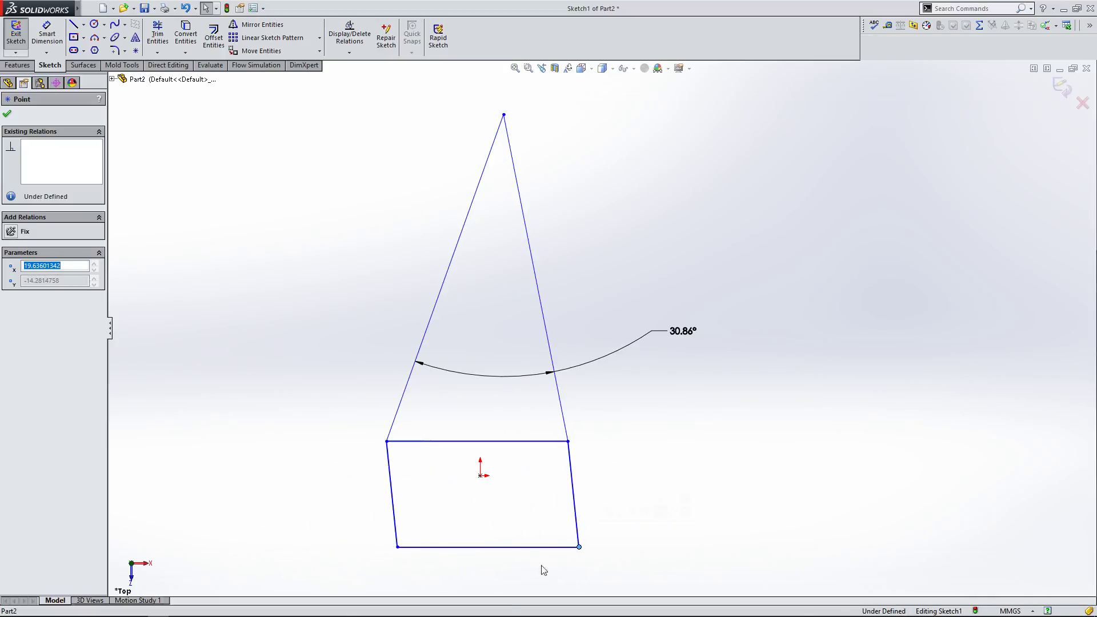
click(558, 561)
Step: Apply a perpendicular relation between the bottom and left edges, then undo it
click(429, 552)
ctrl+click(399, 529)
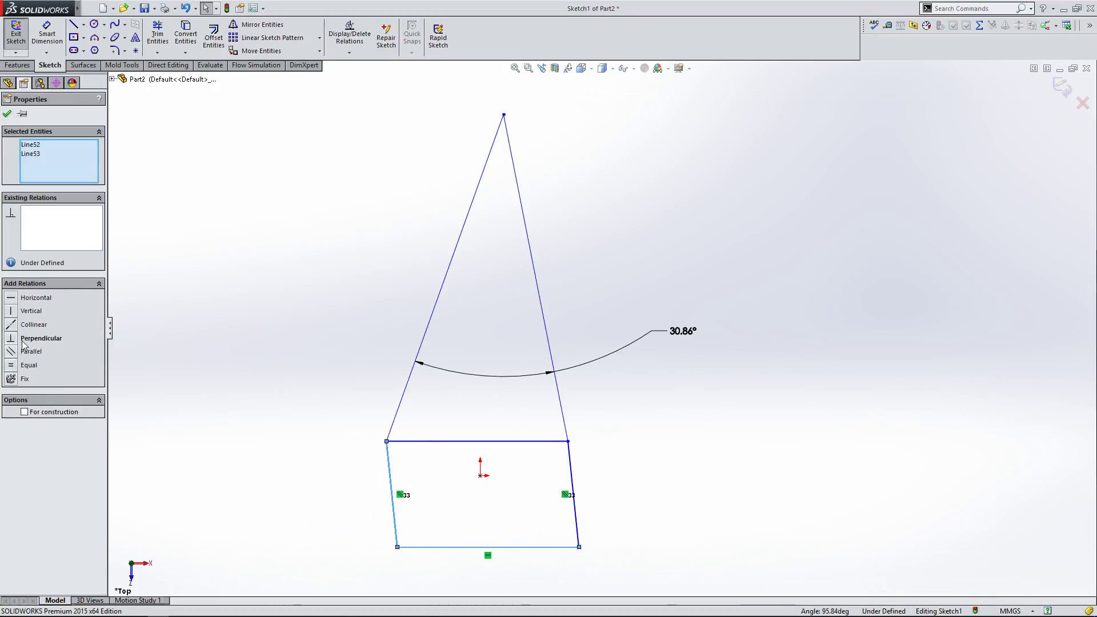
click(8, 342)
key(ctrl+z)
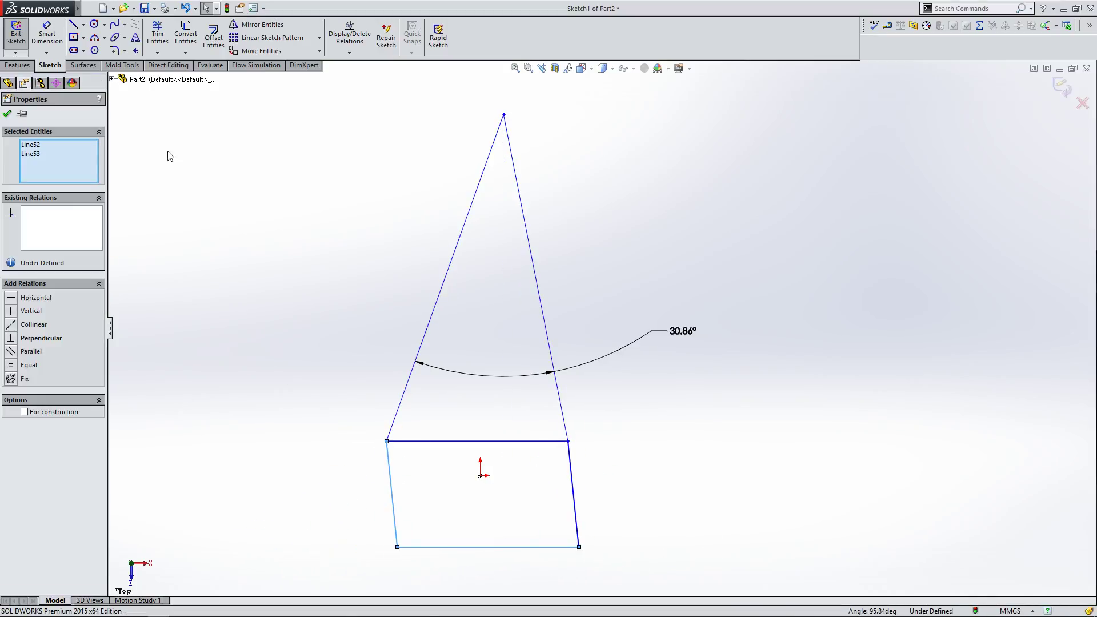
Step: Dimension the angle between the bottom and left edges as 90°
click(47, 36)
click(442, 548)
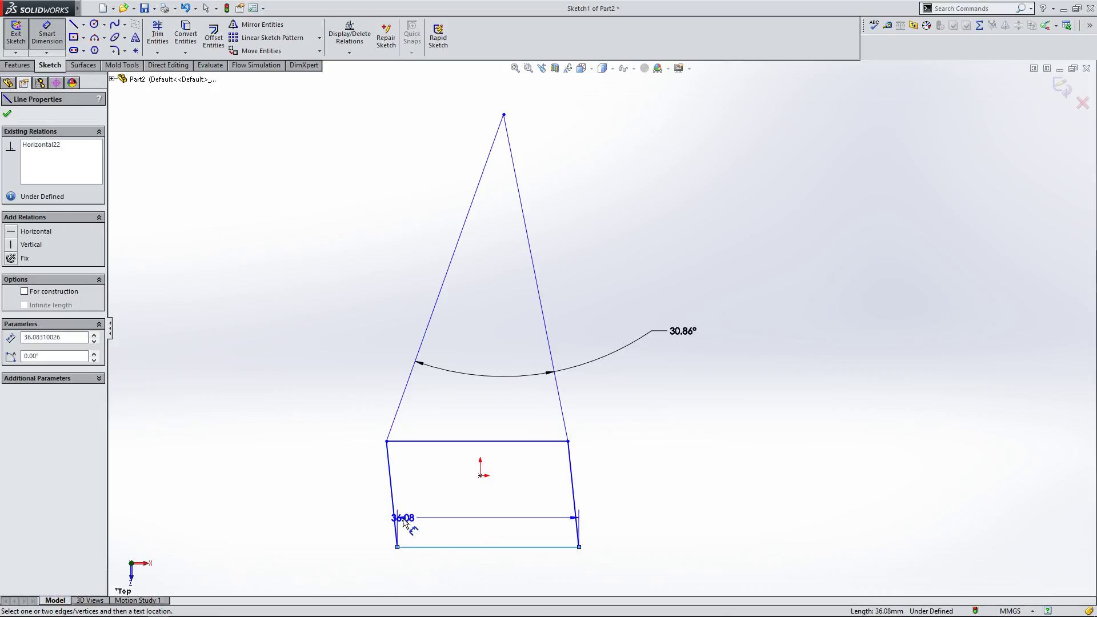
click(394, 521)
click(444, 507)
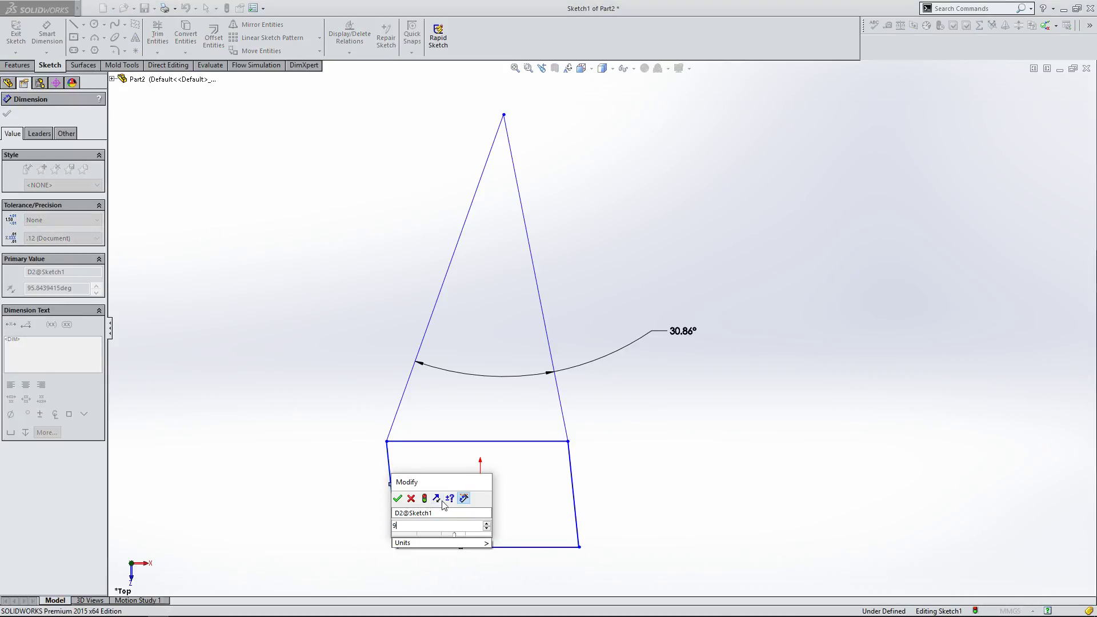
key(Return)
click(279, 417)
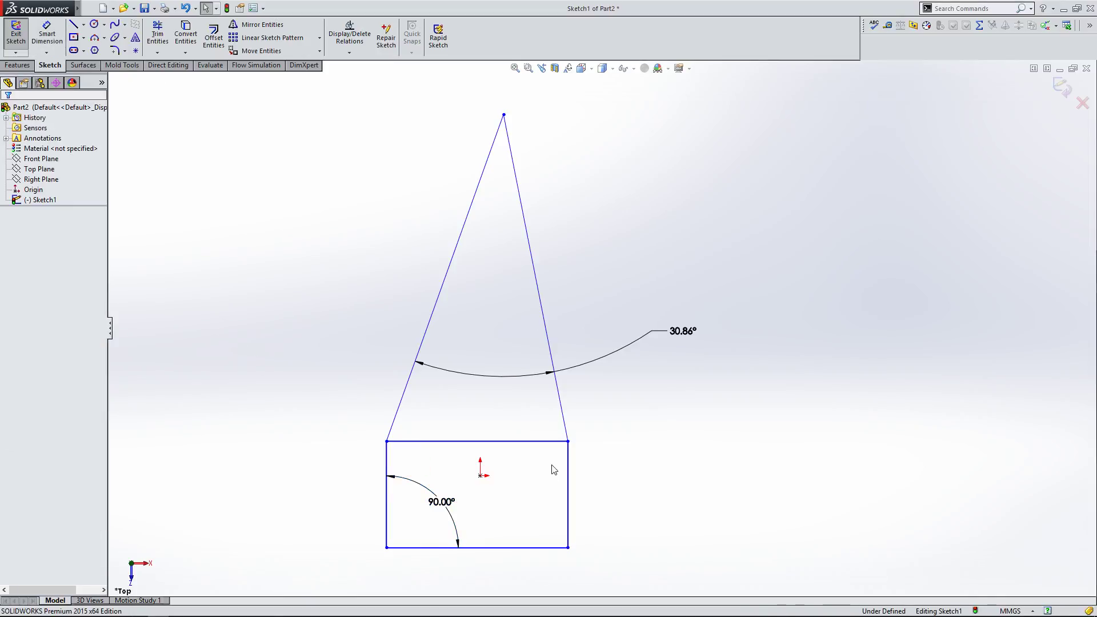
Step: Move the rectangle's top edge up slightly and delete the 90° angle dimension
drag(557, 446, 516, 430)
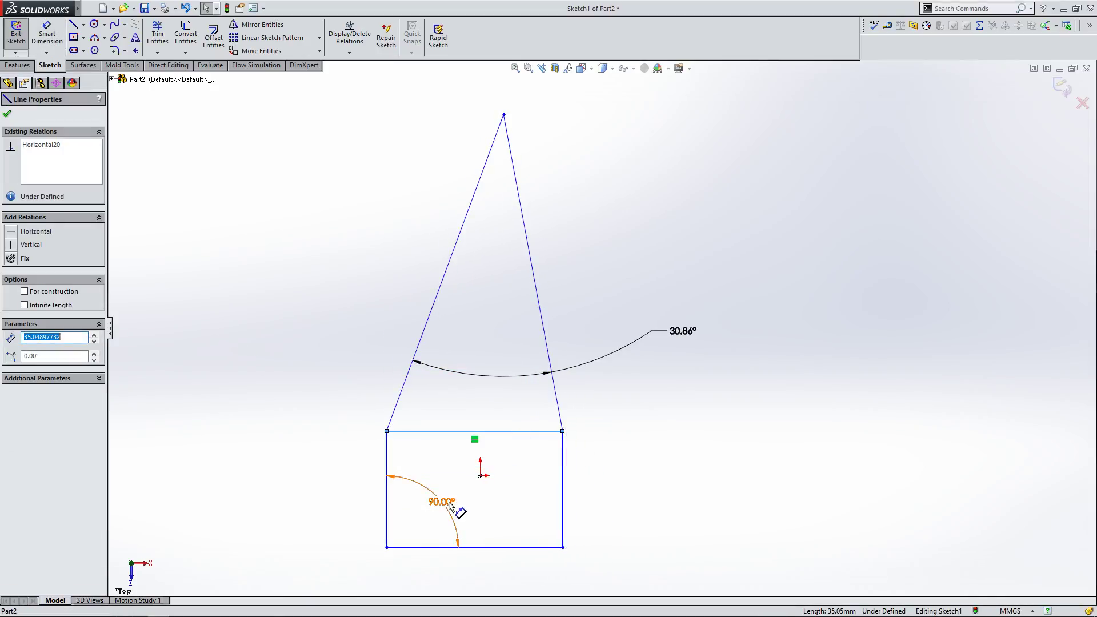
click(447, 502)
key(Delete)
Step: Apply a collinear relation between the rectangle's left and bottom edges
click(388, 510)
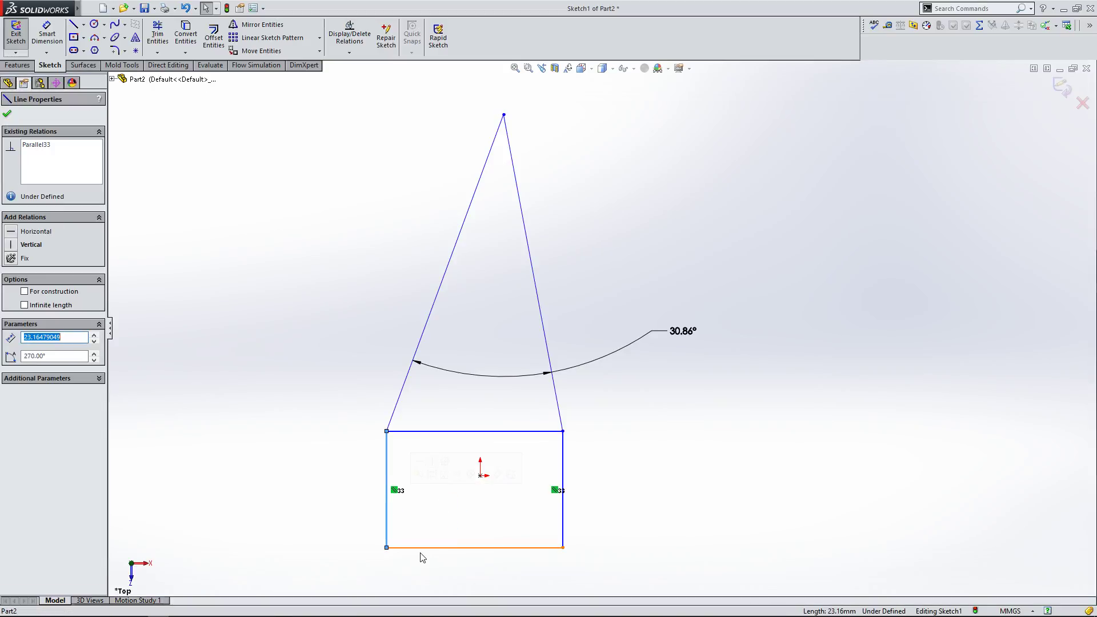
ctrl+click(428, 548)
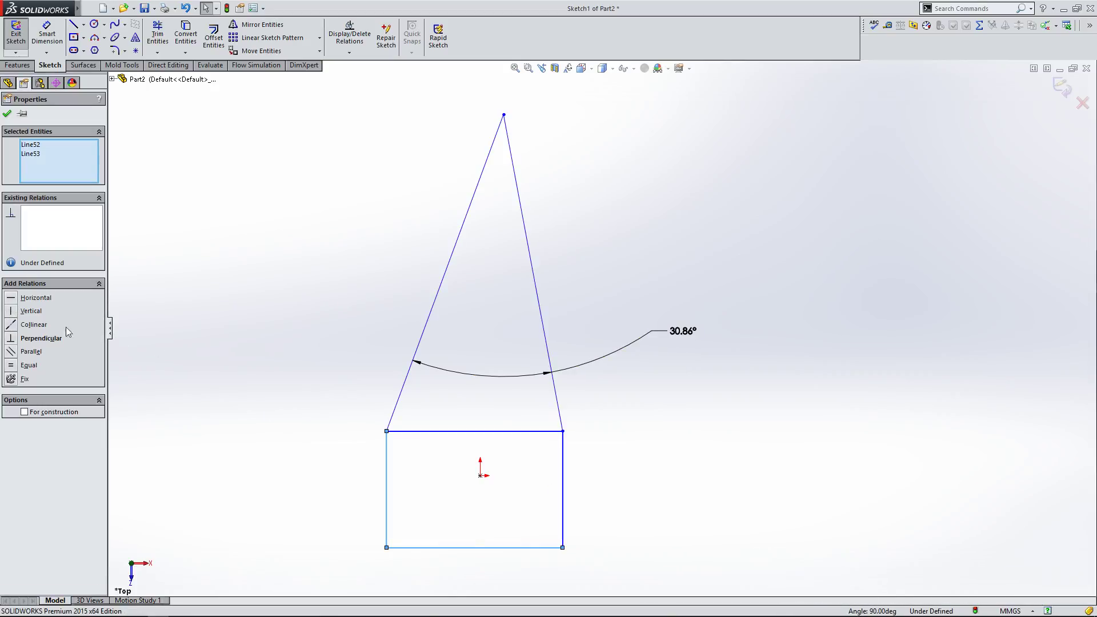
click(12, 301)
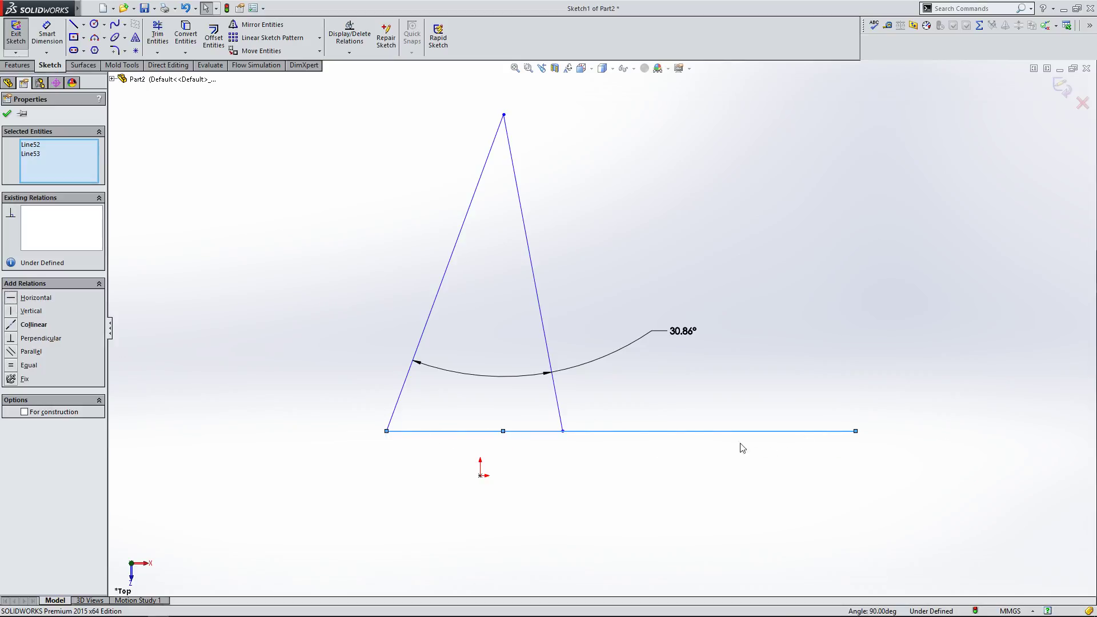
Step: Drag the long horizontal line and pull its right endpoint back slightly to shorten it
click(549, 451)
drag(587, 434, 786, 415)
mouse_move(857, 415)
mouse_down()
mouse_move(235, 427)
mouse_move(862, 438)
mouse_move(848, 431)
mouse_up()
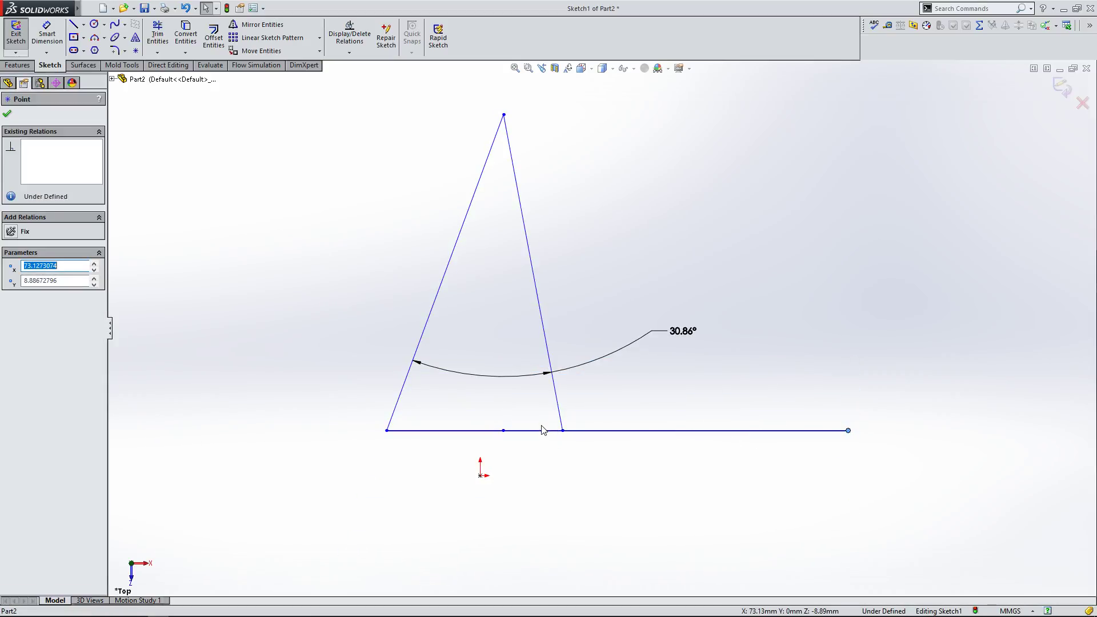
click(543, 431)
click(583, 469)
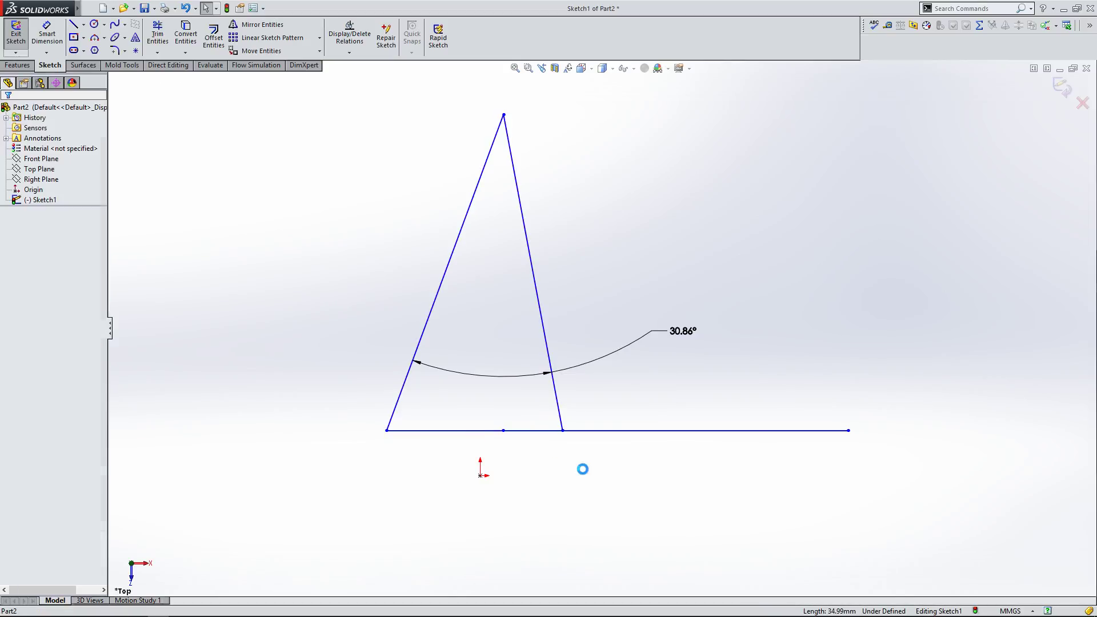
click(531, 431)
click(7, 112)
click(157, 34)
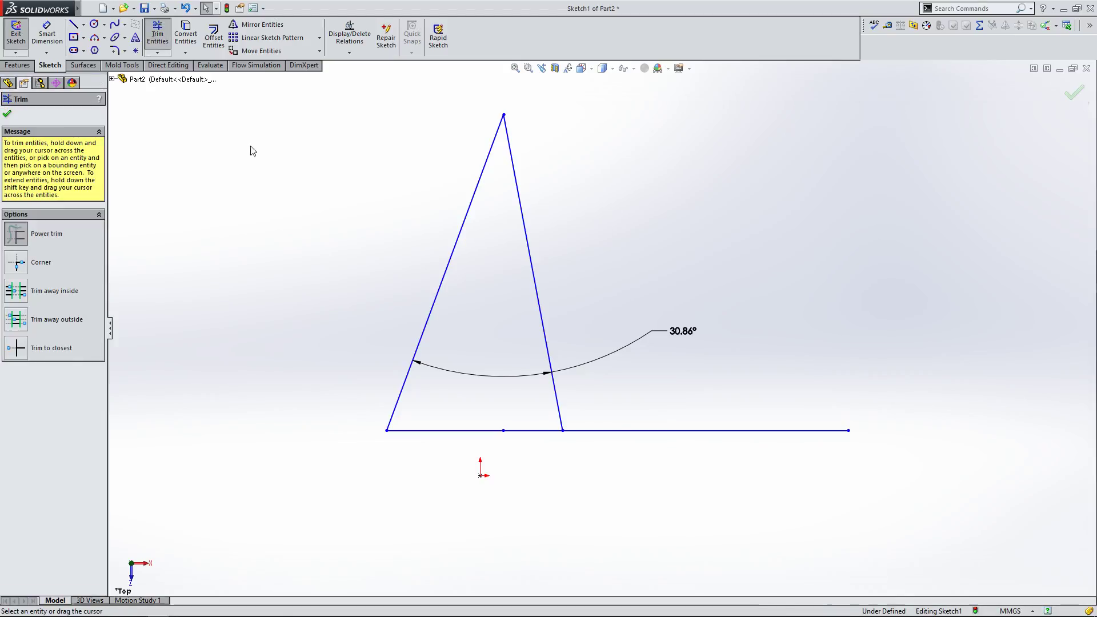
drag(337, 260, 468, 290)
click(7, 113)
Step: Box-select all sketch entities and delete them
mouse_move(287, 294)
mouse_down()
mouse_move(475, 393)
mouse_move(982, 584)
mouse_up()
key(Delete)
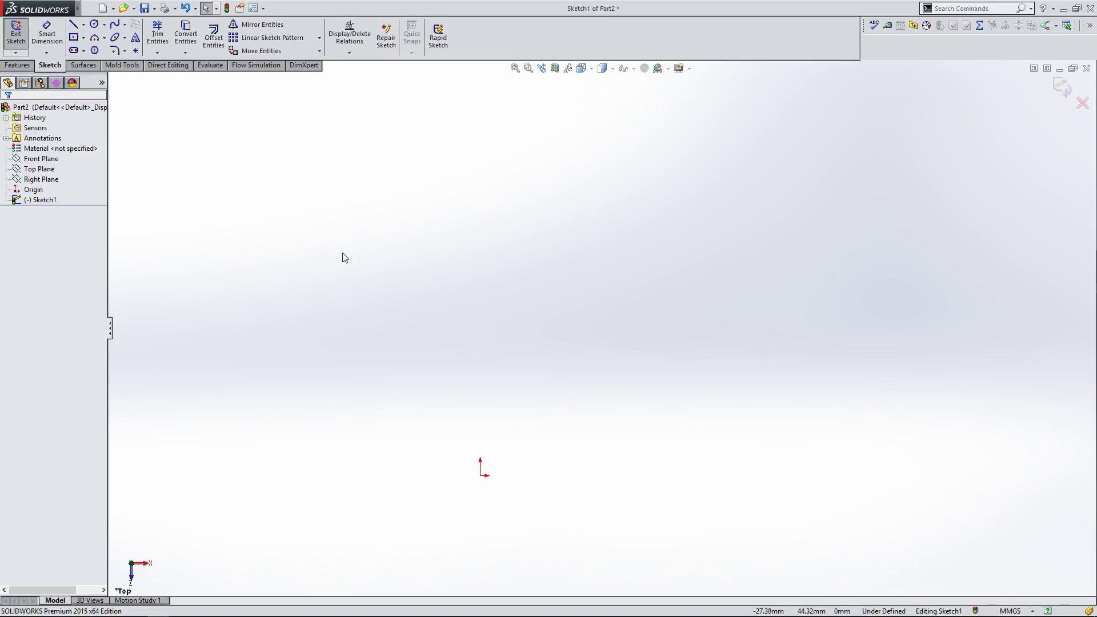
scroll(479, 451, up, 1)
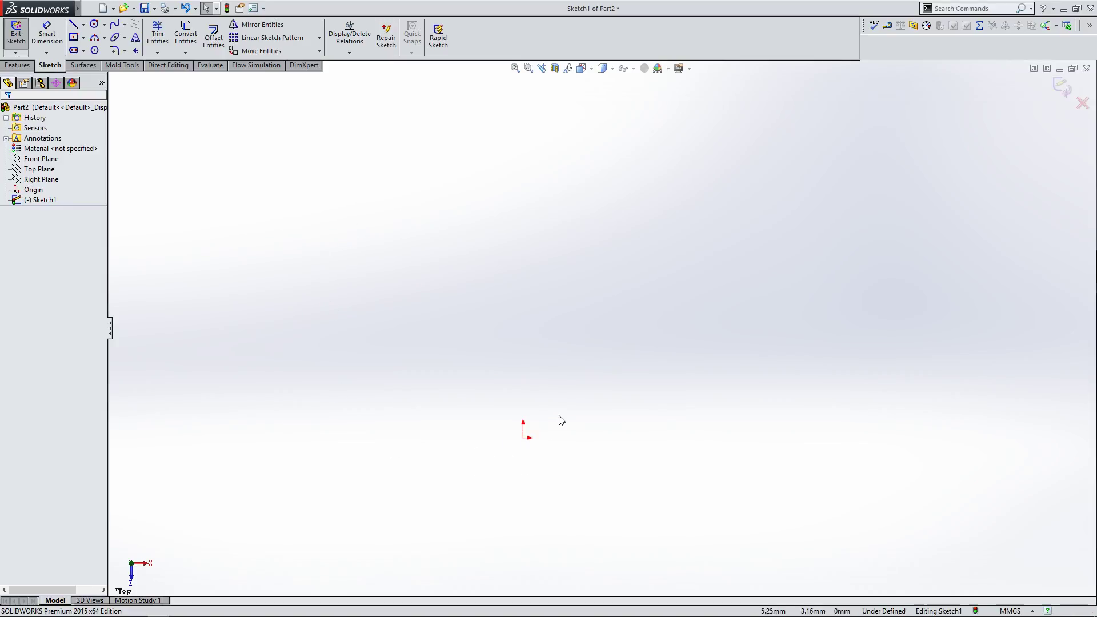